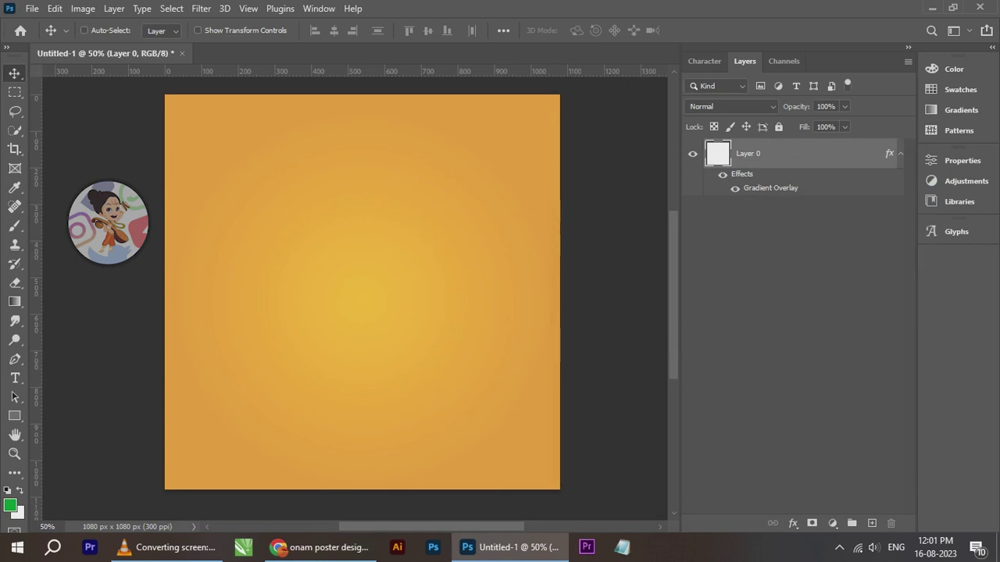
Change the background layer's Gradient Overlay style to Linear, keep it reversed, and set its scale to 82%
{"action": "double_click", "coordinate": [770, 188]}
{"action": "left_click_drag", "start_coordinate": [625, 160], "coordinate": [779, 152]}
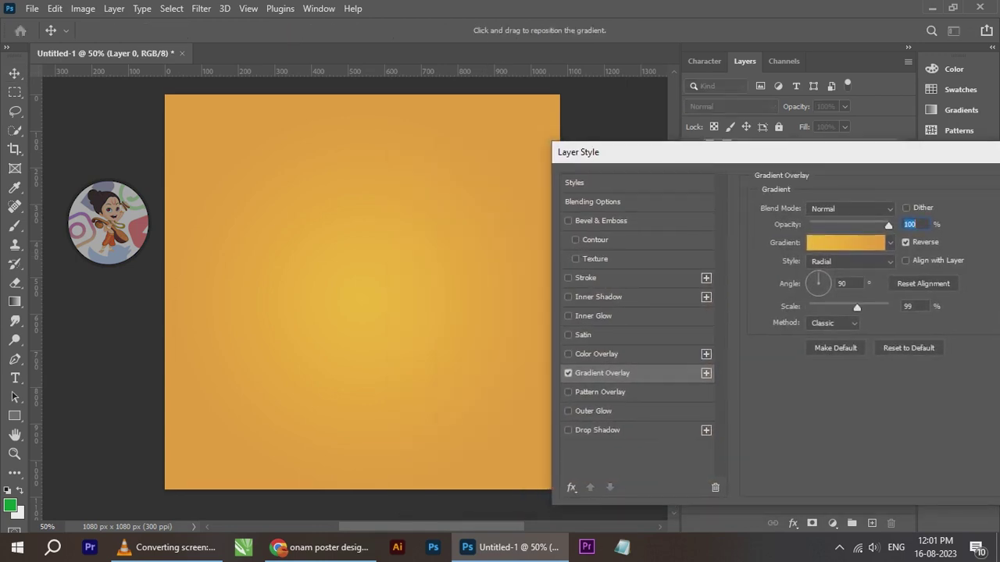
{"action": "left_click", "coordinate": [850, 260]}
{"action": "left_click", "coordinate": [828, 268]}
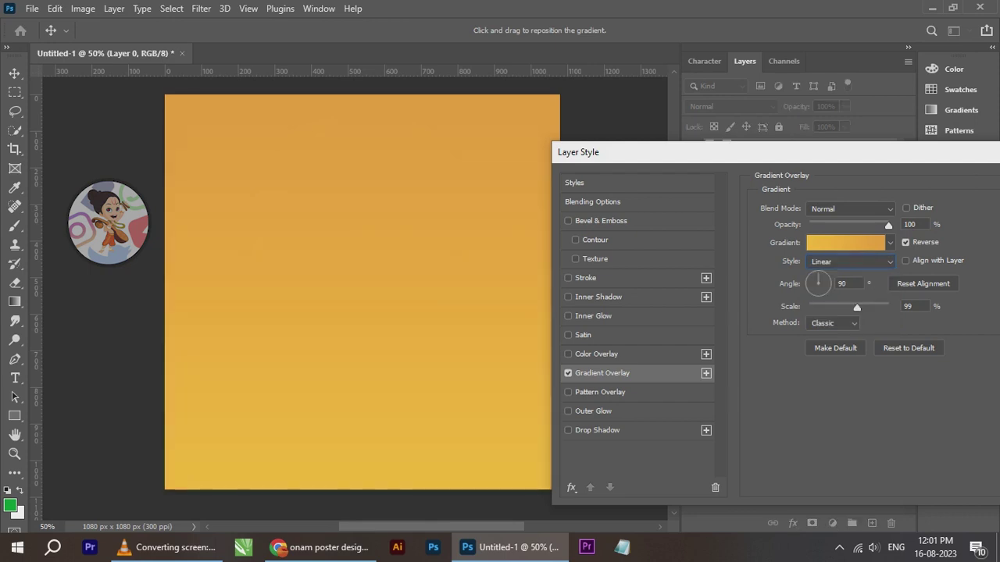
{"action": "left_click_drag", "start_coordinate": [625, 151], "coordinate": [530, 210]}
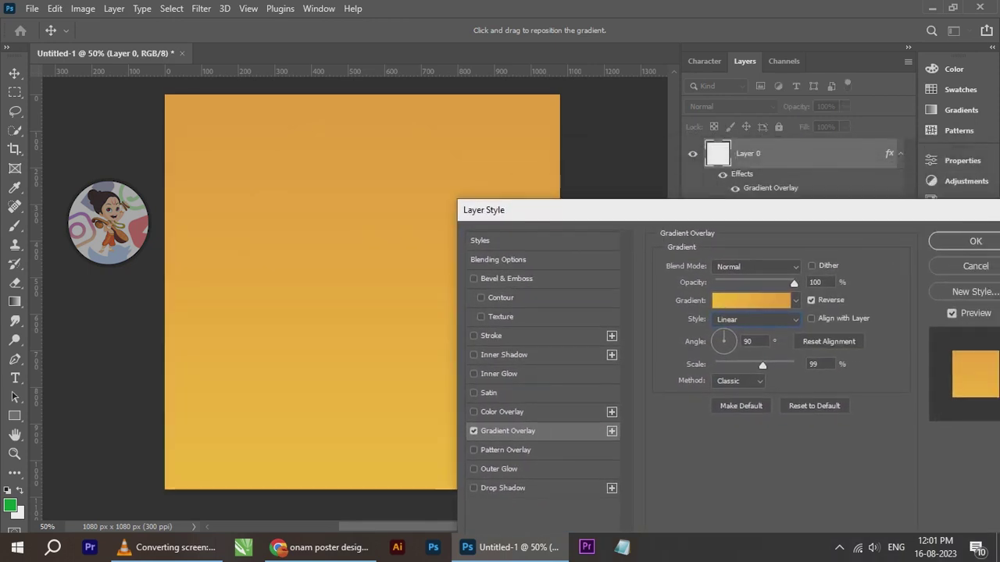
{"action": "left_click", "coordinate": [810, 300]}
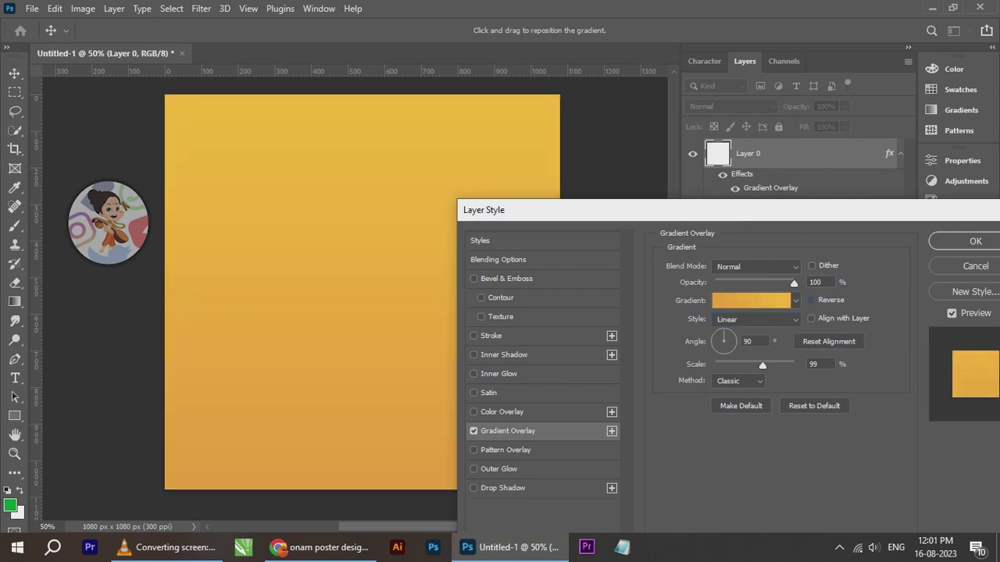
{"action": "left_click", "coordinate": [811, 300]}
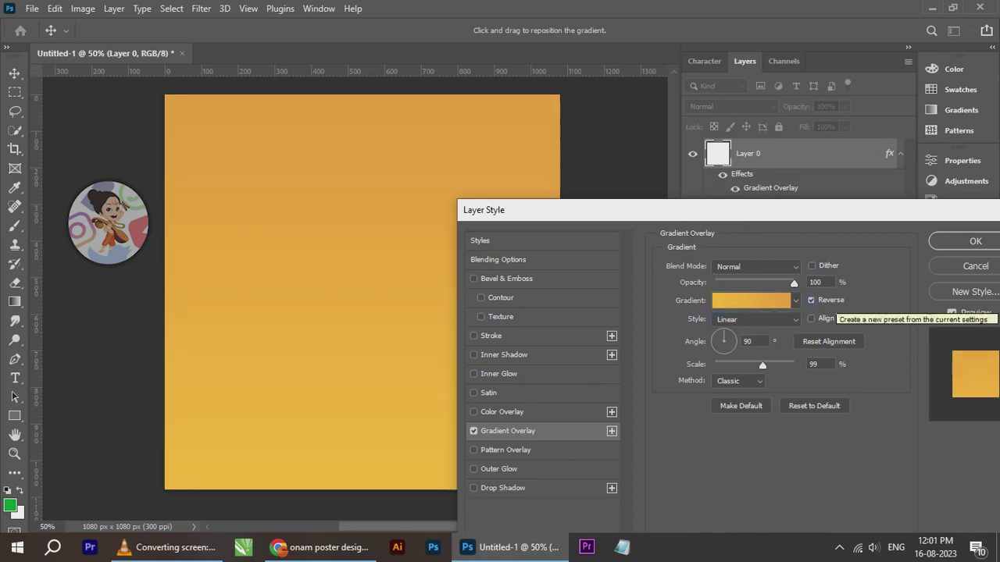
{"action": "mouse_move", "coordinate": [762, 365]}
{"action": "left_mouse_down"}
{"action": "mouse_move", "coordinate": [731, 365]}
{"action": "mouse_move", "coordinate": [780, 365]}
{"action": "left_mouse_up"}
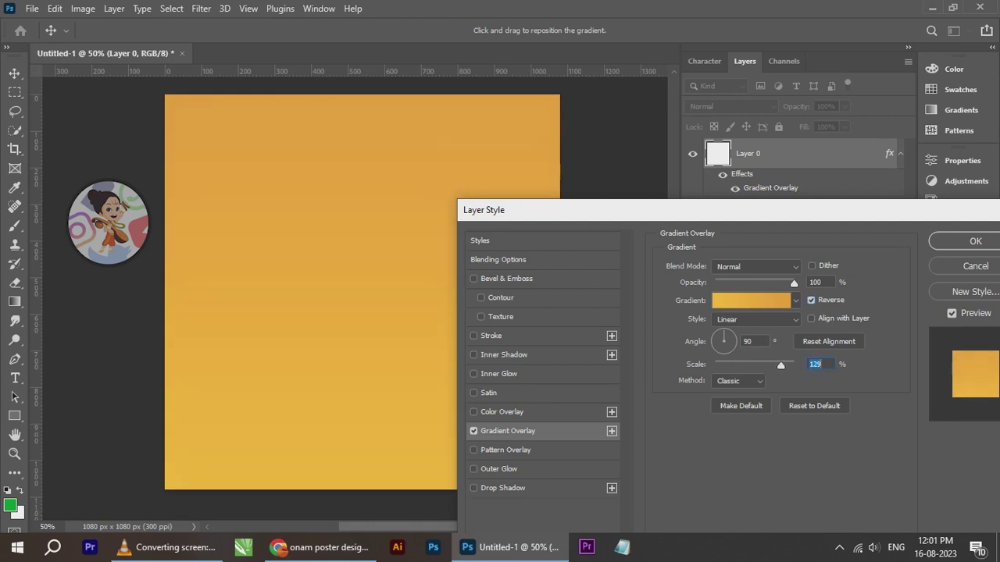
{"action": "type", "text": "82"}
{"action": "key", "text": "Return"}
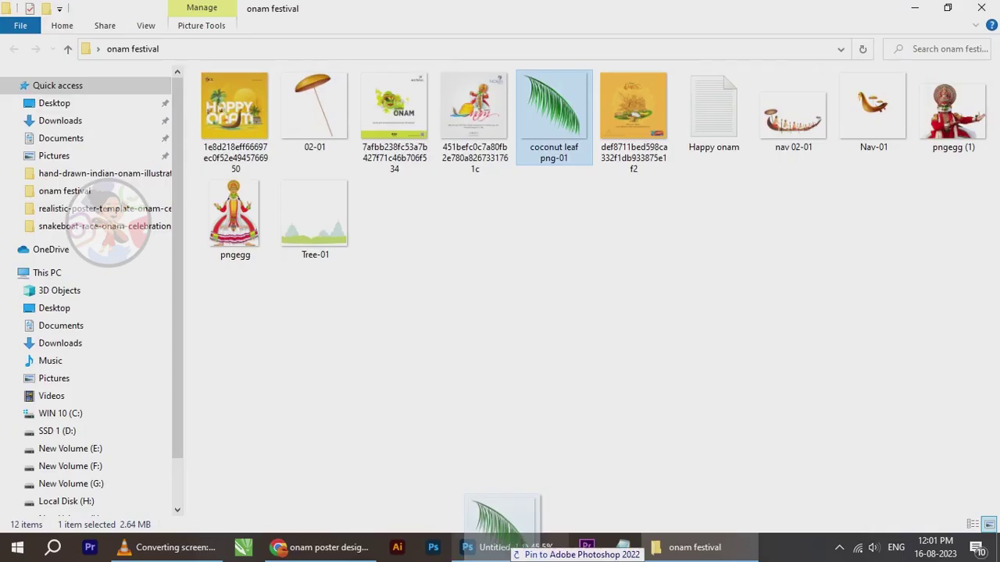
Place the coconut leaf png-01 image, scale it to about 6.67%, and position it at the upper-left corner of the canvas
{"action": "left_click_drag", "start_coordinate": [494, 540], "coordinate": [457, 342]}
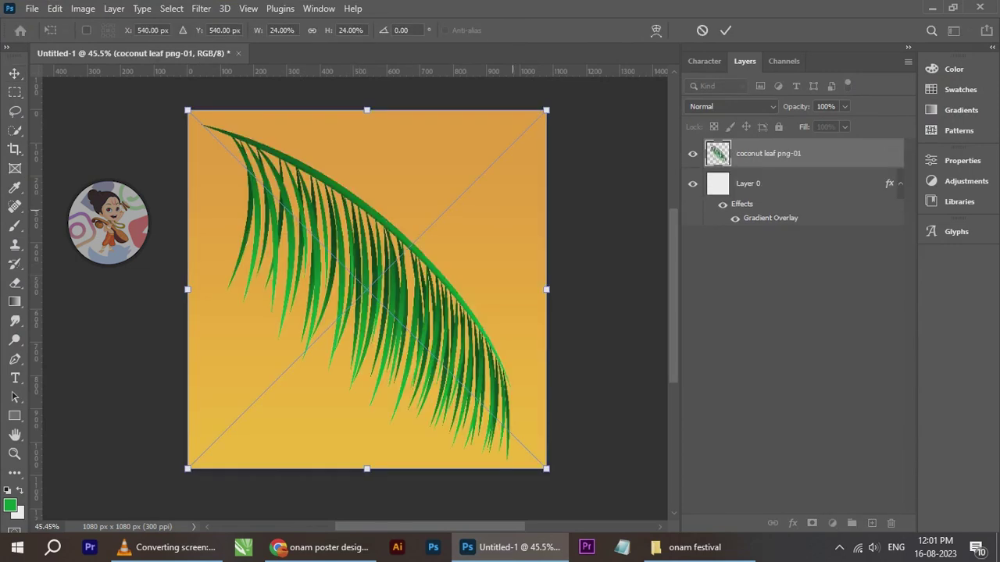
{"action": "left_click_drag", "start_coordinate": [545, 290], "coordinate": [280, 207]}
{"action": "scroll", "coordinate": [249, 140], "scroll_direction": "up", "scroll_amount": 3}
{"action": "left_click_drag", "start_coordinate": [350, 220], "coordinate": [151, 169]}
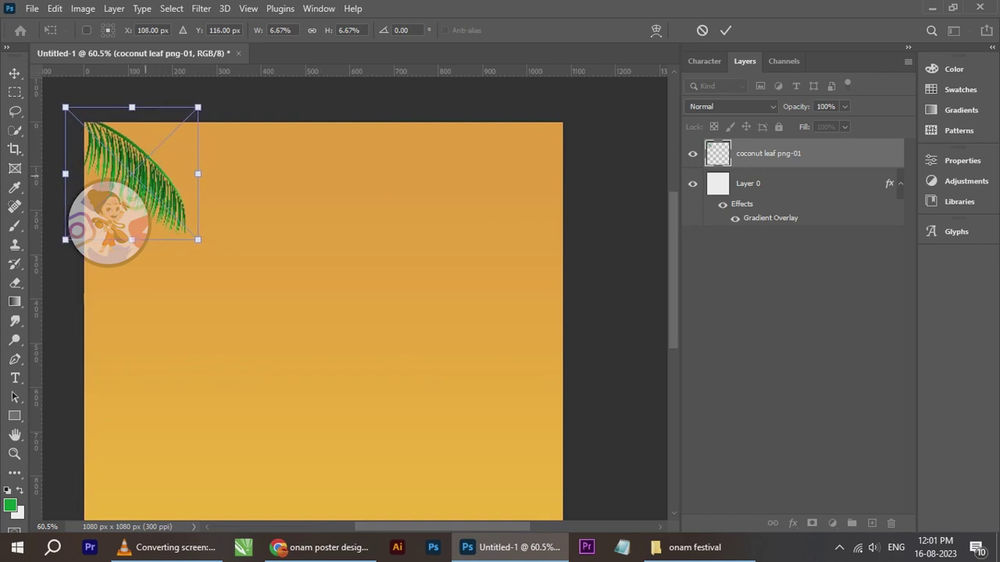
{"action": "left_click_drag", "start_coordinate": [197, 233], "coordinate": [218, 207]}
{"action": "key", "text": "ctrl+z"}
{"action": "left_click_drag", "start_coordinate": [221, 167], "coordinate": [217, 149]}
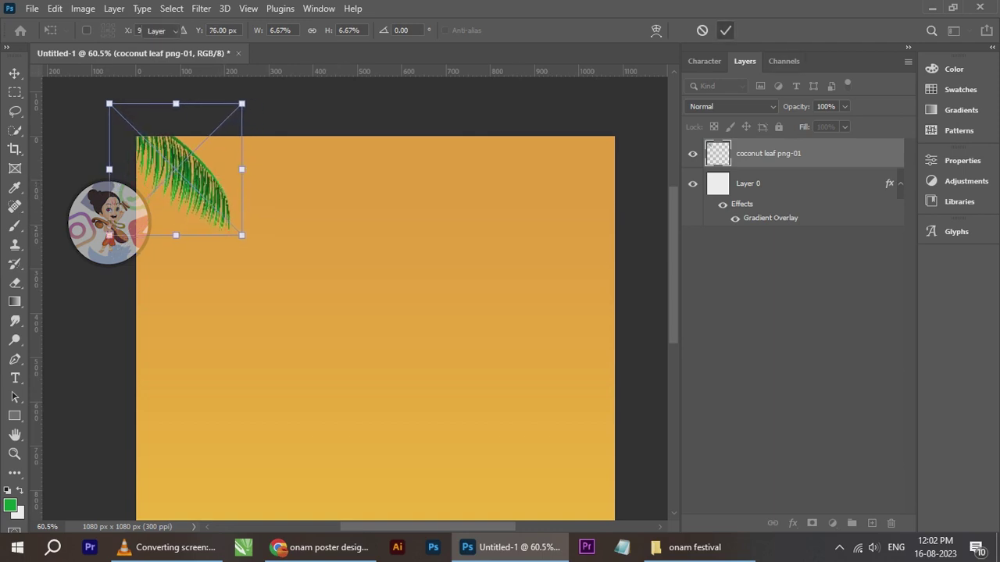
Duplicate the coconut leaf, flip the copy horizontally, and position it at the upper-right corner of the canvas
{"action": "scroll", "coordinate": [333, 236], "scroll_direction": "down", "scroll_amount": 5}
{"action": "scroll", "coordinate": [333, 236], "scroll_direction": "up", "scroll_amount": 3}
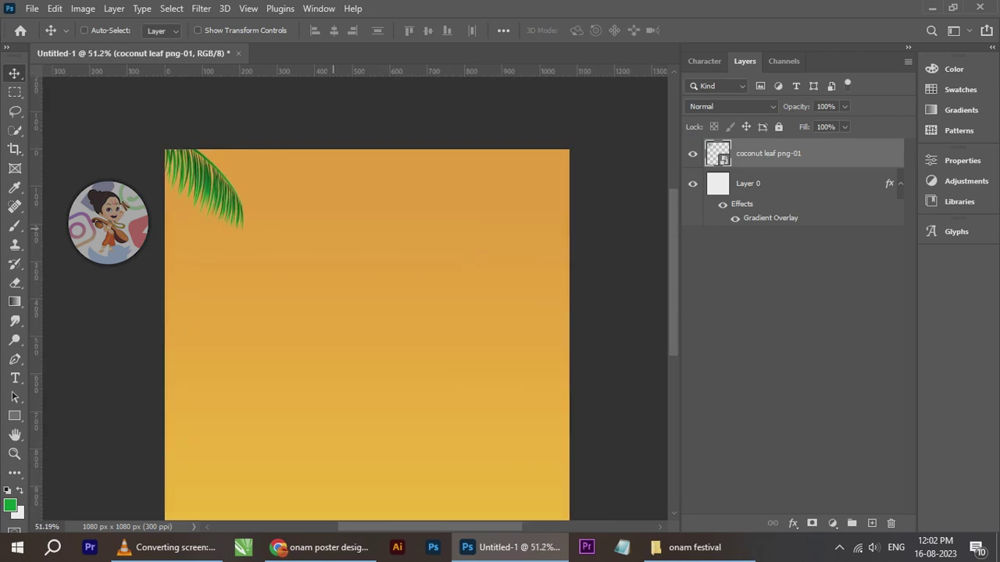
{"action": "left_click_drag", "start_coordinate": [217, 191], "coordinate": [434, 188]}
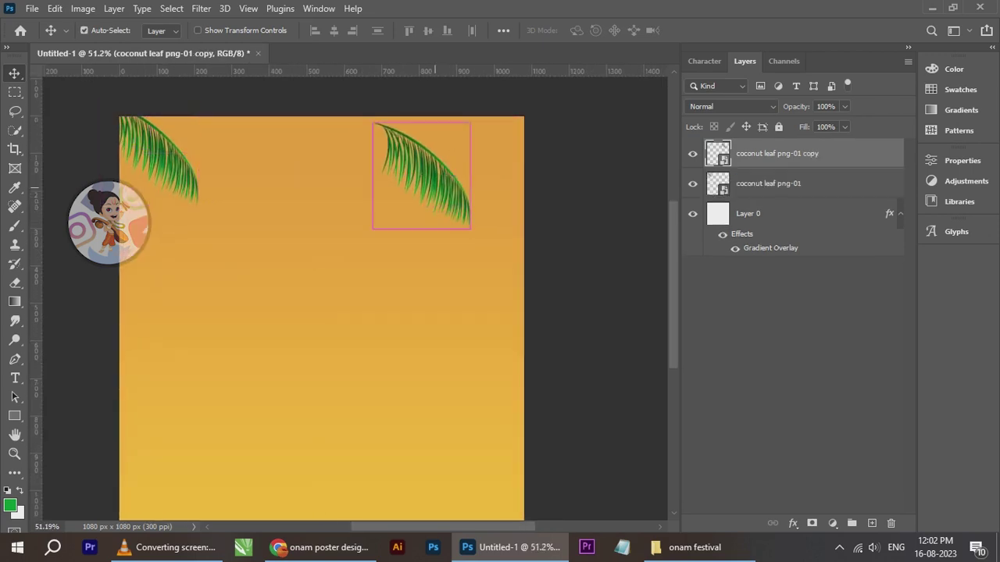
{"action": "key", "text": "ctrl+t"}
{"action": "right_click", "coordinate": [424, 192]}
{"action": "left_click", "coordinate": [469, 460]}
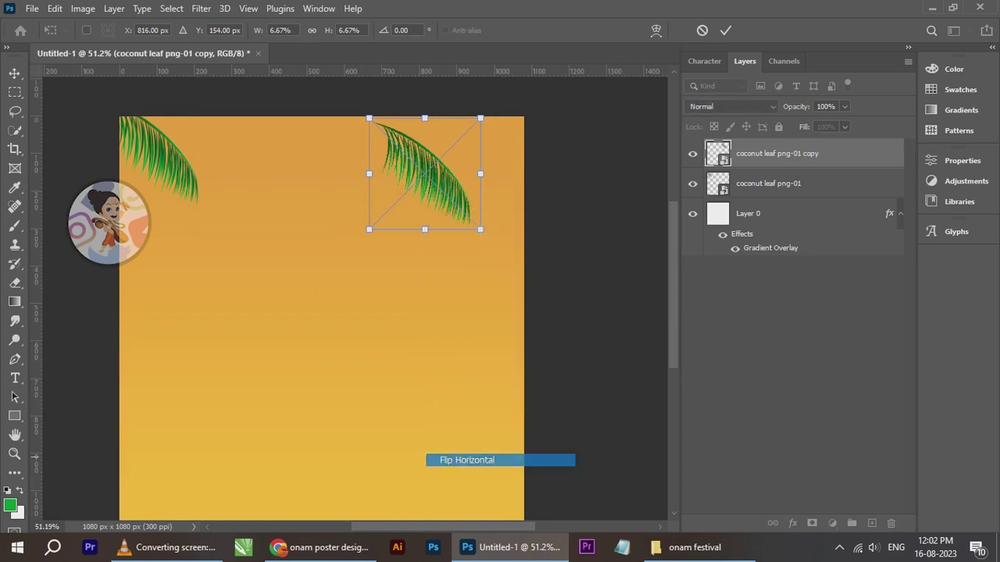
{"action": "left_click_drag", "start_coordinate": [368, 168], "coordinate": [434, 149]}
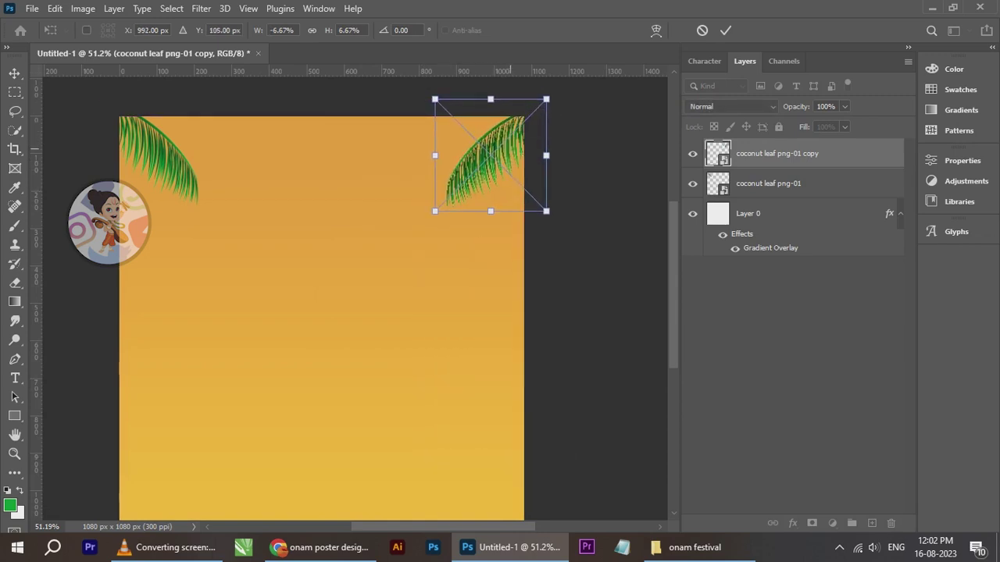
{"action": "key", "text": "Return"}
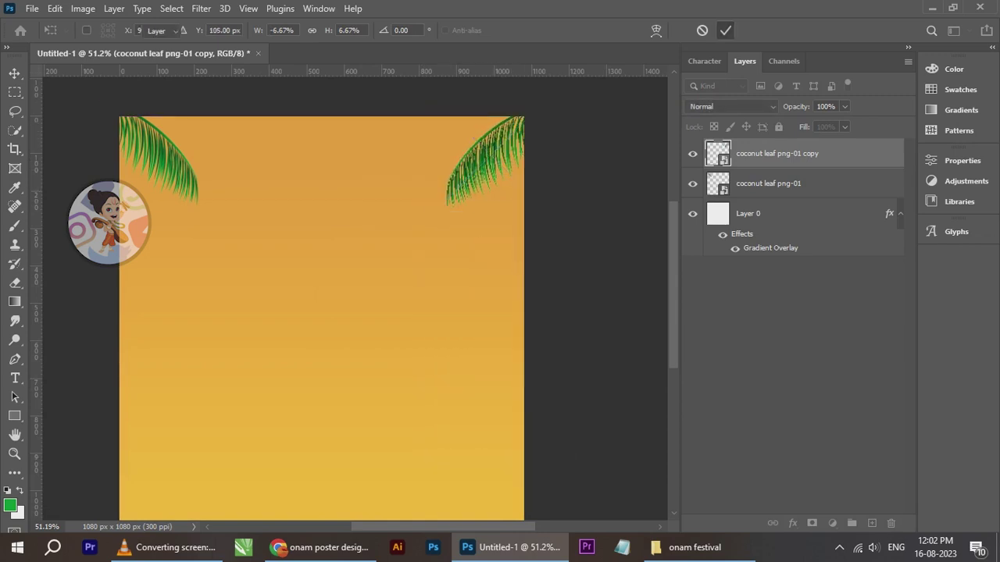
{"action": "left_click", "coordinate": [769, 183], "text": "shift"}
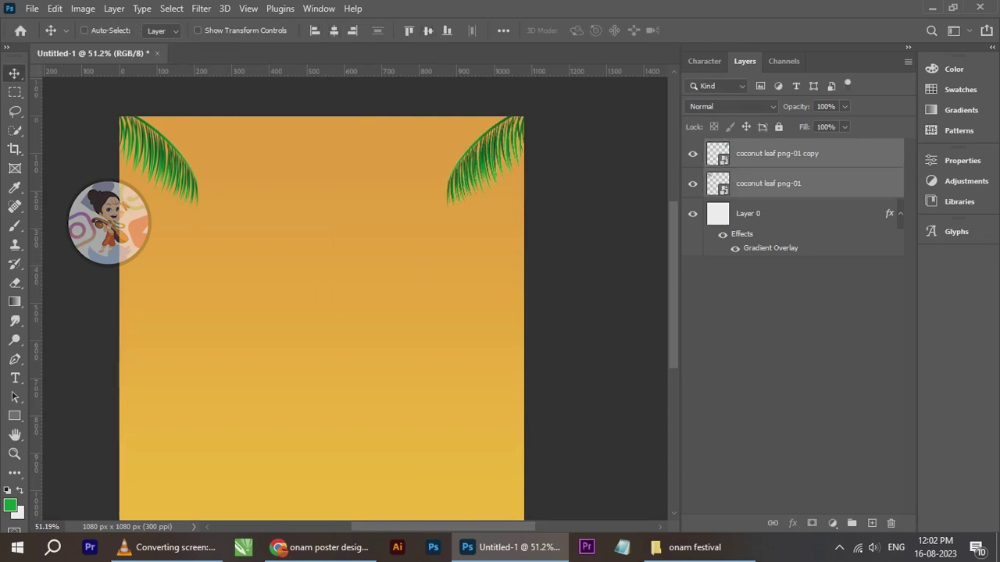
{"action": "left_click", "coordinate": [780, 154]}
{"action": "scroll", "coordinate": [379, 181], "scroll_direction": "down", "scroll_amount": 1}
{"action": "scroll", "coordinate": [379, 181], "scroll_direction": "up", "scroll_amount": 2}
{"action": "right_click", "coordinate": [481, 158]}
{"action": "left_click", "coordinate": [504, 167]}
{"action": "scroll", "coordinate": [358, 169], "scroll_direction": "down", "scroll_amount": 1}
{"action": "scroll", "coordinate": [359, 167], "scroll_direction": "down", "scroll_amount": 1}
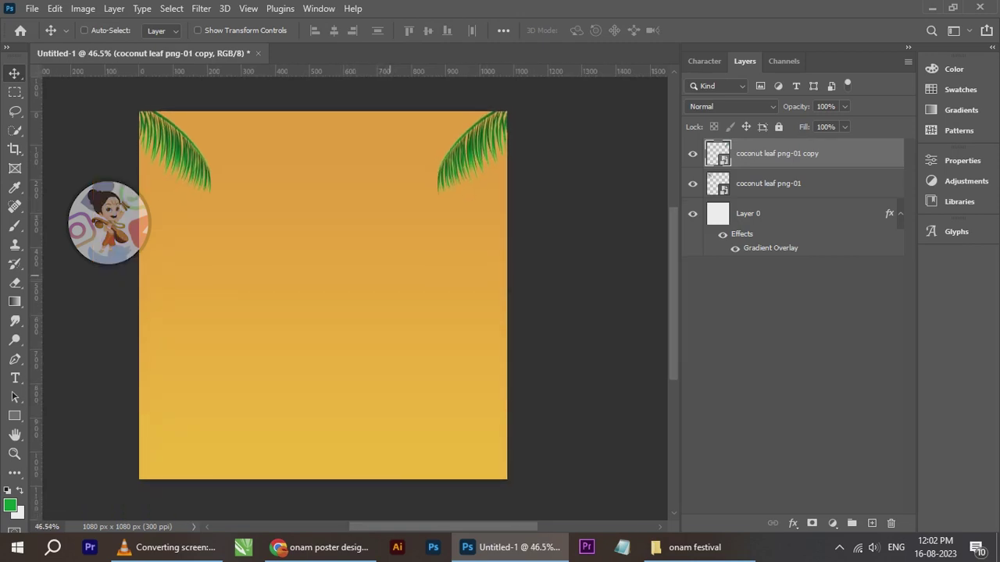
{"action": "scroll", "coordinate": [385, 167], "scroll_direction": "up", "scroll_amount": 1}
{"action": "left_click", "coordinate": [687, 547]}
{"action": "left_click", "coordinate": [624, 359]}
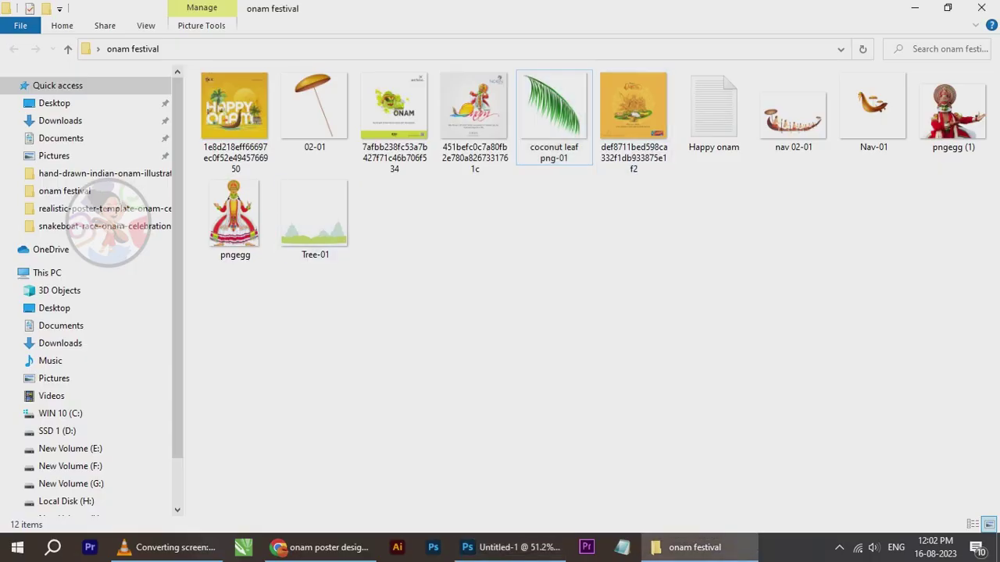
{"action": "left_click", "coordinate": [512, 546]}
{"action": "scroll", "coordinate": [344, 274], "scroll_direction": "down", "scroll_amount": 2}
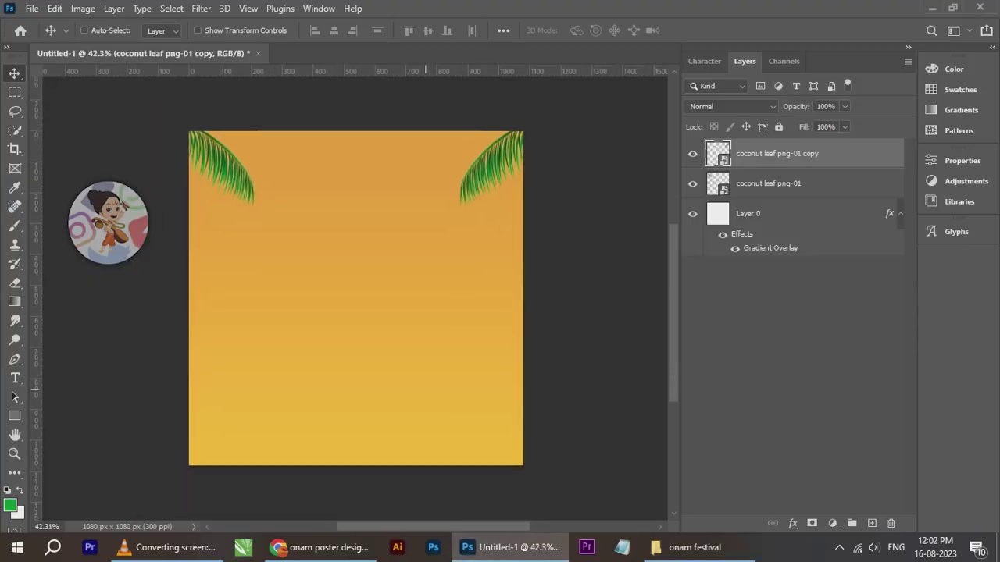
{"action": "left_click_drag", "start_coordinate": [364, 262], "coordinate": [361, 304]}
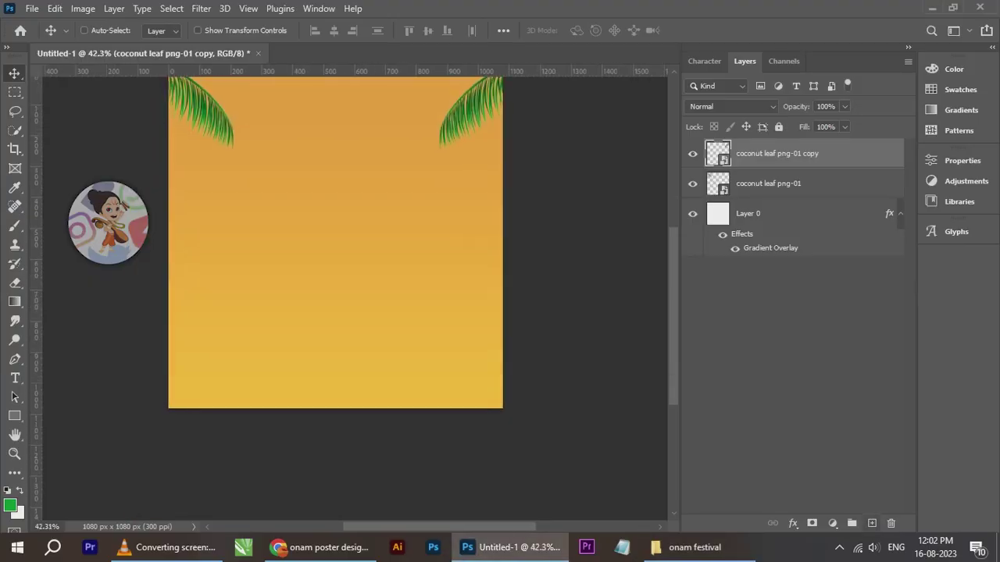
Add a new layer beneath both coconut leaf layers and choose the Border 1 brush from DD Border Brushes 45632
{"action": "left_click", "coordinate": [871, 523]}
{"action": "left_click_drag", "start_coordinate": [747, 153], "coordinate": [750, 219]}
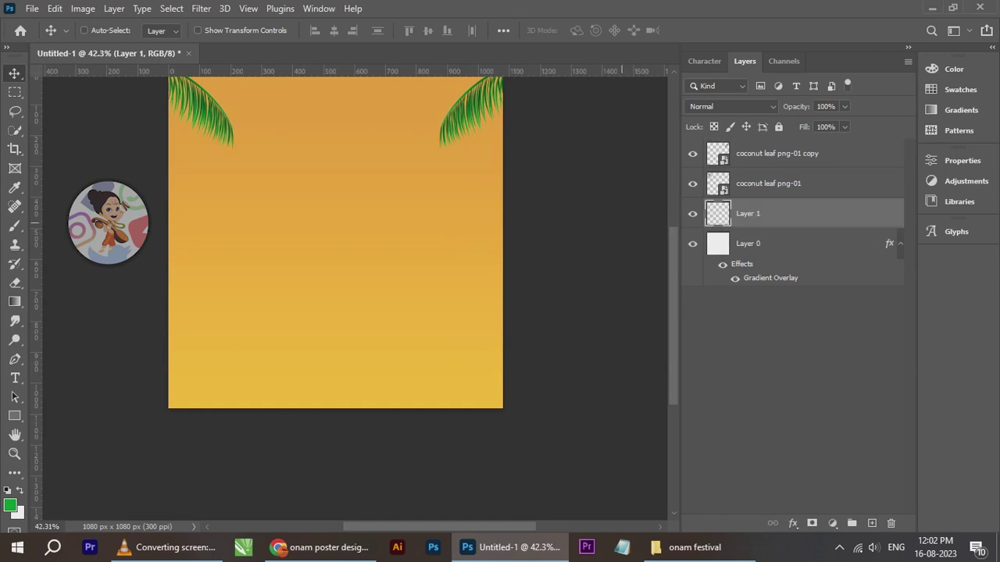
{"action": "scroll", "coordinate": [530, 129], "scroll_direction": "down", "scroll_amount": 2}
{"action": "key", "text": "b"}
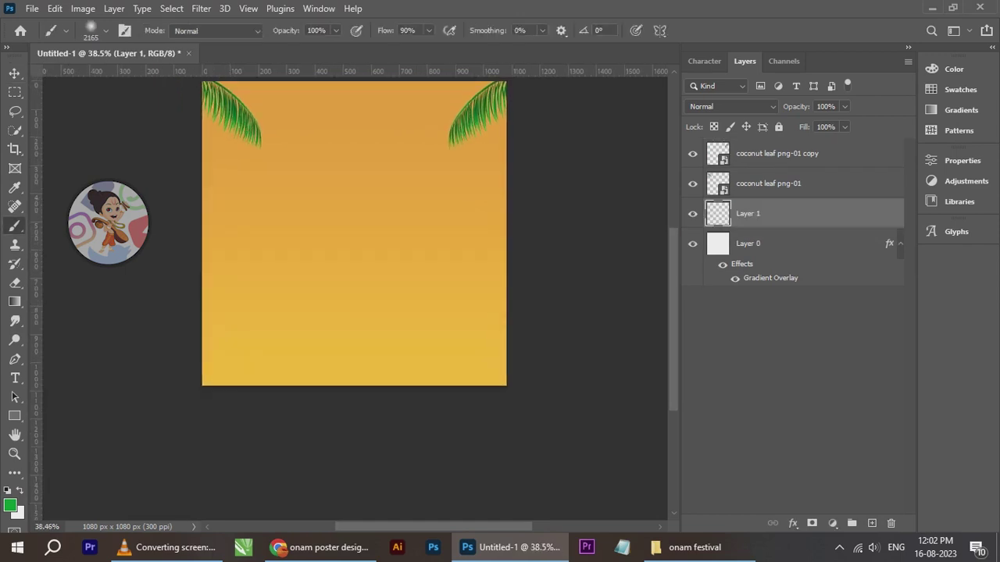
{"action": "left_click", "coordinate": [106, 31]}
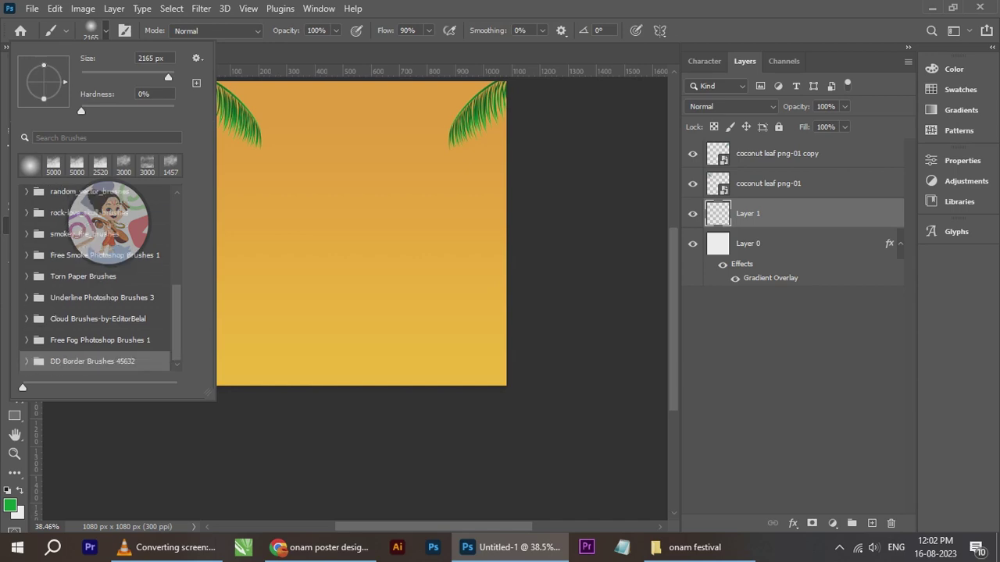
{"action": "left_click", "coordinate": [27, 360]}
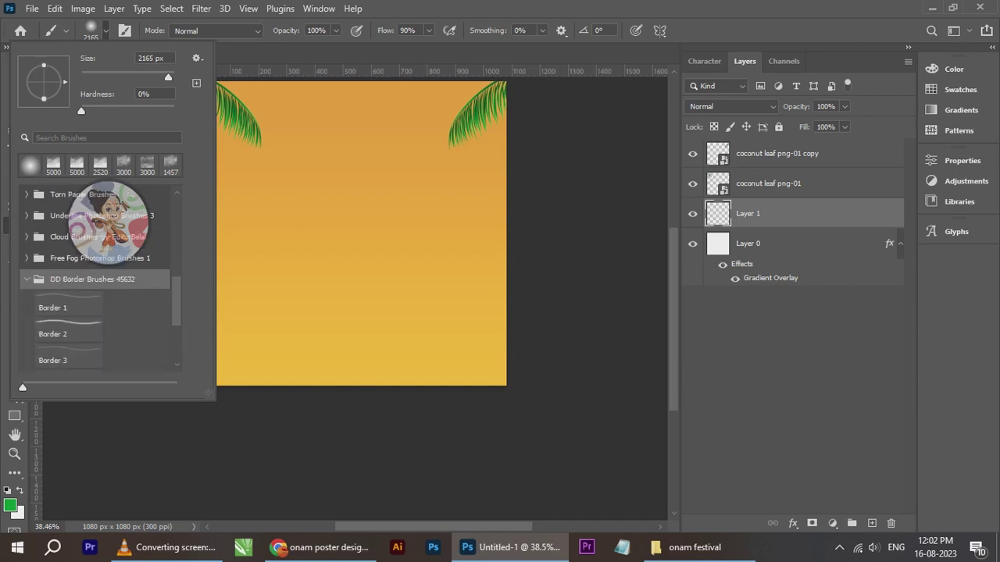
{"action": "left_click", "coordinate": [69, 303]}
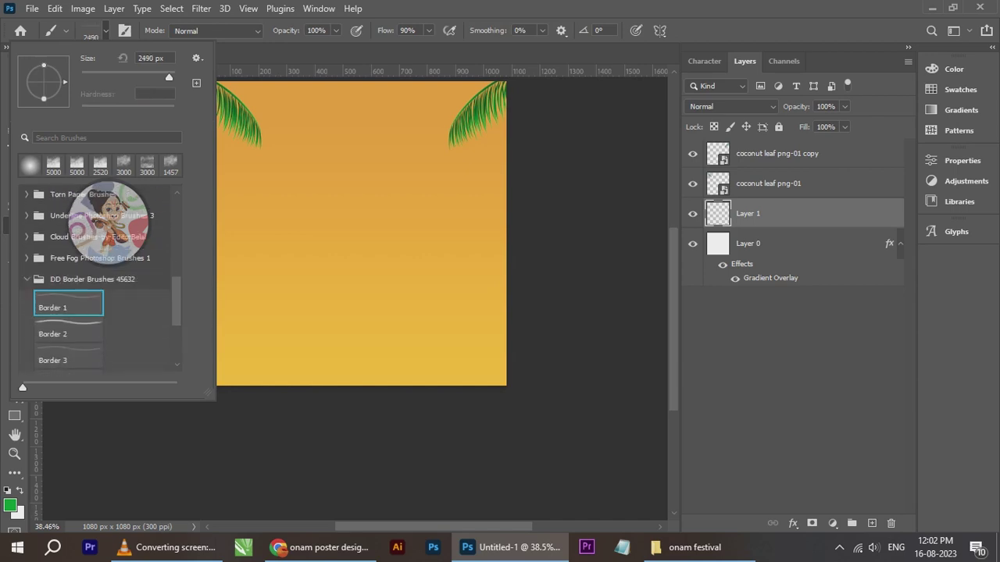
Try a green wave stroke with the border brush, undo it, and set the brush size to 1457 px
{"action": "left_click_drag", "start_coordinate": [498, 319], "coordinate": [498, 365]}
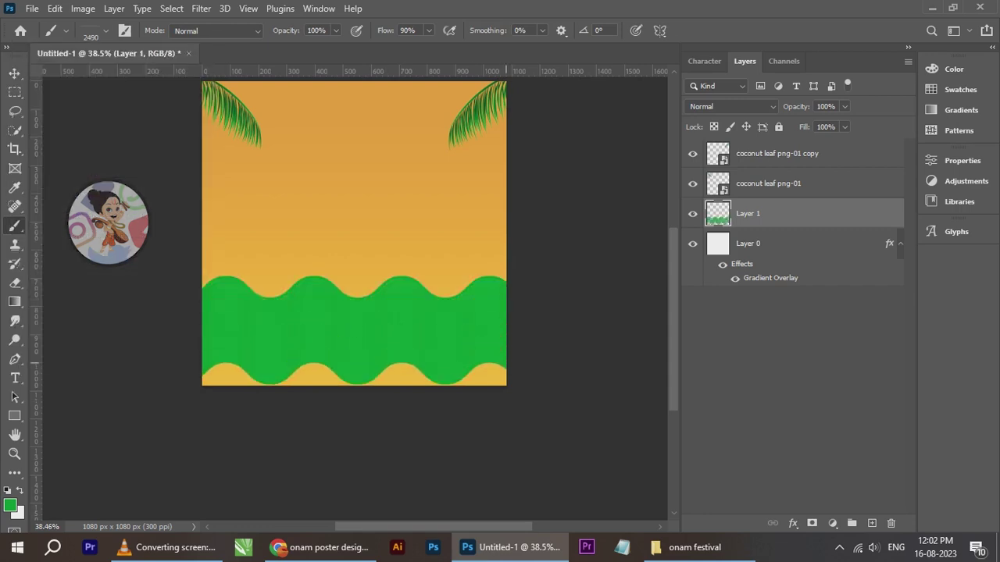
{"action": "key", "text": "ctrl+z"}
{"action": "scroll", "coordinate": [367, 128], "scroll_direction": "up", "scroll_amount": 1}
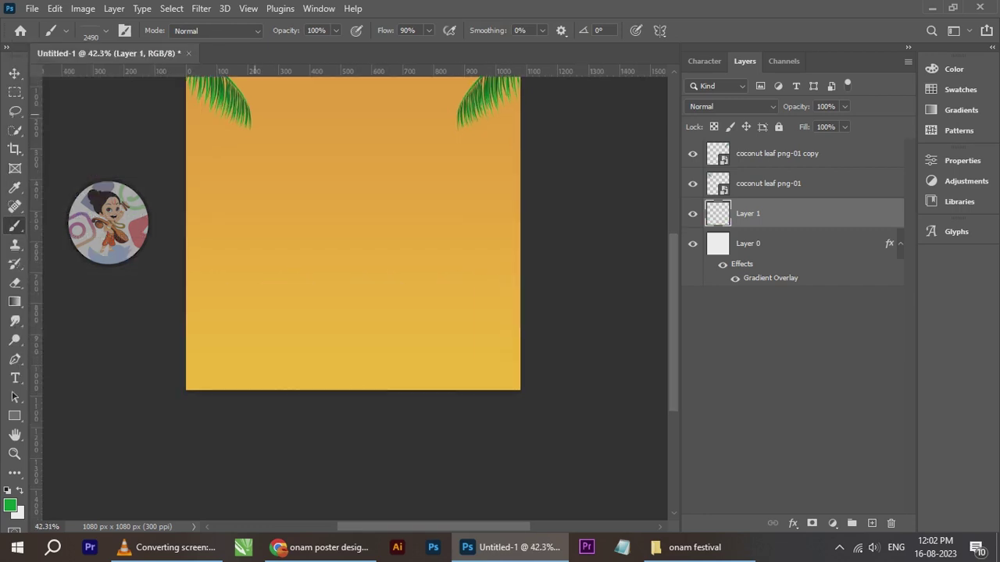
{"action": "scroll", "coordinate": [348, 297], "scroll_direction": "up", "scroll_amount": 1}
{"action": "left_click", "coordinate": [106, 31]}
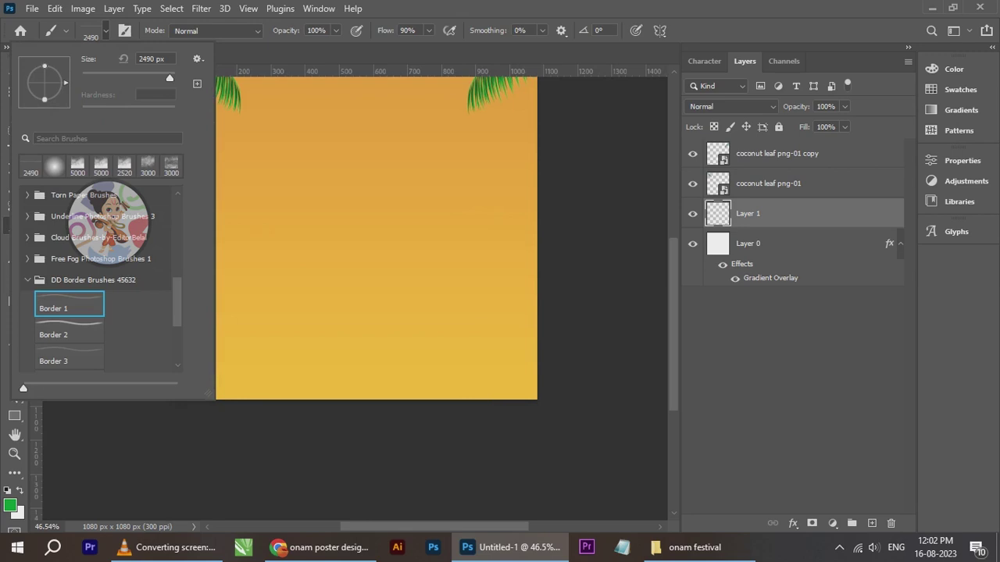
{"action": "left_click_drag", "start_coordinate": [170, 78], "coordinate": [163, 78]}
{"action": "type", "text": "511"}
{"action": "left_click_drag", "start_coordinate": [165, 78], "coordinate": [168, 78]}
{"action": "left_click", "coordinate": [379, 465]}
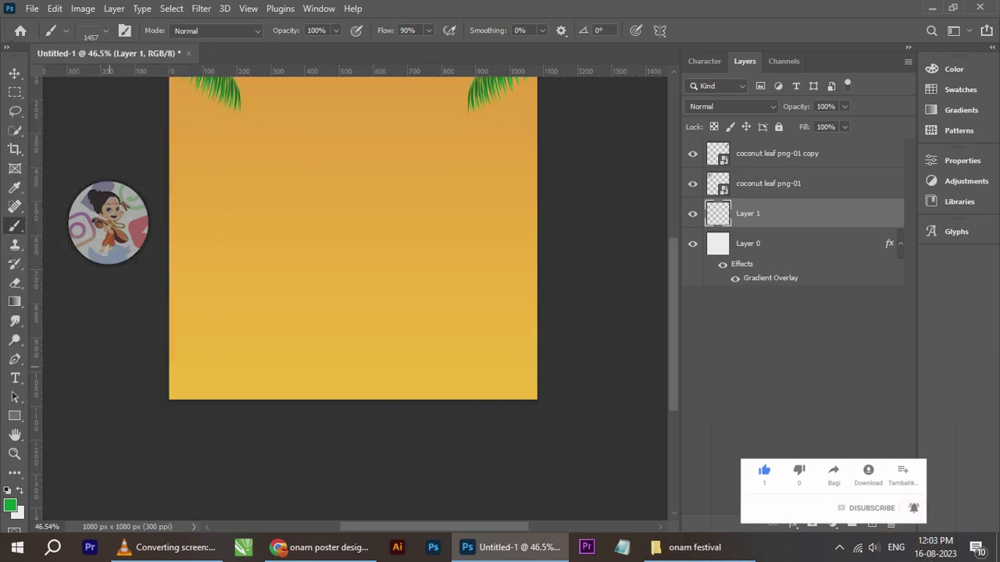
Set the foreground colour to #04b6b8 and paint a wavy water band along the bottom of the canvas
{"action": "left_click", "coordinate": [10, 505]}
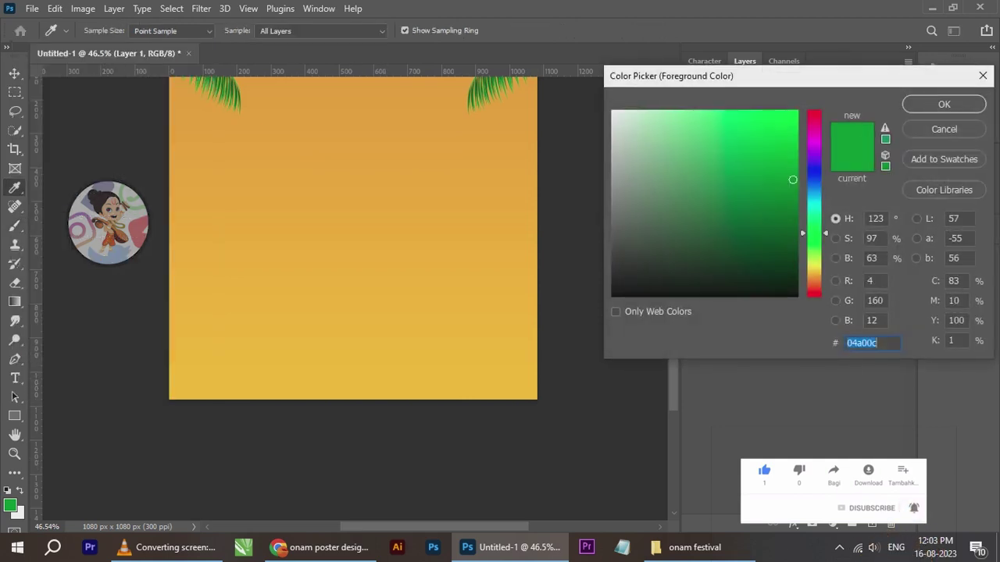
{"action": "type", "text": "23edef"}
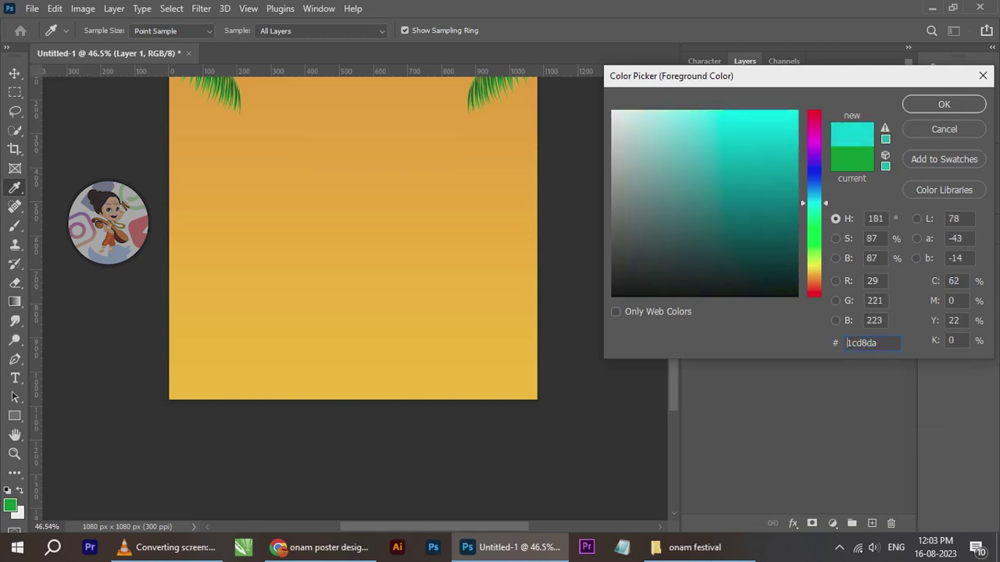
{"action": "left_click_drag", "start_coordinate": [770, 121], "coordinate": [792, 162]}
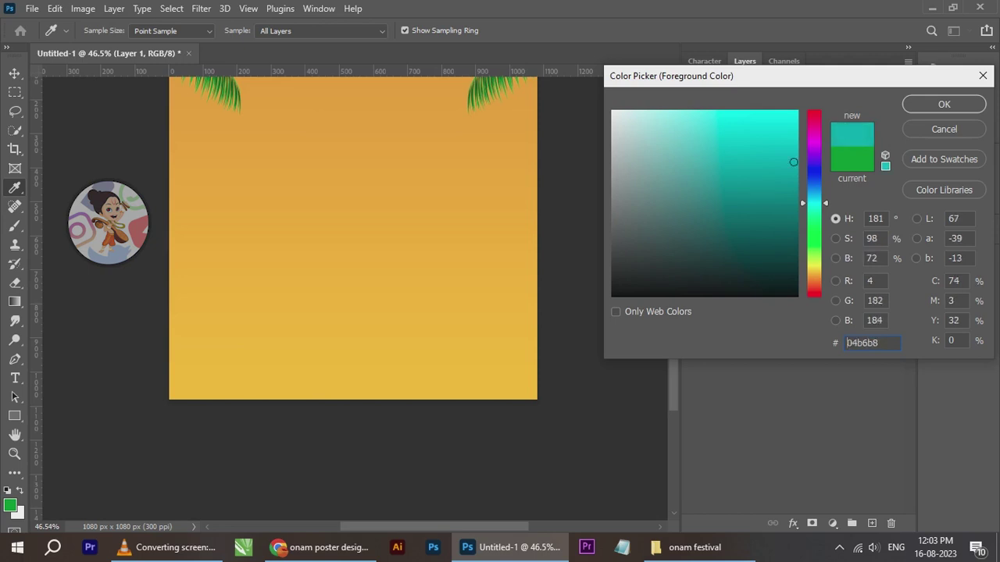
{"action": "key", "text": "Return"}
{"action": "left_click_drag", "start_coordinate": [369, 345], "coordinate": [369, 413]}
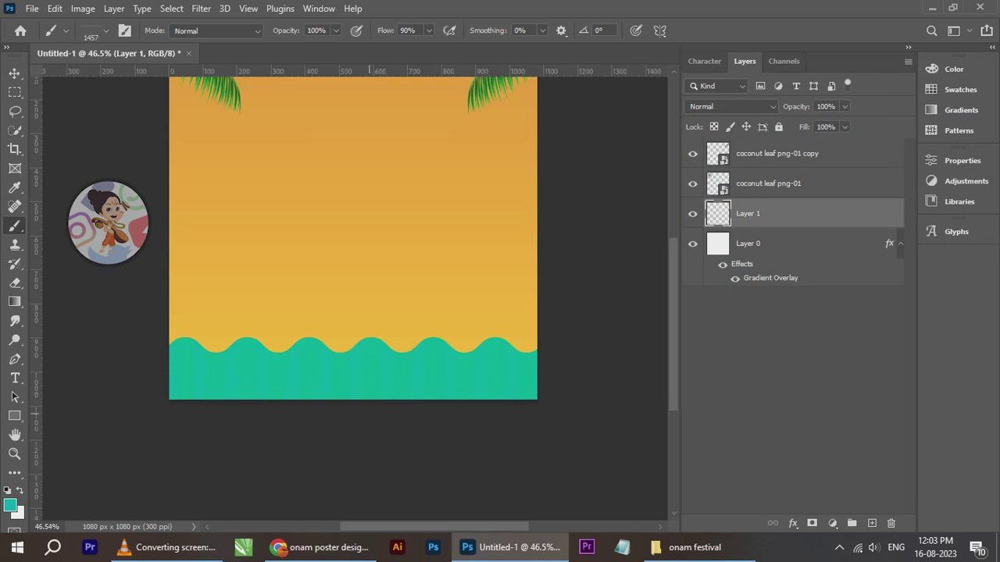
Nudge the teal wave layer downward so only a shallower band covers the bottom of the canvas
{"action": "key", "text": "v"}
{"action": "scroll", "coordinate": [333, 352], "scroll_direction": "up", "scroll_amount": 1}
{"action": "left_click_drag", "start_coordinate": [364, 344], "coordinate": [375, 319]}
{"action": "key", "text": "Down"}
{"action": "key", "text": "Down"}
{"action": "key", "text": "Down"}
{"action": "key", "text": "Down"}
{"action": "key", "text": "Down"}
{"action": "key", "text": "Down"}
{"action": "key", "text": "Down"}
{"action": "key", "text": "Down"}
{"action": "key", "text": "Down"}
{"action": "key", "text": "Down"}
{"action": "key", "text": "Down"}
{"action": "key", "text": "Down"}
{"action": "key", "text": "Down"}
{"action": "key", "text": "Down"}
{"action": "key", "text": "Down"}
{"action": "key", "text": "Down"}
{"action": "key", "text": "Down"}
{"action": "key", "text": "Down"}
{"action": "key", "text": "Down"}
{"action": "key", "text": "Down"}
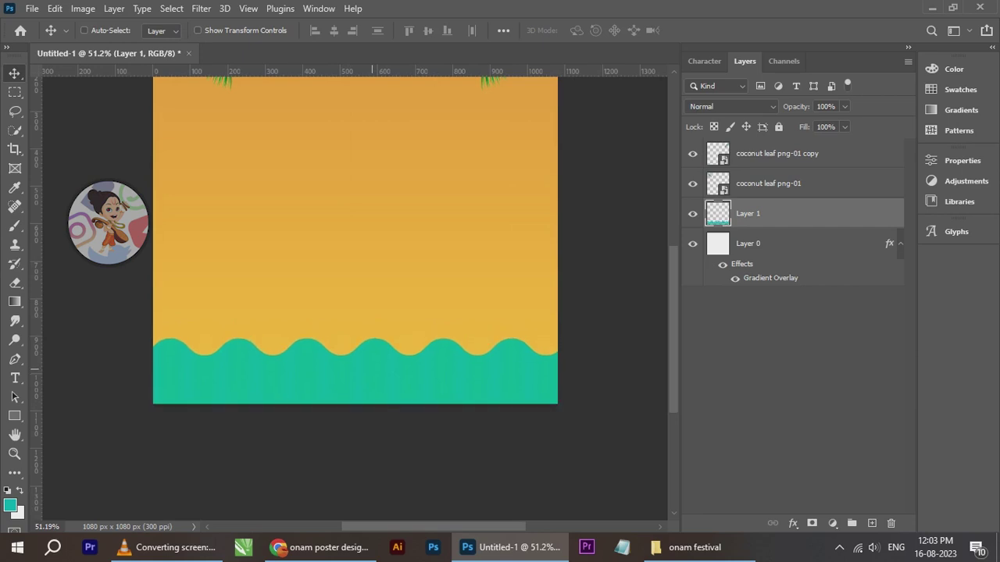
{"action": "key", "text": "Down"}
{"action": "key", "text": "Down"}
{"action": "key", "text": "Down"}
{"action": "key", "text": "Down"}
{"action": "key", "text": "Down"}
{"action": "key", "text": "Down"}
{"action": "key", "text": "Down"}
{"action": "key", "text": "Down"}
{"action": "key", "text": "Down"}
{"action": "key", "text": "Down"}
{"action": "key", "text": "Down"}
{"action": "key", "text": "Down"}
{"action": "key", "text": "Down"}
{"action": "key", "text": "Down"}
{"action": "key", "text": "Down"}
{"action": "key", "text": "Down"}
{"action": "key", "text": "Down"}
{"action": "key", "text": "Down"}
{"action": "key", "text": "Down"}
{"action": "key", "text": "Down"}
{"action": "left_click_drag", "start_coordinate": [362, 381], "coordinate": [374, 345]}
{"action": "key", "text": "ctrl+z"}
Duplicate the teal wave layer and place the copy directly beneath the original
{"action": "right_click", "coordinate": [769, 216]}
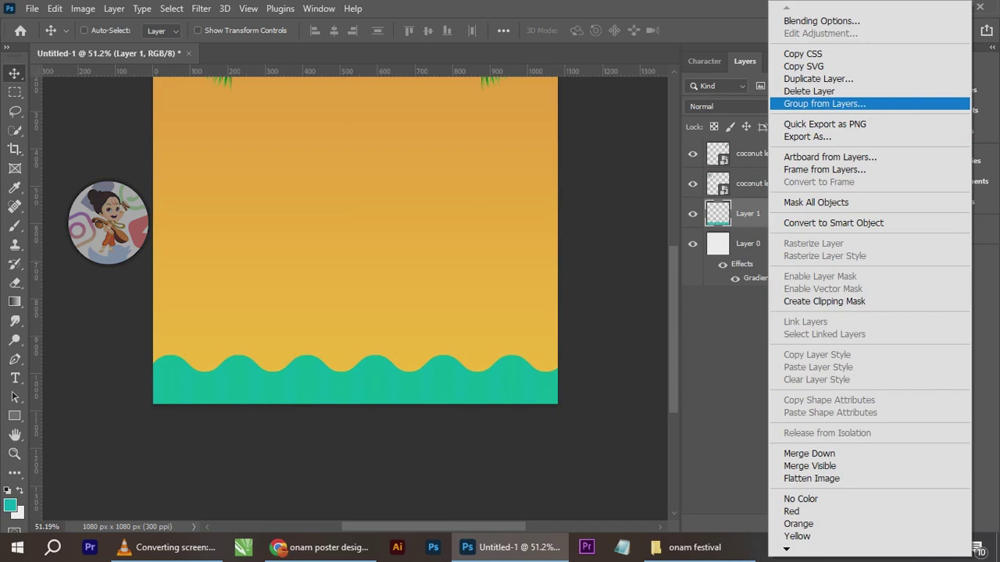
{"action": "left_click", "coordinate": [818, 79]}
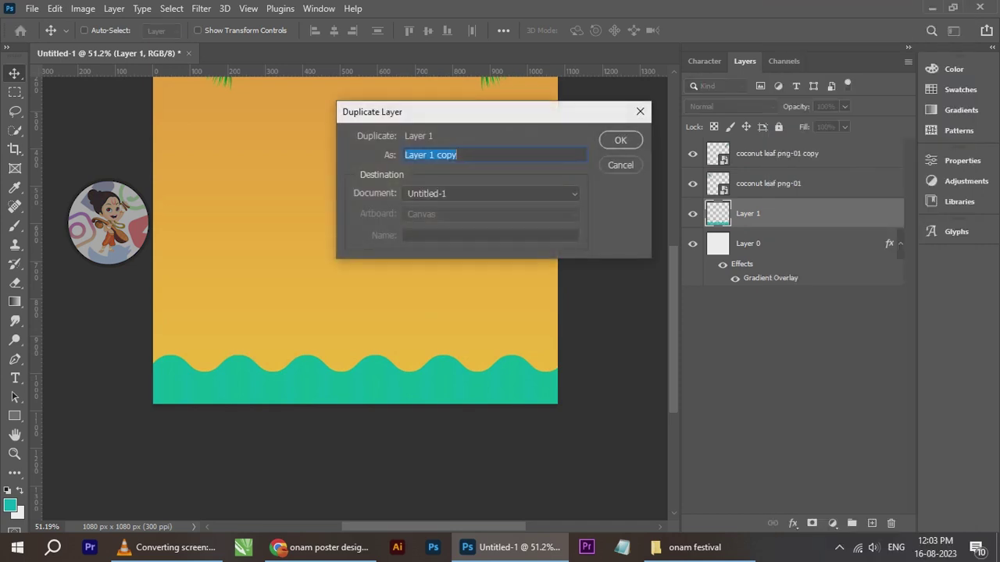
{"action": "left_click", "coordinate": [620, 140]}
{"action": "left_click_drag", "start_coordinate": [753, 214], "coordinate": [754, 249]}
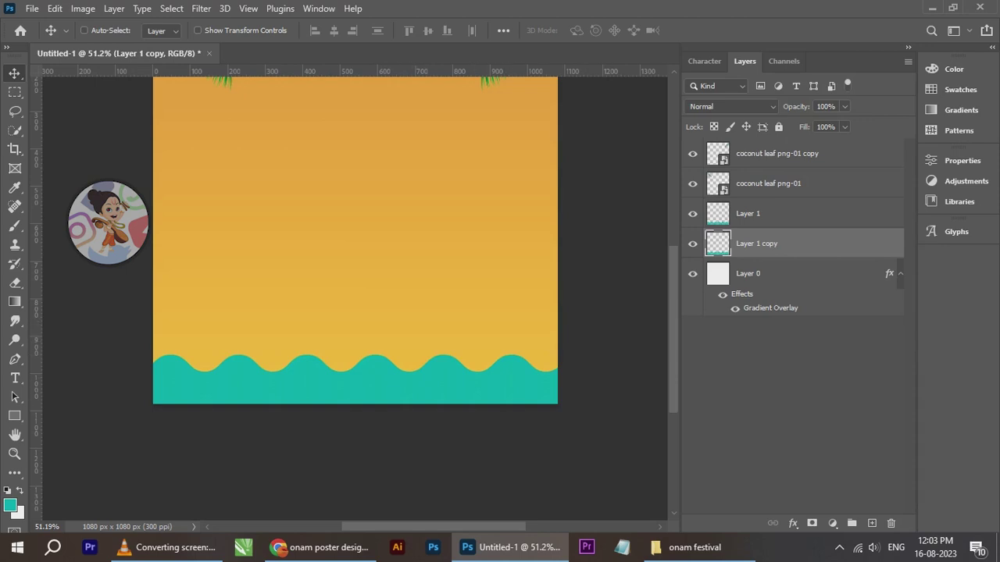
Add a Color Overlay to the wave copy, sampling the wave's teal and making it slightly less saturated
{"action": "left_click", "coordinate": [793, 524]}
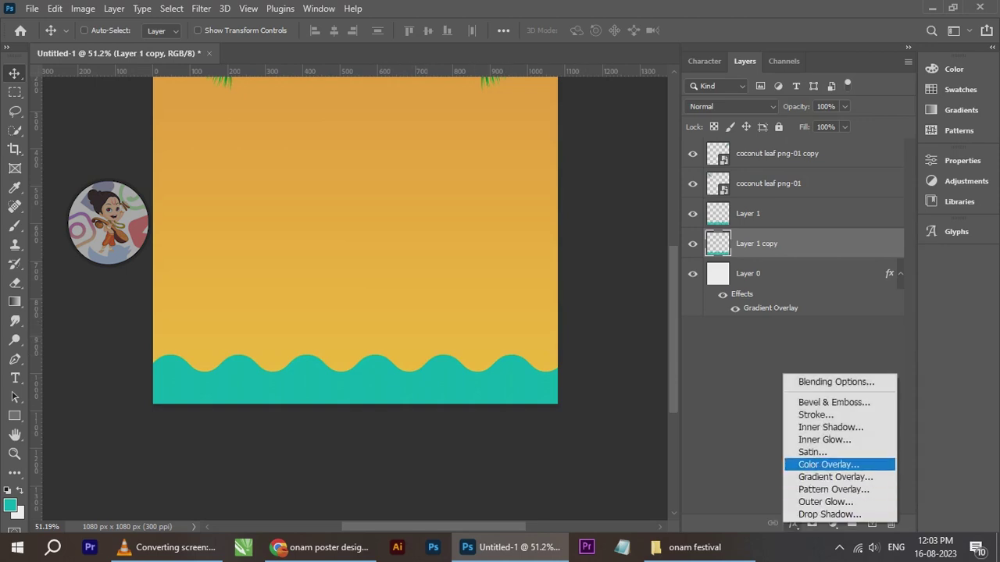
{"action": "left_click", "coordinate": [830, 465]}
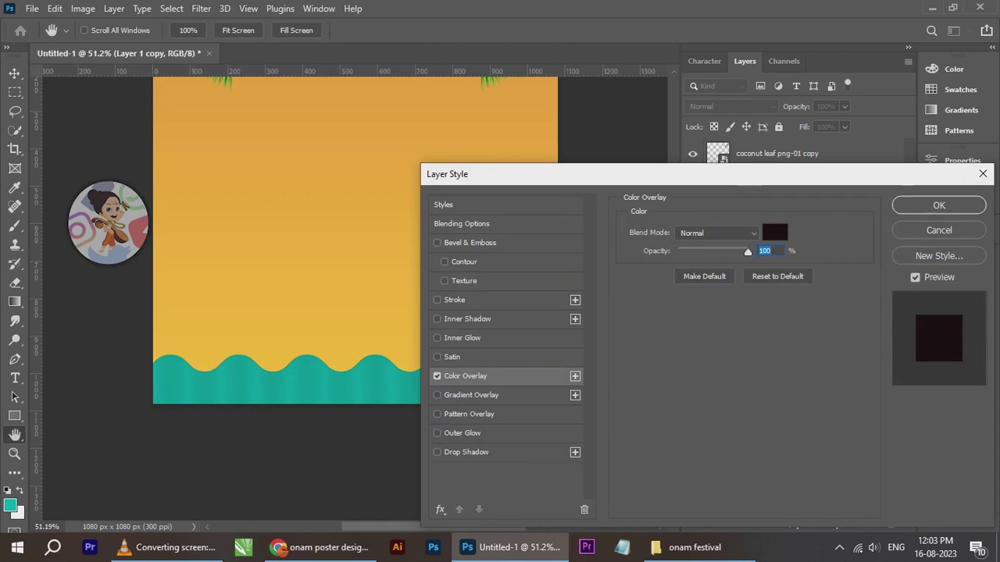
{"action": "left_click_drag", "start_coordinate": [772, 209], "coordinate": [862, 207]}
{"action": "left_click", "coordinate": [863, 233]}
{"action": "left_click", "coordinate": [428, 381]}
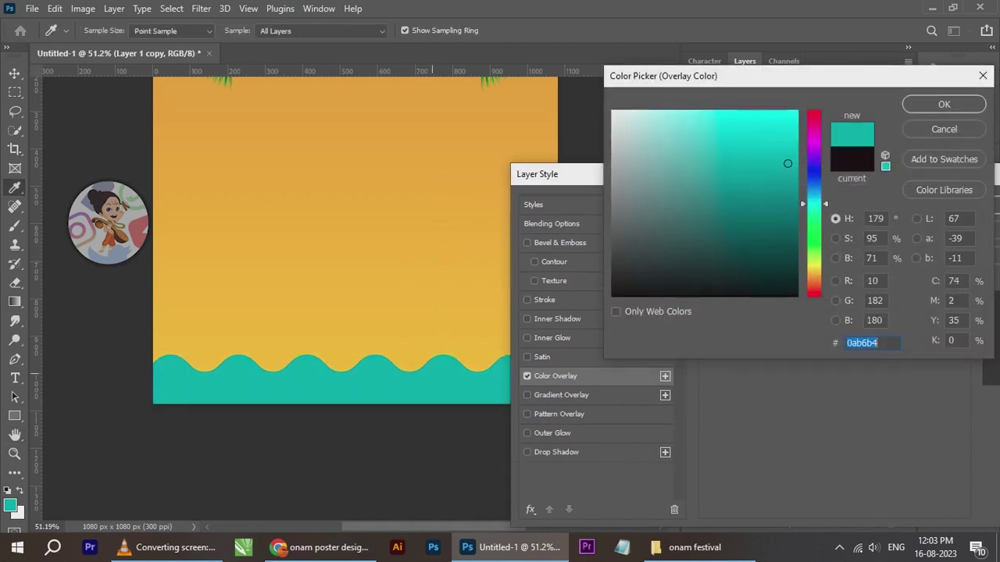
{"action": "mouse_move", "coordinate": [787, 163]}
{"action": "left_mouse_down"}
{"action": "mouse_move", "coordinate": [785, 172]}
{"action": "mouse_move", "coordinate": [765, 161]}
{"action": "left_mouse_up"}
{"action": "left_click", "coordinate": [943, 104]}
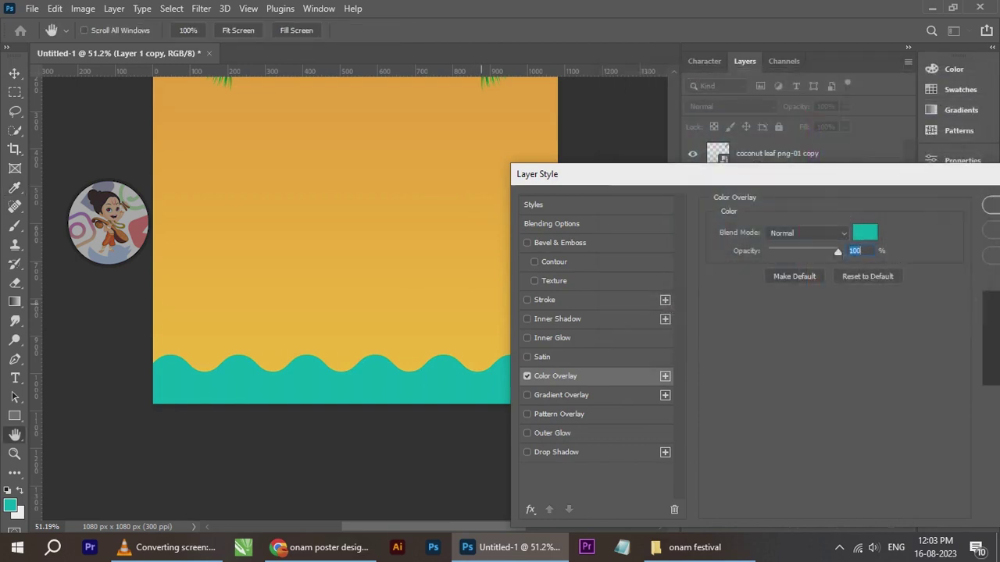
{"action": "left_click", "coordinate": [915, 210]}
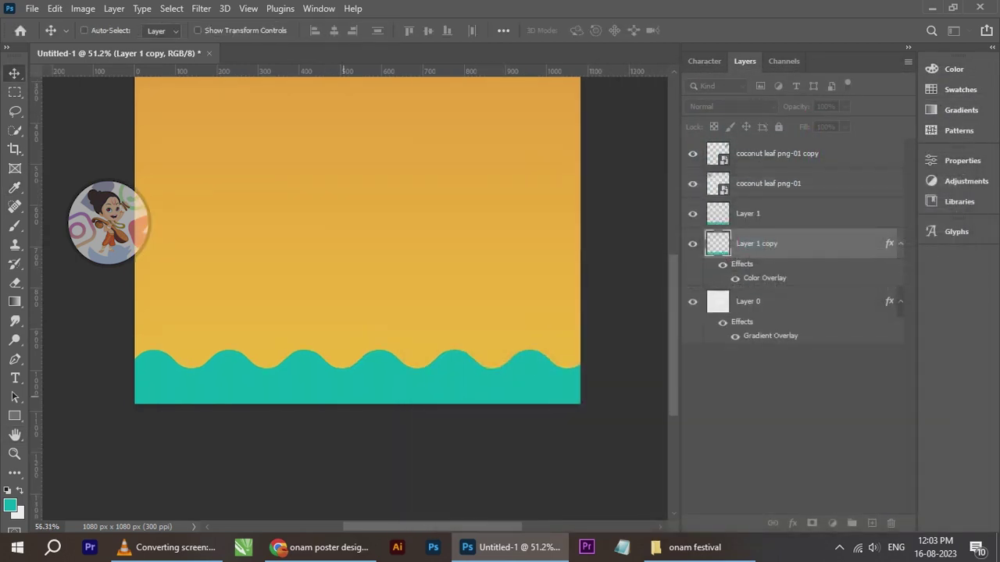
Enlarge the wave copy to about 111% and offset it so its crests rise above and between the front waves
{"action": "key", "text": "ctrl+t"}
{"action": "left_click_drag", "start_coordinate": [600, 367], "coordinate": [600, 357]}
{"action": "key", "text": "ctrl+z"}
{"action": "left_click_drag", "start_coordinate": [499, 387], "coordinate": [477, 388]}
{"action": "left_click_drag", "start_coordinate": [478, 352], "coordinate": [468, 341]}
{"action": "left_click_drag", "start_coordinate": [325, 333], "coordinate": [348, 314]}
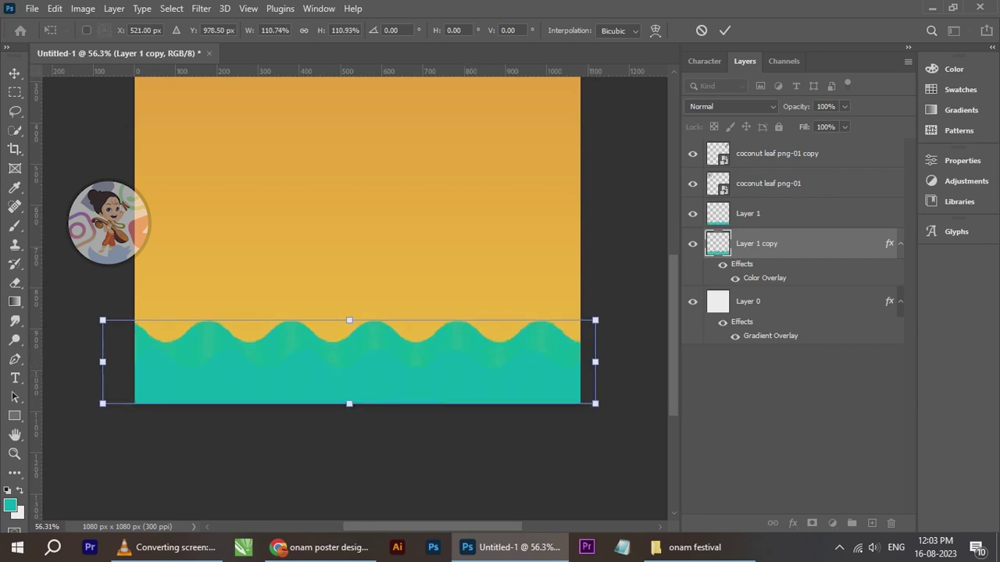
{"action": "key", "text": "Return"}
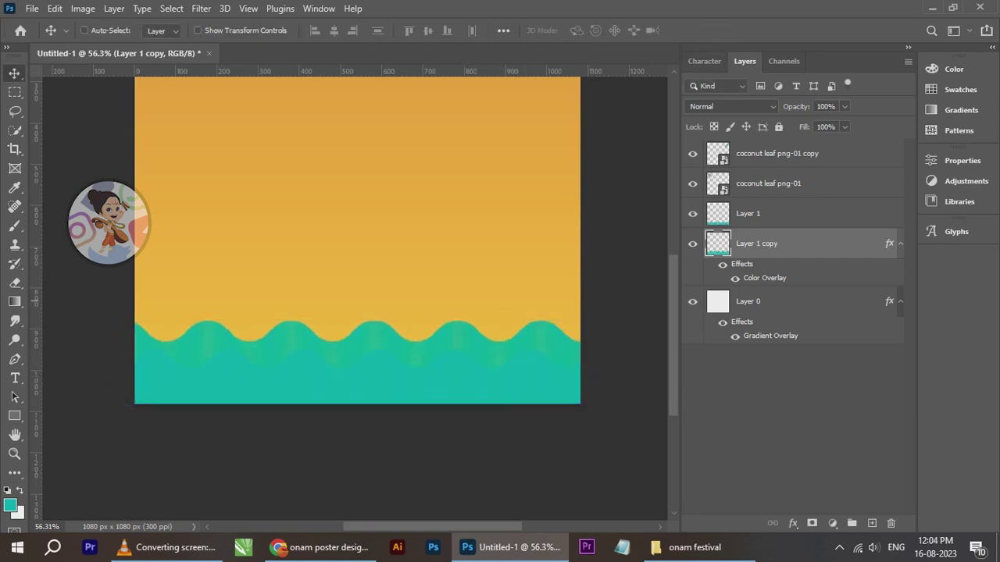
Change the wave copy's Color Overlay to a darker teal, #06a9a7
{"action": "scroll", "coordinate": [352, 378], "scroll_direction": "up", "scroll_amount": 3}
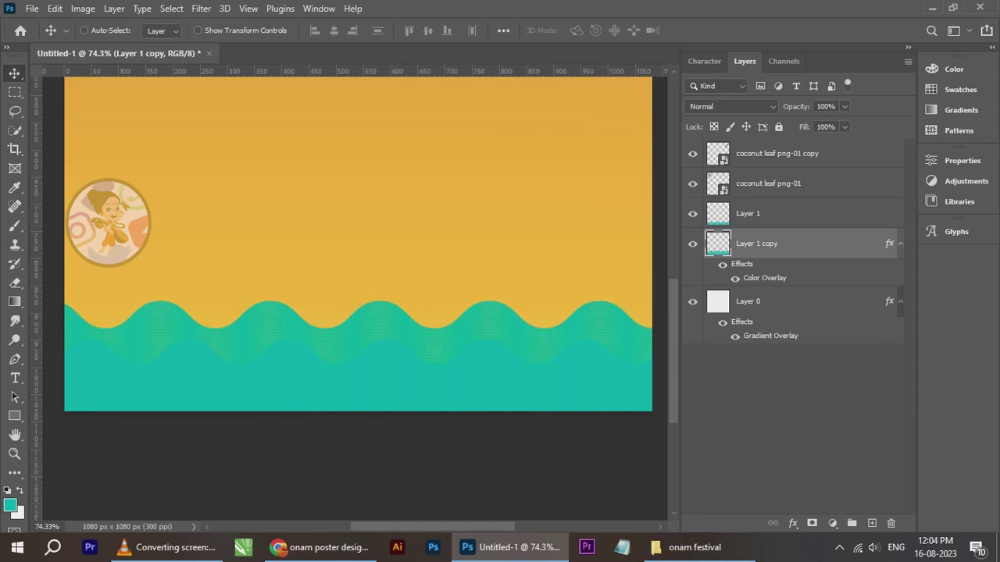
{"action": "double_click", "coordinate": [765, 278]}
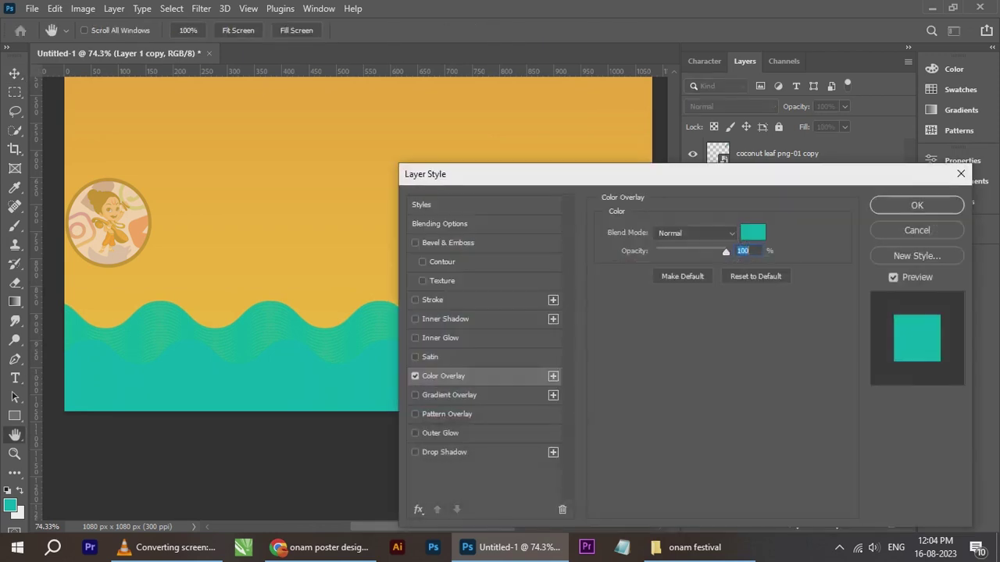
{"action": "left_click", "coordinate": [750, 232]}
{"action": "left_click", "coordinate": [722, 165]}
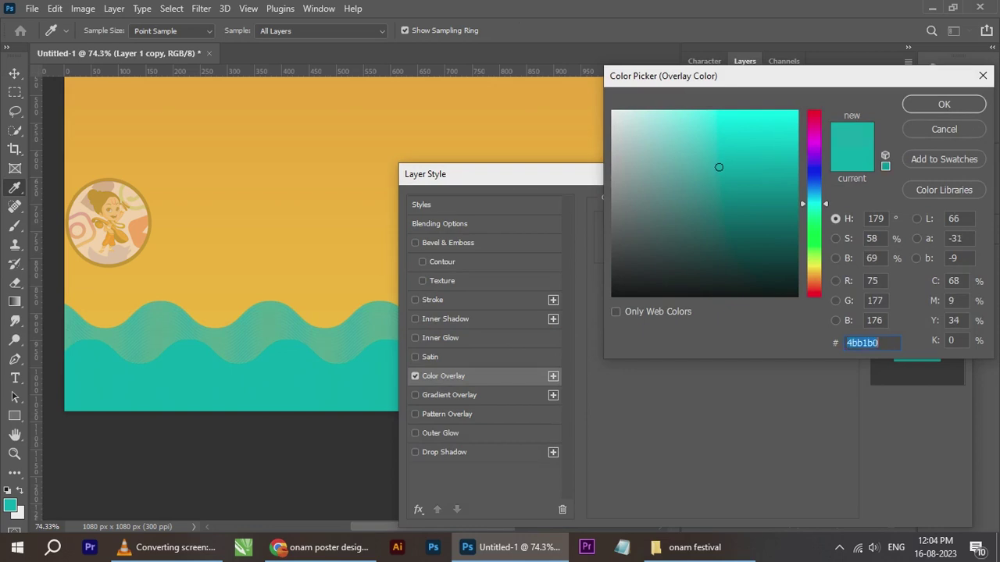
{"action": "left_click", "coordinate": [699, 153]}
{"action": "mouse_move", "coordinate": [699, 154]}
{"action": "left_mouse_down"}
{"action": "mouse_move", "coordinate": [694, 188]}
{"action": "mouse_move", "coordinate": [706, 195]}
{"action": "mouse_move", "coordinate": [765, 182]}
{"action": "mouse_move", "coordinate": [793, 194]}
{"action": "mouse_move", "coordinate": [791, 172]}
{"action": "left_mouse_up"}
{"action": "left_click", "coordinate": [943, 104]}
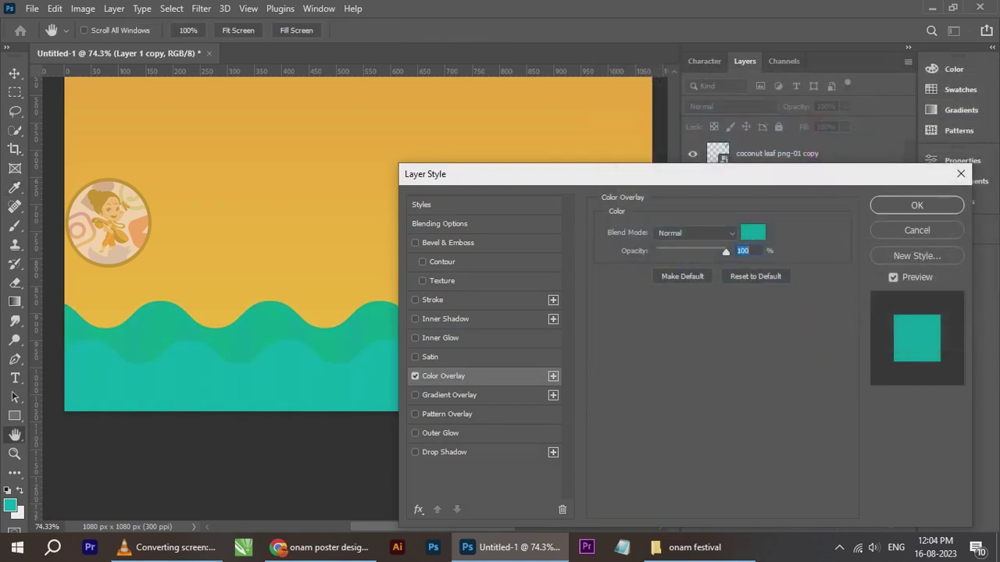
{"action": "left_click_drag", "start_coordinate": [546, 174], "coordinate": [456, 163]}
{"action": "left_click", "coordinate": [824, 195]}
Duplicate the darker wave copy to make a third wave layer
{"action": "scroll", "coordinate": [331, 294], "scroll_direction": "down", "scroll_amount": 5}
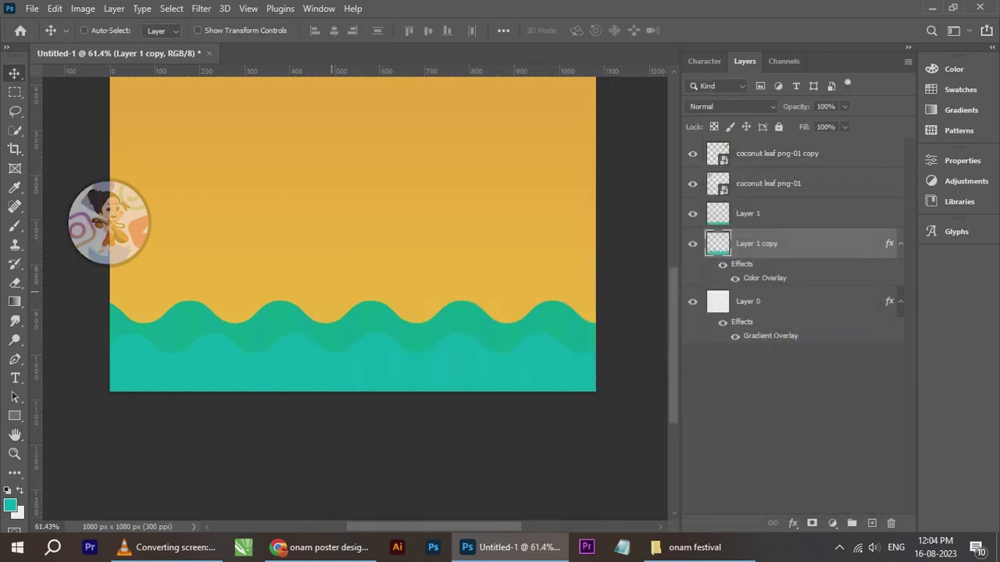
{"action": "left_click_drag", "start_coordinate": [355, 241], "coordinate": [348, 302]}
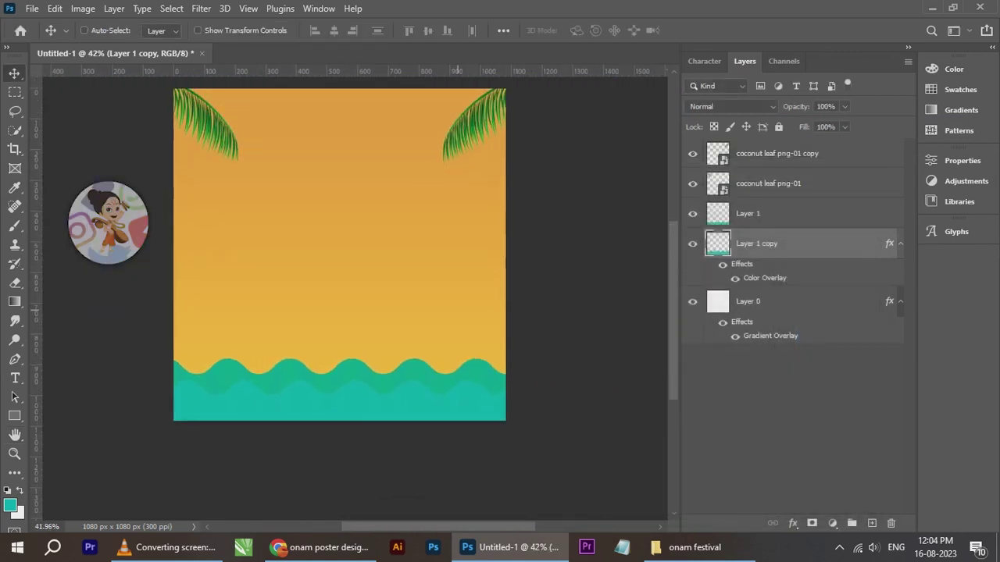
{"action": "right_click", "coordinate": [759, 243]}
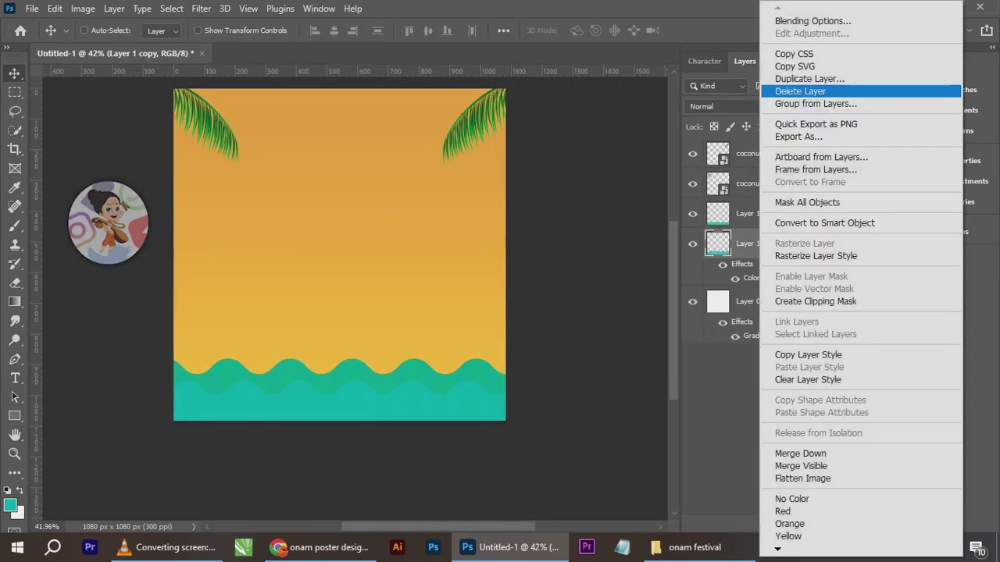
{"action": "left_click", "coordinate": [809, 79]}
{"action": "key", "text": "Return"}
Enlarge the third wave layer to about 118% and shift it left so its crests rise above the other waves
{"action": "scroll", "coordinate": [359, 359], "scroll_direction": "up", "scroll_amount": 3}
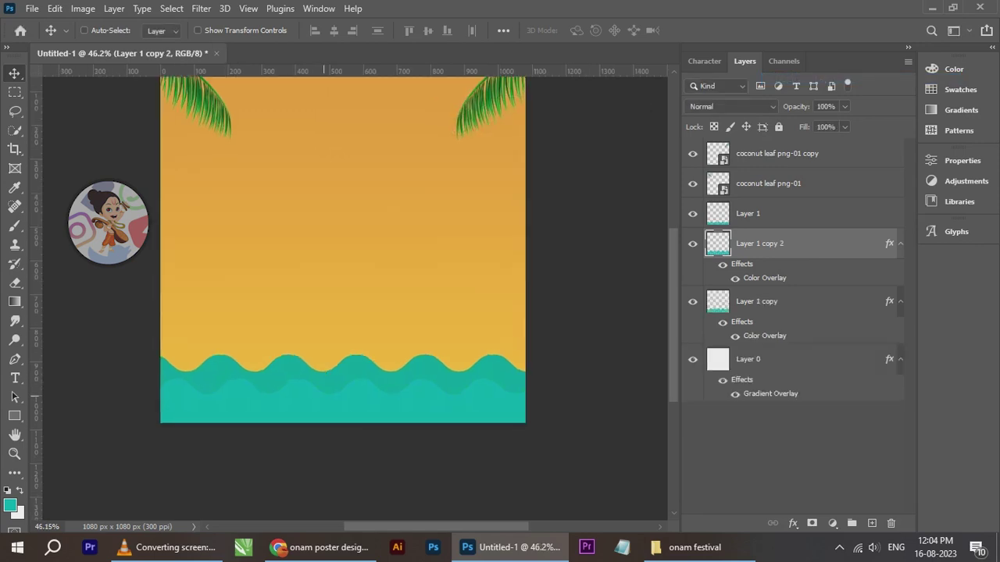
{"action": "key", "text": "ctrl+t"}
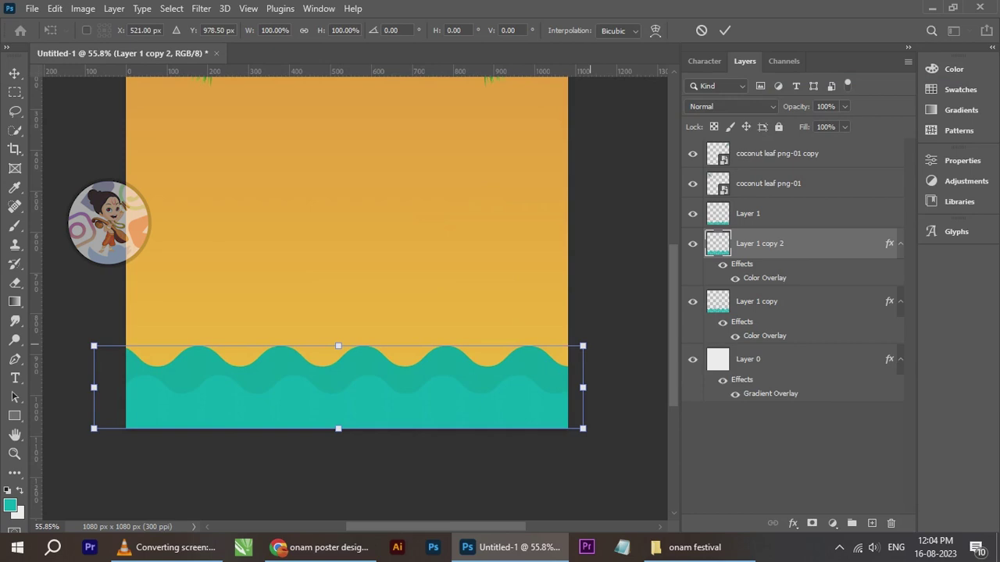
{"action": "left_click_drag", "start_coordinate": [587, 345], "coordinate": [622, 338]}
{"action": "left_click_drag", "start_coordinate": [581, 368], "coordinate": [565, 368]}
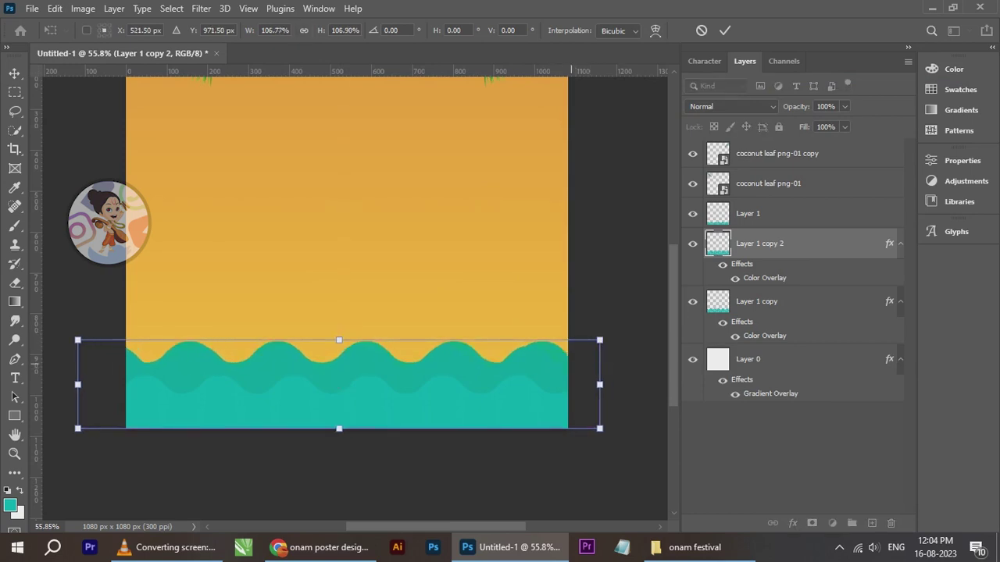
{"action": "mouse_move", "coordinate": [622, 339]}
{"action": "left_mouse_down"}
{"action": "mouse_move", "coordinate": [618, 321]}
{"action": "mouse_move", "coordinate": [549, 336]}
{"action": "mouse_move", "coordinate": [607, 331]}
{"action": "left_mouse_up"}
{"action": "key", "text": "ctrl+z"}
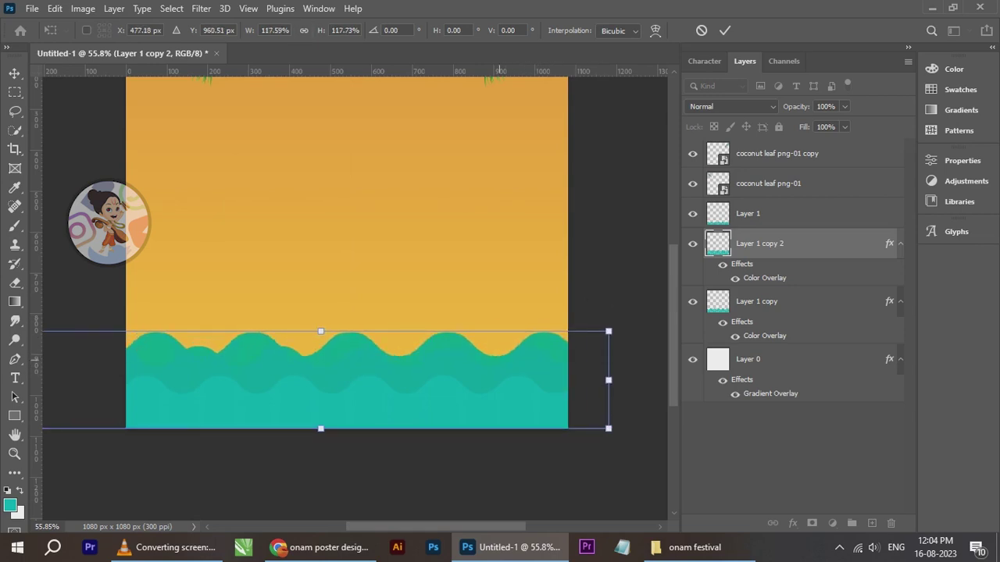
{"action": "left_click_drag", "start_coordinate": [516, 331], "coordinate": [490, 331]}
{"action": "key", "text": "Return"}
{"action": "double_click", "coordinate": [764, 278]}
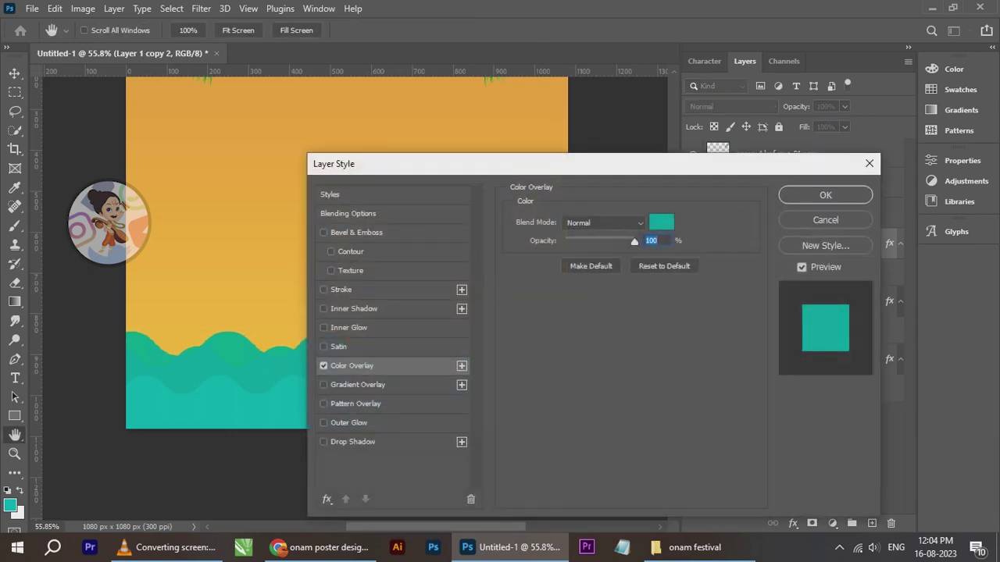
{"action": "left_click_drag", "start_coordinate": [594, 165], "coordinate": [786, 178]}
{"action": "left_click", "coordinate": [854, 236]}
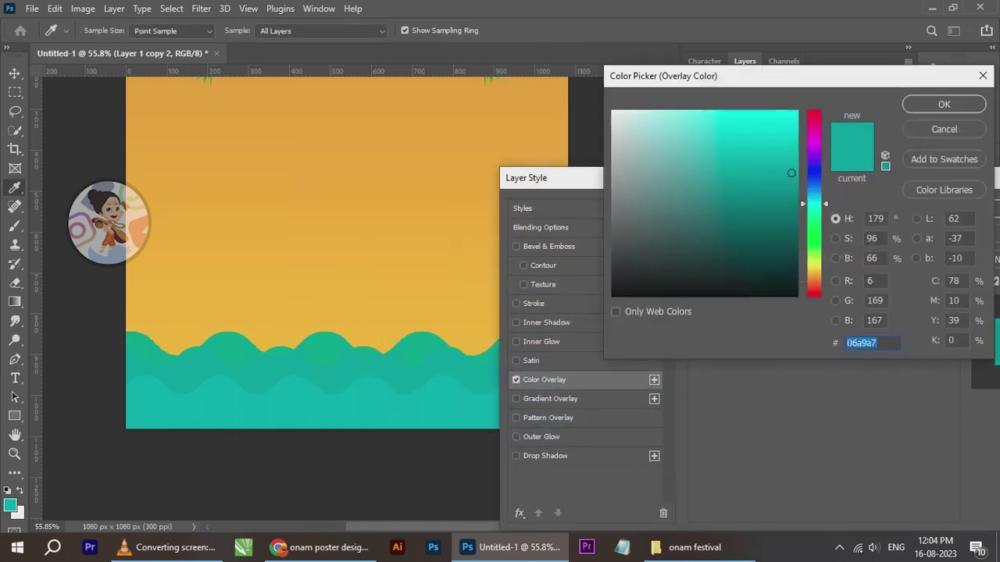
{"action": "left_click", "coordinate": [688, 173]}
{"action": "left_click_drag", "start_coordinate": [688, 173], "coordinate": [673, 192]}
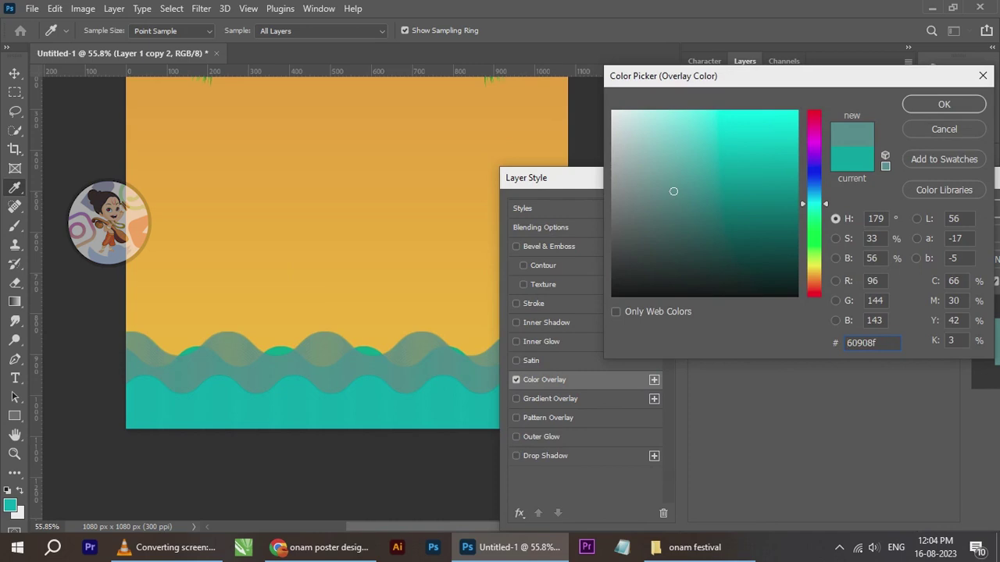
{"action": "key", "text": "Escape"}
{"action": "left_click_drag", "start_coordinate": [562, 178], "coordinate": [502, 394]}
{"action": "left_click", "coordinate": [957, 451]}
Place the third wave layer beneath the darker wave copy and set its Color Overlay to bright teal #17cecc
{"action": "left_click_drag", "start_coordinate": [769, 244], "coordinate": [761, 311]}
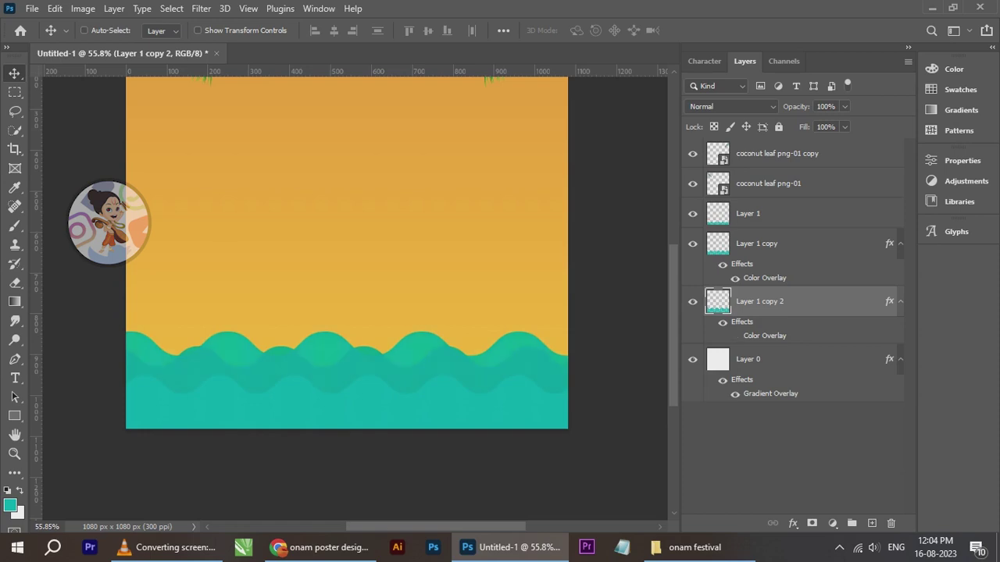
{"action": "double_click", "coordinate": [765, 335]}
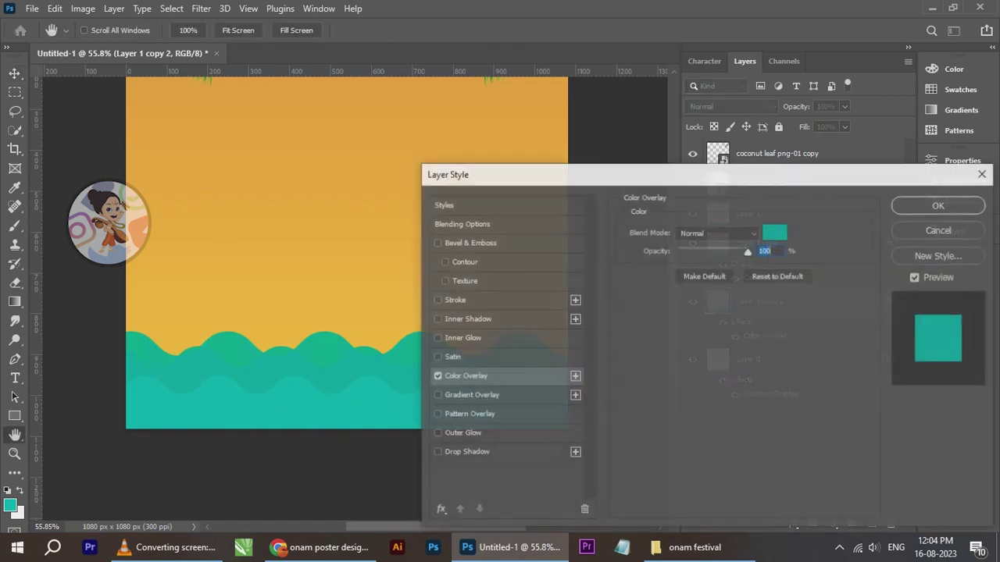
{"action": "left_click", "coordinate": [774, 232]}
{"action": "left_click", "coordinate": [790, 143]}
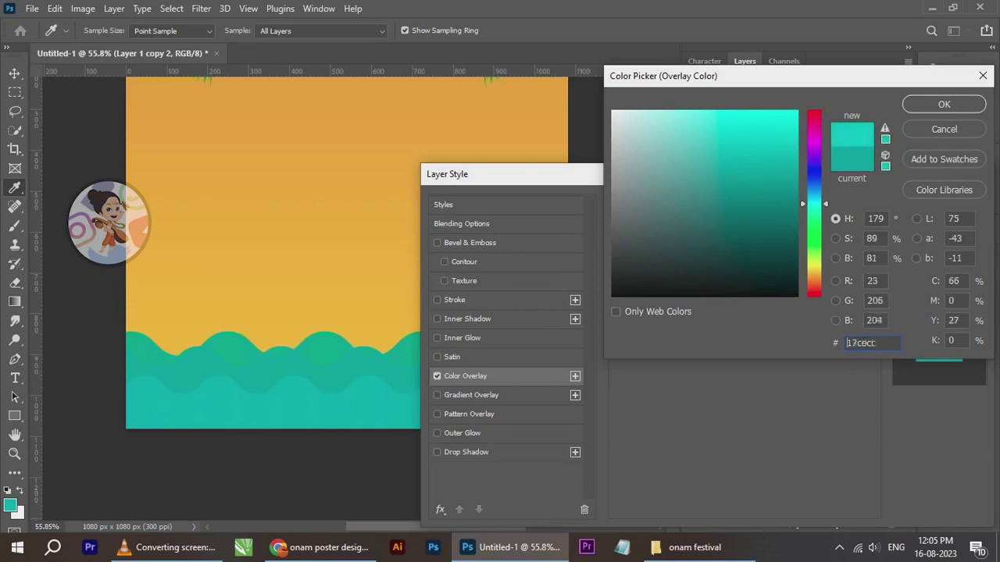
{"action": "left_click", "coordinate": [943, 104]}
{"action": "left_click_drag", "start_coordinate": [507, 168], "coordinate": [88, 366]}
{"action": "left_click", "coordinate": [523, 397]}
Adjust the bright teal wave's horizontal position, ending with a shift of about 27 px left, to stagger its crests against the darker waves
{"action": "scroll", "coordinate": [318, 393], "scroll_direction": "up", "scroll_amount": 2}
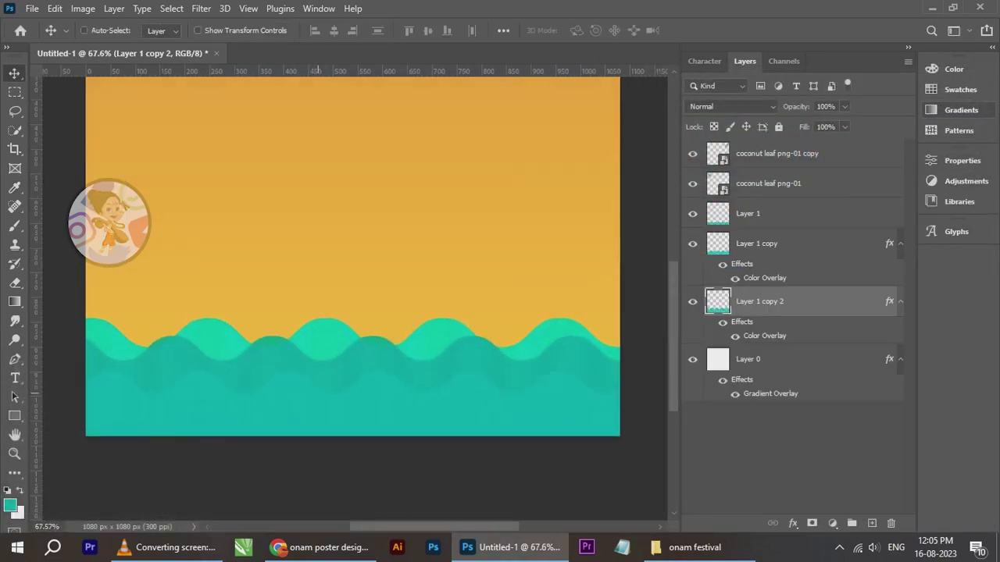
{"action": "left_click_drag", "start_coordinate": [408, 332], "coordinate": [416, 332]}
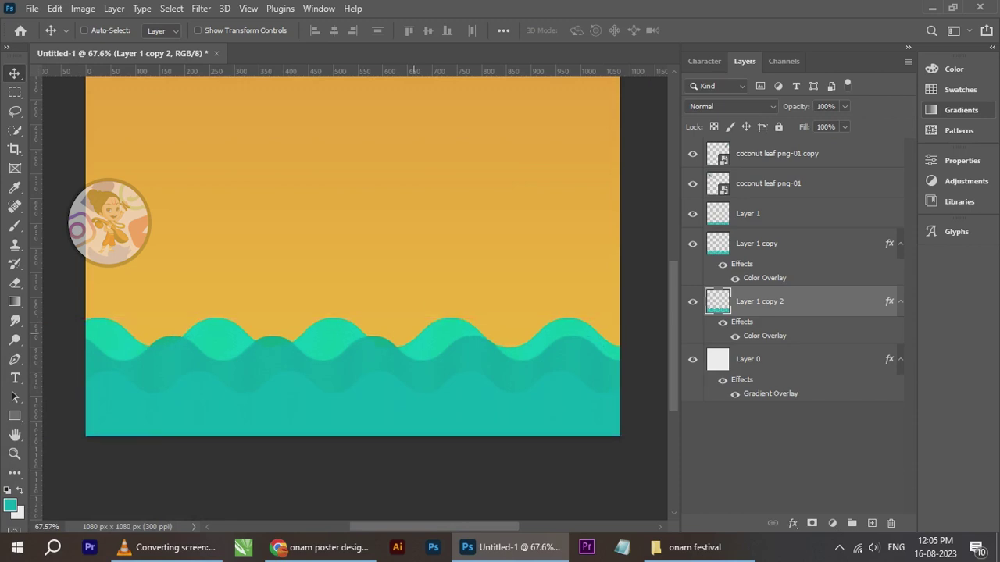
{"action": "scroll", "coordinate": [399, 341], "scroll_direction": "down", "scroll_amount": 3}
{"action": "scroll", "coordinate": [364, 342], "scroll_direction": "up", "scroll_amount": 3}
{"action": "scroll", "coordinate": [279, 363], "scroll_direction": "up", "scroll_amount": 1}
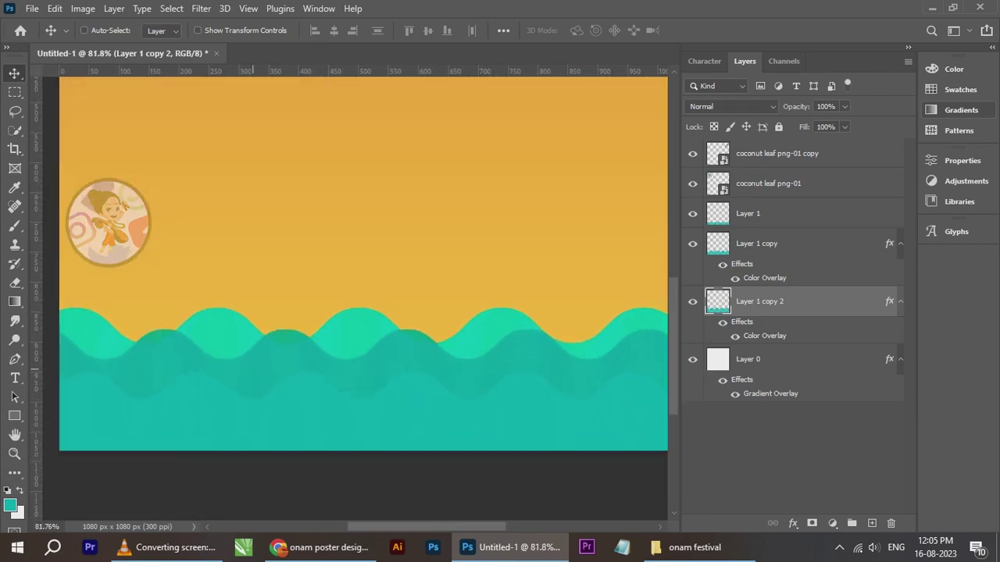
{"action": "mouse_move", "coordinate": [344, 301]}
{"action": "left_mouse_down"}
{"action": "mouse_move", "coordinate": [387, 298]}
{"action": "mouse_move", "coordinate": [335, 301]}
{"action": "left_mouse_up"}
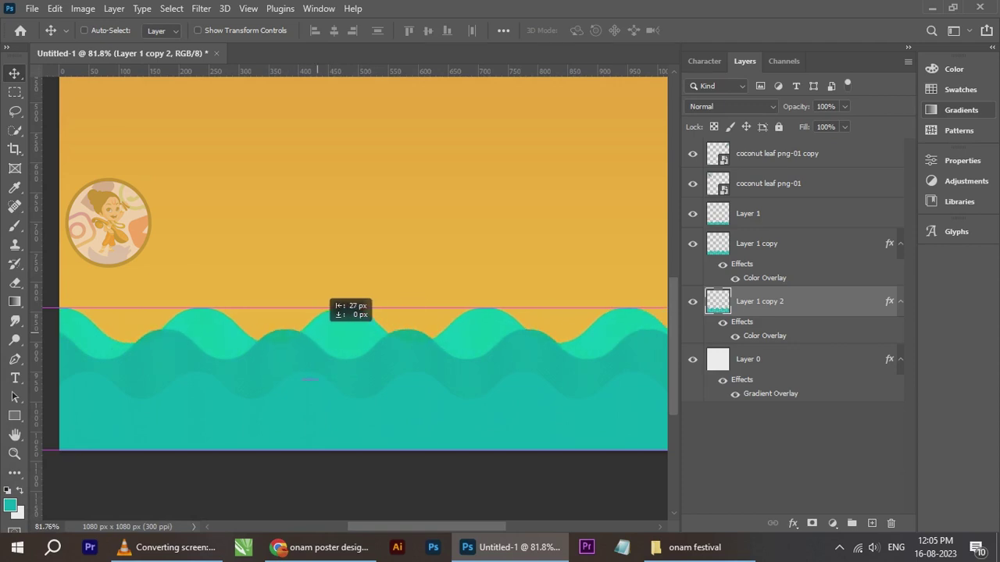
{"action": "scroll", "coordinate": [338, 328], "scroll_direction": "down", "scroll_amount": 1}
{"action": "scroll", "coordinate": [363, 312], "scroll_direction": "down", "scroll_amount": 2}
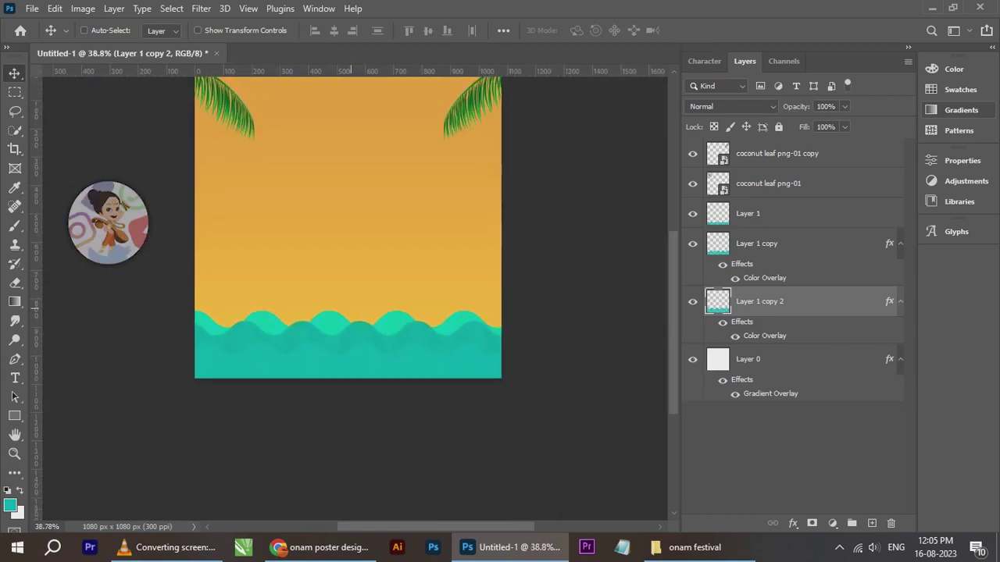
{"action": "scroll", "coordinate": [350, 307], "scroll_direction": "up", "scroll_amount": 2}
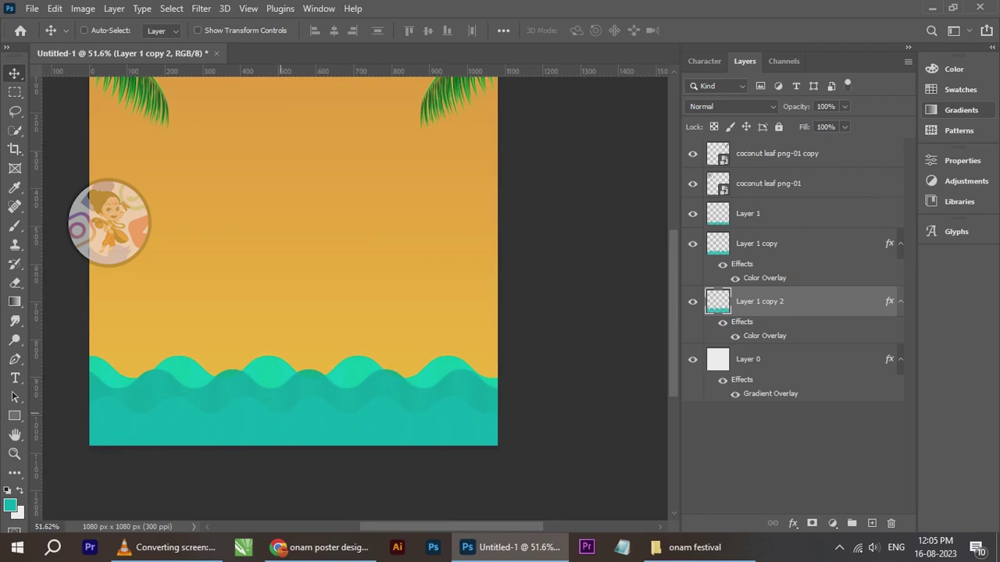
Duplicate the bright teal wave layer to create a fourth wave layer
{"action": "key", "text": "ctrl"}
{"action": "right_click", "coordinate": [769, 301]}
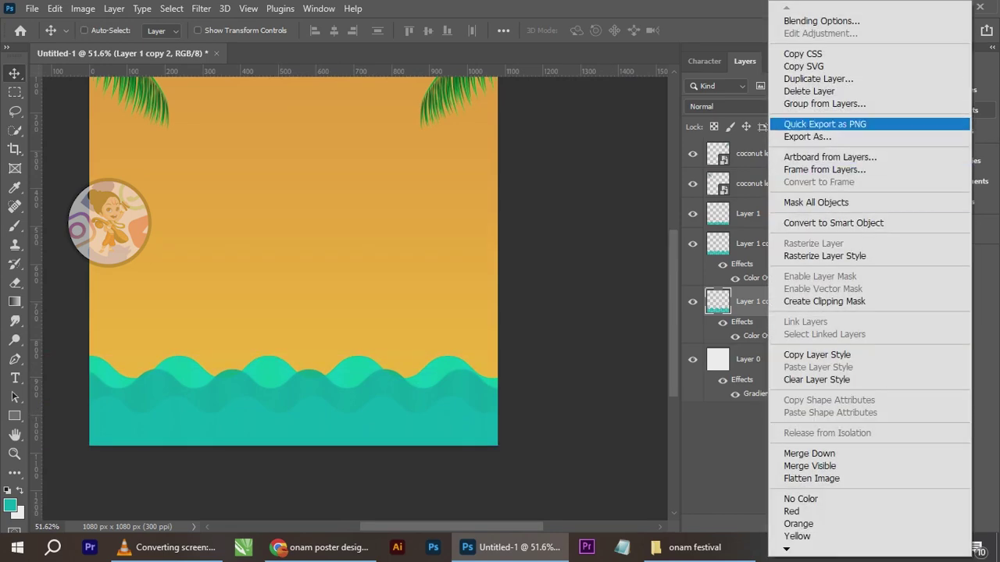
{"action": "left_click", "coordinate": [818, 79]}
{"action": "left_click", "coordinate": [620, 139]}
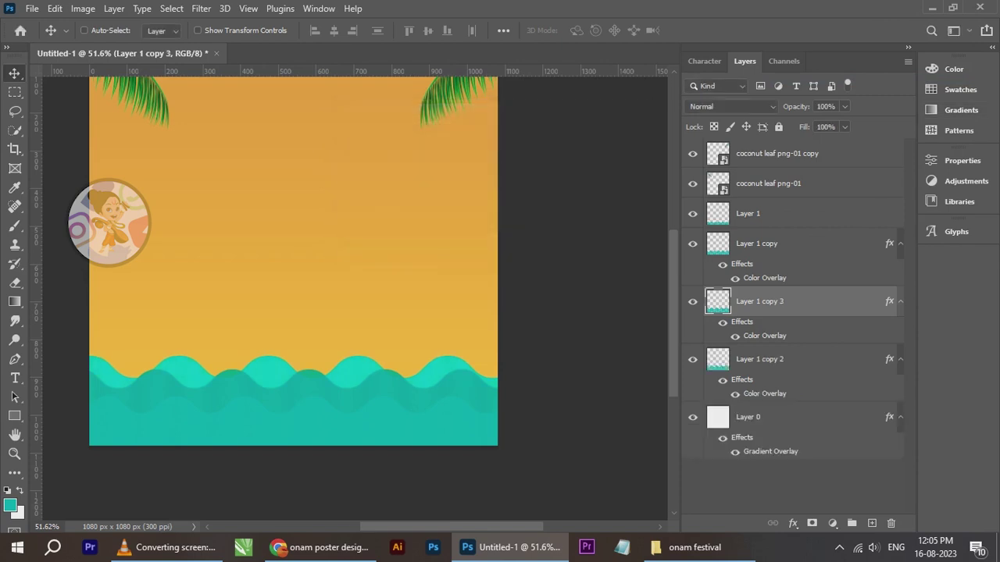
Place the fourth wave layer beneath the bright teal wave layer in the stacking order
{"action": "left_click_drag", "start_coordinate": [769, 301], "coordinate": [770, 385]}
{"action": "scroll", "coordinate": [341, 416], "scroll_direction": "up", "scroll_amount": 3}
{"action": "left_click_drag", "start_coordinate": [394, 413], "coordinate": [502, 385]}
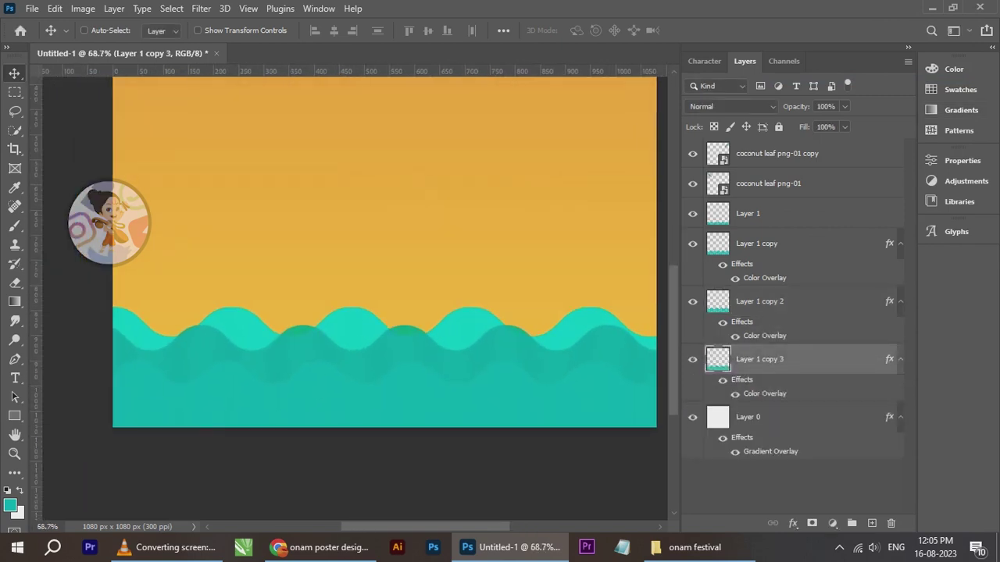
Change the fourth wave layer's Color Overlay to a light blue tone
{"action": "double_click", "coordinate": [764, 394]}
{"action": "left_click_drag", "start_coordinate": [343, 174], "coordinate": [870, 183]}
{"action": "left_click", "coordinate": [885, 242]}
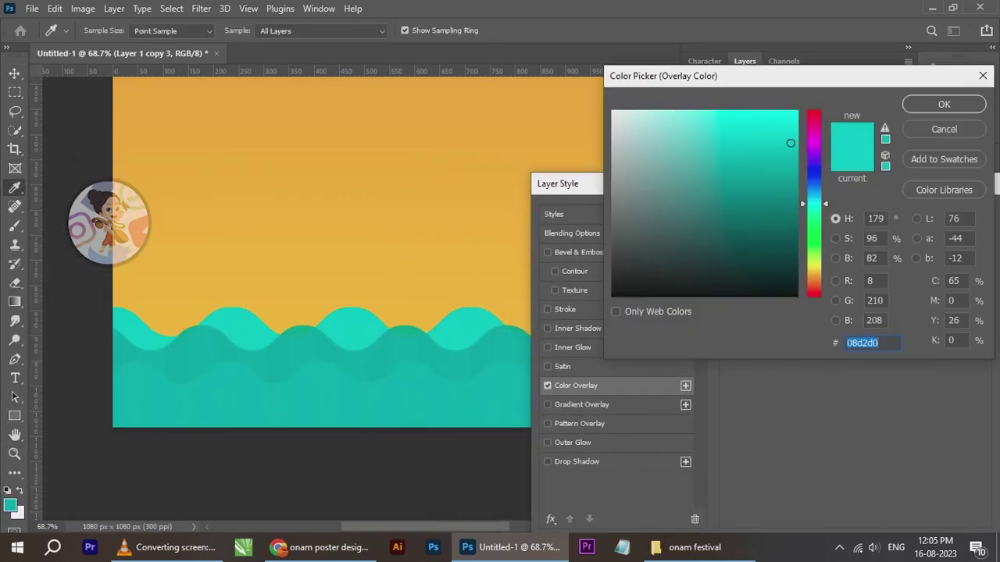
{"action": "left_click_drag", "start_coordinate": [746, 142], "coordinate": [716, 154]}
{"action": "left_click", "coordinate": [692, 135]}
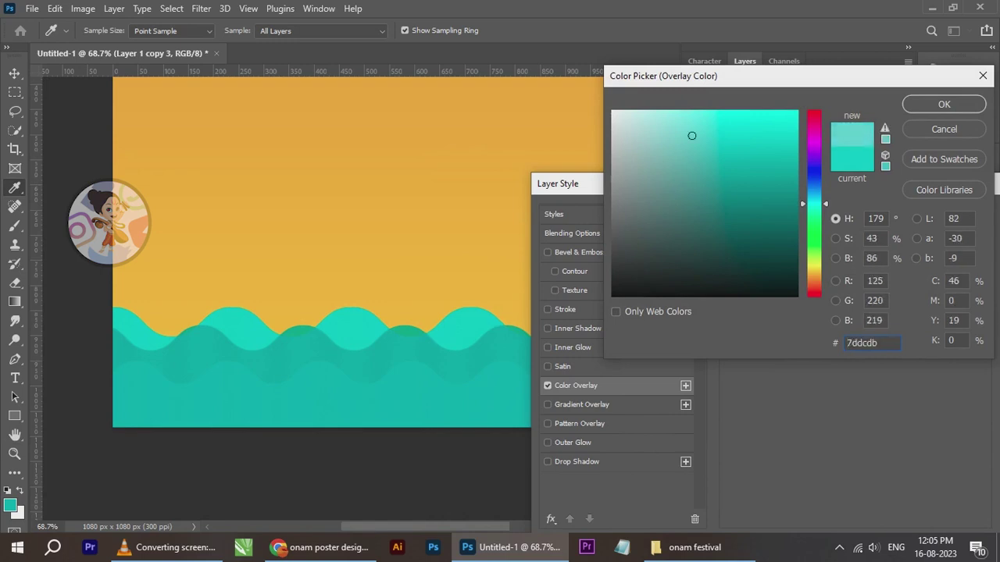
{"action": "left_click_drag", "start_coordinate": [814, 204], "coordinate": [815, 196]}
{"action": "left_click_drag", "start_coordinate": [691, 136], "coordinate": [720, 116]}
{"action": "left_click", "coordinate": [943, 104]}
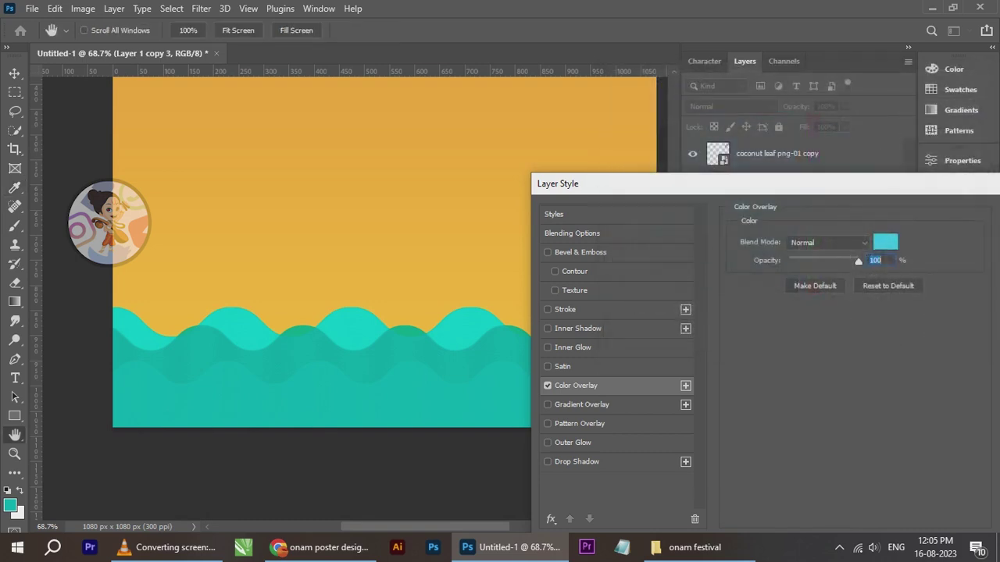
{"action": "left_click_drag", "start_coordinate": [866, 183], "coordinate": [660, 230]}
{"action": "left_click", "coordinate": [841, 262]}
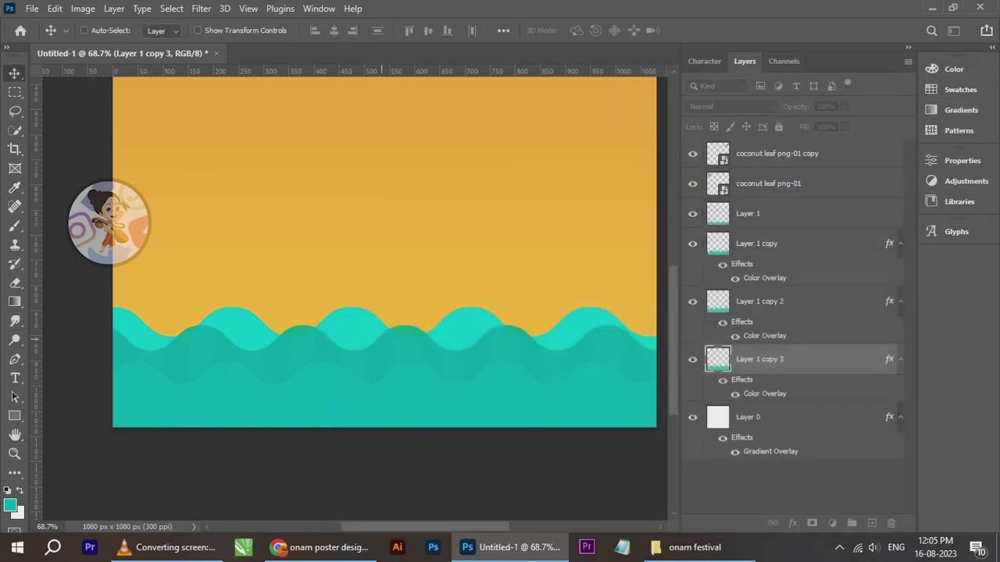
Offset the light blue wave from the bright teal wave and enlarge it to about 115% so it spans the canvas width
{"action": "left_click_drag", "start_coordinate": [462, 312], "coordinate": [427, 296]}
{"action": "scroll", "coordinate": [480, 323], "scroll_direction": "down", "scroll_amount": 2}
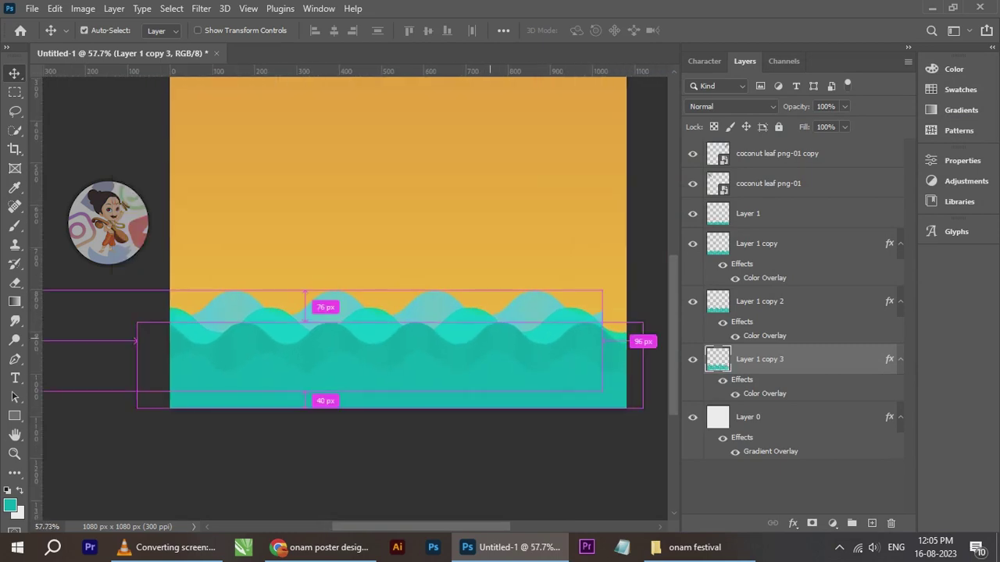
{"action": "key", "text": "ctrl+t"}
{"action": "scroll", "coordinate": [485, 336], "scroll_direction": "down", "scroll_amount": 1}
{"action": "left_click_drag", "start_coordinate": [486, 320], "coordinate": [545, 320]}
{"action": "scroll", "coordinate": [469, 351], "scroll_direction": "up", "scroll_amount": 2}
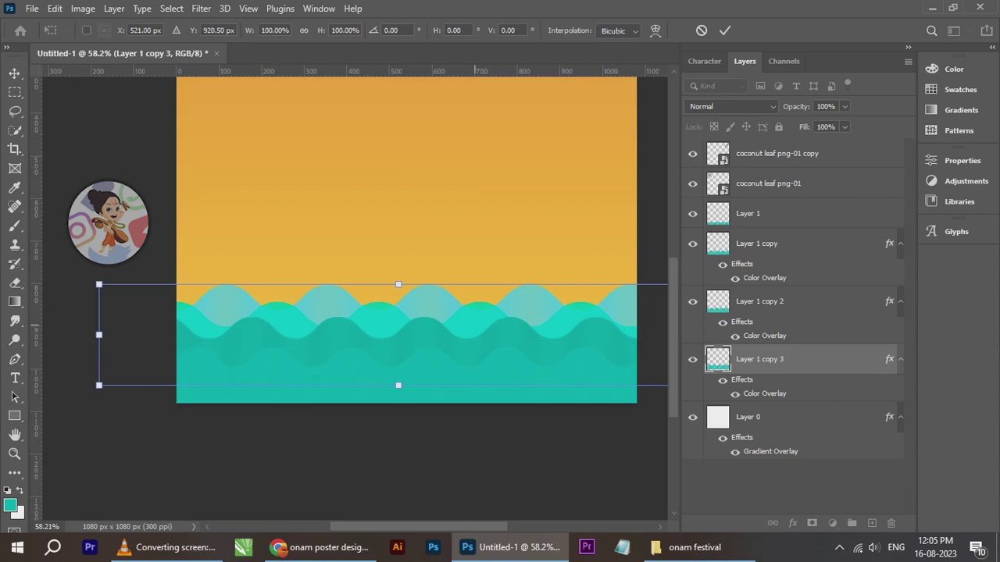
{"action": "scroll", "coordinate": [490, 331], "scroll_direction": "down", "scroll_amount": 2}
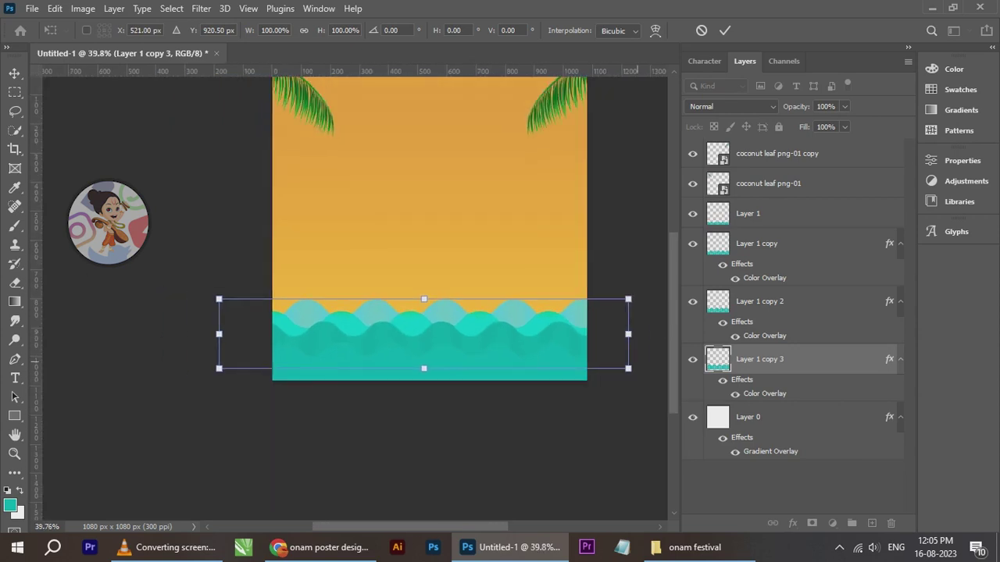
{"action": "left_click_drag", "start_coordinate": [627, 368], "coordinate": [689, 380]}
{"action": "scroll", "coordinate": [504, 341], "scroll_direction": "up", "scroll_amount": 3}
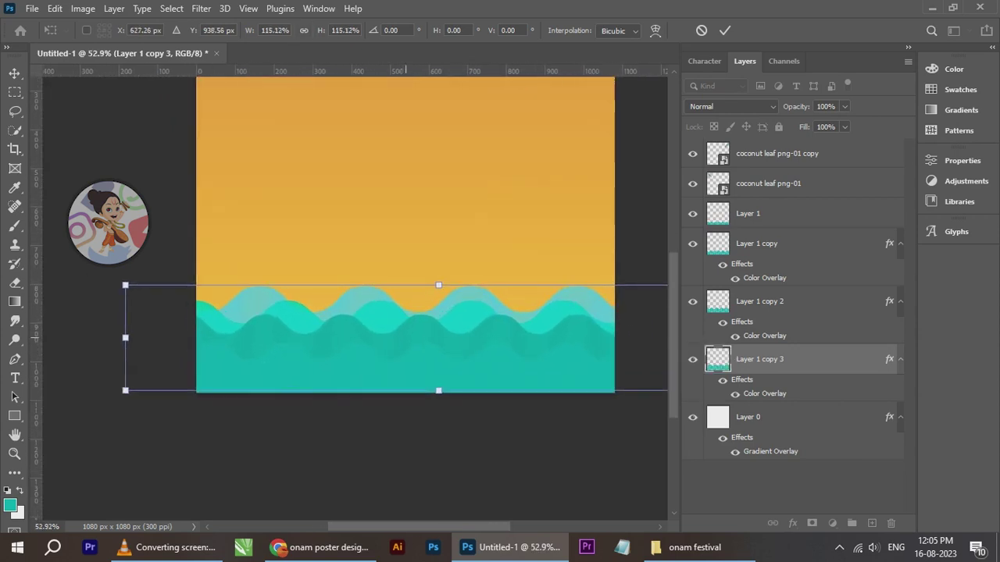
{"action": "left_click_drag", "start_coordinate": [438, 279], "coordinate": [397, 295]}
{"action": "key", "text": "Return"}
{"action": "scroll", "coordinate": [481, 277], "scroll_direction": "down", "scroll_amount": 3}
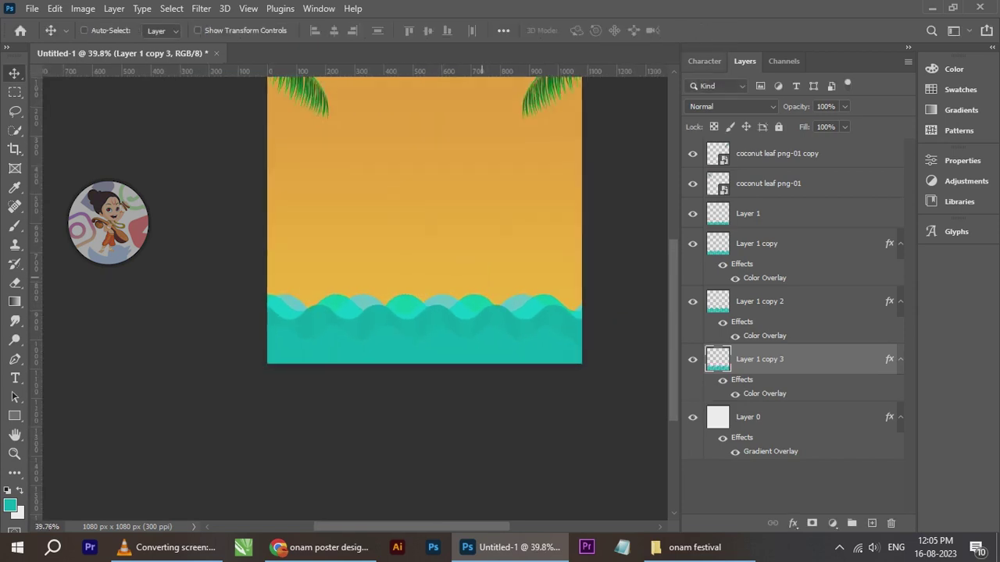
Try shifting the light blue wave to the right behind the bright teal wave
{"action": "scroll", "coordinate": [481, 277], "scroll_direction": "up", "scroll_amount": 4}
{"action": "left_click_drag", "start_coordinate": [486, 327], "coordinate": [391, 370]}
{"action": "scroll", "coordinate": [430, 454], "scroll_direction": "down", "scroll_amount": 5}
{"action": "scroll", "coordinate": [427, 454], "scroll_direction": "up", "scroll_amount": 3}
{"action": "left_click_drag", "start_coordinate": [373, 316], "coordinate": [422, 316]}
{"action": "left_click_drag", "start_coordinate": [421, 350], "coordinate": [422, 351]}
{"action": "scroll", "coordinate": [355, 381], "scroll_direction": "up", "scroll_amount": 3}
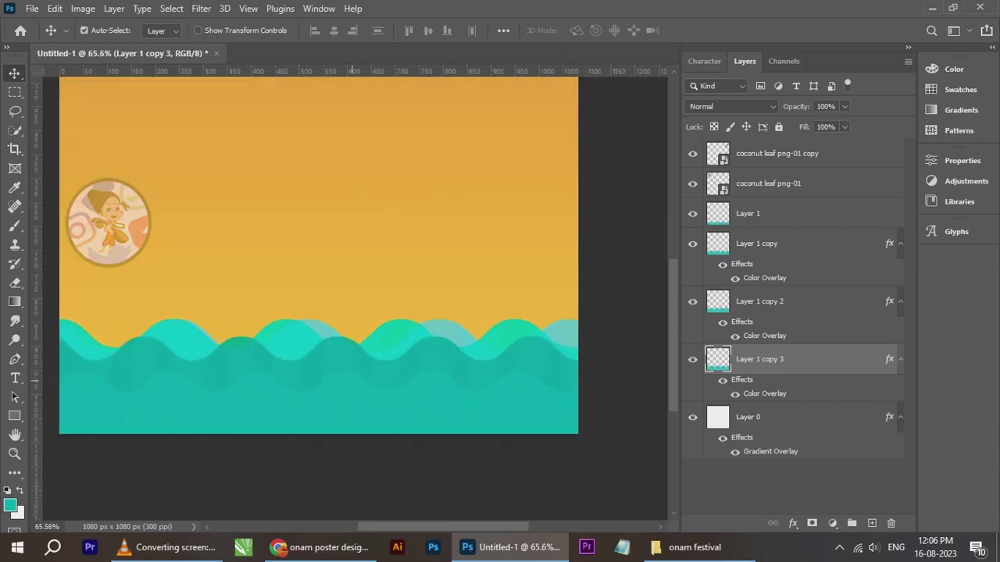
{"action": "key", "text": "ctrl+z"}
Reposition the light blue wave so its crests stand slightly above and between the bright teal crests
{"action": "left_click_drag", "start_coordinate": [310, 324], "coordinate": [357, 336]}
{"action": "scroll", "coordinate": [459, 356], "scroll_direction": "down", "scroll_amount": 3}
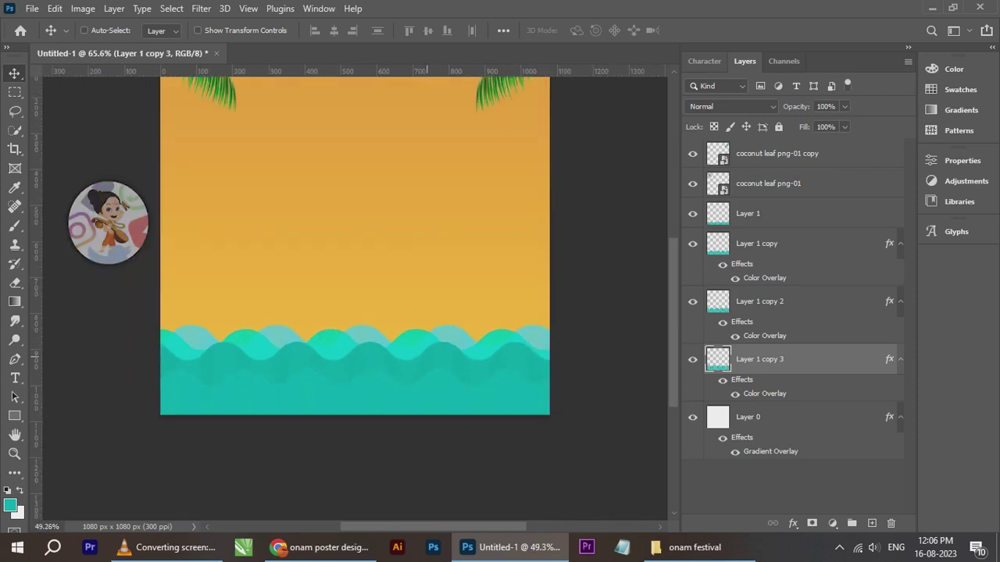
{"action": "scroll", "coordinate": [351, 357], "scroll_direction": "up", "scroll_amount": 4}
{"action": "scroll", "coordinate": [368, 336], "scroll_direction": "down", "scroll_amount": 3}
{"action": "scroll", "coordinate": [368, 336], "scroll_direction": "down", "scroll_amount": 1}
{"action": "scroll", "coordinate": [367, 335], "scroll_direction": "up", "scroll_amount": 2}
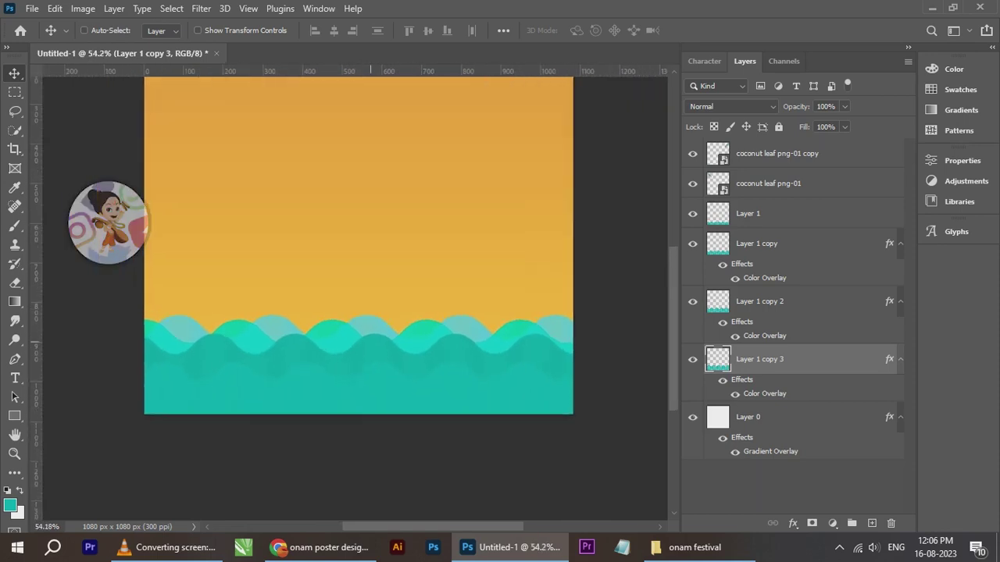
{"action": "left_click_drag", "start_coordinate": [396, 323], "coordinate": [361, 377]}
{"action": "scroll", "coordinate": [364, 375], "scroll_direction": "down", "scroll_amount": 1}
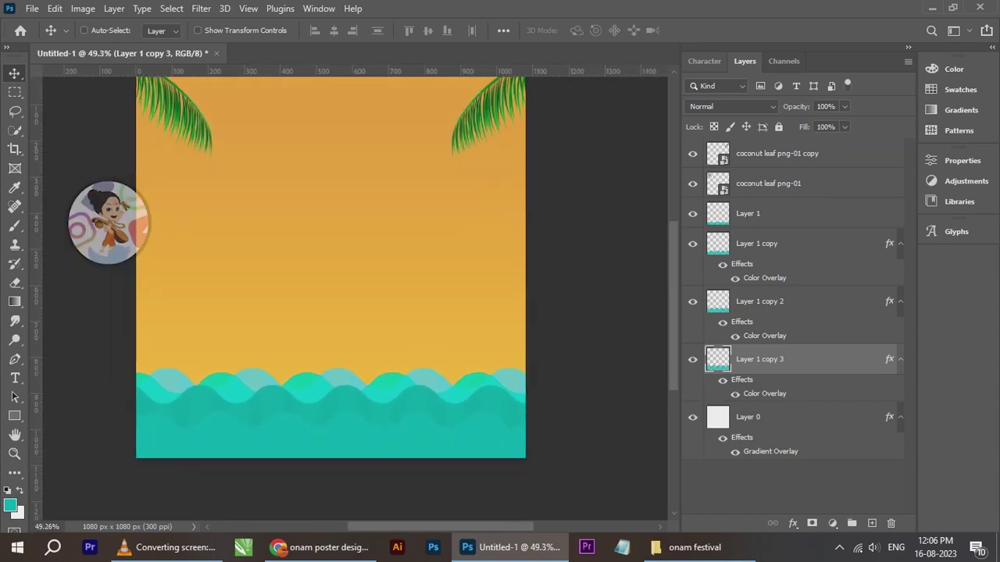
Group the four wave layers and lower the group by about 50 px along the poster's bottom edge
{"action": "key", "text": "alt+shift+bracketright"}
{"action": "key", "text": "alt+shift+bracketright"}
{"action": "key", "text": "alt+shift+bracketright"}
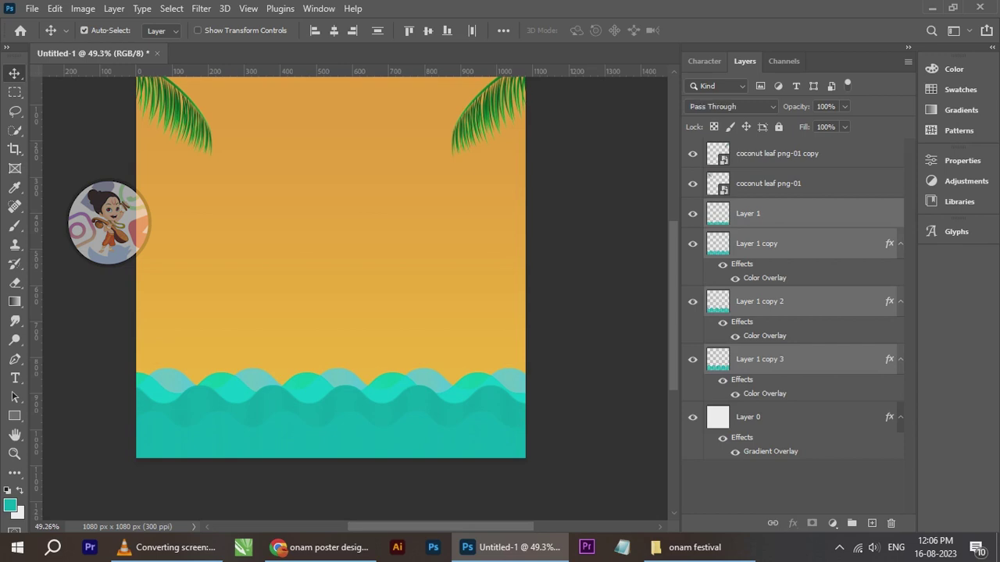
{"action": "key", "text": "ctrl+g"}
{"action": "left_click_drag", "start_coordinate": [409, 414], "coordinate": [452, 424]}
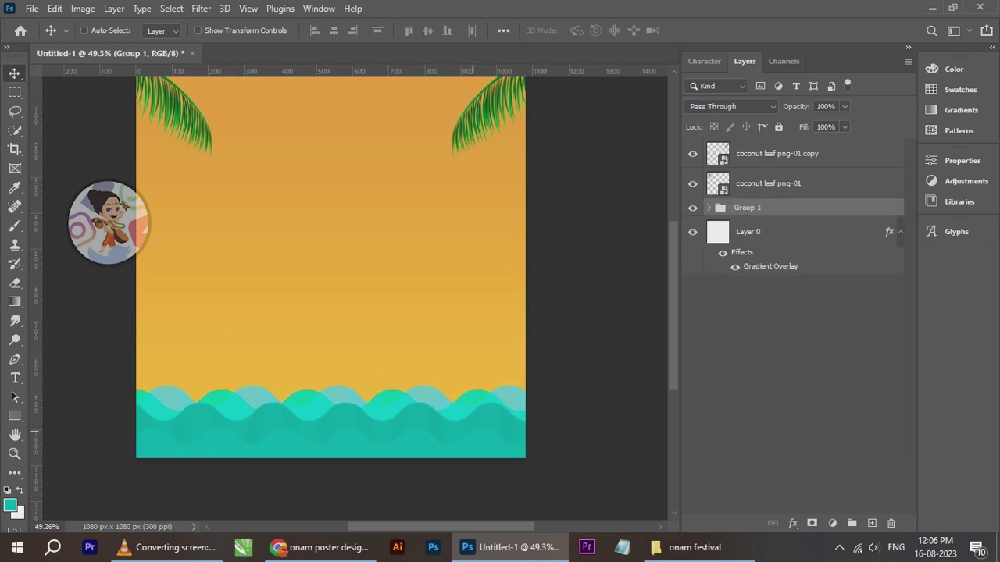
{"action": "scroll", "coordinate": [346, 314], "scroll_direction": "down", "scroll_amount": 1}
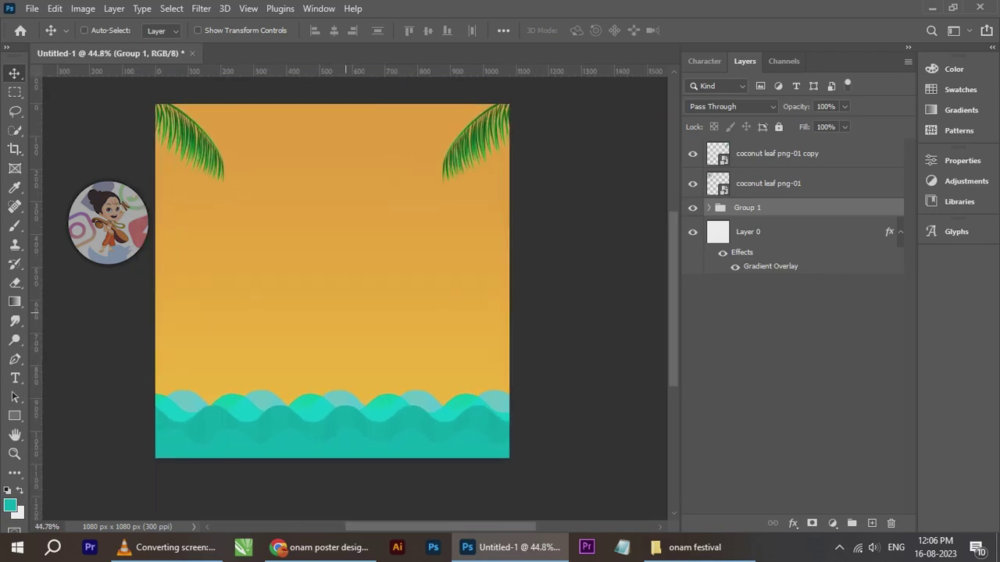
Place the Nav-01 boat image above the wave group, scale it to about 32% and bring it down near the waves
{"action": "left_click", "coordinate": [692, 547]}
{"action": "left_click", "coordinate": [793, 118]}
{"action": "left_click_drag", "start_coordinate": [872, 111], "coordinate": [391, 367]}
{"action": "left_click_drag", "start_coordinate": [509, 104], "coordinate": [537, 77]}
{"action": "left_click_drag", "start_coordinate": [444, 250], "coordinate": [433, 218]}
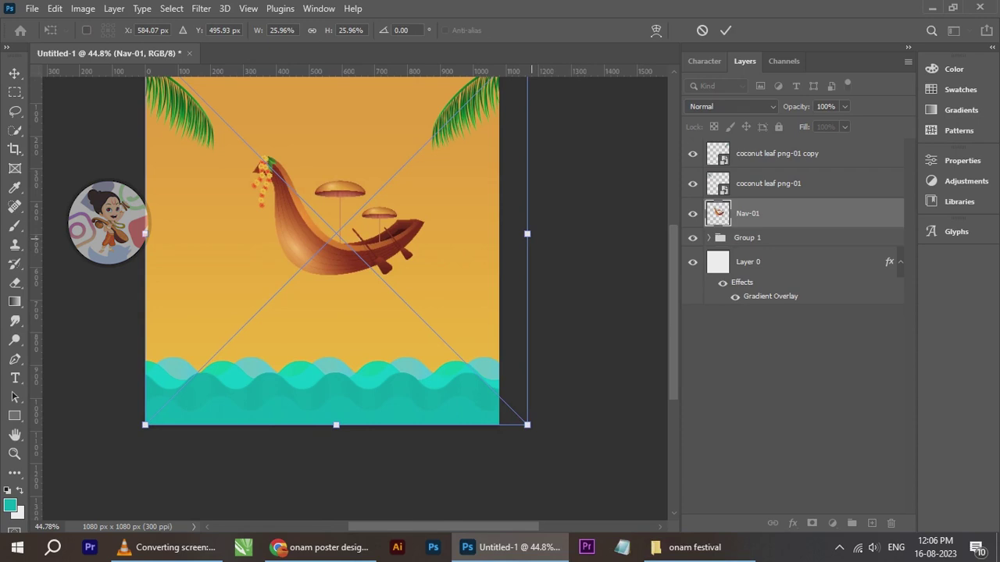
{"action": "left_click_drag", "start_coordinate": [529, 233], "coordinate": [609, 230]}
{"action": "left_click_drag", "start_coordinate": [517, 226], "coordinate": [443, 287]}
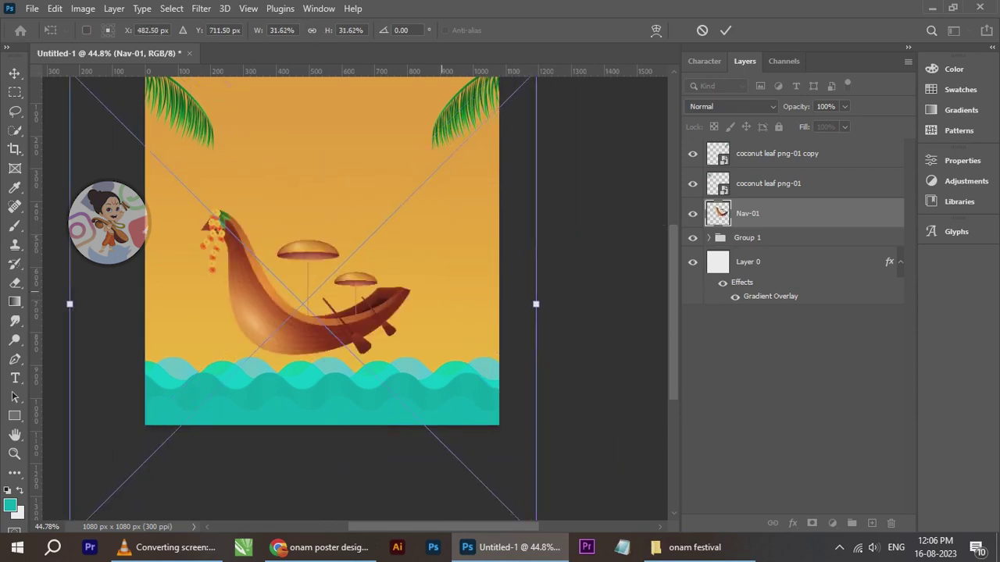
Enlarge the boat to about 36% and position it at the poster's horizontal centre with its hull overlapping the waves
{"action": "scroll", "coordinate": [400, 253], "scroll_direction": "down", "scroll_amount": 3}
{"action": "scroll", "coordinate": [405, 223], "scroll_direction": "up", "scroll_amount": 2}
{"action": "left_click_drag", "start_coordinate": [517, 307], "coordinate": [577, 311]}
{"action": "left_click_drag", "start_coordinate": [483, 303], "coordinate": [478, 279]}
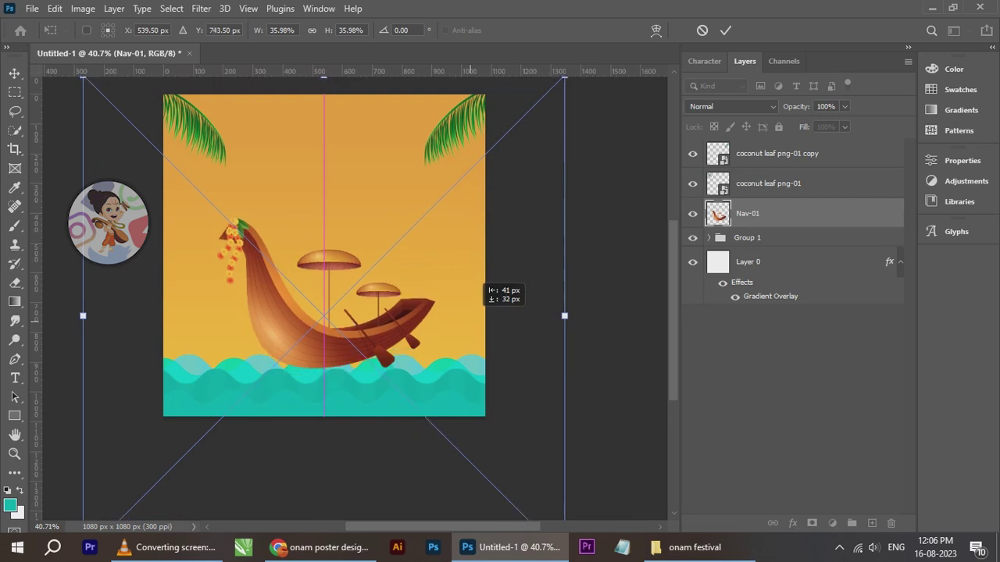
{"action": "left_click_drag", "start_coordinate": [419, 267], "coordinate": [419, 275]}
{"action": "left_click_drag", "start_coordinate": [480, 234], "coordinate": [480, 246]}
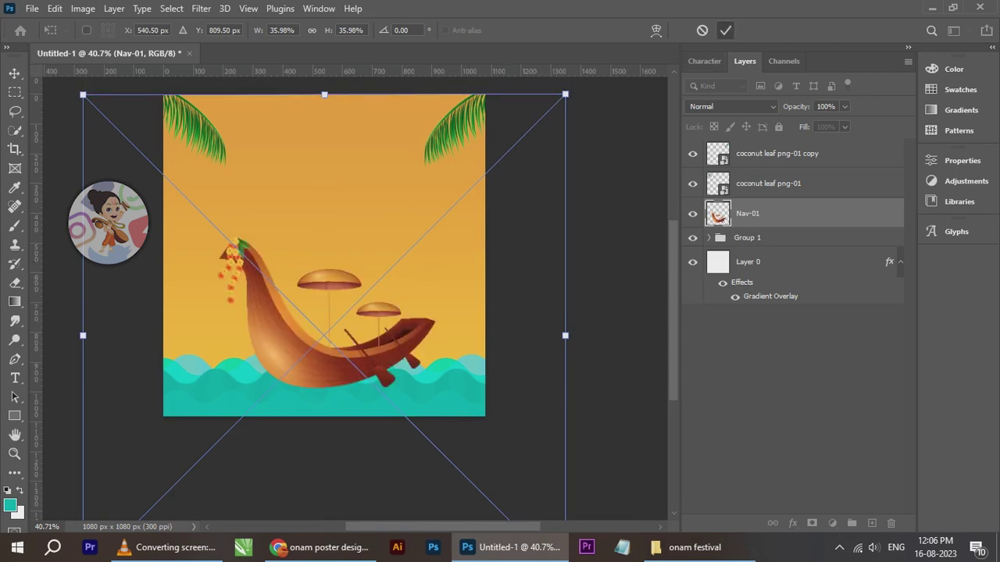
{"action": "left_click", "coordinate": [725, 30]}
Move the boat about 28 px left and scale it down slightly
{"action": "scroll", "coordinate": [327, 337], "scroll_direction": "up", "scroll_amount": 3}
{"action": "key", "text": "shift+Left"}
{"action": "key", "text": "shift+Left"}
{"action": "key", "text": "shift+Left"}
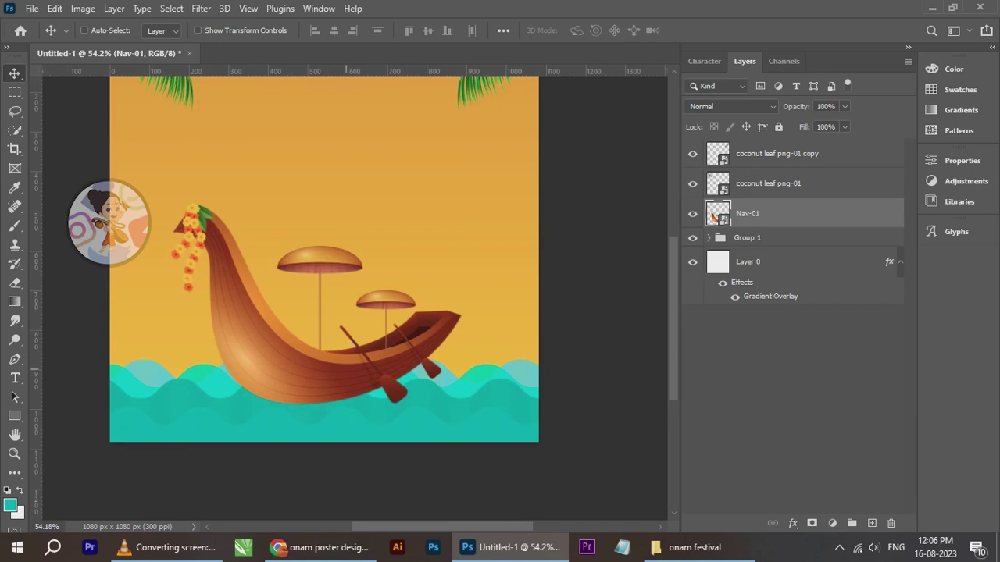
{"action": "scroll", "coordinate": [331, 337], "scroll_direction": "down", "scroll_amount": 2}
{"action": "scroll", "coordinate": [332, 338], "scroll_direction": "up", "scroll_amount": 1}
{"action": "key", "text": "ctrl+t"}
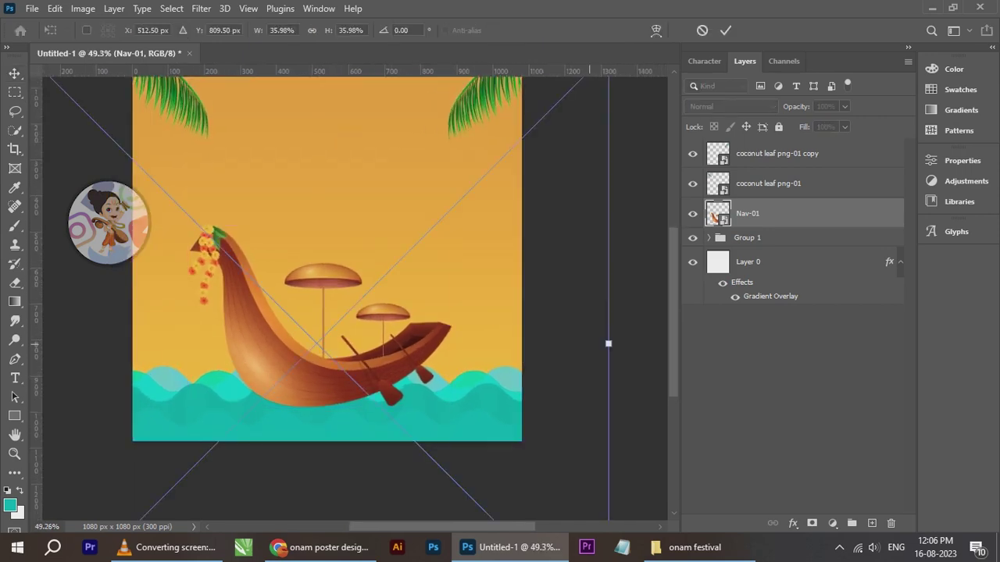
{"action": "left_click_drag", "start_coordinate": [608, 344], "coordinate": [577, 343]}
{"action": "left_click", "coordinate": [725, 30]}
{"action": "key", "text": "shift+Right"}
{"action": "key", "text": "shift+Right"}
{"action": "key", "text": "shift+Right"}
{"action": "key", "text": "shift+Right"}
{"action": "key", "text": "Return"}
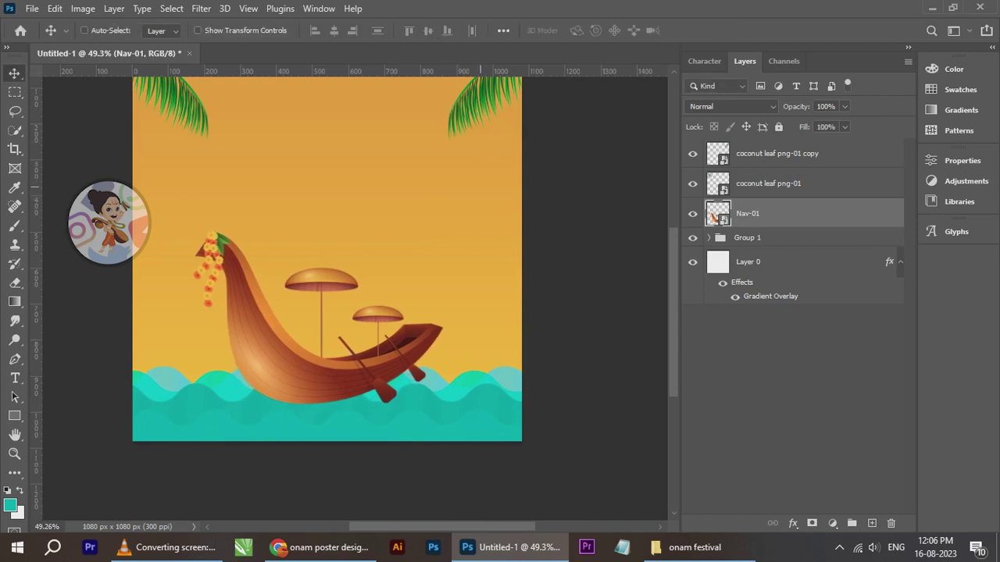
Nudge the wave group slightly down behind the boat
{"action": "left_click", "coordinate": [769, 183]}
{"action": "left_click", "coordinate": [748, 237]}
{"action": "key", "text": "Up"}
{"action": "key", "text": "Up"}
{"action": "key", "text": "Up"}
{"action": "key", "text": "Up"}
{"action": "key", "text": "Up"}
{"action": "key", "text": "Up"}
{"action": "key", "text": "Up"}
{"action": "key", "text": "Up"}
{"action": "key", "text": "Up"}
{"action": "key", "text": "Up"}
{"action": "key", "text": "Up"}
{"action": "key", "text": "Up"}
{"action": "key", "text": "Up"}
{"action": "key", "text": "Up"}
{"action": "key", "text": "Up"}
{"action": "key", "text": "Up"}
{"action": "key", "text": "Up"}
{"action": "key", "text": "Up"}
{"action": "key", "text": "Up"}
{"action": "key", "text": "Up"}
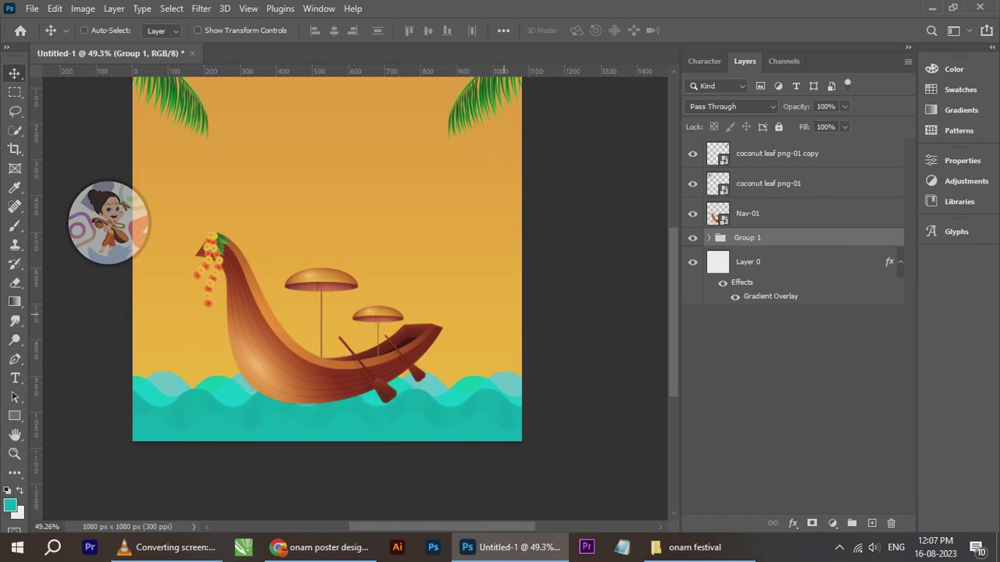
Align the boat layer to the horizontal centre of the background layer
{"action": "scroll", "coordinate": [399, 275], "scroll_direction": "down", "scroll_amount": 4}
{"action": "scroll", "coordinate": [371, 217], "scroll_direction": "up", "scroll_amount": 3}
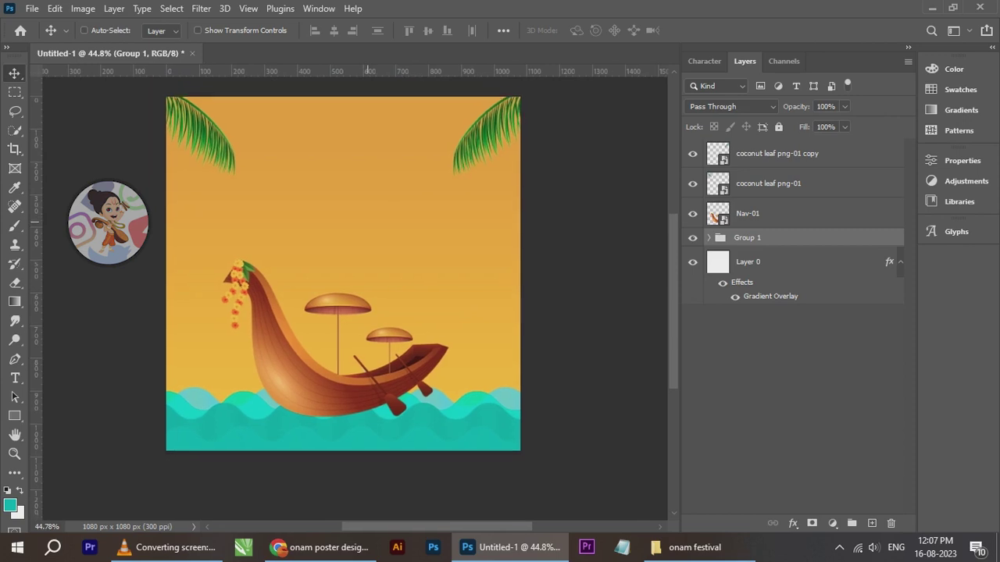
{"action": "left_click_drag", "start_coordinate": [388, 234], "coordinate": [354, 208]}
{"action": "scroll", "coordinate": [300, 327], "scroll_direction": "up", "scroll_amount": 2}
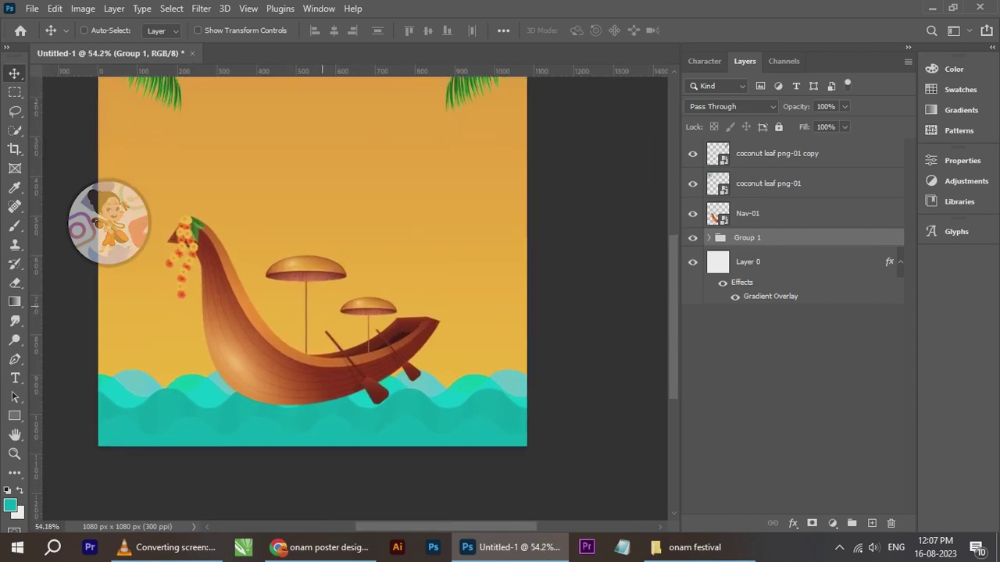
{"action": "left_click", "coordinate": [769, 214]}
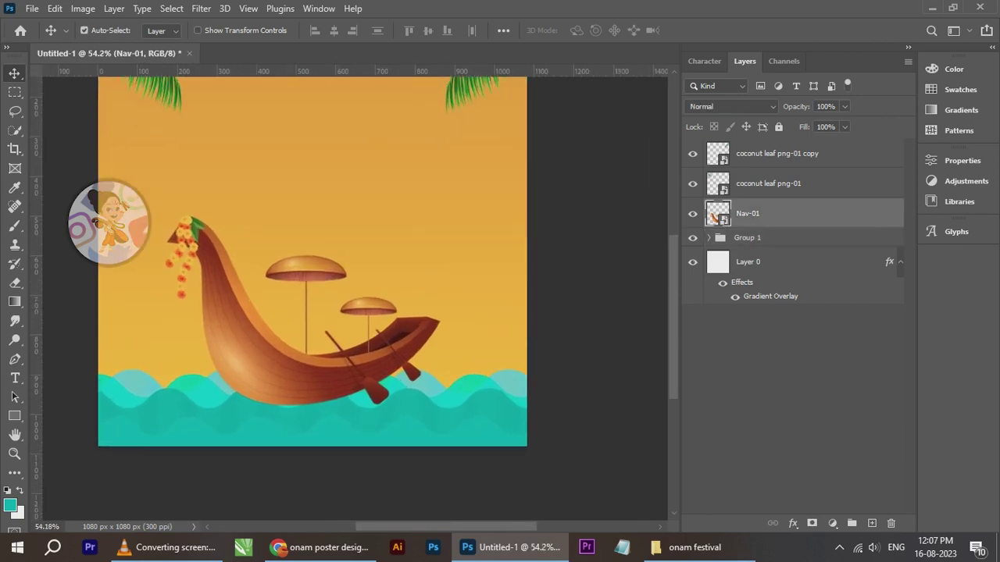
{"action": "left_click", "coordinate": [769, 263], "text": "ctrl"}
{"action": "left_click", "coordinate": [333, 31]}
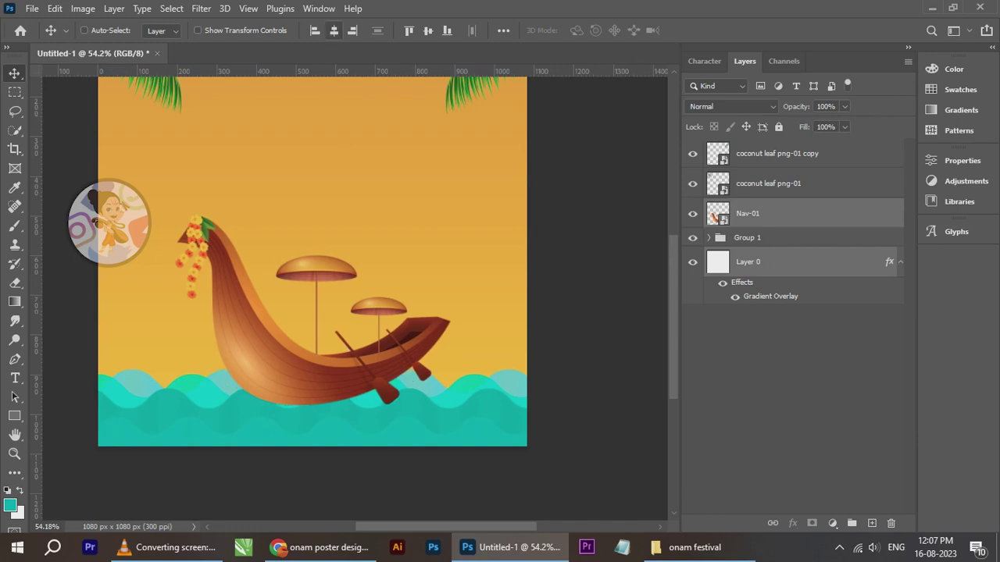
{"action": "left_click", "coordinate": [770, 214]}
{"action": "scroll", "coordinate": [445, 277], "scroll_direction": "down", "scroll_amount": 3}
{"action": "scroll", "coordinate": [408, 238], "scroll_direction": "up", "scroll_amount": 2}
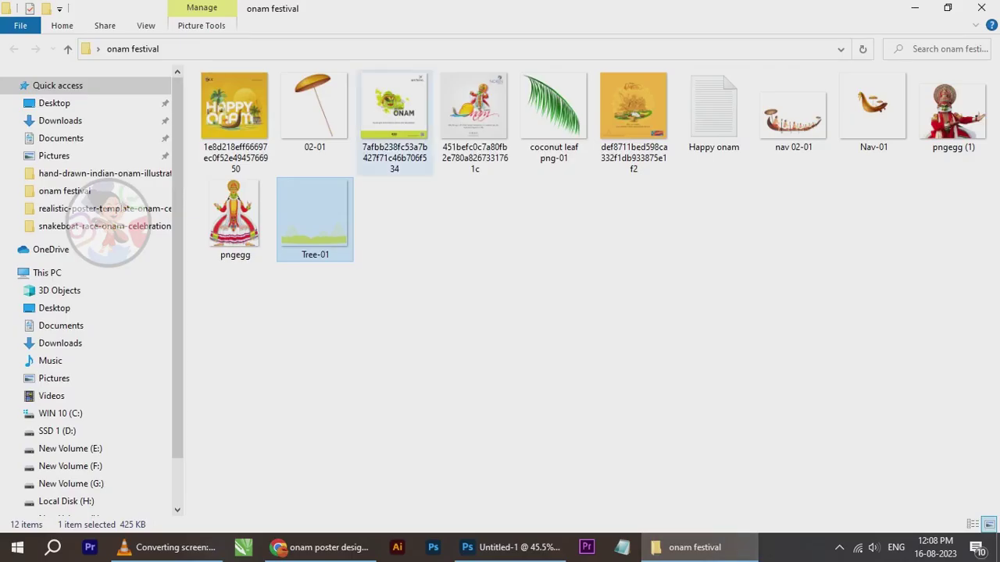
Place the 02-01 umbrella image beneath the wave group, shrunk to about 6%, near the poster's right edge
{"action": "left_click", "coordinate": [315, 112]}
{"action": "left_click_drag", "start_coordinate": [315, 111], "coordinate": [465, 344]}
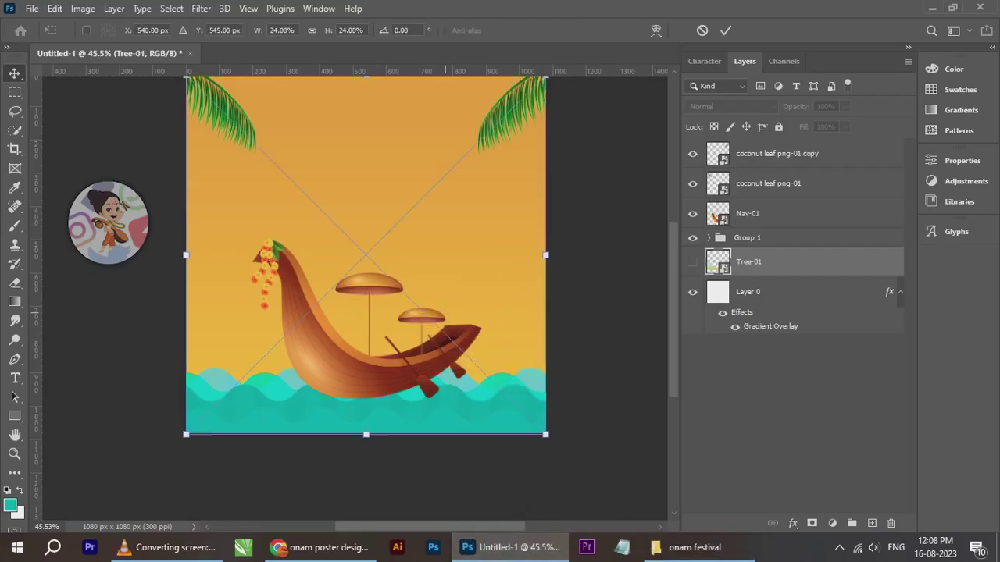
{"action": "left_click_drag", "start_coordinate": [540, 266], "coordinate": [291, 266]}
{"action": "left_click_drag", "start_coordinate": [214, 260], "coordinate": [472, 244]}
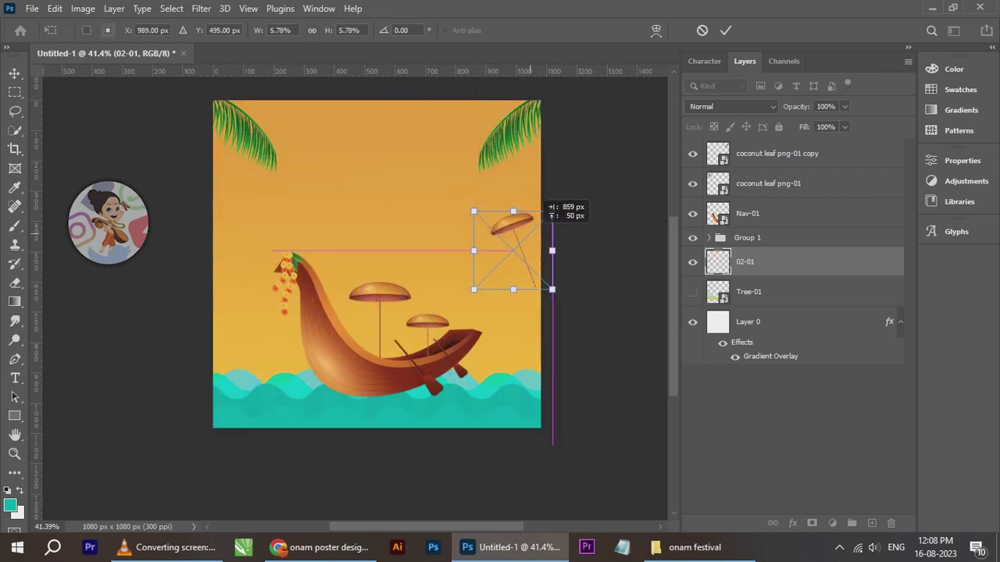
Resize the umbrella to about 8% and rotate it about -5.4°, positioning it below the right coconut leaf
{"action": "left_click_drag", "start_coordinate": [551, 288], "coordinate": [592, 328]}
{"action": "left_click_drag", "start_coordinate": [474, 264], "coordinate": [456, 236]}
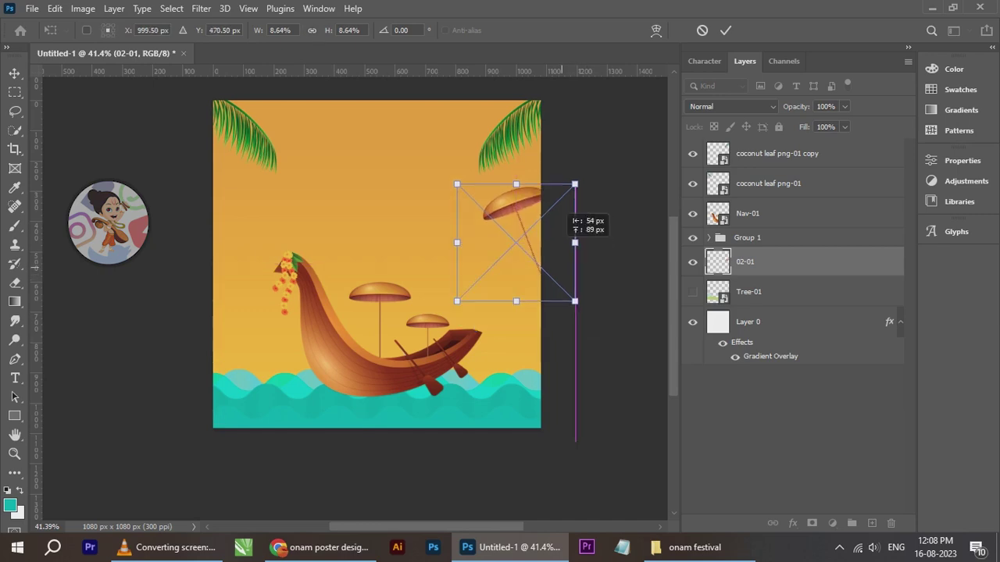
{"action": "scroll", "coordinate": [498, 234], "scroll_direction": "up", "scroll_amount": 4}
{"action": "left_click_drag", "start_coordinate": [523, 154], "coordinate": [509, 161]}
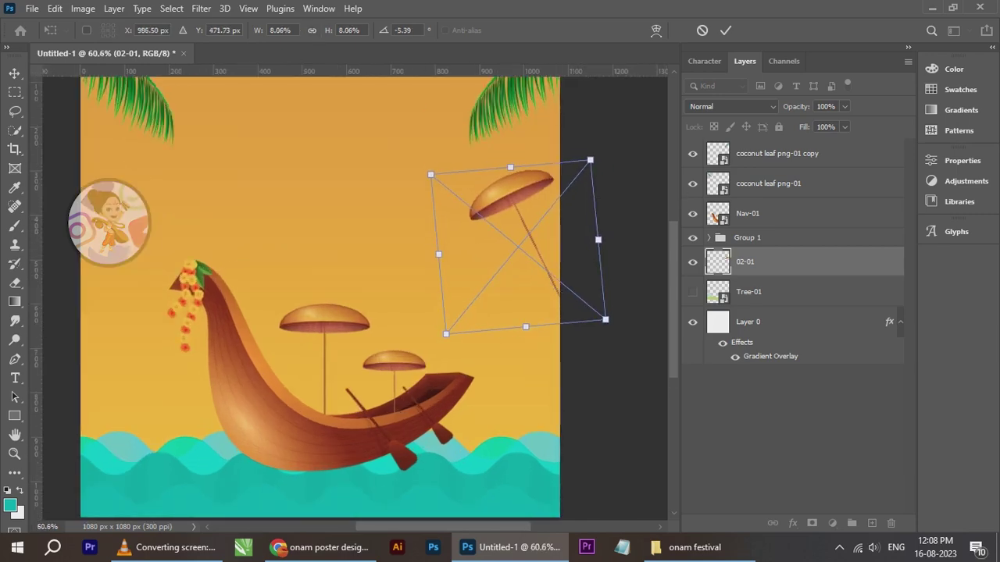
{"action": "key", "text": "Return"}
{"action": "scroll", "coordinate": [509, 161], "scroll_direction": "down", "scroll_amount": 2}
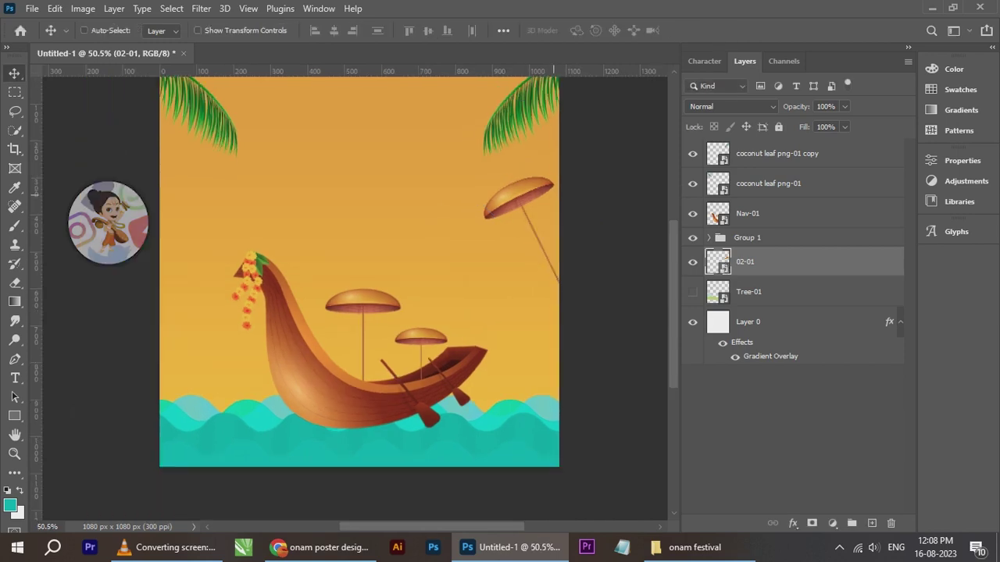
Shift the right-hand 02-01 umbrella slightly towards the poster's right edge and set its opacity to 50%
{"action": "left_click_drag", "start_coordinate": [537, 187], "coordinate": [542, 184]}
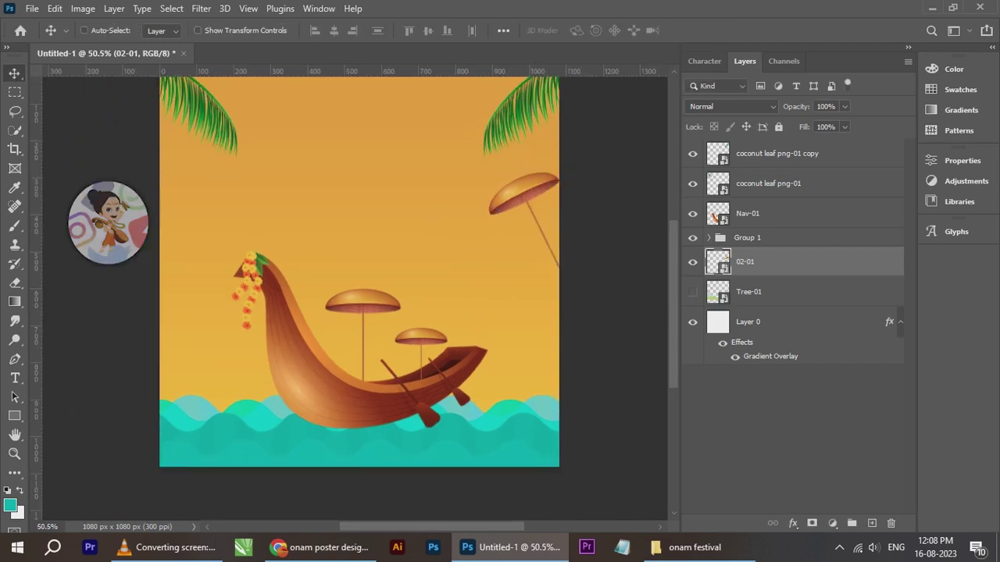
{"action": "left_click", "coordinate": [844, 107]}
{"action": "left_click_drag", "start_coordinate": [849, 124], "coordinate": [824, 123]}
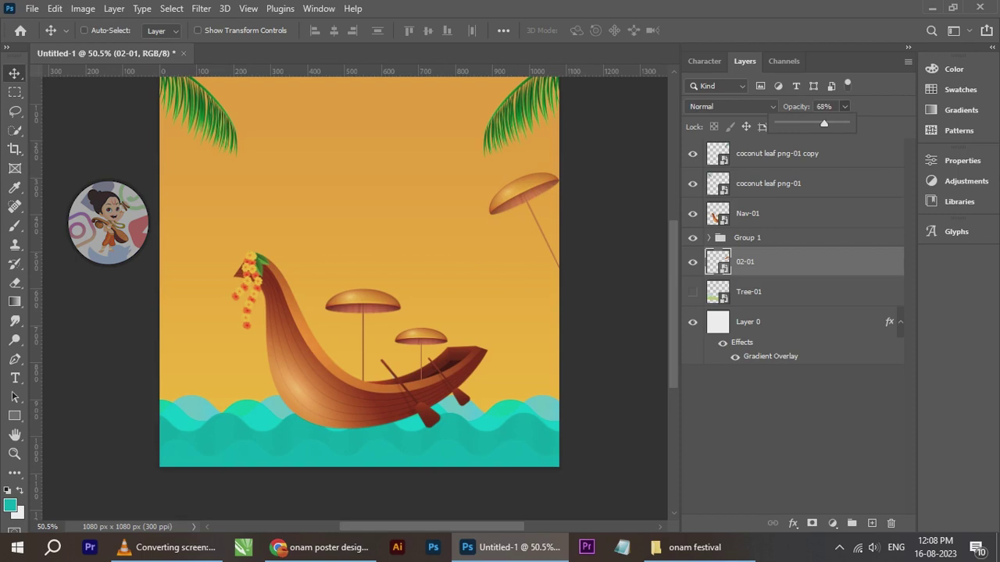
{"action": "left_click", "coordinate": [656, 209]}
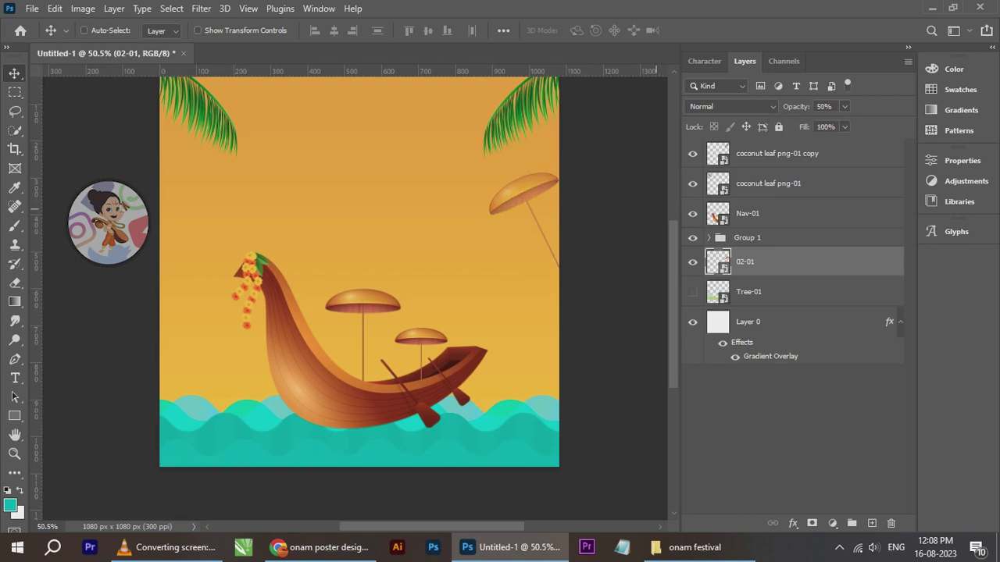
Duplicate the faded umbrella to the poster's left side below the coconut leaf and flip the copy horizontally
{"action": "left_click_drag", "start_coordinate": [553, 187], "coordinate": [212, 195]}
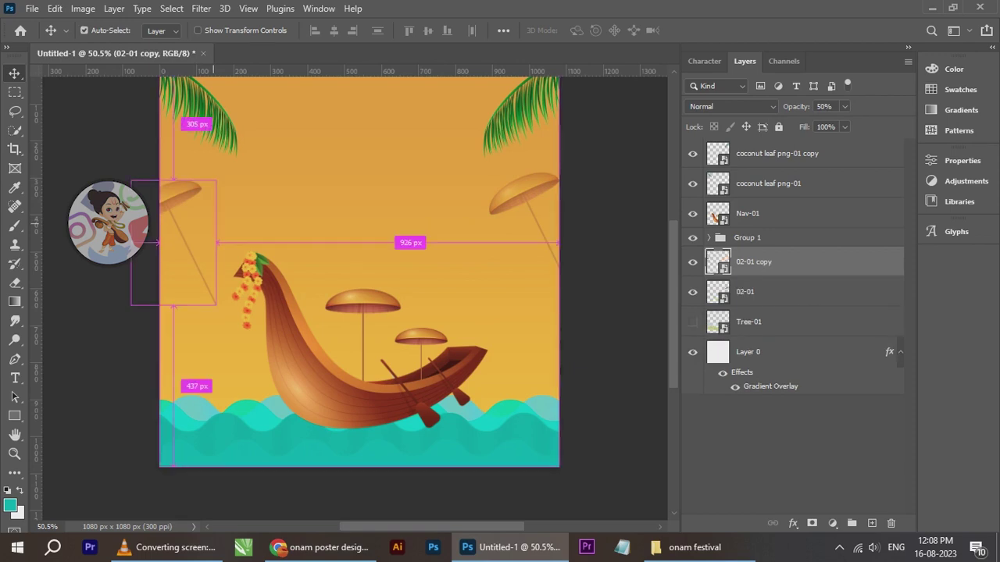
{"action": "key", "text": "ctrl+t"}
{"action": "right_click", "coordinate": [189, 214]}
{"action": "key", "text": "Return"}
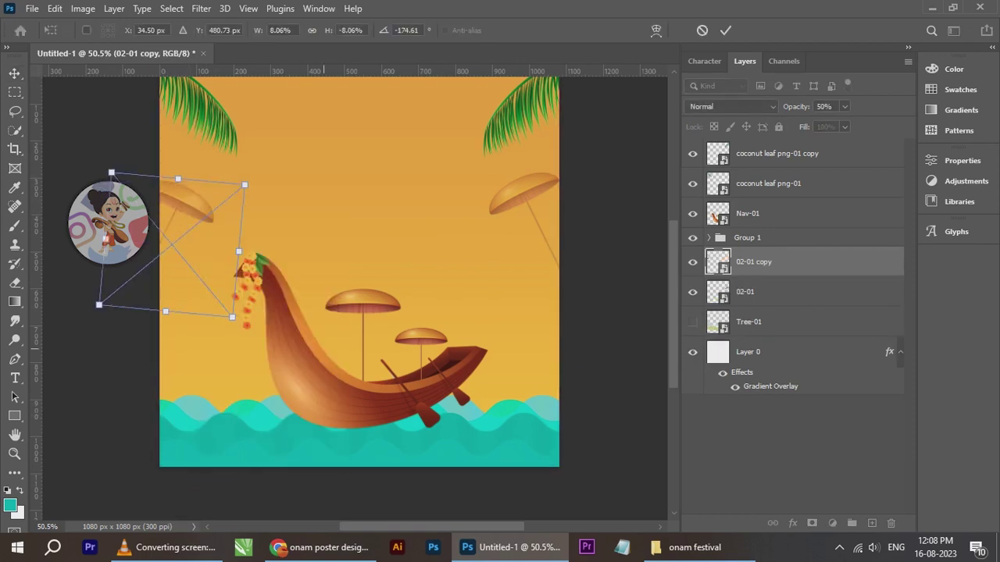
{"action": "key", "text": "Return"}
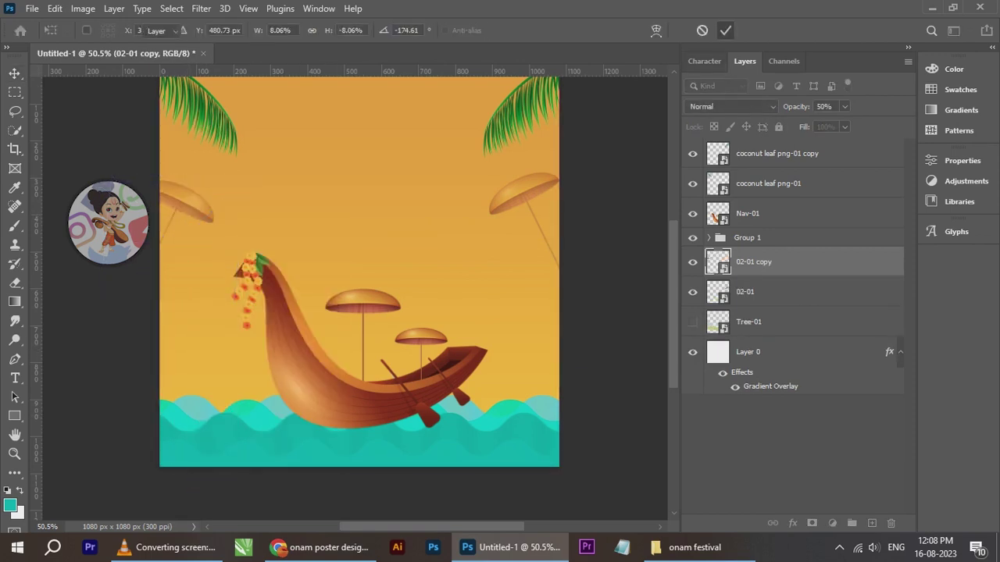
Align the two faded umbrellas by their vertical centres and nudge the left copy right until its canopy is fully inside the poster
{"action": "left_click", "coordinate": [745, 292], "text": "shift"}
{"action": "left_click", "coordinate": [428, 31]}
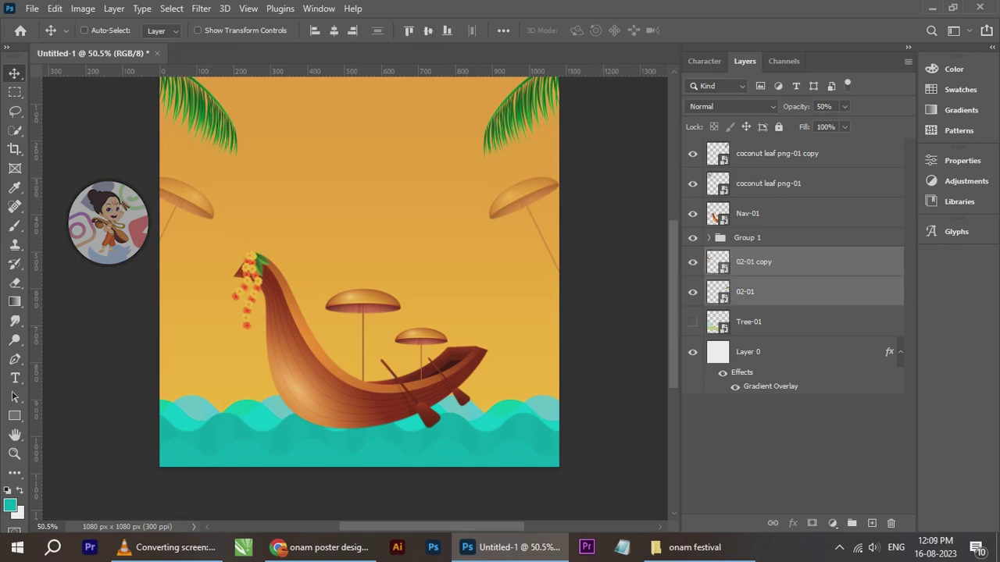
{"action": "left_click", "coordinate": [754, 262]}
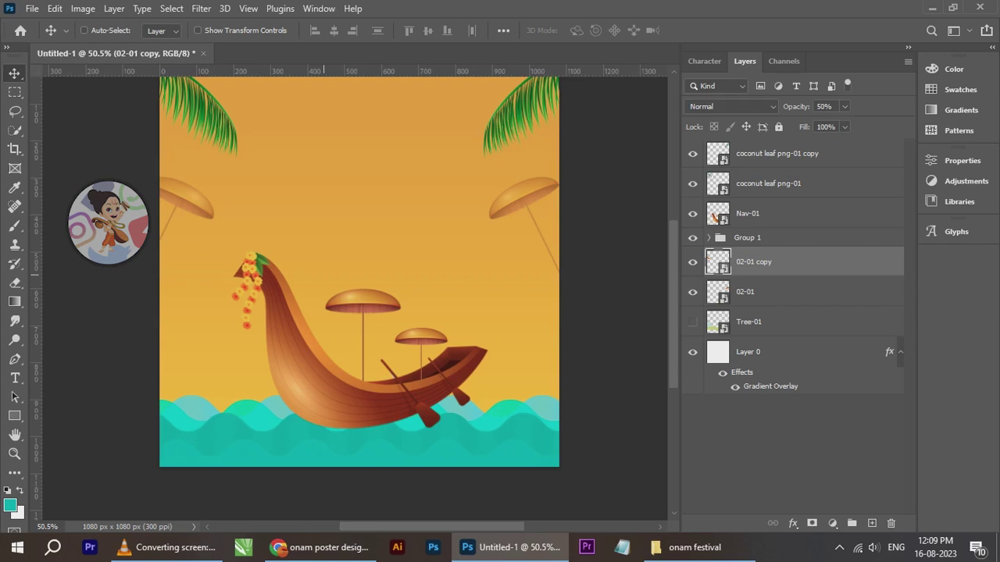
{"action": "key", "text": "Right"}
{"action": "key", "text": "Right"}
{"action": "key", "text": "Right"}
{"action": "key", "text": "Right"}
{"action": "key", "text": "Right"}
{"action": "key", "text": "Right"}
{"action": "key", "text": "Right"}
{"action": "key", "text": "Right"}
{"action": "key", "text": "Right"}
{"action": "key", "text": "Right"}
{"action": "key", "text": "Right"}
{"action": "key", "text": "Right"}
{"action": "key", "text": "Right"}
{"action": "key", "text": "Right"}
{"action": "key", "text": "Right"}
{"action": "key", "text": "Right"}
{"action": "key", "text": "Right"}
{"action": "key", "text": "Right"}
{"action": "key", "text": "Right"}
{"action": "key", "text": "Right"}
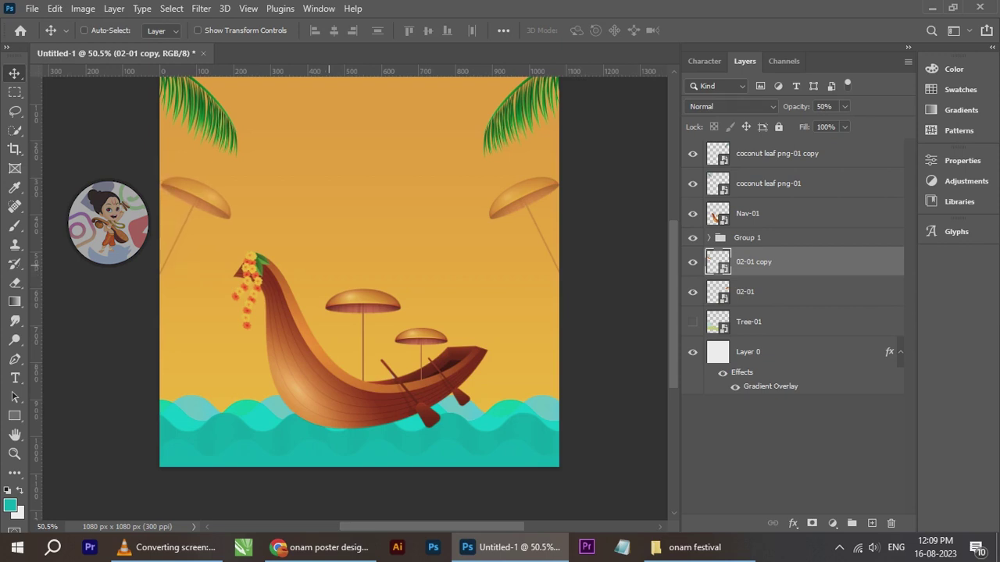
Place the birds-9548 image at 3.24% above the right umbrella's layer and move the flock up, higher above the boat
{"action": "right_click", "coordinate": [514, 201]}
{"action": "left_click", "coordinate": [547, 210]}
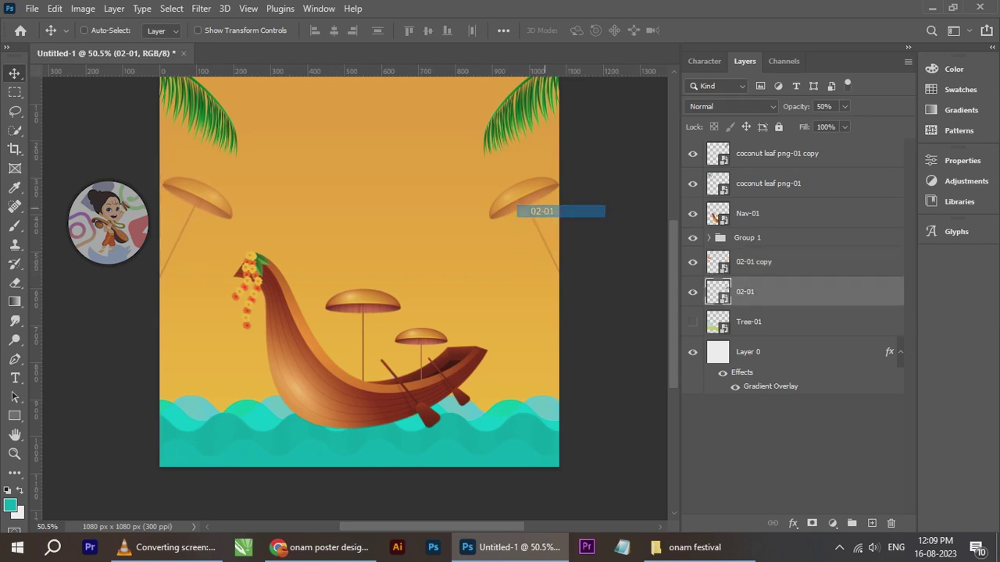
{"action": "scroll", "coordinate": [390, 204], "scroll_direction": "down", "scroll_amount": 2}
{"action": "scroll", "coordinate": [367, 254], "scroll_direction": "up", "scroll_amount": 2}
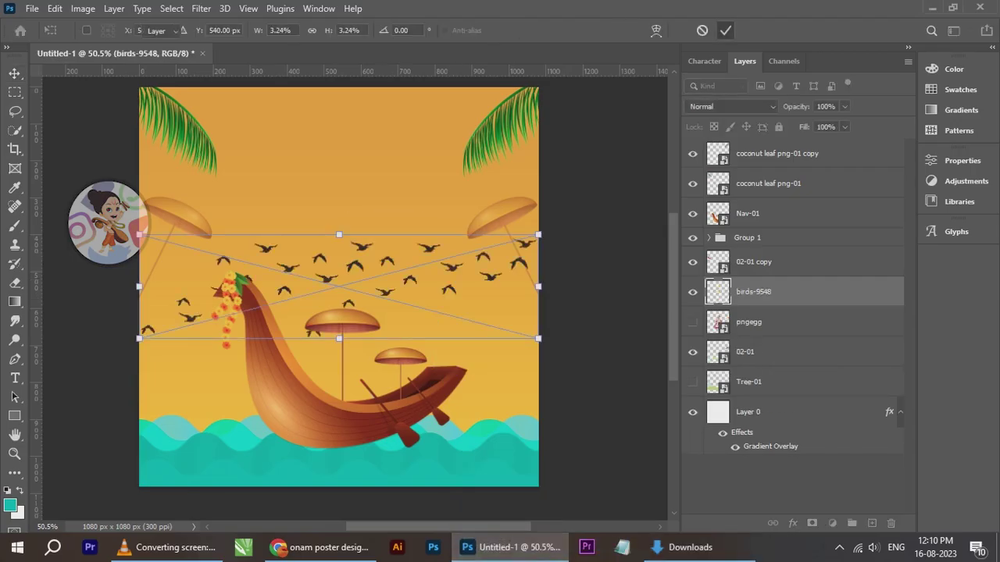
{"action": "left_click", "coordinate": [781, 31]}
{"action": "left_click_drag", "start_coordinate": [437, 199], "coordinate": [438, 266]}
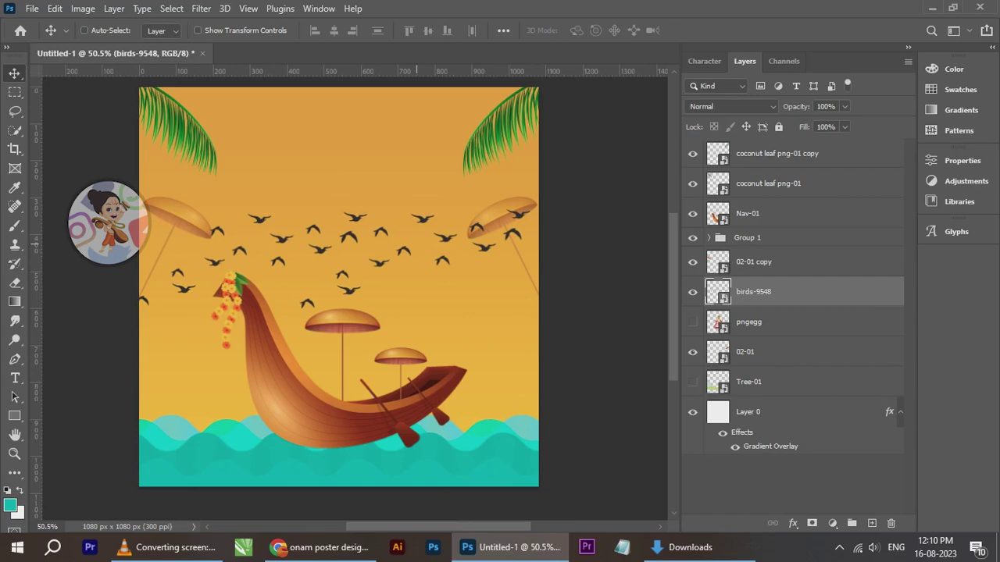
Copy the lowest bird beside the boat's prow from the birds-9548 image onto its own layer with a rectangular selection
{"action": "scroll", "coordinate": [351, 239], "scroll_direction": "up", "scroll_amount": 2}
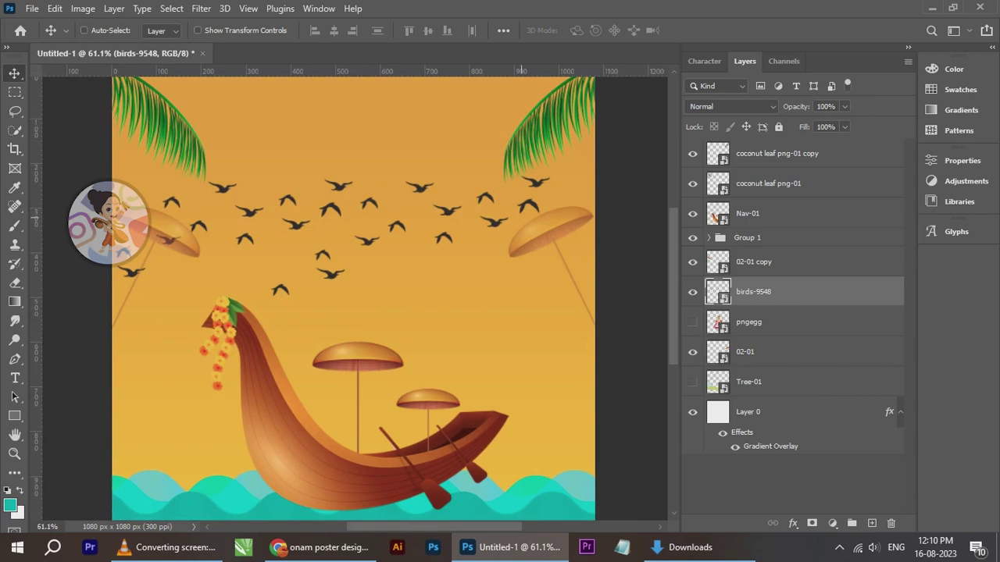
{"action": "scroll", "coordinate": [375, 215], "scroll_direction": "up", "scroll_amount": 2}
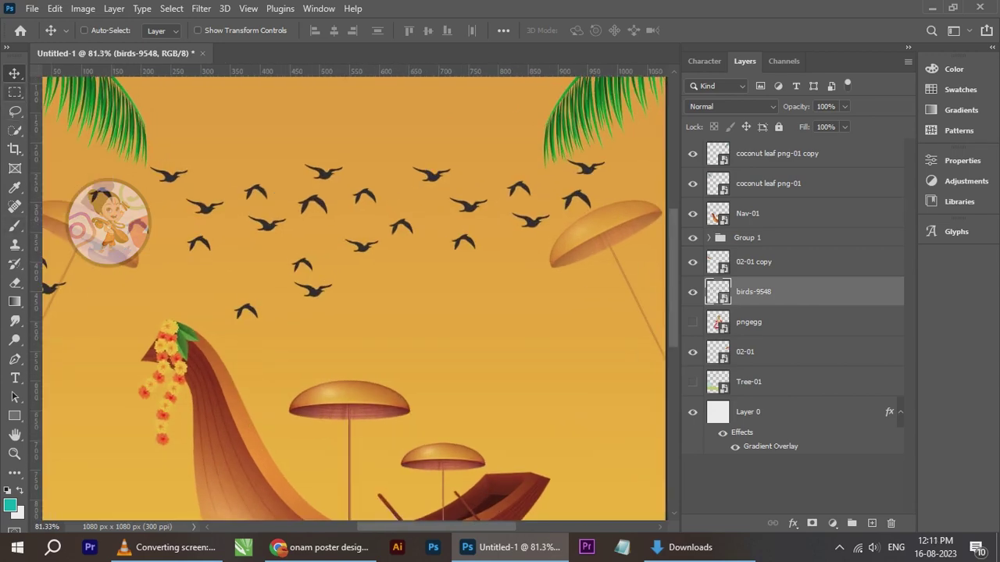
{"action": "left_click", "coordinate": [14, 92]}
{"action": "scroll", "coordinate": [303, 302], "scroll_direction": "up", "scroll_amount": 2}
{"action": "left_click_drag", "start_coordinate": [204, 290], "coordinate": [270, 335]}
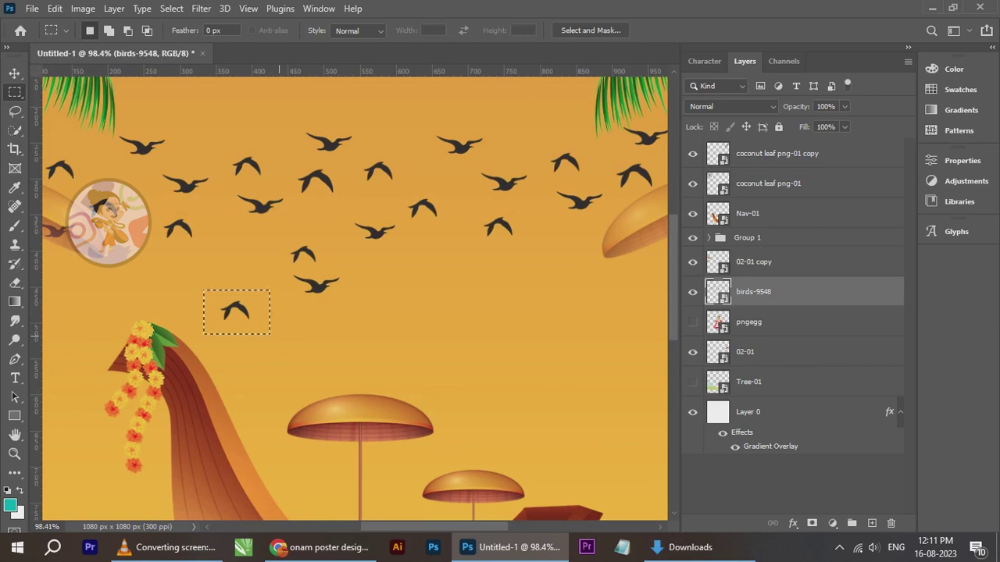
{"action": "key", "text": "ctrl+j"}
Copy the gliding bird just above and to the right of the lowest one from birds-9548 onto a separate layer
{"action": "scroll", "coordinate": [310, 283], "scroll_direction": "up", "scroll_amount": 2}
{"action": "left_click_drag", "start_coordinate": [268, 257], "coordinate": [377, 313]}
{"action": "key", "text": "ctrl+c"}
{"action": "key", "text": "Return"}
{"action": "key", "text": "alt+bracketleft"}
{"action": "key", "text": "ctrl+j"}
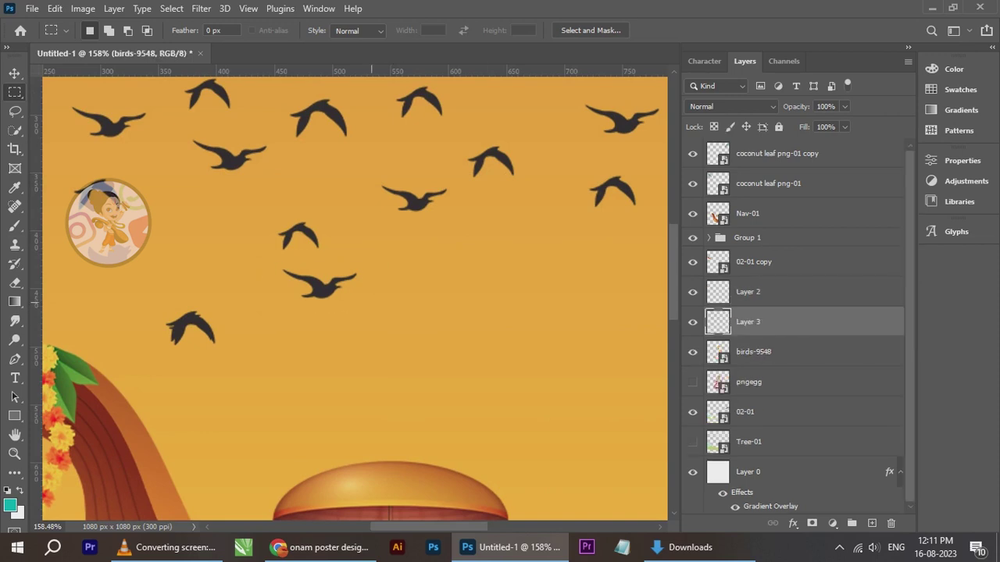
Copy the small gliding bird in the middle of the flock, up and right of the second, onto its own layer
{"action": "scroll", "coordinate": [406, 236], "scroll_direction": "down", "scroll_amount": 2}
{"action": "scroll", "coordinate": [340, 194], "scroll_direction": "up", "scroll_amount": 1}
{"action": "left_click_drag", "start_coordinate": [341, 193], "coordinate": [388, 321]}
{"action": "key", "text": "alt+bracketleft"}
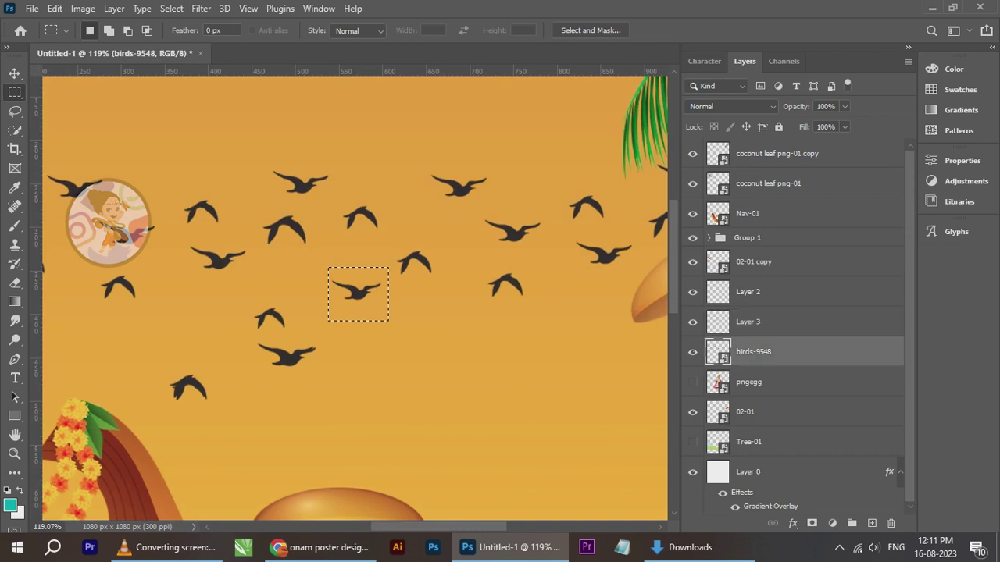
{"action": "key", "text": "ctrl+j"}
Copy the flapping bird just above and right of the small gliding bird from birds-9548 onto its own layer
{"action": "scroll", "coordinate": [401, 287], "scroll_direction": "up", "scroll_amount": 3}
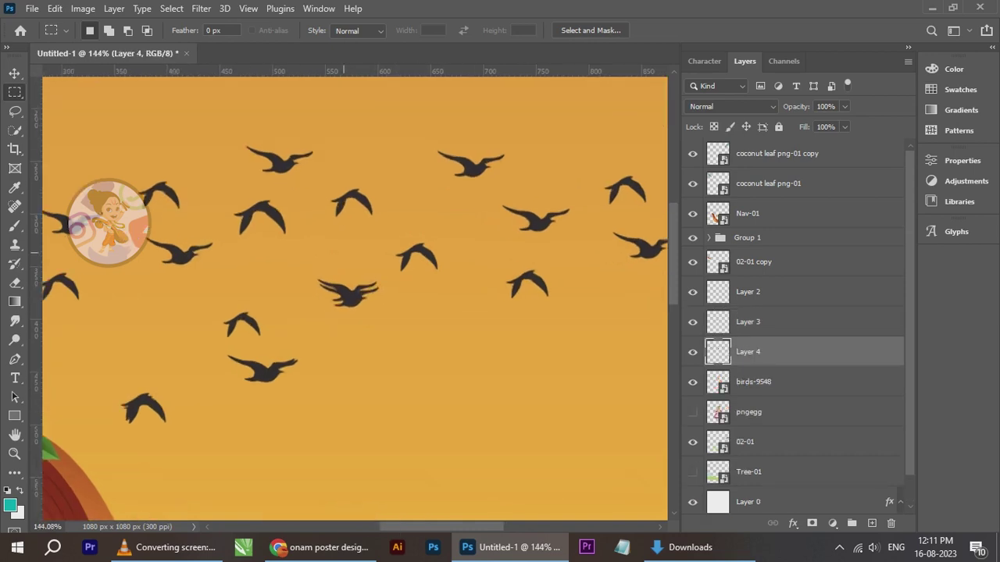
{"action": "left_click_drag", "start_coordinate": [383, 229], "coordinate": [462, 278]}
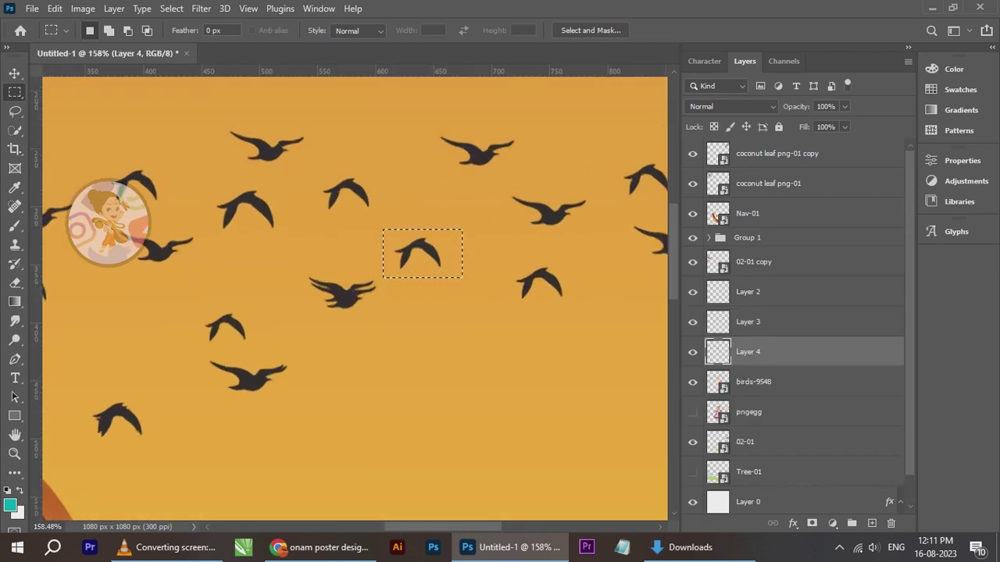
{"action": "key", "text": "alt+bracketleft"}
{"action": "key", "text": "ctrl+j"}
{"action": "scroll", "coordinate": [490, 266], "scroll_direction": "down", "scroll_amount": 3}
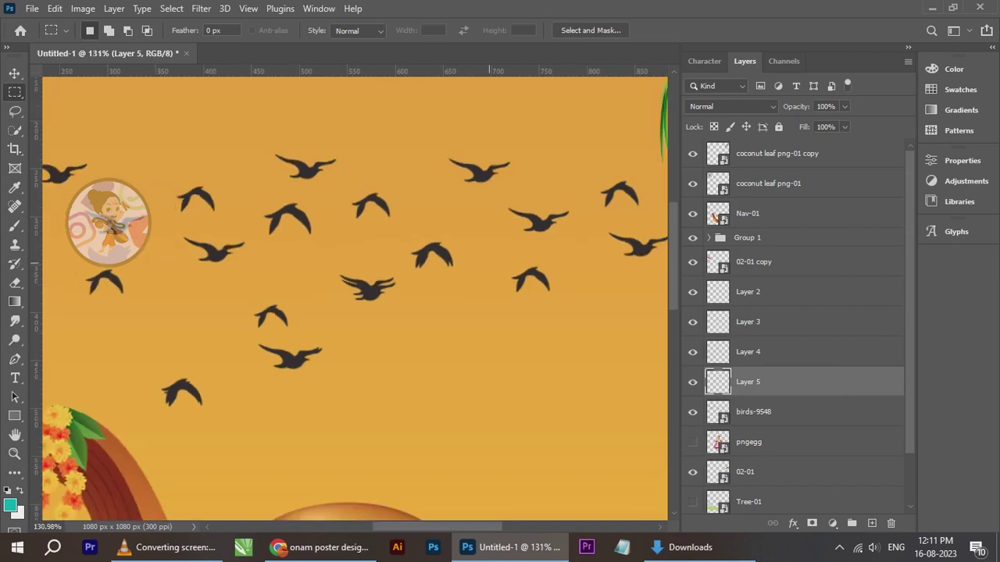
Copy the low flapping bird nearest the right umbrella onto its own layer and hide the original birds-9548 layer
{"action": "scroll", "coordinate": [484, 272], "scroll_direction": "down", "scroll_amount": 2}
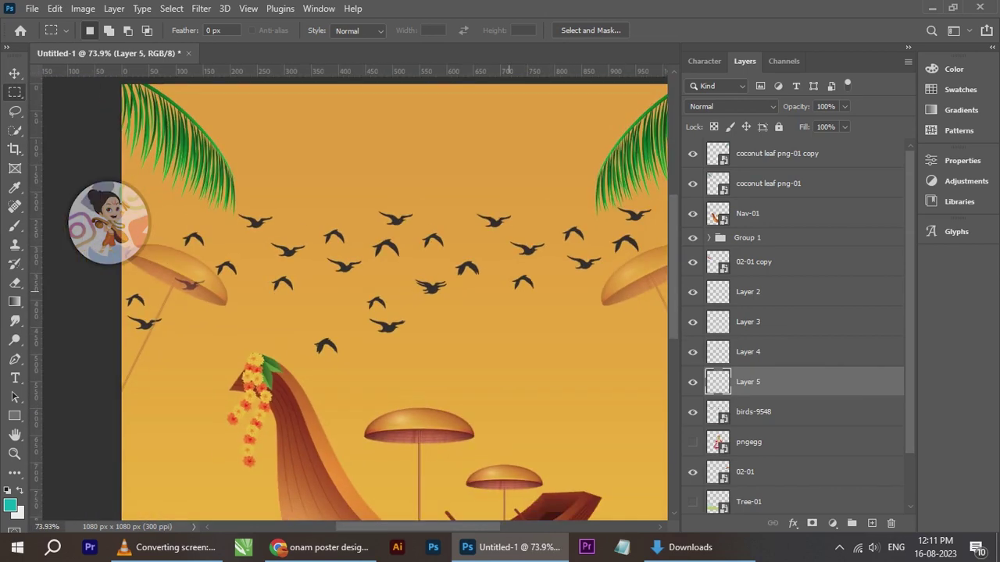
{"action": "scroll", "coordinate": [508, 274], "scroll_direction": "up", "scroll_amount": 2}
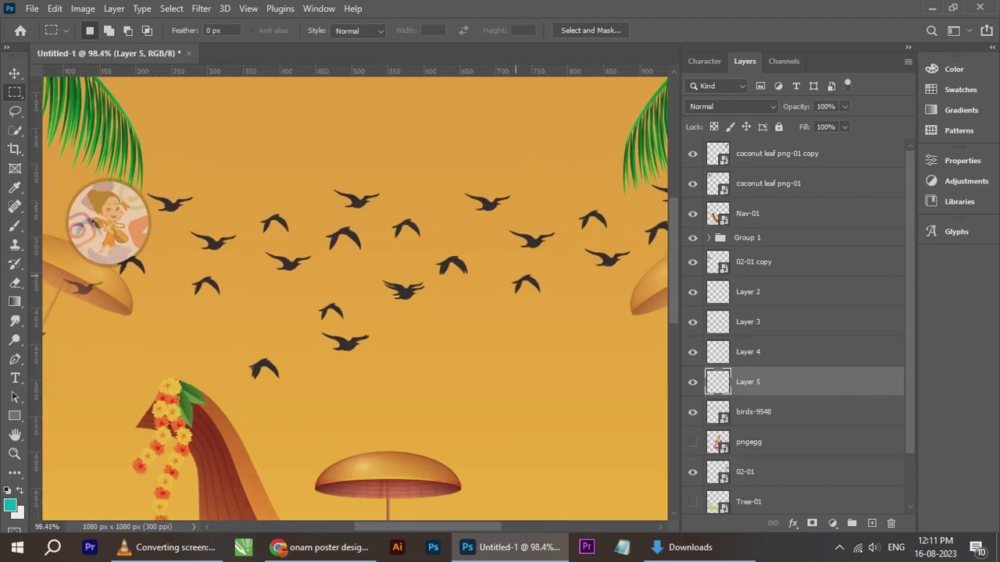
{"action": "scroll", "coordinate": [453, 293], "scroll_direction": "down", "scroll_amount": 4}
{"action": "scroll", "coordinate": [355, 363], "scroll_direction": "up", "scroll_amount": 3}
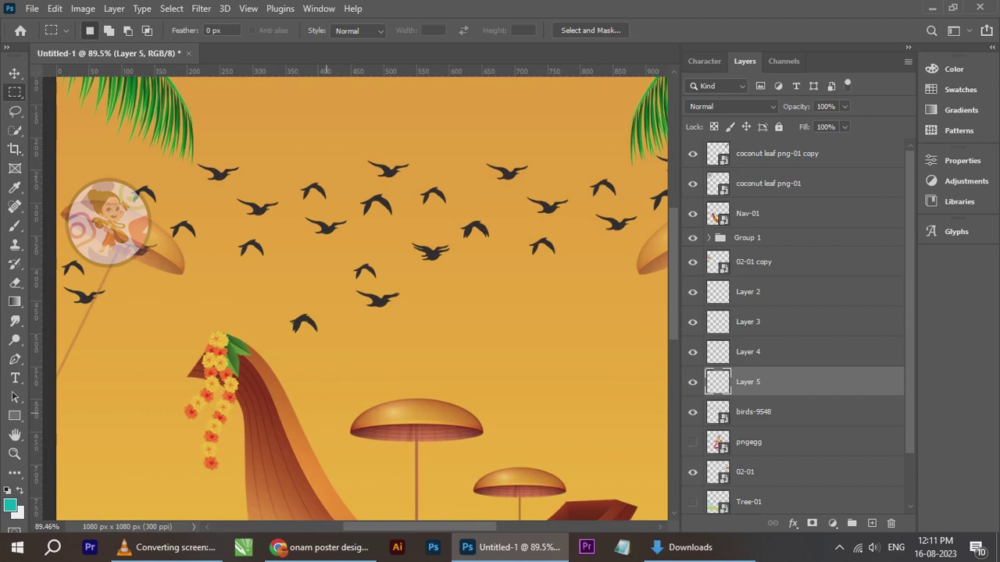
{"action": "left_click_drag", "start_coordinate": [409, 346], "coordinate": [219, 386]}
{"action": "scroll", "coordinate": [355, 316], "scroll_direction": "up", "scroll_amount": 1}
{"action": "left_click_drag", "start_coordinate": [310, 264], "coordinate": [376, 313]}
{"action": "left_click", "coordinate": [753, 412]}
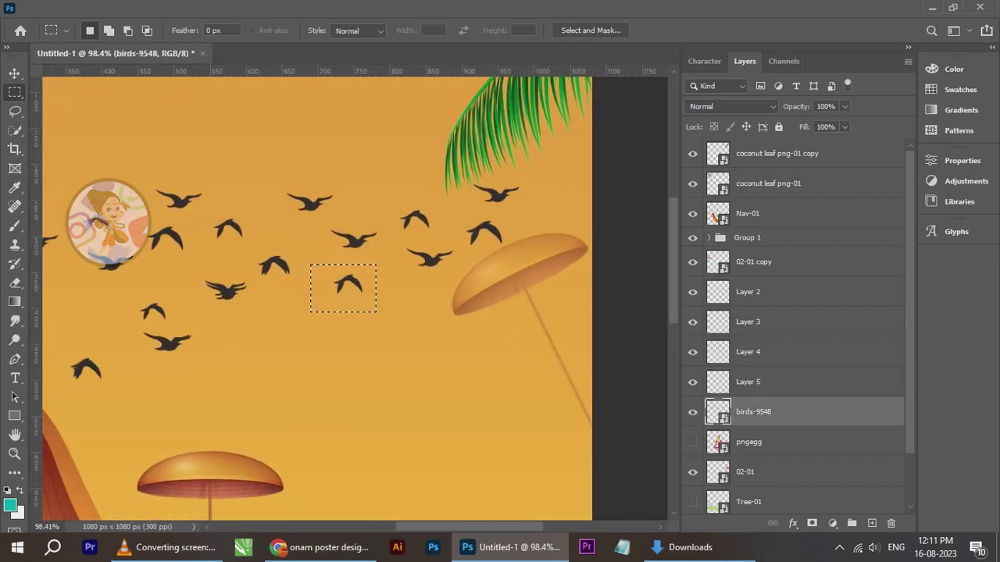
{"action": "key", "text": "ctrl+c"}
{"action": "key", "text": "ctrl+v"}
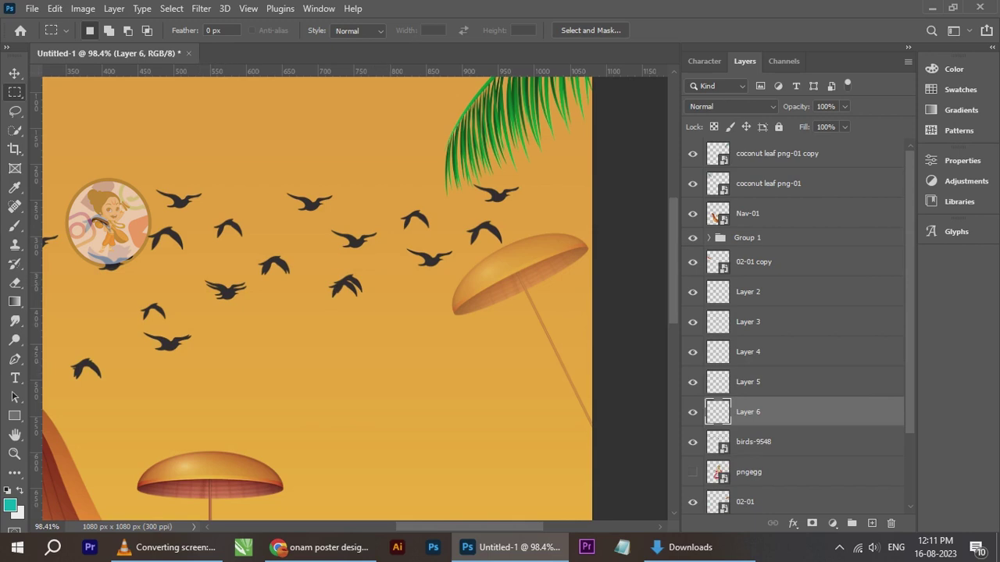
{"action": "key", "text": "v"}
{"action": "scroll", "coordinate": [454, 372], "scroll_direction": "down", "scroll_amount": 4}
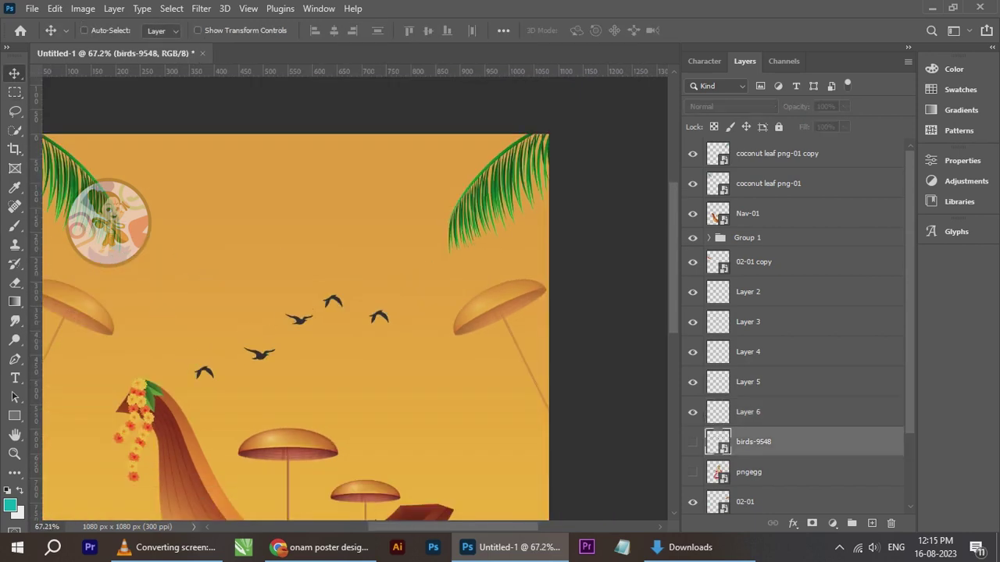
{"action": "left_click", "coordinate": [781, 292]}
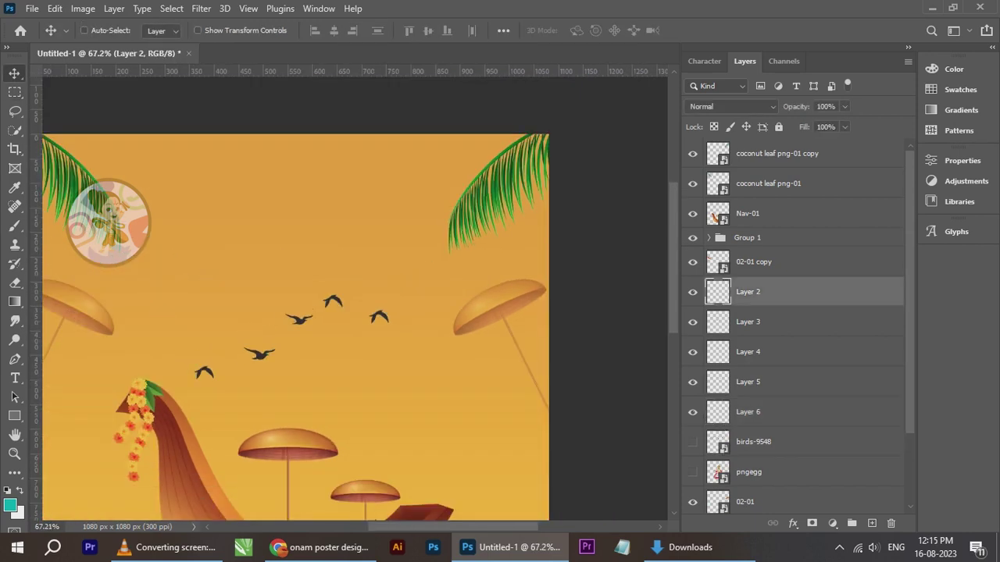
{"action": "scroll", "coordinate": [454, 302], "scroll_direction": "down", "scroll_amount": 4}
{"action": "scroll", "coordinate": [454, 301], "scroll_direction": "up", "scroll_amount": 1}
{"action": "left_click_drag", "start_coordinate": [410, 359], "coordinate": [426, 261]}
{"action": "scroll", "coordinate": [264, 247], "scroll_direction": "up", "scroll_amount": 2}
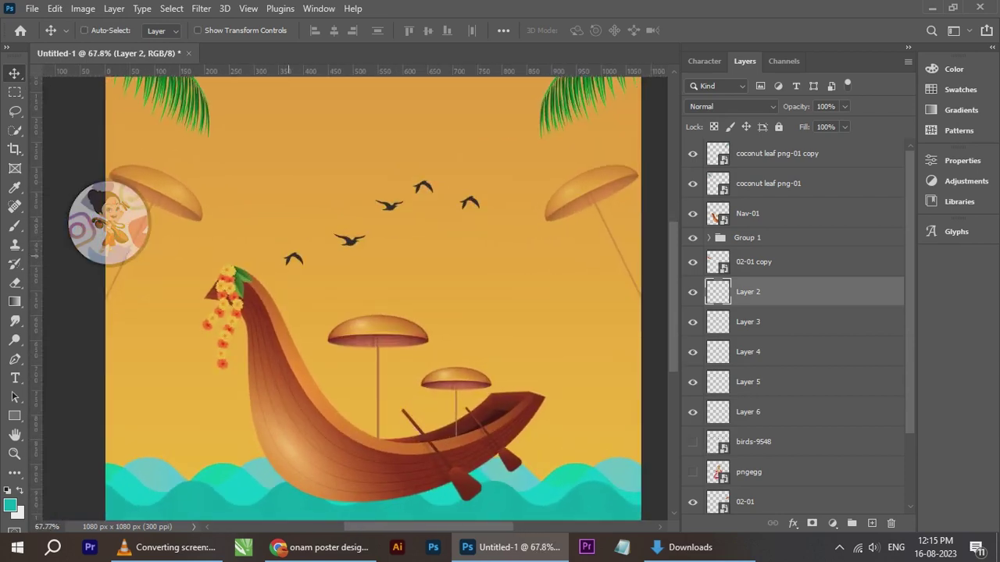
{"action": "right_click", "coordinate": [290, 252]}
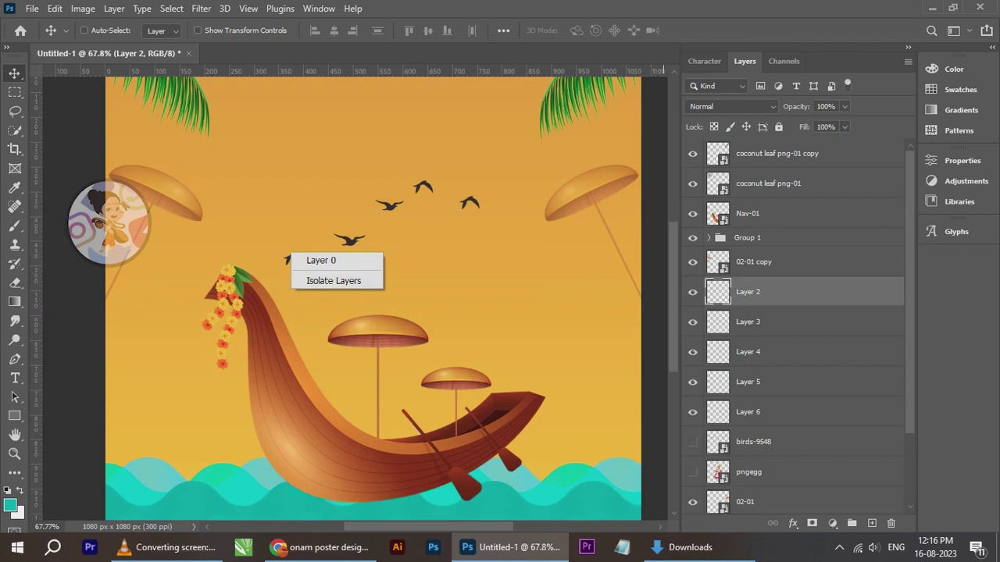
{"action": "key", "text": "Escape"}
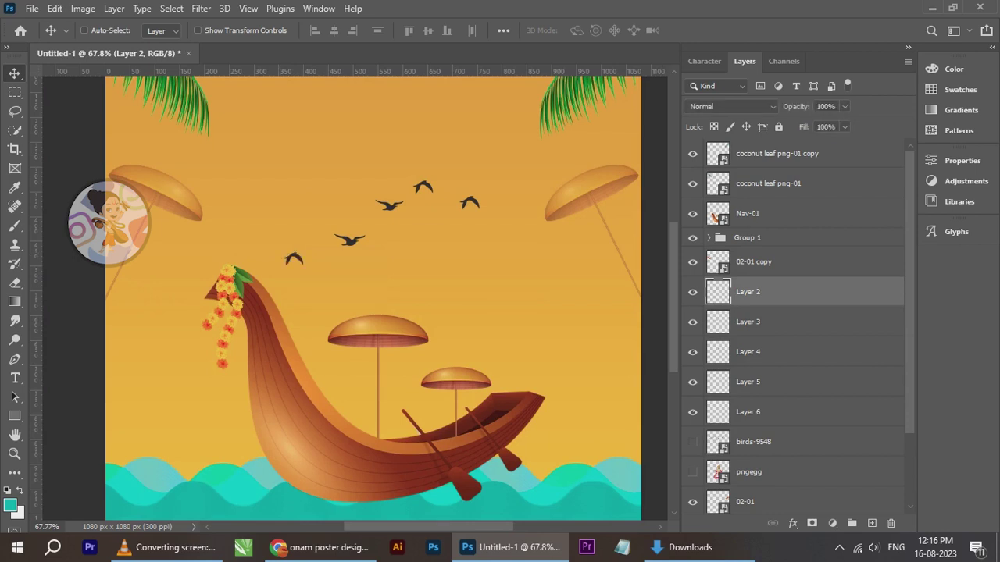
Select the five bird layers, Layer 2 to Layer 6, and move them together slightly down towards the boat
{"action": "left_click", "coordinate": [754, 262]}
{"action": "left_click", "coordinate": [748, 413]}
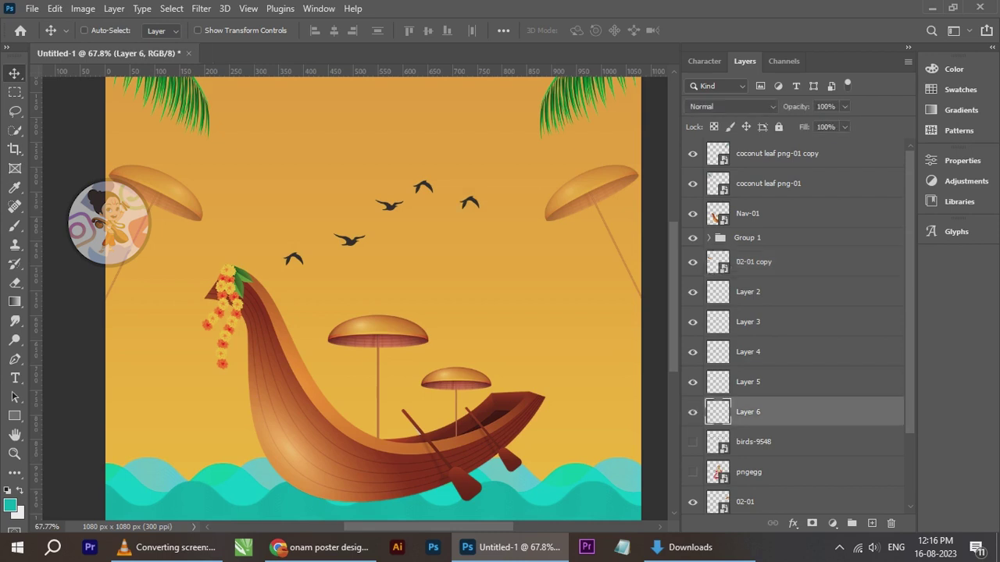
{"action": "left_click", "coordinate": [748, 382]}
{"action": "left_click", "coordinate": [748, 353], "text": "ctrl"}
{"action": "left_click", "coordinate": [748, 321], "text": "ctrl"}
{"action": "left_click", "coordinate": [748, 292], "text": "ctrl"}
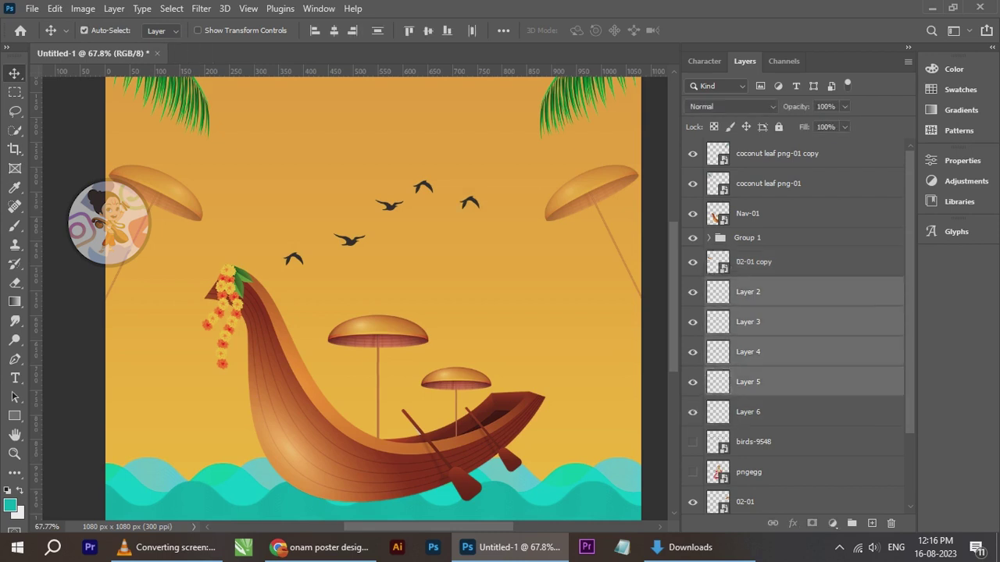
{"action": "left_click", "coordinate": [748, 412], "text": "ctrl"}
{"action": "left_click_drag", "start_coordinate": [423, 193], "coordinate": [439, 250]}
{"action": "scroll", "coordinate": [406, 168], "scroll_direction": "down", "scroll_amount": 3}
{"action": "scroll", "coordinate": [386, 172], "scroll_direction": "up", "scroll_amount": 3}
{"action": "scroll", "coordinate": [436, 257], "scroll_direction": "down", "scroll_amount": 4}
{"action": "scroll", "coordinate": [430, 270], "scroll_direction": "up", "scroll_amount": 2}
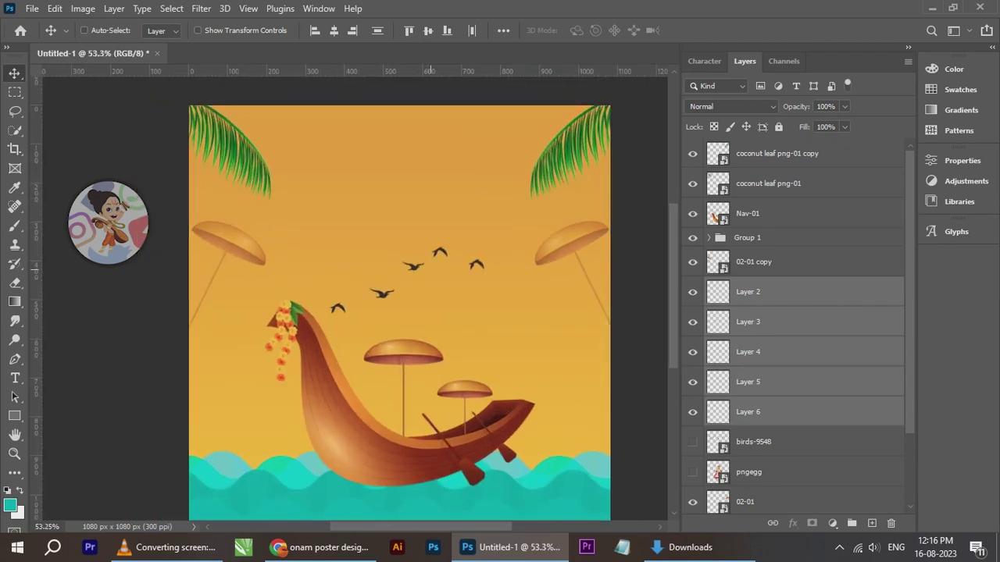
Select the leftmost bird, Layer 2, and move it up and left to hover above the boat's prow
{"action": "right_click", "coordinate": [438, 253]}
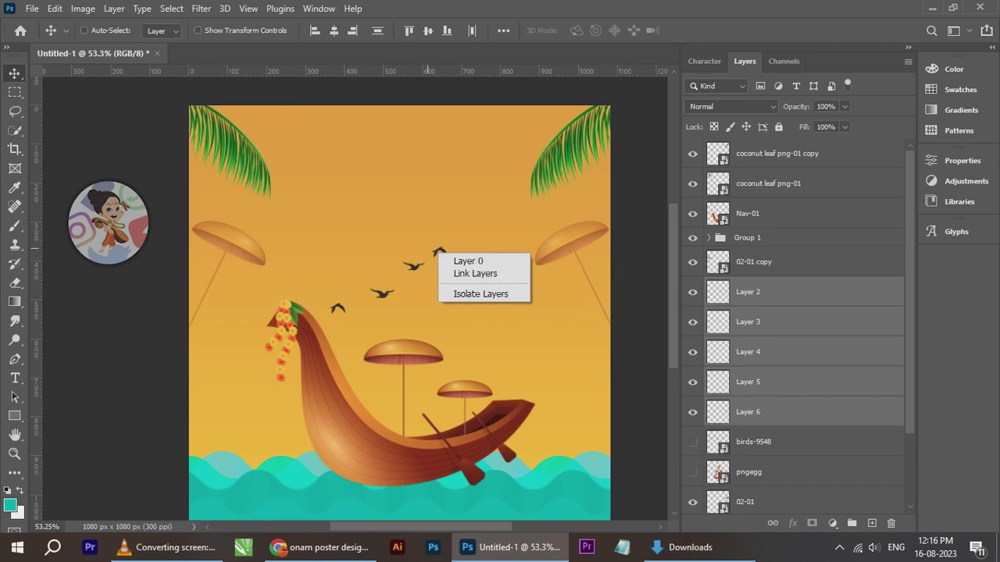
{"action": "left_click", "coordinate": [781, 292]}
{"action": "left_click", "coordinate": [781, 292]}
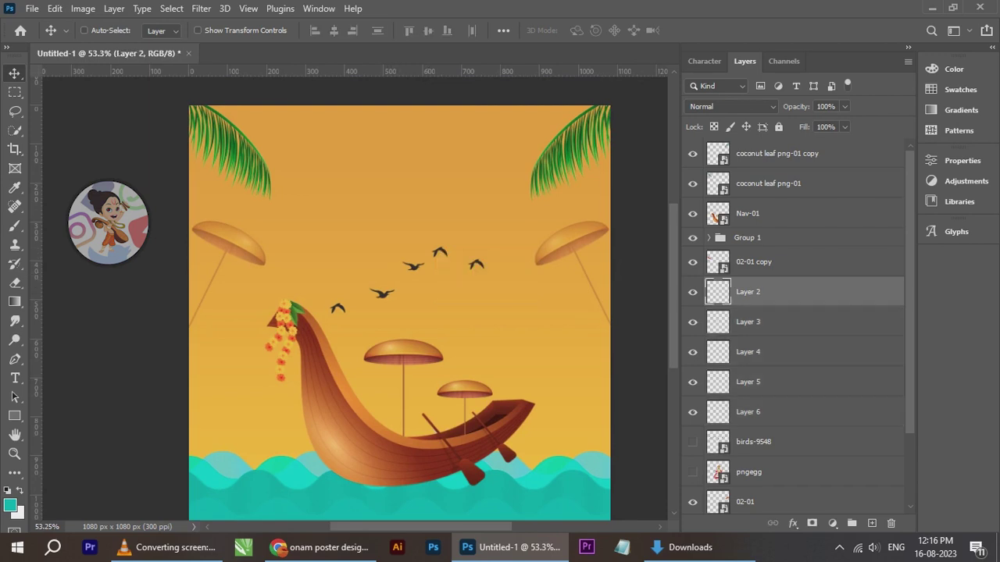
{"action": "scroll", "coordinate": [392, 334], "scroll_direction": "up", "scroll_amount": 2}
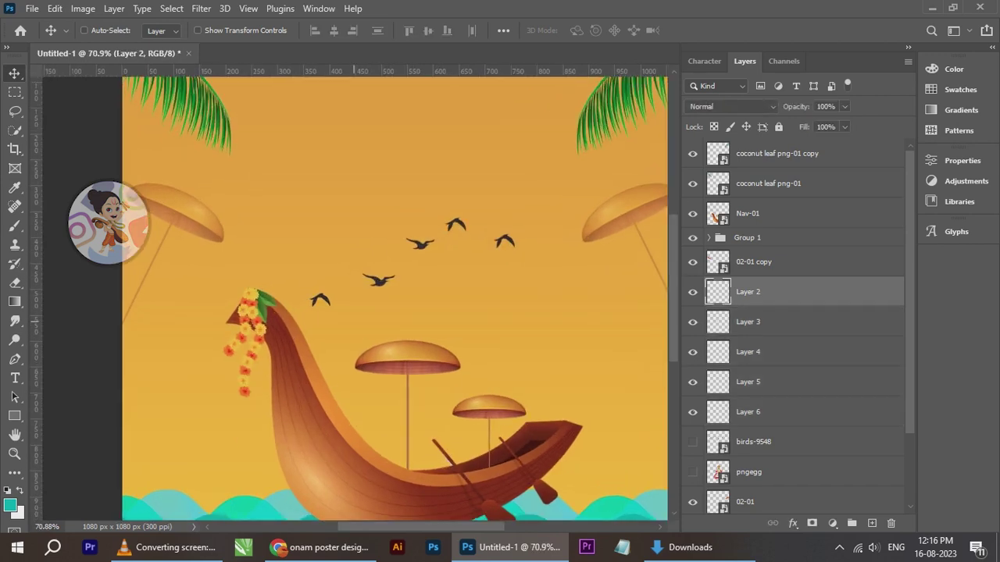
{"action": "left_click_drag", "start_coordinate": [331, 308], "coordinate": [309, 270]}
Move the Layer 3 bird slightly down and left, and shift the gliding Layer 4 bird left above it
{"action": "right_click", "coordinate": [379, 282]}
{"action": "left_click", "coordinate": [394, 289]}
{"action": "left_click_drag", "start_coordinate": [379, 281], "coordinate": [361, 296]}
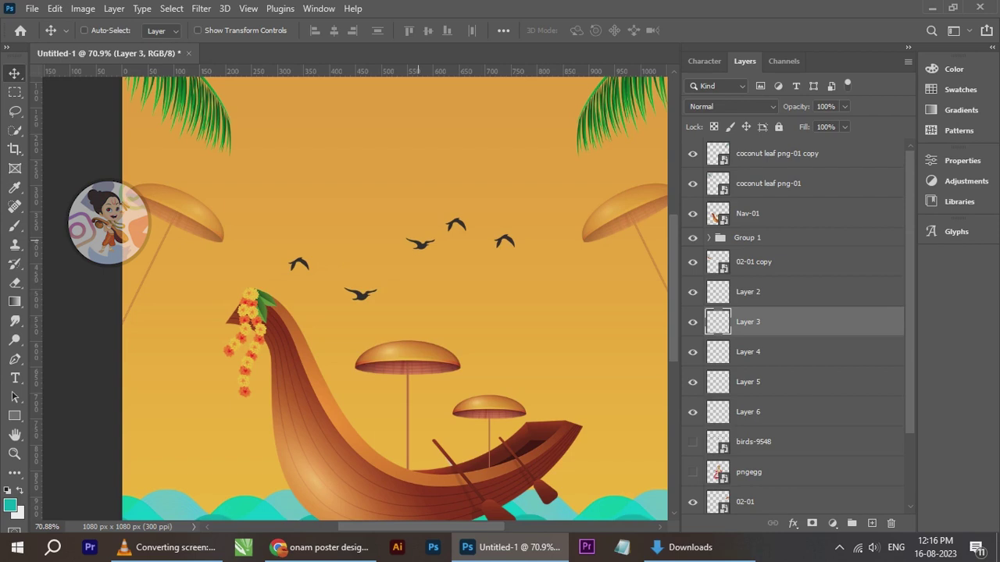
{"action": "right_click", "coordinate": [418, 241]}
{"action": "right_click", "coordinate": [414, 242]}
{"action": "left_click", "coordinate": [433, 251]}
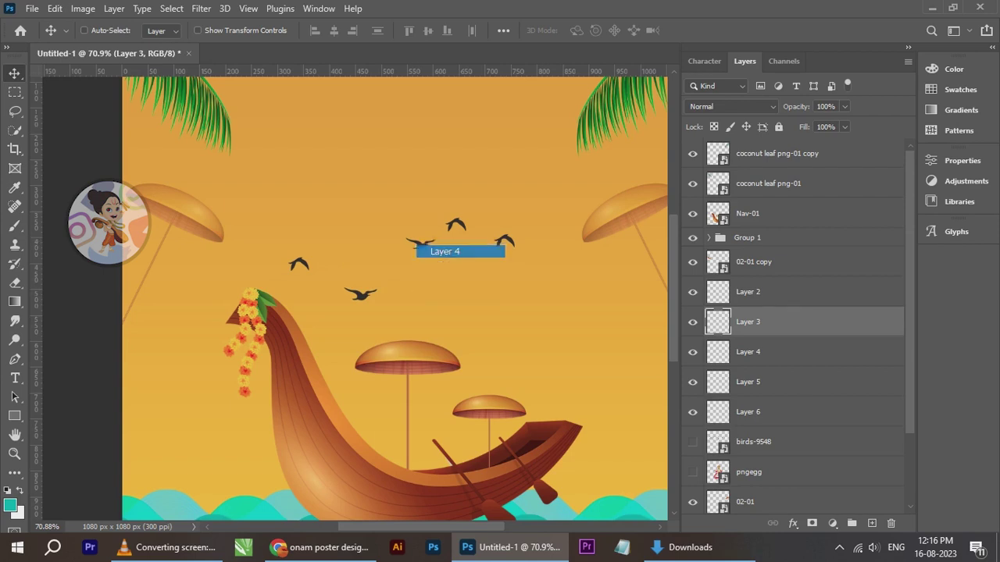
{"action": "left_click_drag", "start_coordinate": [423, 244], "coordinate": [372, 251]}
Move the topmost bird, Layer 5, slightly left and the rightmost bird, Layer 6, down and left
{"action": "right_click", "coordinate": [454, 227]}
{"action": "left_click", "coordinate": [477, 232]}
{"action": "left_click_drag", "start_coordinate": [456, 226], "coordinate": [426, 228]}
{"action": "right_click", "coordinate": [505, 240]}
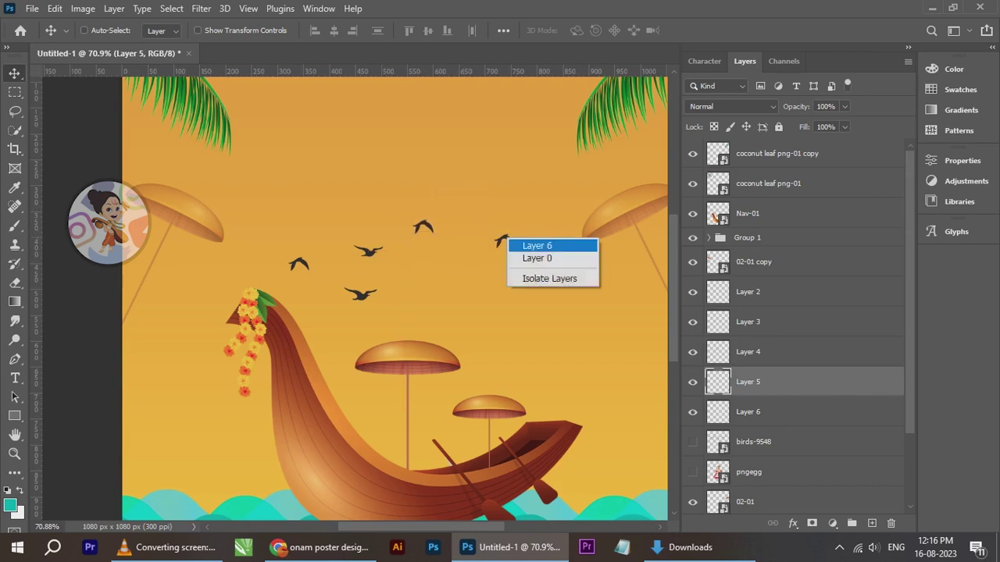
{"action": "left_click", "coordinate": [517, 245]}
{"action": "left_click_drag", "start_coordinate": [505, 240], "coordinate": [487, 258]}
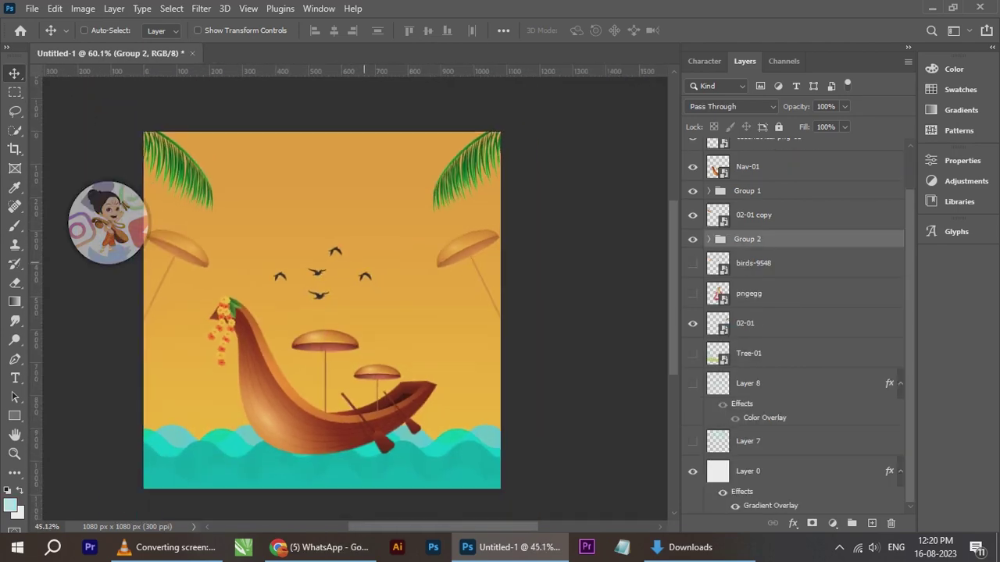
Scale the Nav-01 boat down slightly and lower it into the teal waves
{"action": "scroll", "coordinate": [311, 249], "scroll_direction": "up", "scroll_amount": 1}
{"action": "scroll", "coordinate": [312, 249], "scroll_direction": "down", "scroll_amount": 3}
{"action": "scroll", "coordinate": [295, 312], "scroll_direction": "up", "scroll_amount": 1}
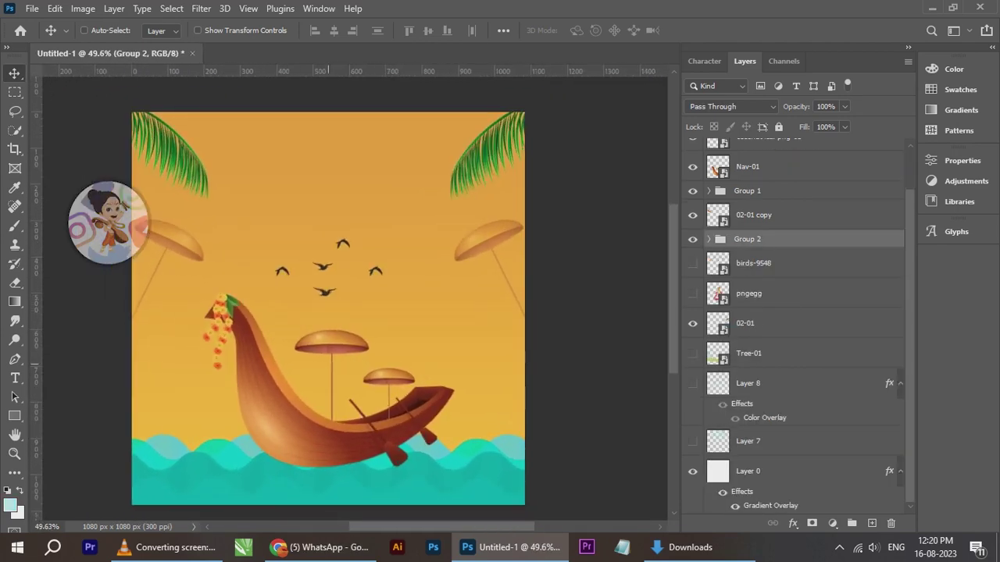
{"action": "right_click", "coordinate": [300, 420]}
{"action": "left_click", "coordinate": [320, 425]}
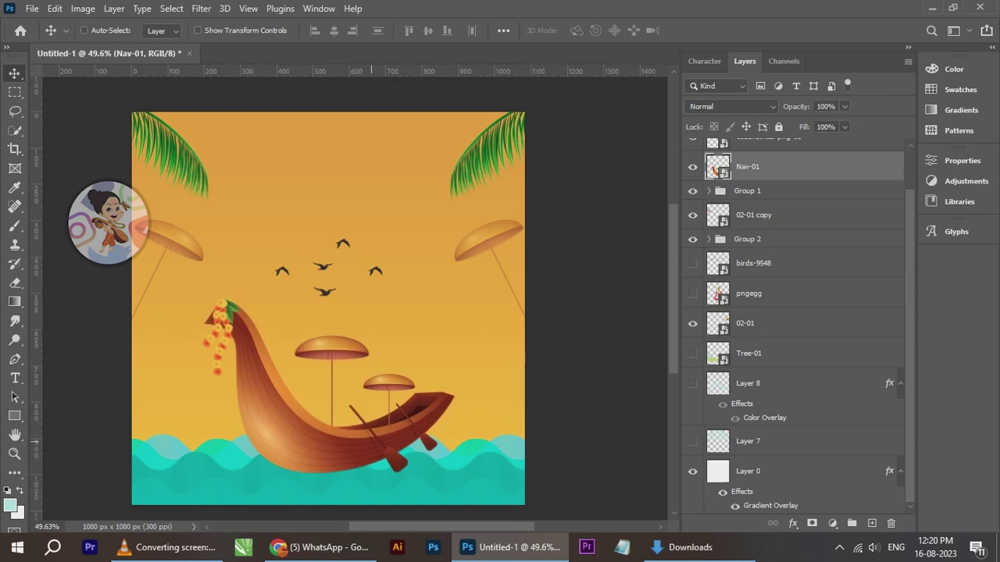
{"action": "key", "text": "ctrl+t"}
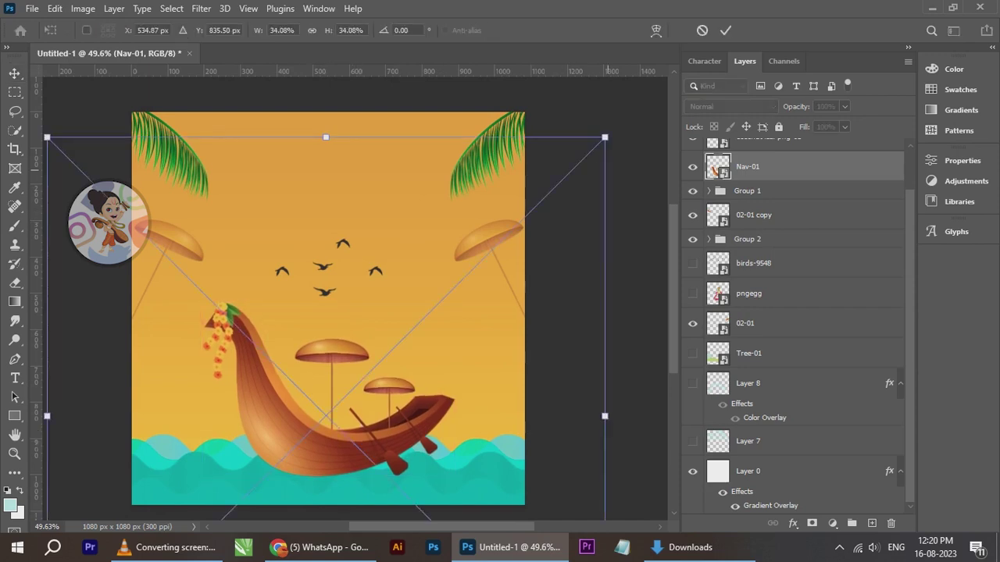
{"action": "left_click_drag", "start_coordinate": [325, 131], "coordinate": [311, 158]}
{"action": "key", "text": "Return"}
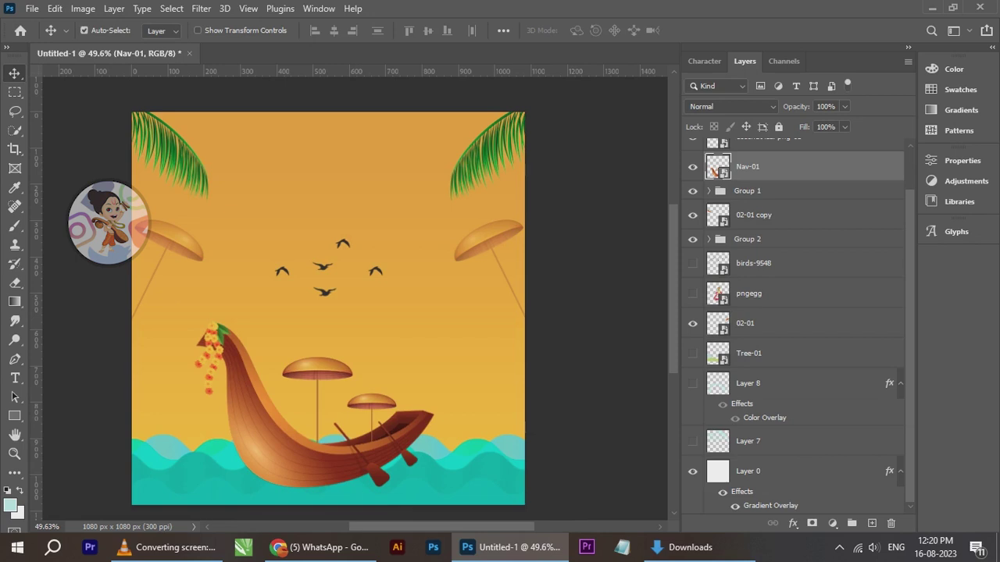
Centre the Nav-01 boat horizontally on the Layer 0 background and reselect only the boat layer
{"action": "left_click", "coordinate": [781, 471], "text": "ctrl"}
{"action": "left_click", "coordinate": [334, 30]}
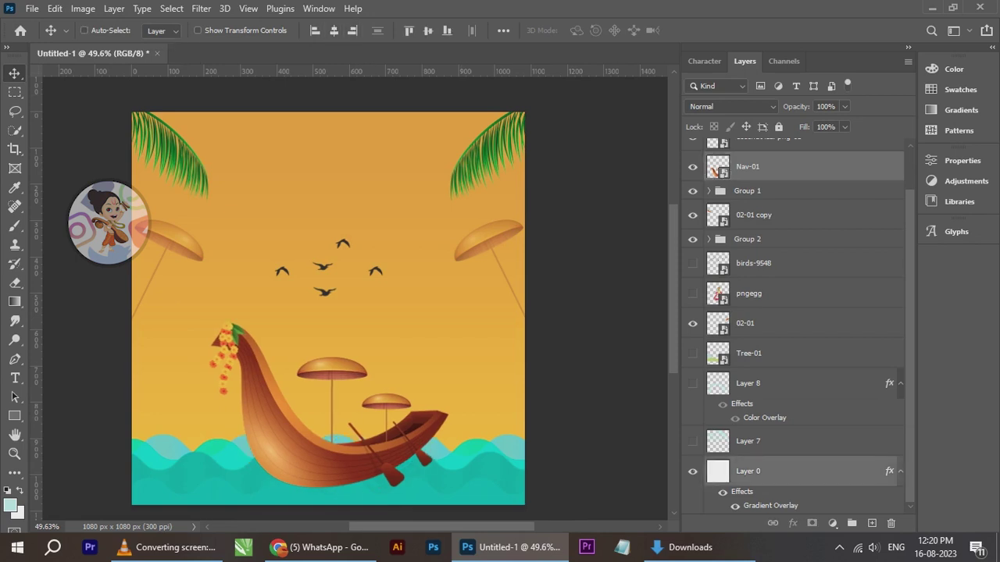
{"action": "left_click", "coordinate": [770, 167]}
Try placing another copy of birds-9548 as a tiny flock between the birds and the boat, and delete it
{"action": "scroll", "coordinate": [323, 358], "scroll_direction": "up", "scroll_amount": 2}
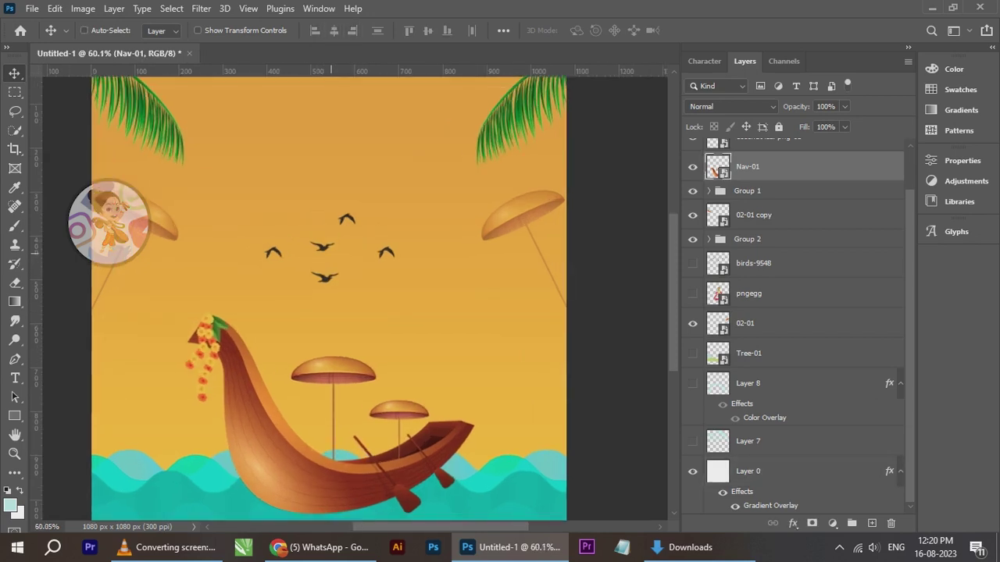
{"action": "right_click", "coordinate": [319, 244]}
{"action": "left_click", "coordinate": [336, 251]}
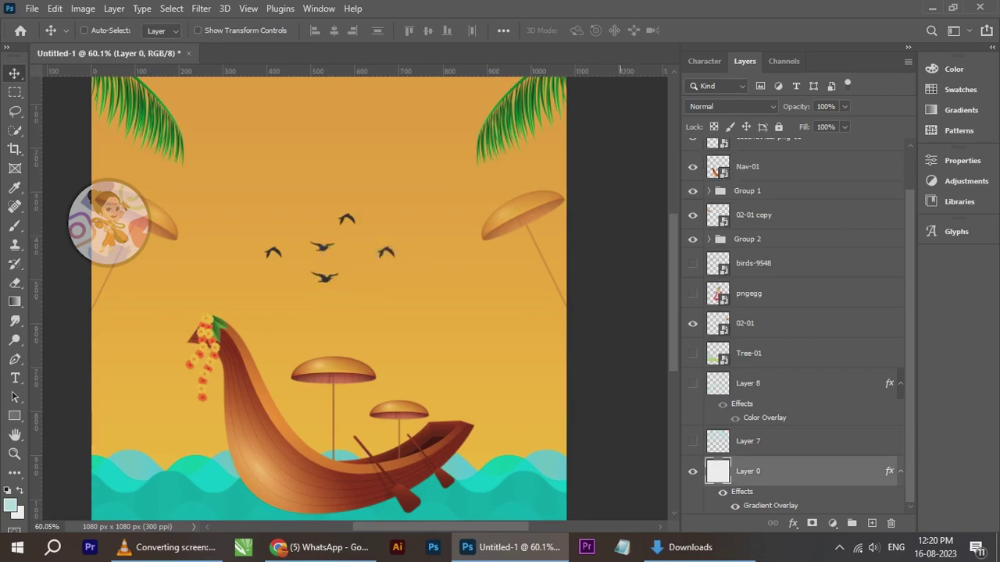
{"action": "left_click", "coordinate": [689, 546]}
{"action": "left_click_drag", "start_coordinate": [234, 270], "coordinate": [445, 448]}
{"action": "left_click_drag", "start_coordinate": [565, 297], "coordinate": [374, 303]}
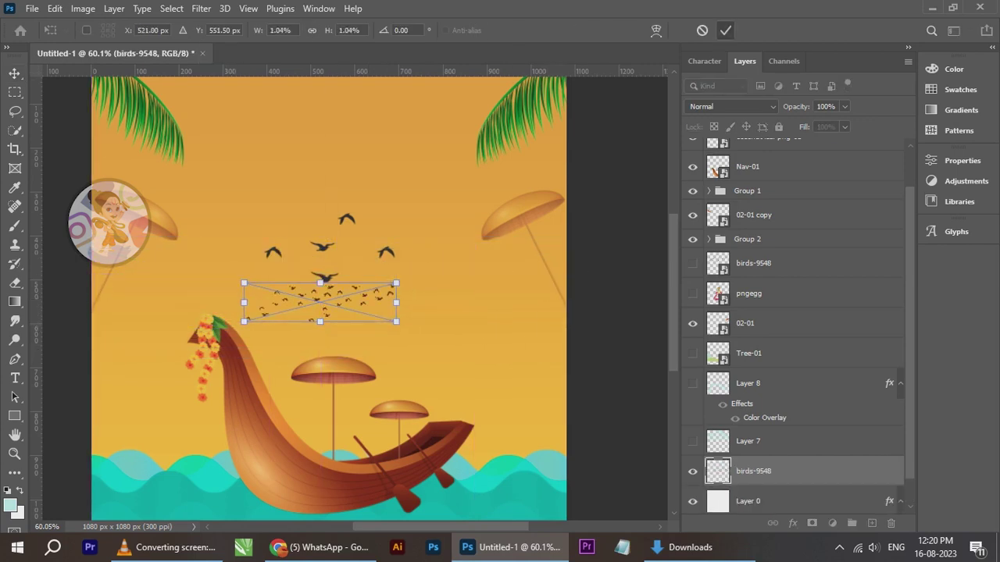
{"action": "key", "text": "Return"}
{"action": "scroll", "coordinate": [360, 295], "scroll_direction": "up", "scroll_amount": 1}
{"action": "key", "text": "Delete"}
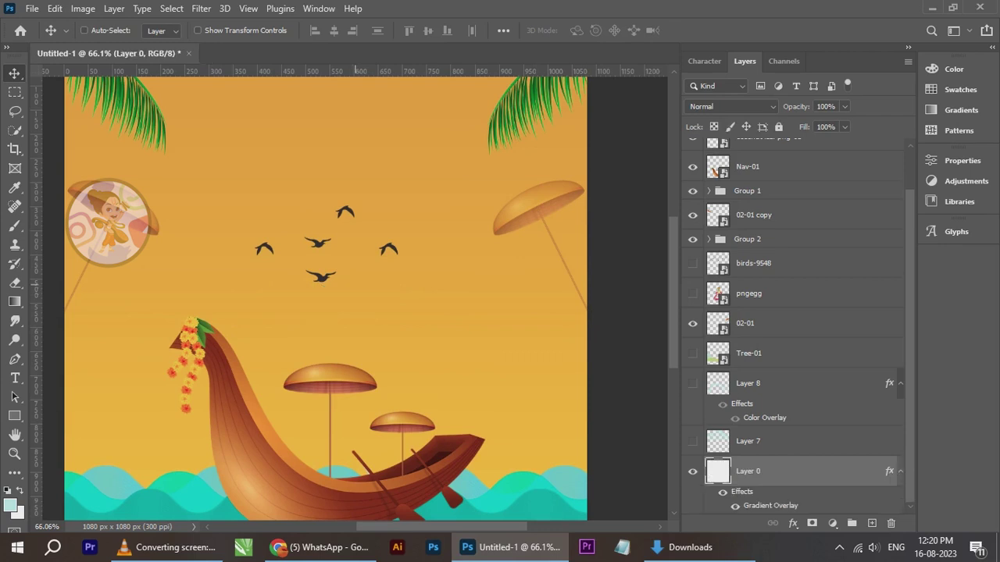
Select the middle gliding bird, Layer 4 in Group 2, and move it slightly down and left
{"action": "right_click", "coordinate": [314, 246]}
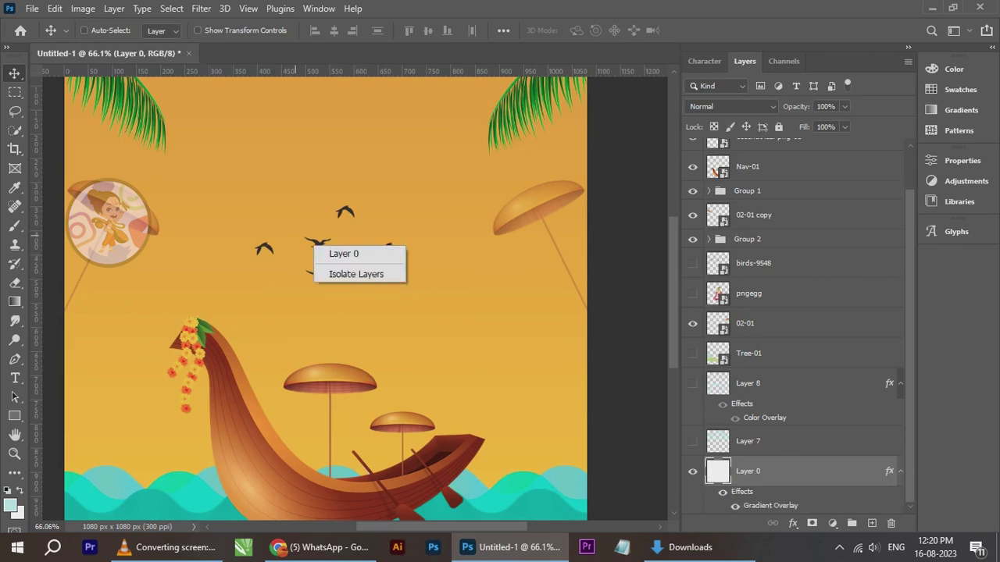
{"action": "key", "text": "Escape"}
{"action": "scroll", "coordinate": [316, 236], "scroll_direction": "up", "scroll_amount": 2}
{"action": "right_click", "coordinate": [314, 243]}
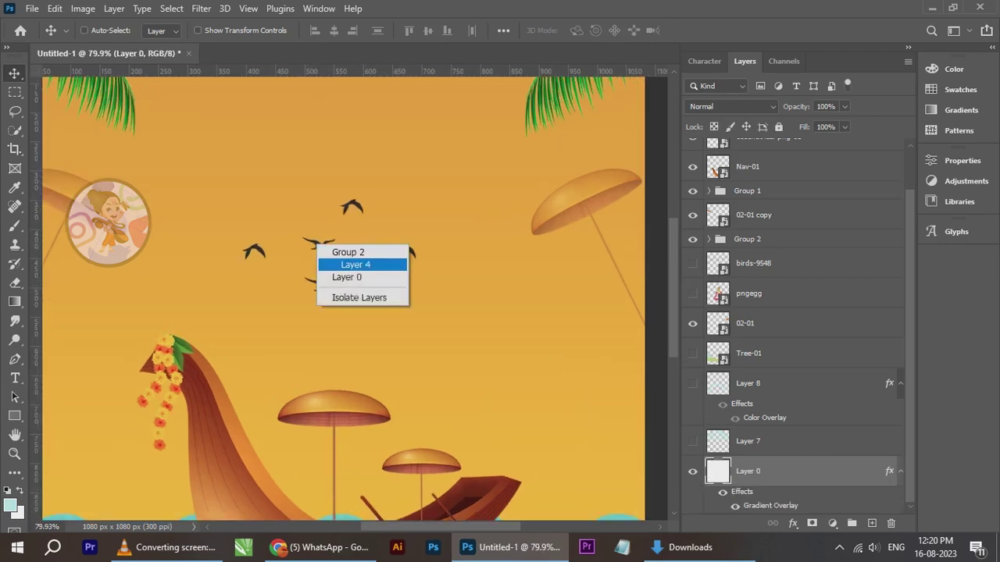
{"action": "left_click", "coordinate": [332, 261]}
{"action": "mouse_move", "coordinate": [321, 246]}
{"action": "left_mouse_down"}
{"action": "mouse_move", "coordinate": [288, 263]}
{"action": "mouse_move", "coordinate": [298, 225]}
{"action": "mouse_move", "coordinate": [319, 250]}
{"action": "left_mouse_up"}
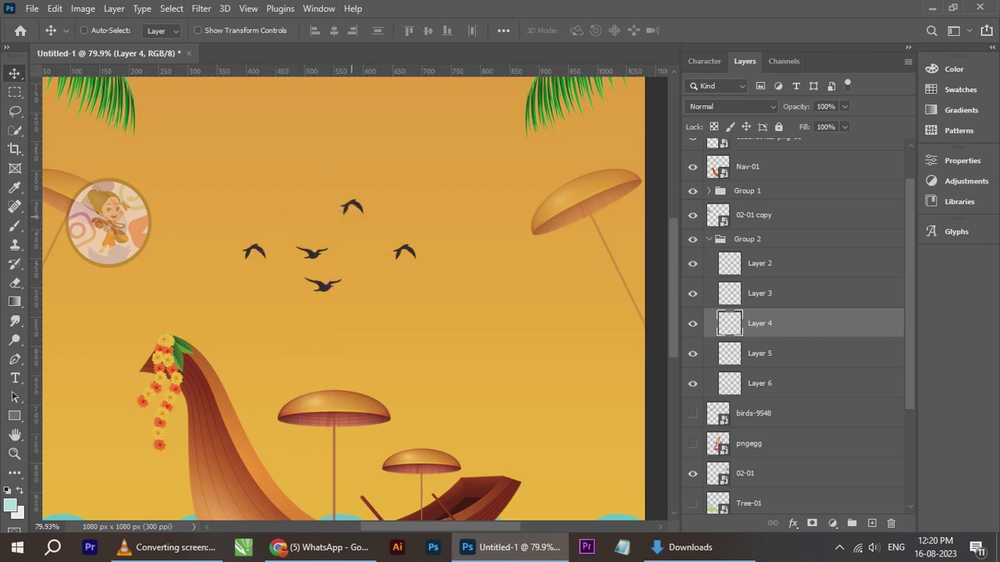
Move the topmost bird, Layer 5, down and left, and bring the rightmost bird, Layer 6, closer to the flock
{"action": "right_click", "coordinate": [349, 206]}
{"action": "left_click", "coordinate": [361, 222]}
{"action": "left_click_drag", "start_coordinate": [362, 223], "coordinate": [349, 238]}
{"action": "right_click", "coordinate": [408, 248]}
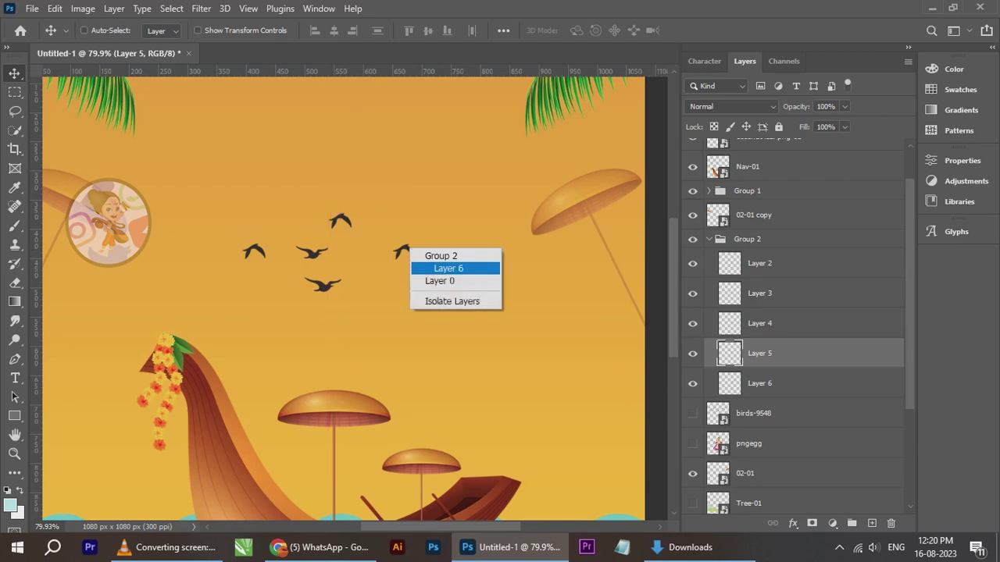
{"action": "left_click", "coordinate": [448, 268]}
{"action": "left_click_drag", "start_coordinate": [409, 248], "coordinate": [381, 255]}
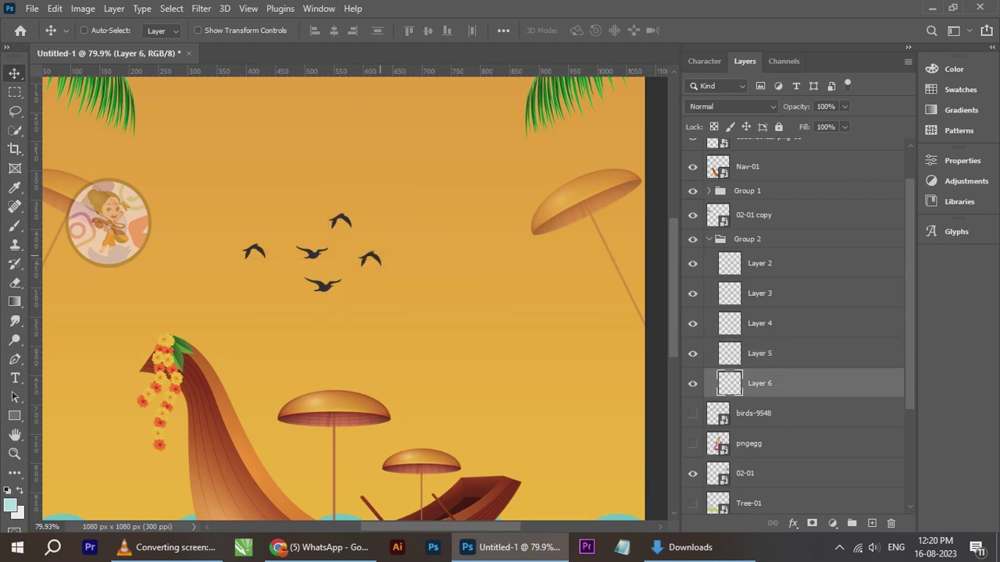
Duplicate the Layer 6 bird up and to its right, and the Layer 4 bird to below the leftmost bird
{"action": "key", "text": "ctrl"}
{"action": "left_click_drag", "start_coordinate": [370, 259], "coordinate": [399, 229]}
{"action": "right_click", "coordinate": [313, 255]}
{"action": "left_click", "coordinate": [343, 277]}
{"action": "left_click_drag", "start_coordinate": [314, 253], "coordinate": [259, 296]}
{"action": "key", "text": "ctrl"}
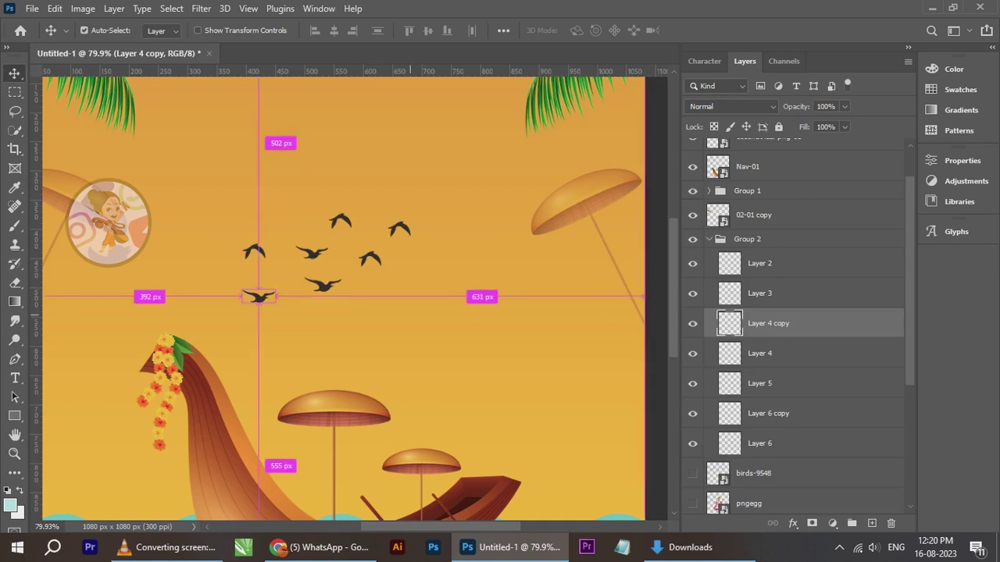
Duplicate the leftmost bird, Layer 2, and place the copy at the flock's upper right
{"action": "right_click", "coordinate": [254, 251]}
{"action": "left_click", "coordinate": [288, 268]}
{"action": "left_click_drag", "start_coordinate": [253, 252], "coordinate": [399, 189]}
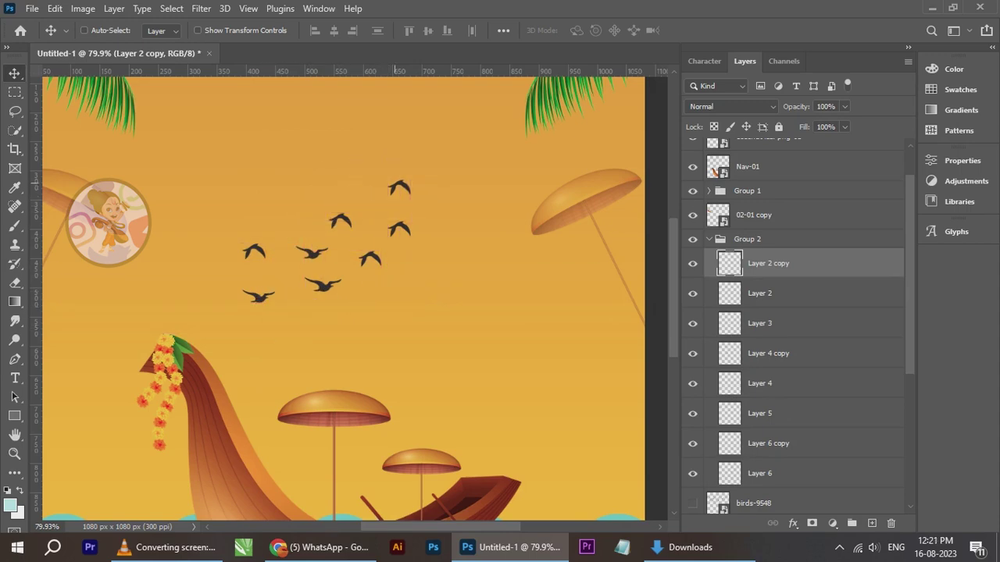
Rotate the Layer 2 copy slightly and move it down closer to the other upper-right birds
{"action": "scroll", "coordinate": [399, 189], "scroll_direction": "down", "scroll_amount": 2}
{"action": "scroll", "coordinate": [387, 261], "scroll_direction": "up", "scroll_amount": 1}
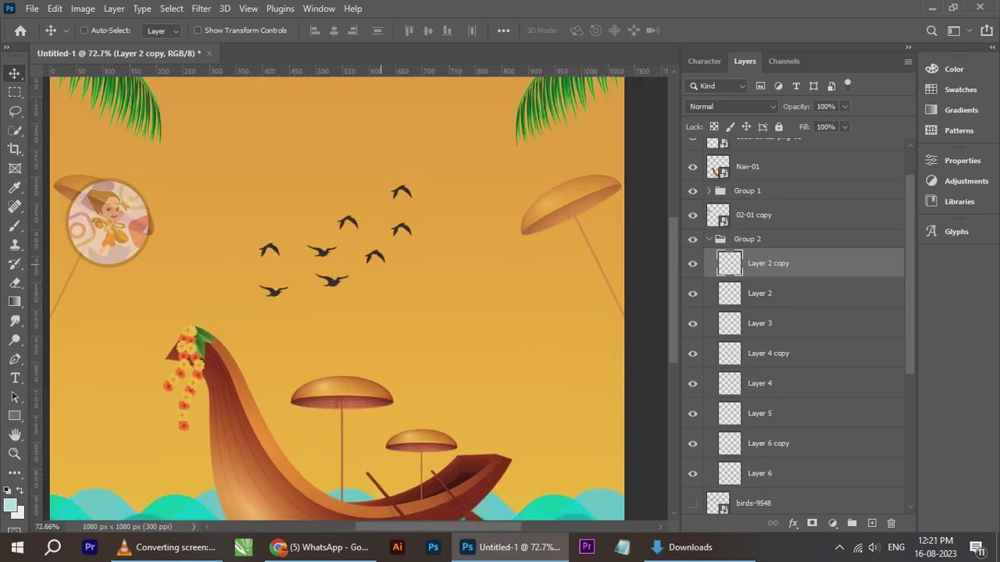
{"action": "scroll", "coordinate": [389, 212], "scroll_direction": "up", "scroll_amount": 1}
{"action": "key", "text": "ctrl+t"}
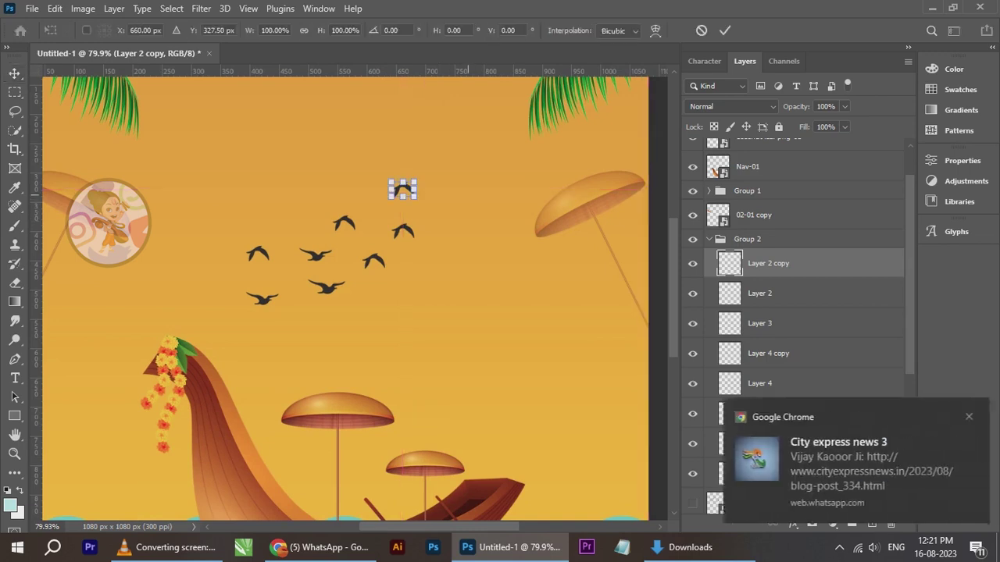
{"action": "left_click_drag", "start_coordinate": [467, 193], "coordinate": [467, 204]}
{"action": "left_click", "coordinate": [725, 30]}
{"action": "left_click_drag", "start_coordinate": [417, 173], "coordinate": [403, 208]}
{"action": "scroll", "coordinate": [421, 269], "scroll_direction": "down", "scroll_amount": 2}
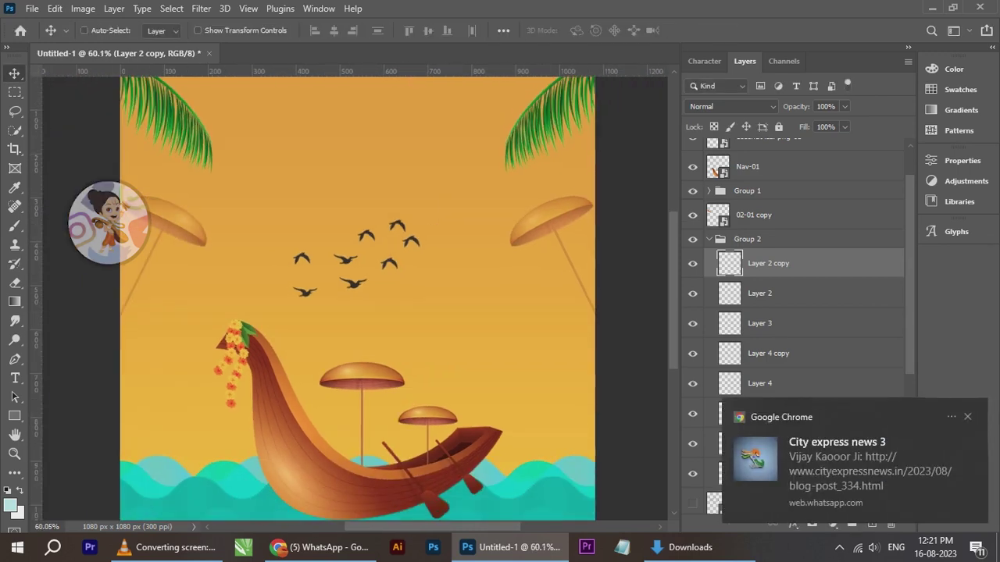
Collapse Group 2 and move the whole bird flock down and left, close to the boat's flowered prow
{"action": "left_click", "coordinate": [967, 417]}
{"action": "left_click", "coordinate": [709, 239]}
{"action": "scroll", "coordinate": [346, 266], "scroll_direction": "up", "scroll_amount": 2}
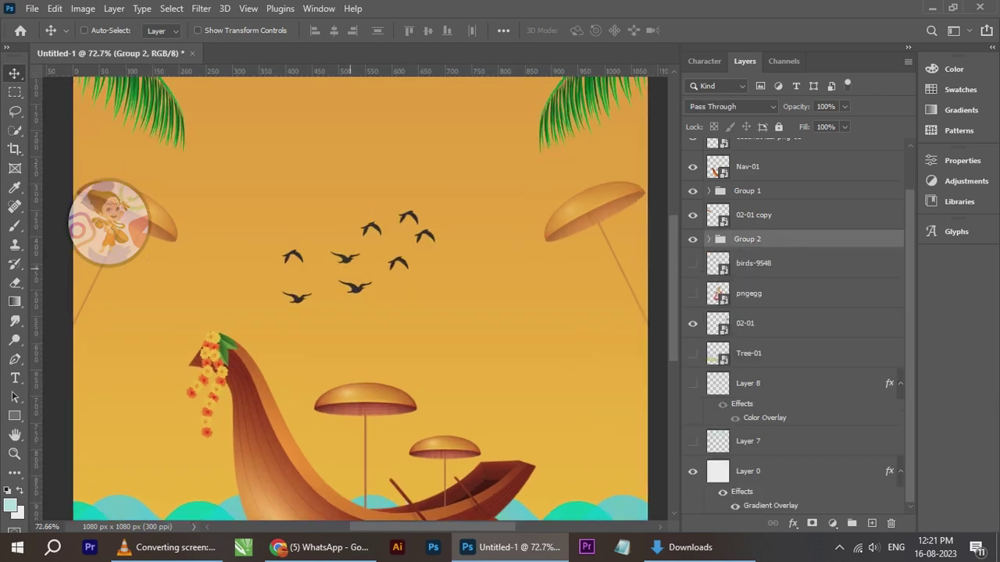
{"action": "scroll", "coordinate": [356, 209], "scroll_direction": "down", "scroll_amount": 1}
{"action": "key", "text": "ctrl+t"}
{"action": "left_click_drag", "start_coordinate": [356, 209], "coordinate": [312, 244]}
{"action": "key", "text": "Return"}
{"action": "scroll", "coordinate": [386, 313], "scroll_direction": "down", "scroll_amount": 6}
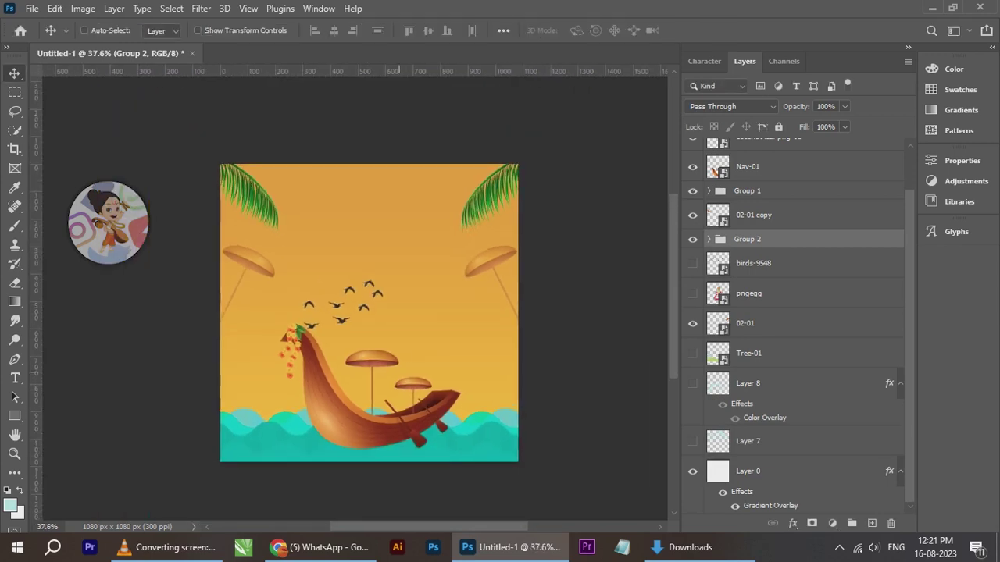
{"action": "scroll", "coordinate": [394, 397], "scroll_direction": "up", "scroll_amount": 2}
{"action": "scroll", "coordinate": [402, 388], "scroll_direction": "up", "scroll_amount": 1}
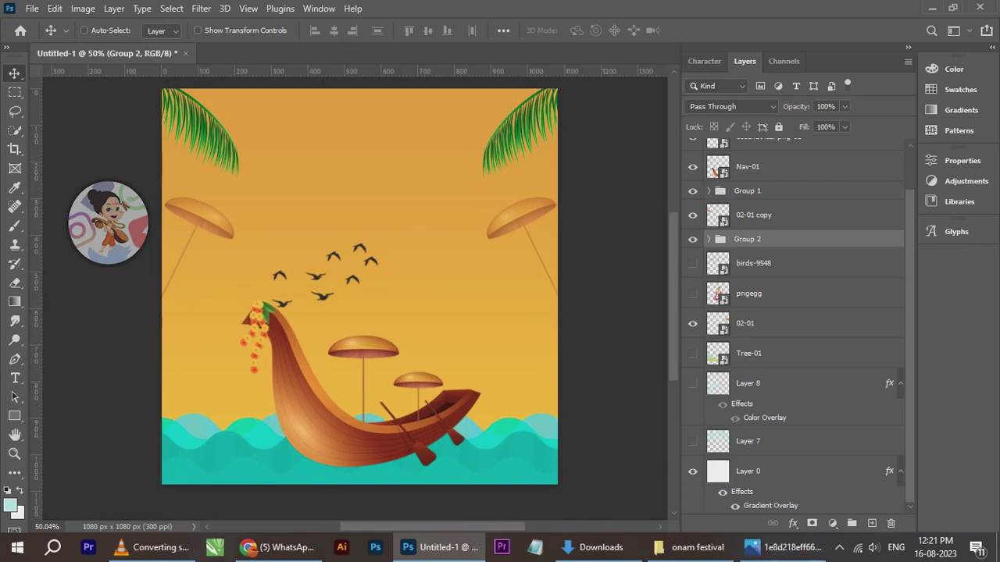
Draw a pale teal circle about 343 px in diameter behind the right-hand birds, directly above Layer 7
{"action": "left_click", "coordinate": [767, 442]}
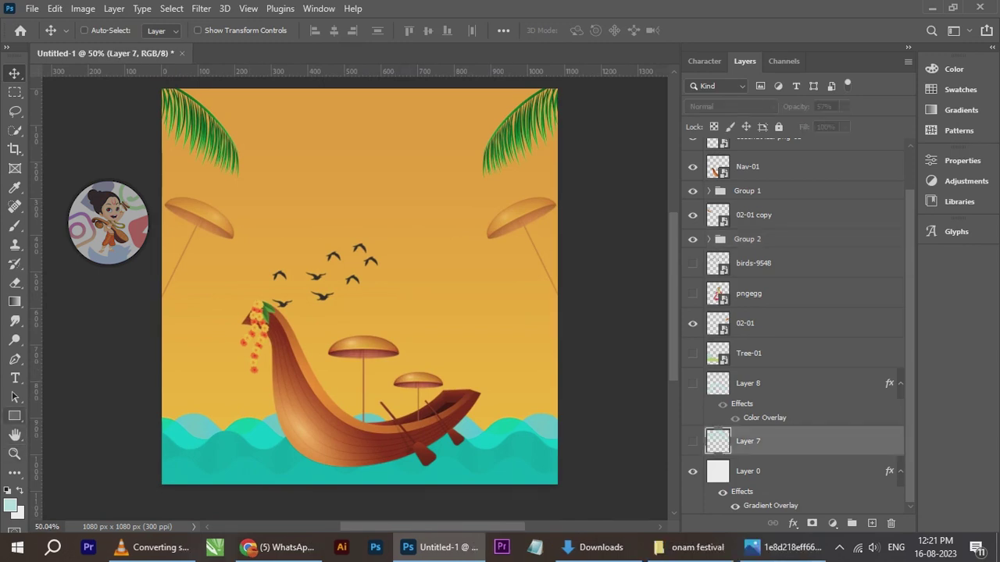
{"action": "right_click", "coordinate": [14, 415]}
{"action": "left_click", "coordinate": [71, 430]}
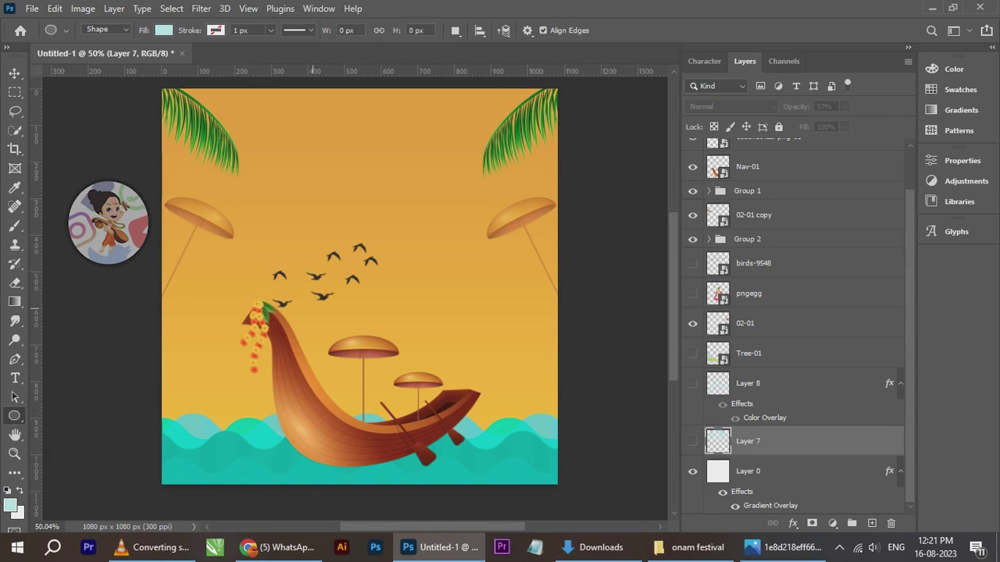
{"action": "left_click_drag", "start_coordinate": [334, 195], "coordinate": [467, 374]}
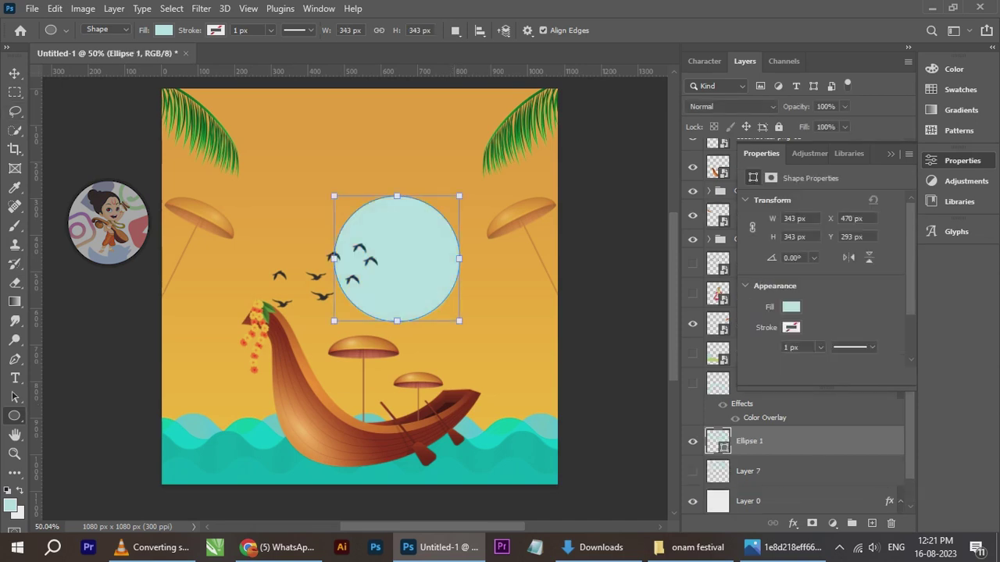
{"action": "left_click", "coordinate": [790, 306]}
{"action": "left_click", "coordinate": [847, 345]}
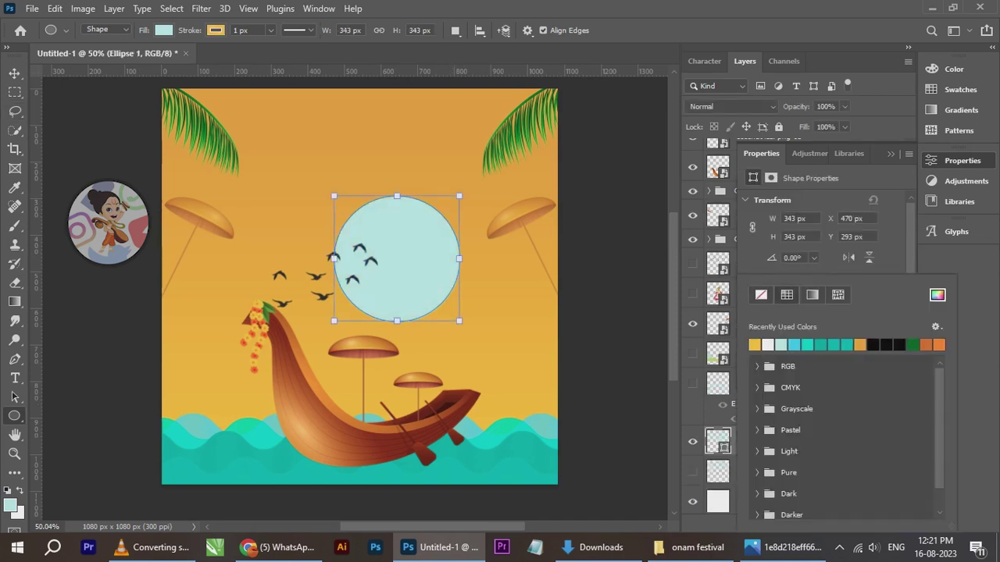
{"action": "key", "text": "Escape"}
{"action": "key", "text": "v"}
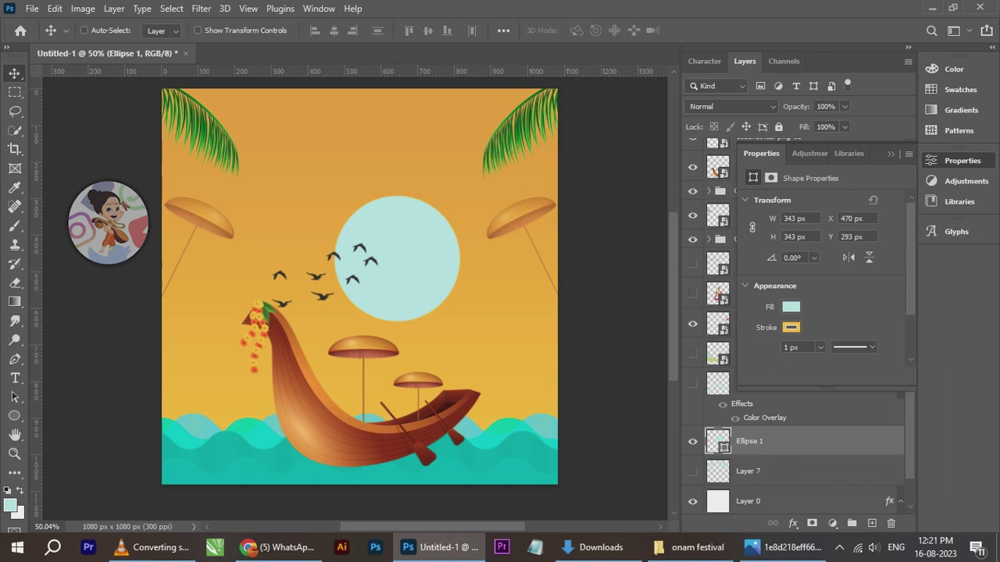
{"action": "left_click", "coordinate": [791, 307]}
{"action": "left_click", "coordinate": [761, 295]}
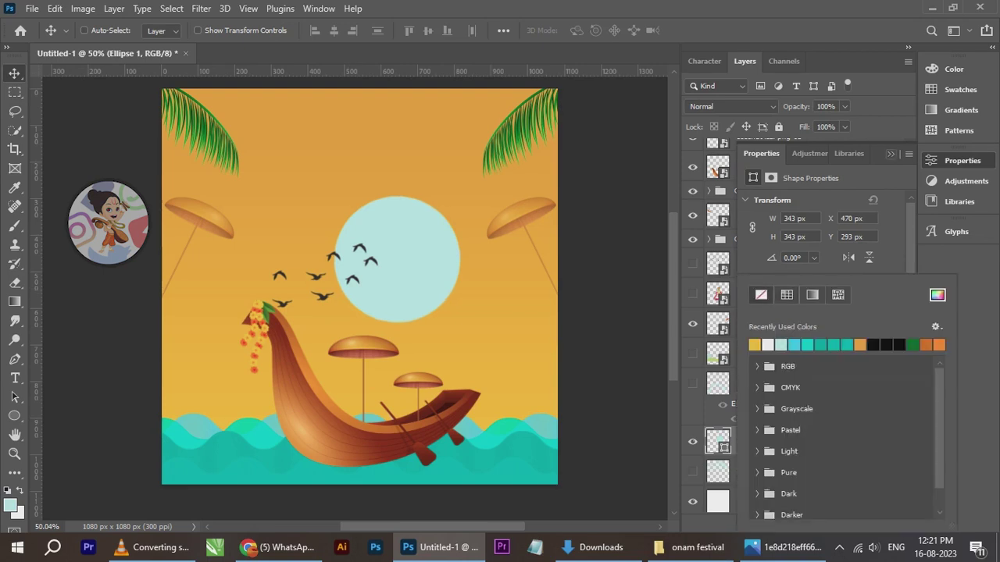
{"action": "left_click", "coordinate": [890, 154]}
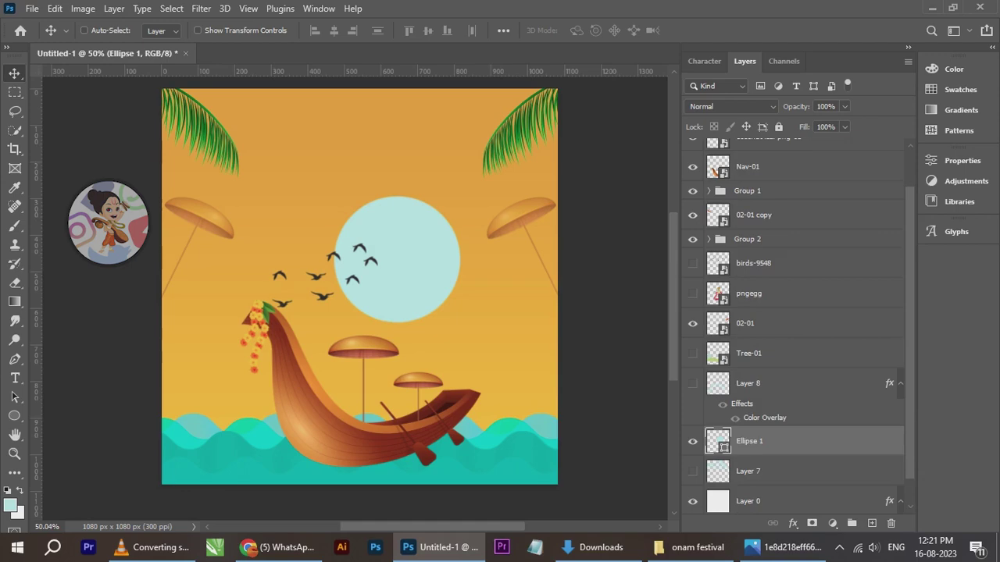
Add a Color Overlay to Ellipse 1, using a golden yellow sampled from the lower part of the poster's gradient background
{"action": "left_click", "coordinate": [792, 523]}
{"action": "left_click", "coordinate": [827, 461]}
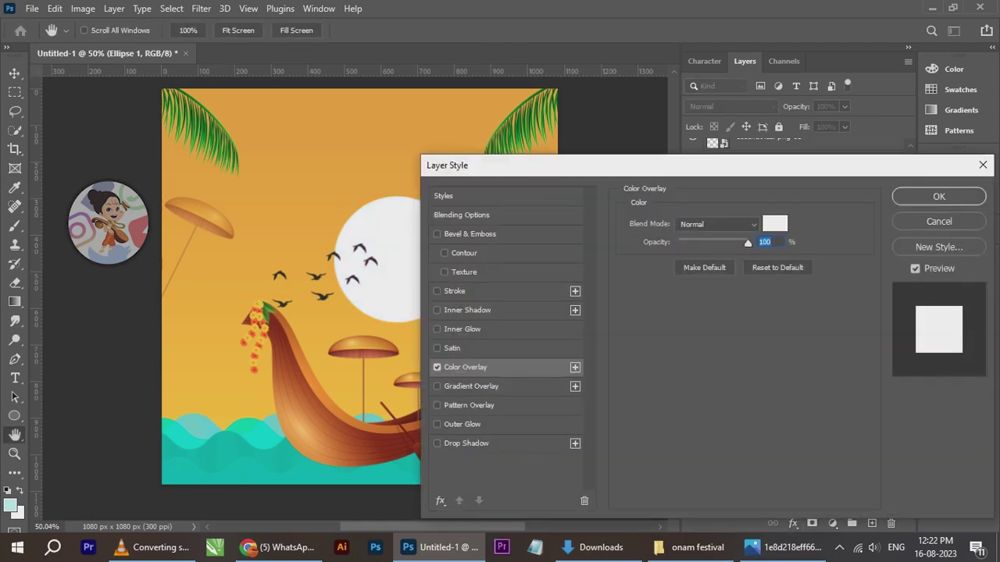
{"action": "left_click", "coordinate": [775, 224]}
{"action": "left_click", "coordinate": [183, 348]}
{"action": "left_click", "coordinate": [189, 360]}
{"action": "key", "text": "Return"}
{"action": "key", "text": "Return"}
Move the circle slightly left and scale it down to about 84%
{"action": "scroll", "coordinate": [341, 253], "scroll_direction": "up", "scroll_amount": 2}
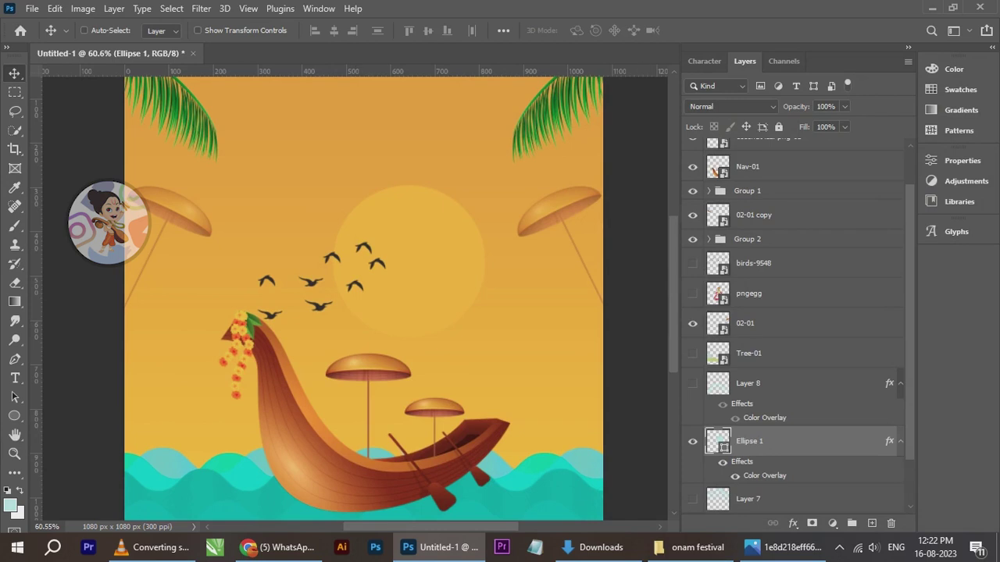
{"action": "scroll", "coordinate": [372, 295], "scroll_direction": "down", "scroll_amount": 2}
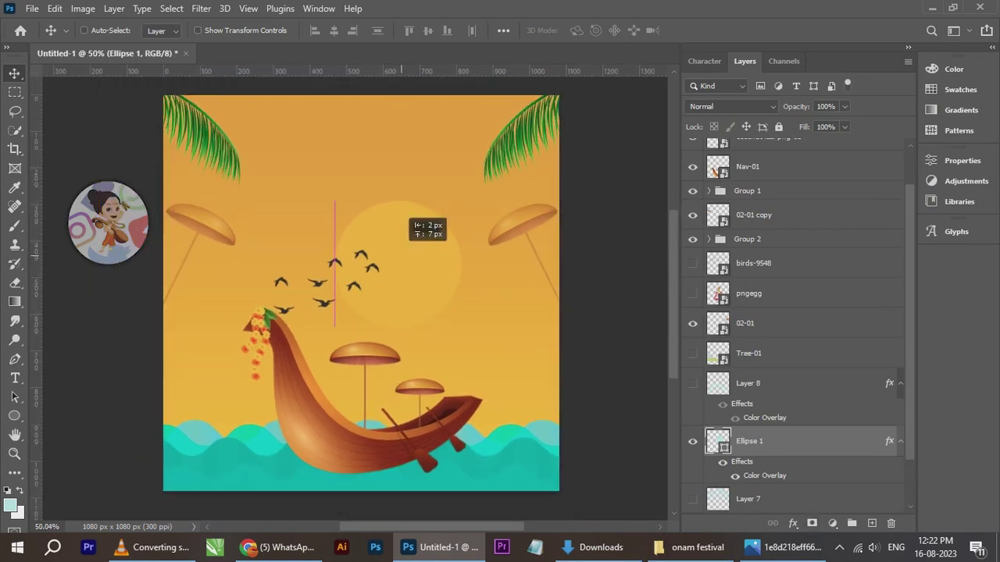
{"action": "scroll", "coordinate": [398, 299], "scroll_direction": "up", "scroll_amount": 2}
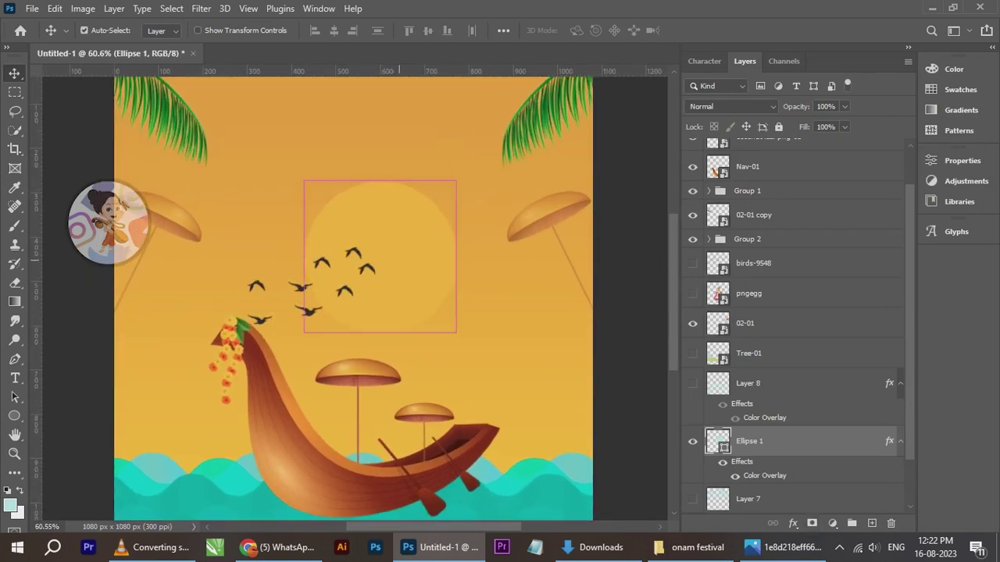
{"action": "key", "text": "ctrl+t"}
{"action": "left_click_drag", "start_coordinate": [455, 332], "coordinate": [432, 308]}
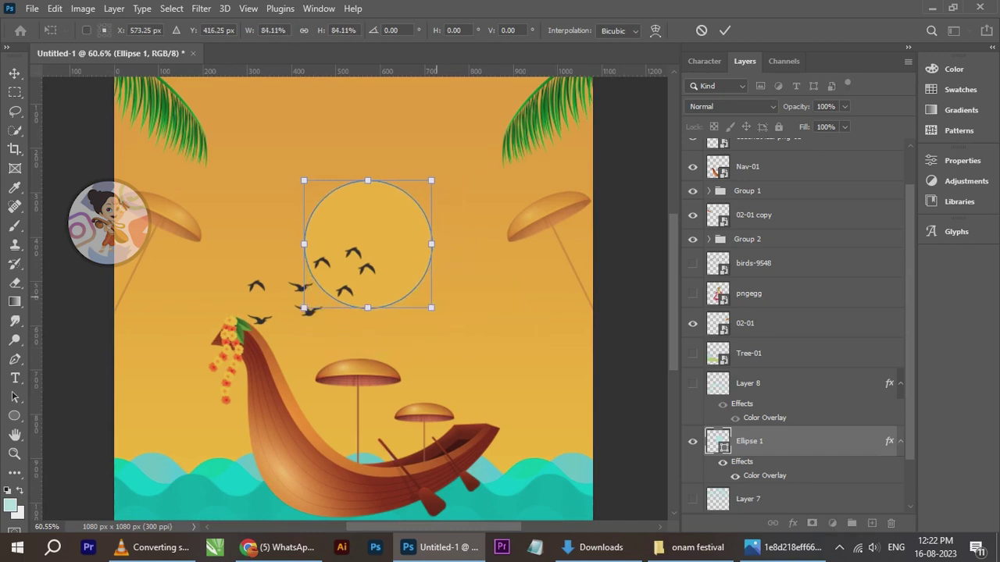
{"action": "left_click", "coordinate": [724, 30]}
Enlarge the circle to about 375 px in diameter and place it lower, between the birds and the boat's umbrellas
{"action": "scroll", "coordinate": [503, 219], "scroll_direction": "down", "scroll_amount": 1}
{"action": "scroll", "coordinate": [402, 210], "scroll_direction": "up", "scroll_amount": 1}
{"action": "left_click_drag", "start_coordinate": [402, 211], "coordinate": [399, 221]}
{"action": "key", "text": "ctrl+0"}
{"action": "key", "text": "ctrl+t"}
{"action": "left_click_drag", "start_coordinate": [443, 316], "coordinate": [443, 348]}
{"action": "key", "text": "Return"}
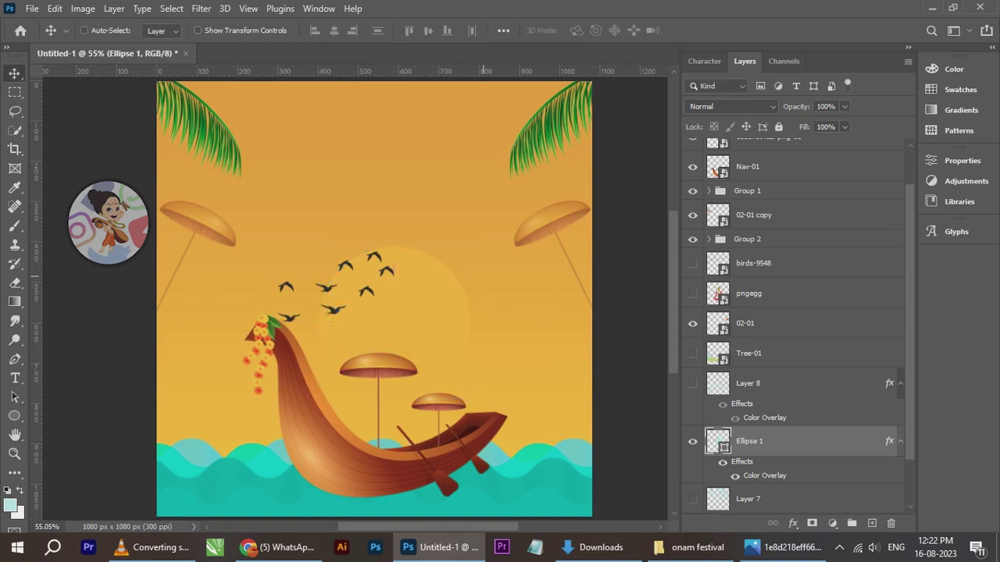
Nudge the circle up a little so it sits behind the right-hand birds
{"action": "left_click_drag", "start_coordinate": [429, 318], "coordinate": [429, 310]}
{"action": "scroll", "coordinate": [453, 326], "scroll_direction": "down", "scroll_amount": 1}
{"action": "scroll", "coordinate": [395, 326], "scroll_direction": "up", "scroll_amount": 1}
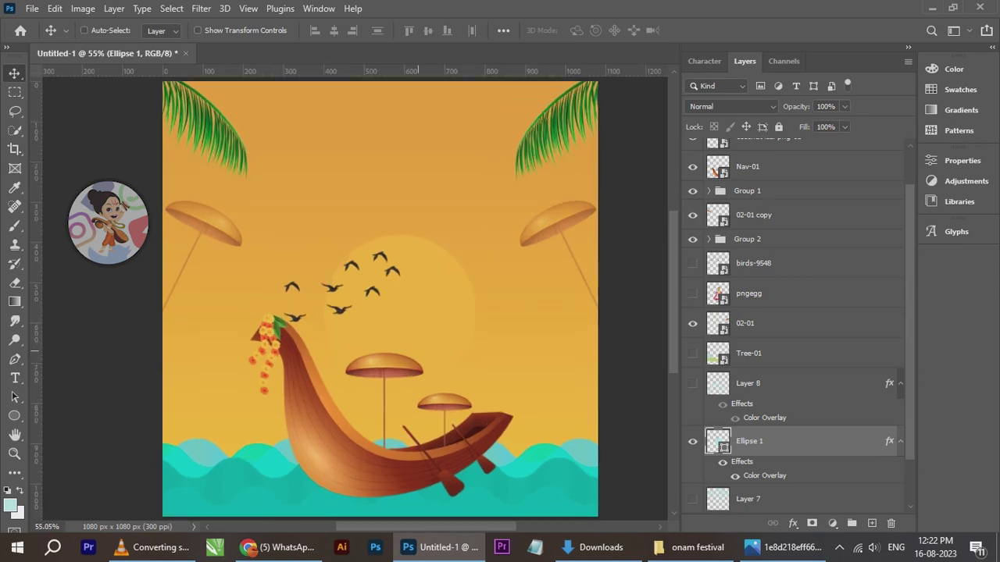
{"action": "scroll", "coordinate": [417, 350], "scroll_direction": "down", "scroll_amount": 1}
{"action": "scroll", "coordinate": [419, 322], "scroll_direction": "up", "scroll_amount": 1}
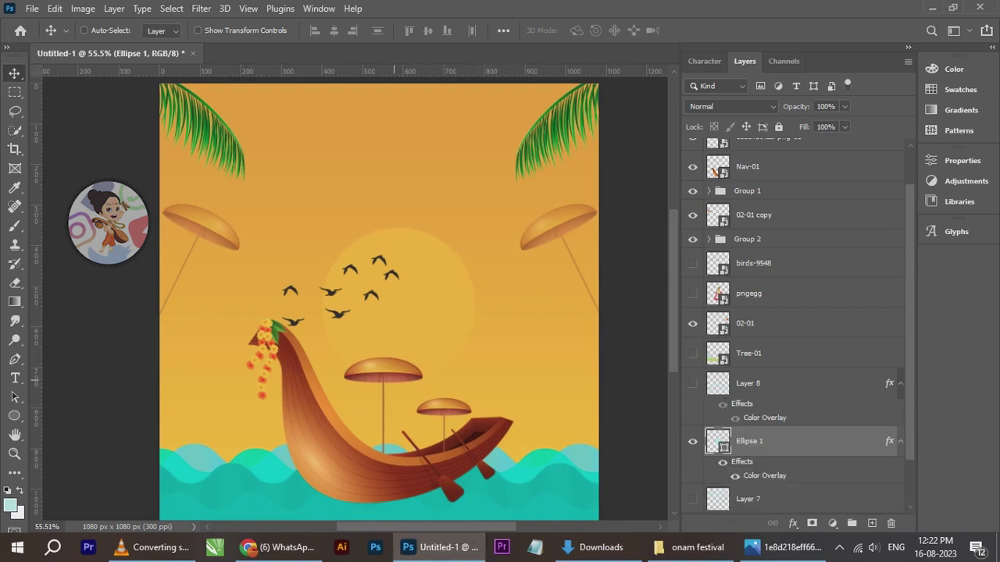
Select the bird flock, Group 2, and move it about 26 px to the right over the circle
{"action": "scroll", "coordinate": [410, 153], "scroll_direction": "up", "scroll_amount": 1}
{"action": "right_click", "coordinate": [325, 289]}
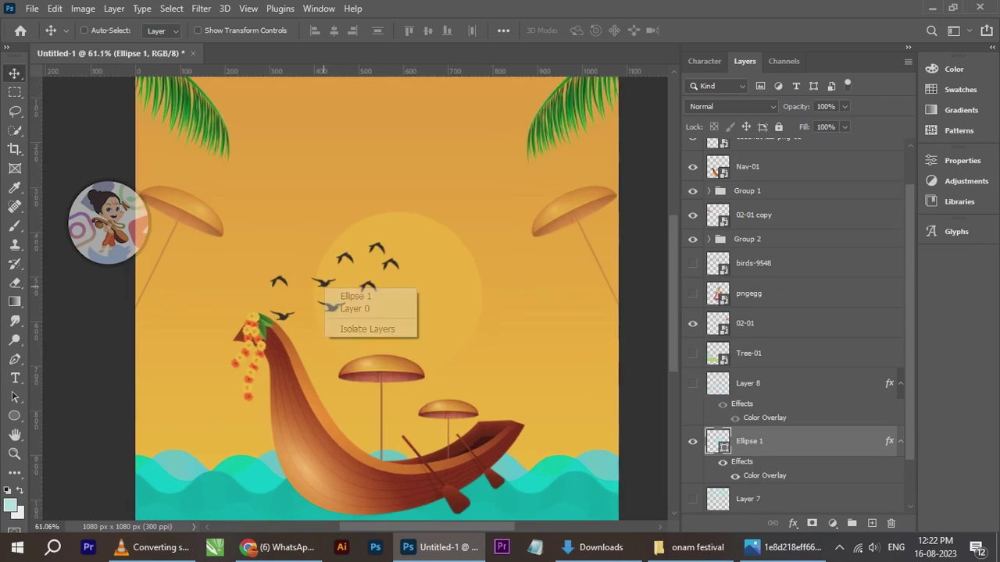
{"action": "left_click", "coordinate": [747, 239]}
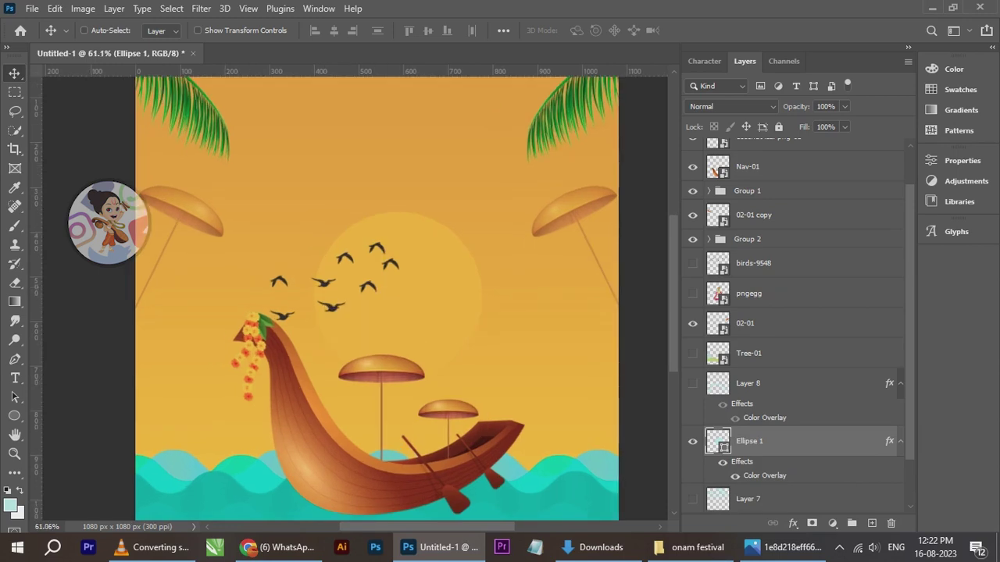
{"action": "left_click", "coordinate": [747, 239]}
{"action": "left_click", "coordinate": [692, 239]}
{"action": "left_click", "coordinate": [692, 239]}
{"action": "left_click_drag", "start_coordinate": [330, 306], "coordinate": [341, 306]}
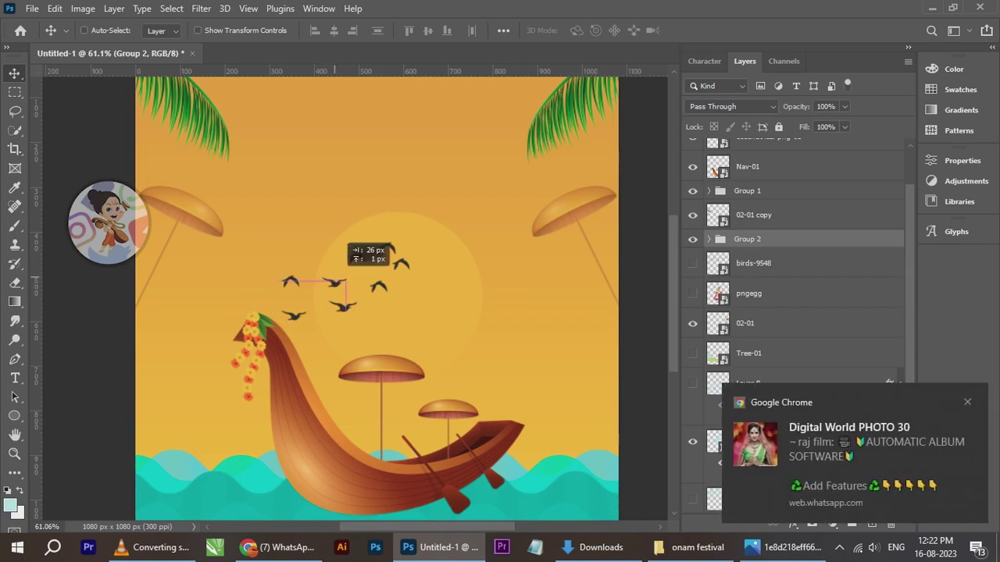
Scale the bird flock down slightly and shift it right and down over the circle
{"action": "key", "text": "ctrl+t"}
{"action": "left_click_drag", "start_coordinate": [410, 319], "coordinate": [387, 306]}
{"action": "key", "text": "Return"}
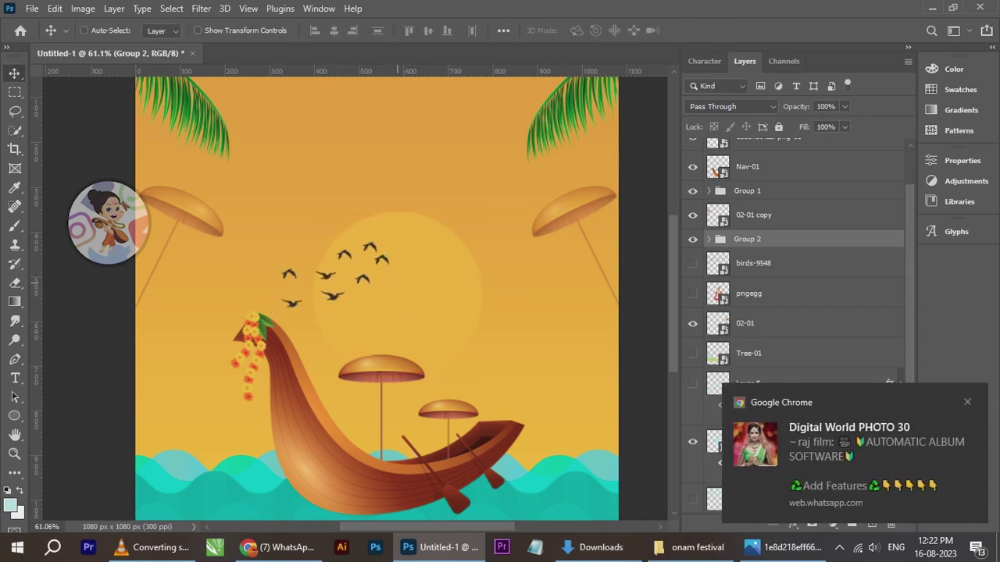
{"action": "left_click_drag", "start_coordinate": [340, 271], "coordinate": [355, 278]}
Select Ellipse 1 and move the circle slightly down behind the bird flock
{"action": "scroll", "coordinate": [467, 305], "scroll_direction": "down", "scroll_amount": 2}
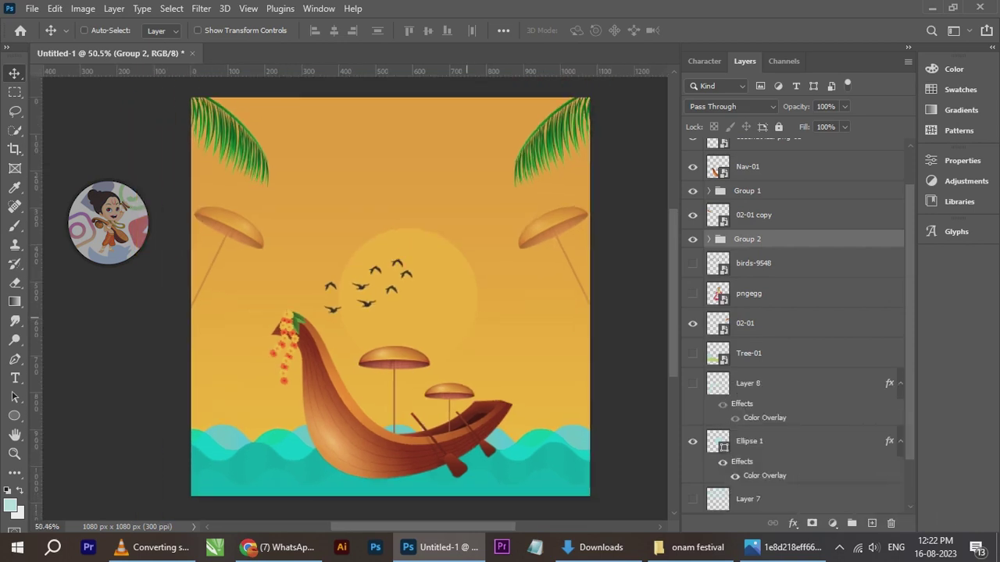
{"action": "scroll", "coordinate": [451, 296], "scroll_direction": "up", "scroll_amount": 1}
{"action": "right_click", "coordinate": [423, 253]}
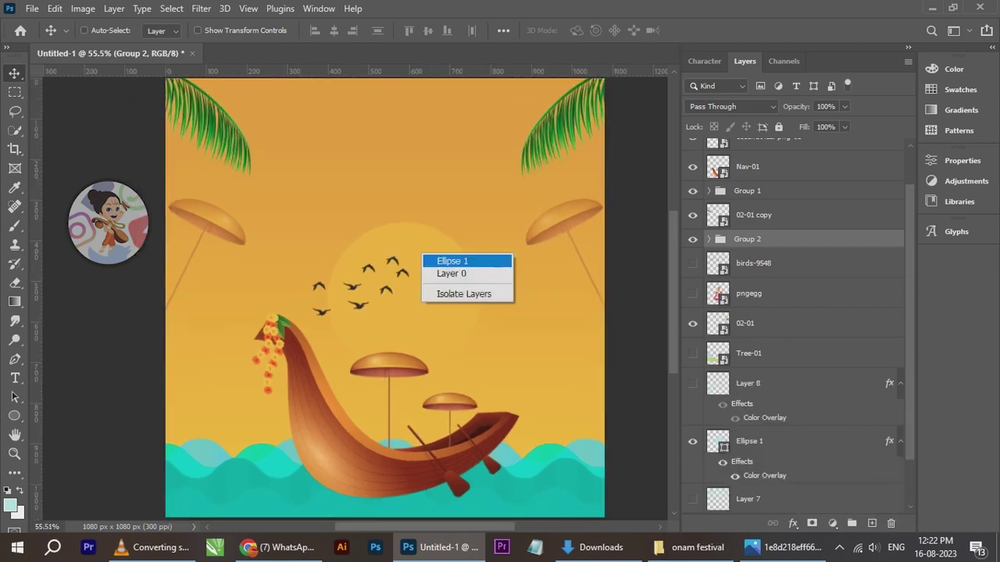
{"action": "left_click", "coordinate": [436, 261]}
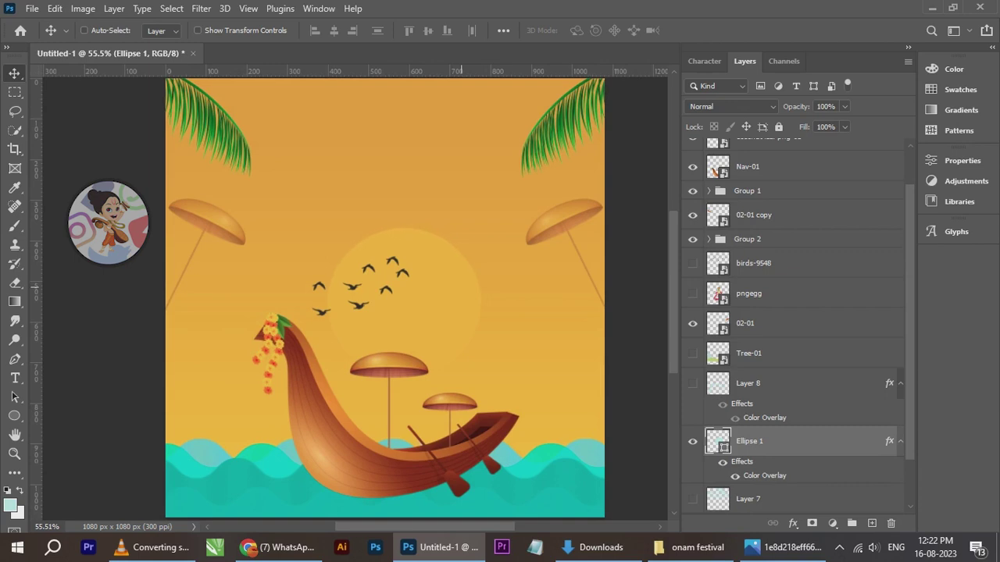
{"action": "scroll", "coordinate": [449, 265], "scroll_direction": "down", "scroll_amount": 1}
{"action": "scroll", "coordinate": [449, 266], "scroll_direction": "up", "scroll_amount": 1}
{"action": "scroll", "coordinate": [437, 266], "scroll_direction": "down", "scroll_amount": 1}
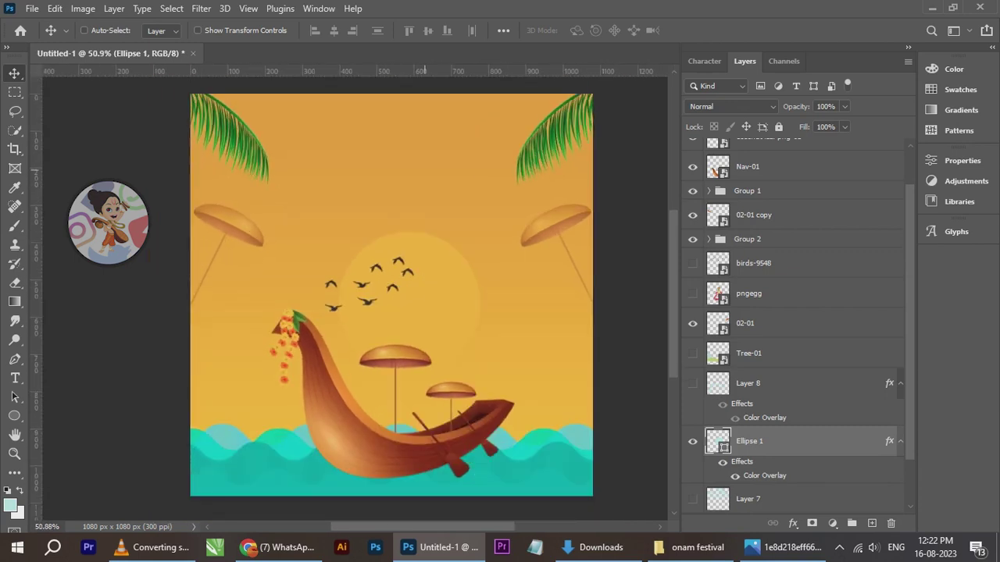
{"action": "scroll", "coordinate": [432, 219], "scroll_direction": "up", "scroll_amount": 1}
{"action": "scroll", "coordinate": [434, 220], "scroll_direction": "down", "scroll_amount": 1}
{"action": "left_click_drag", "start_coordinate": [483, 246], "coordinate": [468, 241]}
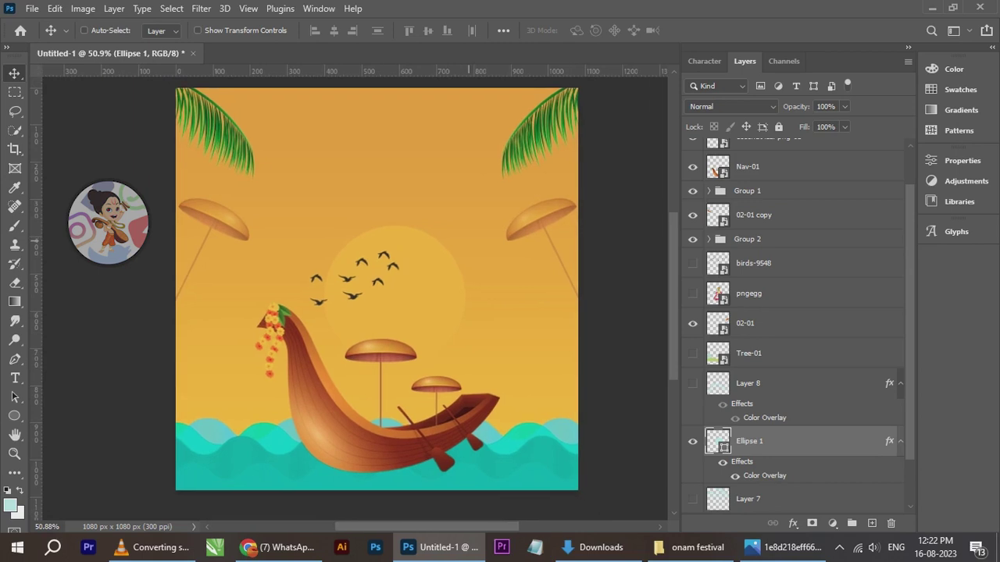
Select Ellipse 1 together with Layer 0 and align their horizontal centers
{"action": "right_click", "coordinate": [418, 262]}
{"action": "left_click", "coordinate": [451, 271]}
{"action": "scroll", "coordinate": [796, 375], "scroll_direction": "down", "scroll_amount": 2}
{"action": "left_click", "coordinate": [781, 471], "text": "ctrl"}
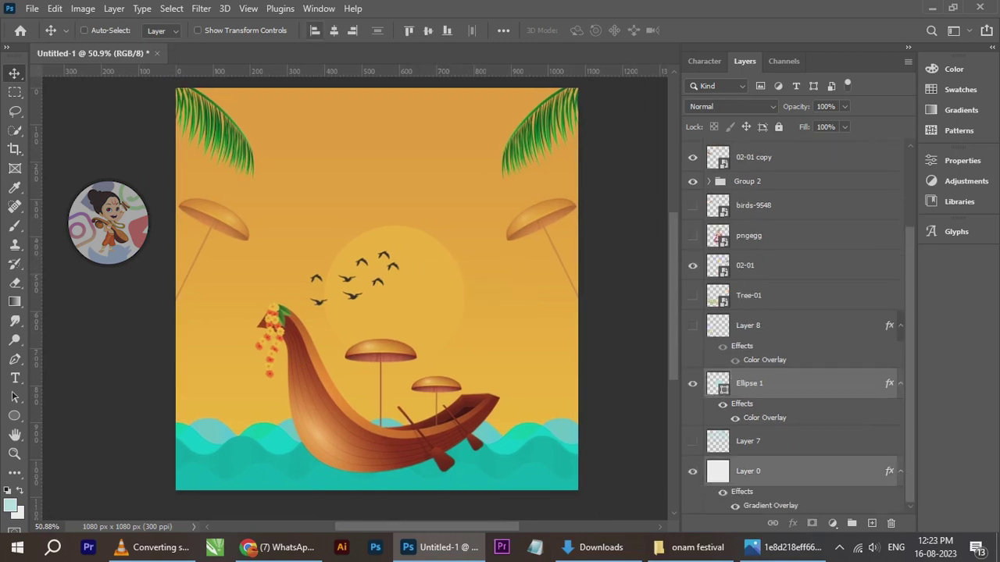
{"action": "left_click", "coordinate": [333, 29]}
Try a copy of the circle behind the coconut leaf in the poster's upper-left corner, and delete it
{"action": "left_click", "coordinate": [781, 384]}
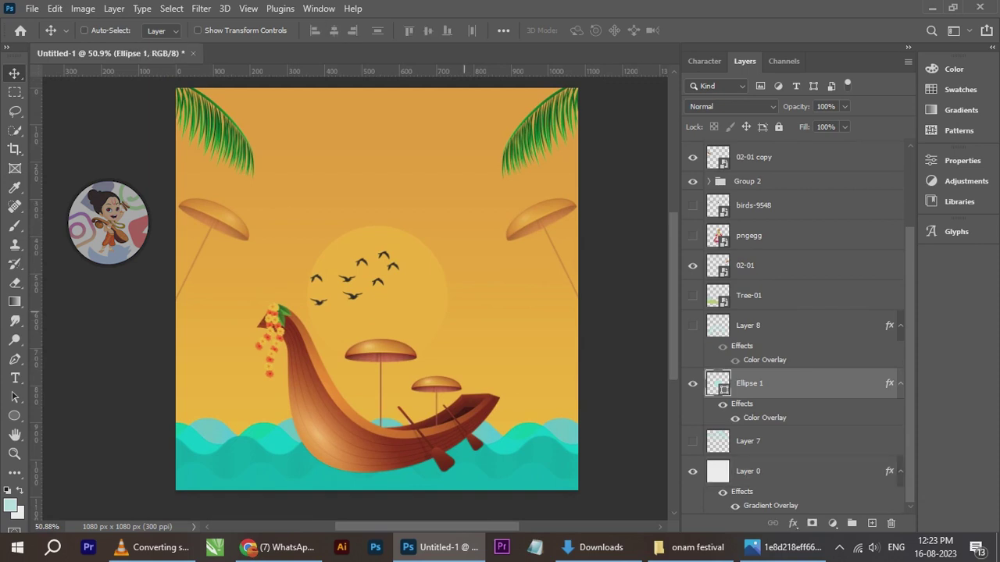
{"action": "left_click_drag", "start_coordinate": [415, 274], "coordinate": [322, 82]}
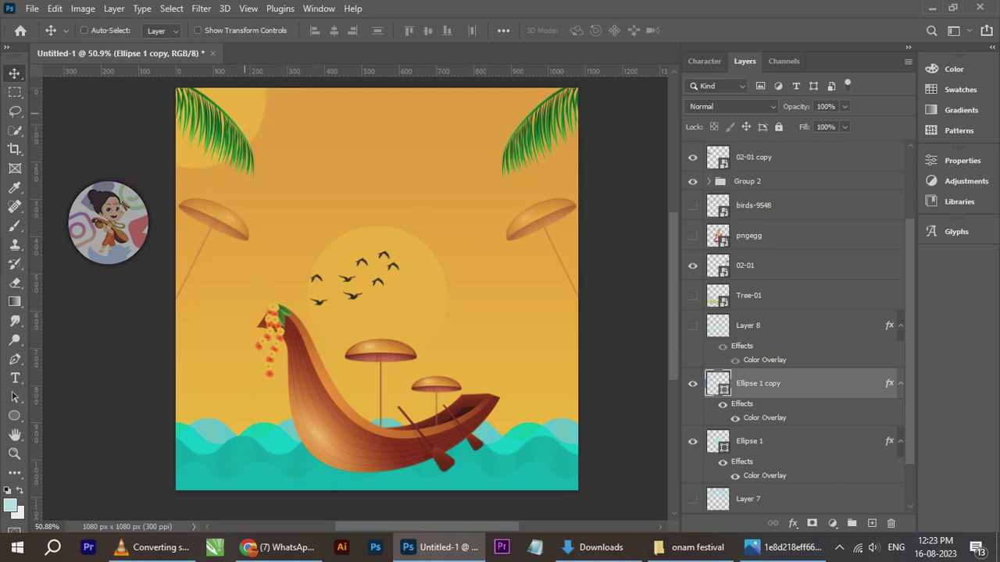
{"action": "key", "text": "Delete"}
Select the bird flock, Group 2, and enlarge it slightly in front of the circle
{"action": "scroll", "coordinate": [531, 279], "scroll_direction": "up", "scroll_amount": 1}
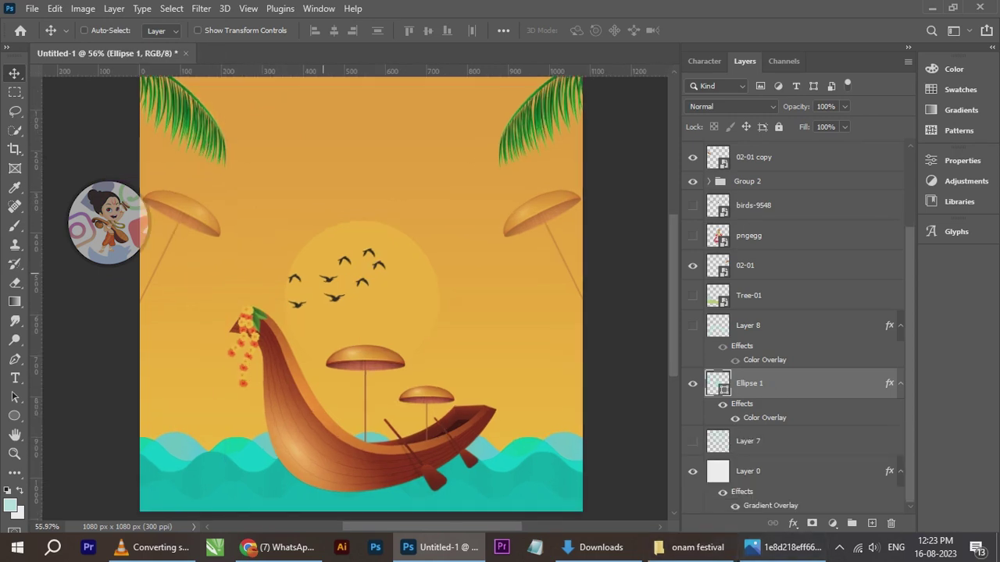
{"action": "right_click", "coordinate": [323, 275]}
{"action": "right_click", "coordinate": [296, 279]}
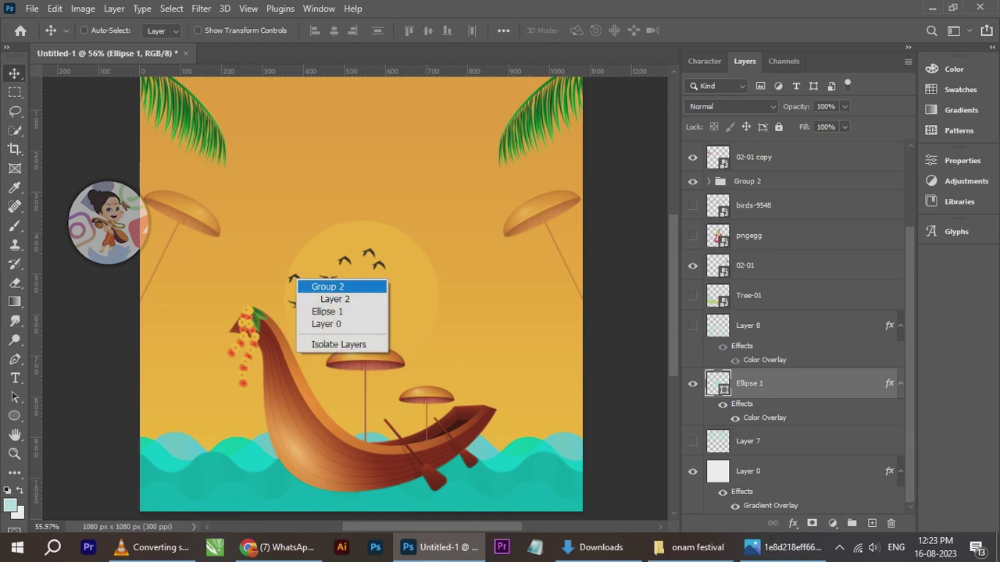
{"action": "left_click", "coordinate": [308, 286]}
{"action": "scroll", "coordinate": [380, 290], "scroll_direction": "down", "scroll_amount": 3}
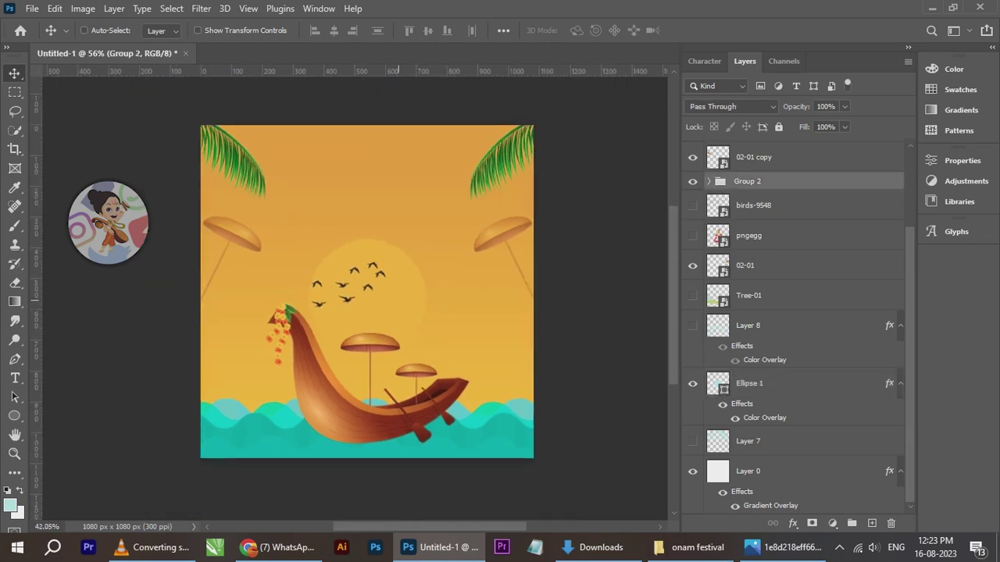
{"action": "scroll", "coordinate": [369, 292], "scroll_direction": "up", "scroll_amount": 2}
{"action": "key", "text": "ctrl+t"}
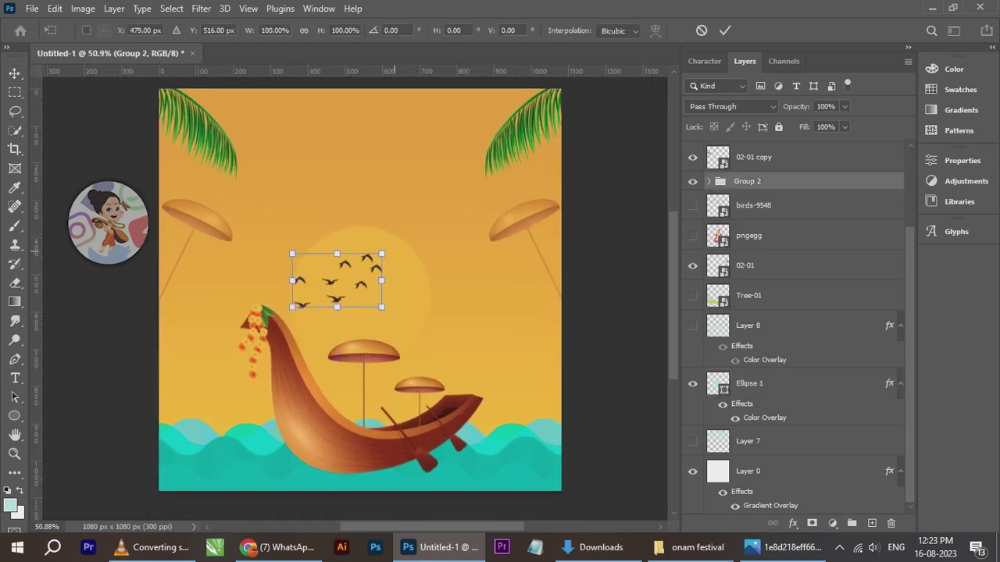
{"action": "left_click_drag", "start_coordinate": [381, 253], "coordinate": [394, 245]}
{"action": "left_click", "coordinate": [724, 30]}
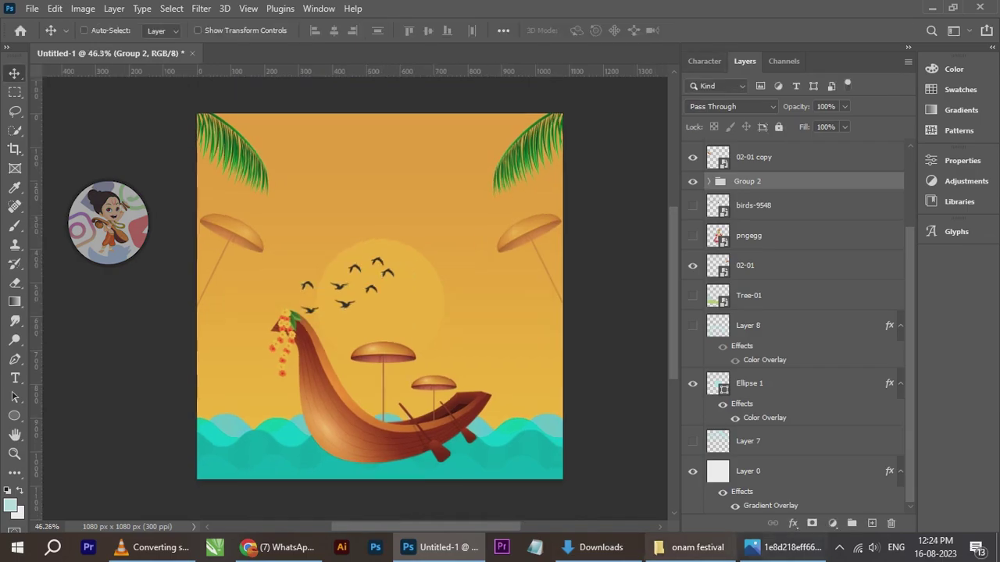
Open the Happy onam text file from the onam festival folder and copy the words "Happy Onam"
{"action": "left_click", "coordinate": [691, 546]}
{"action": "double_click", "coordinate": [713, 109]}
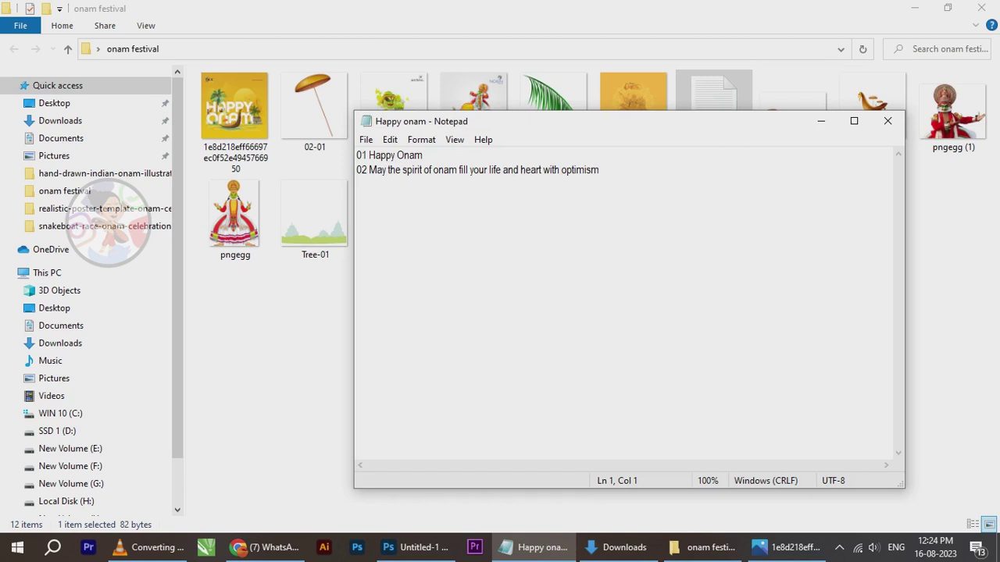
{"action": "left_click_drag", "start_coordinate": [368, 154], "coordinate": [426, 155]}
{"action": "key", "text": "ctrl+c"}
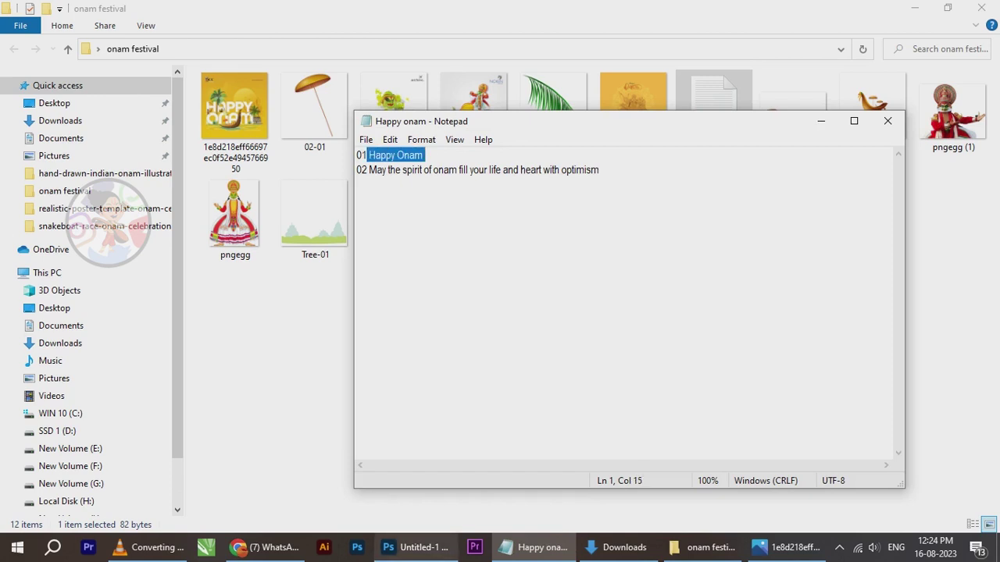
Switch back to Photoshop, paste "Happy Onam" as a 14 pt text layer and place it centered between the coconut leaves
{"action": "left_click", "coordinate": [414, 547]}
{"action": "key", "text": "t"}
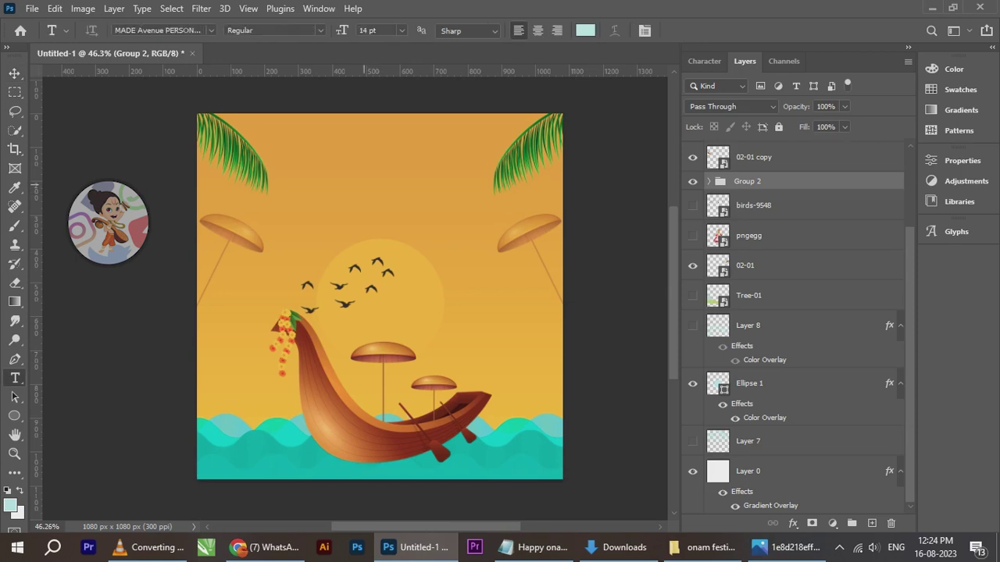
{"action": "left_click", "coordinate": [364, 186]}
{"action": "scroll", "coordinate": [364, 185], "scroll_direction": "up", "scroll_amount": 2}
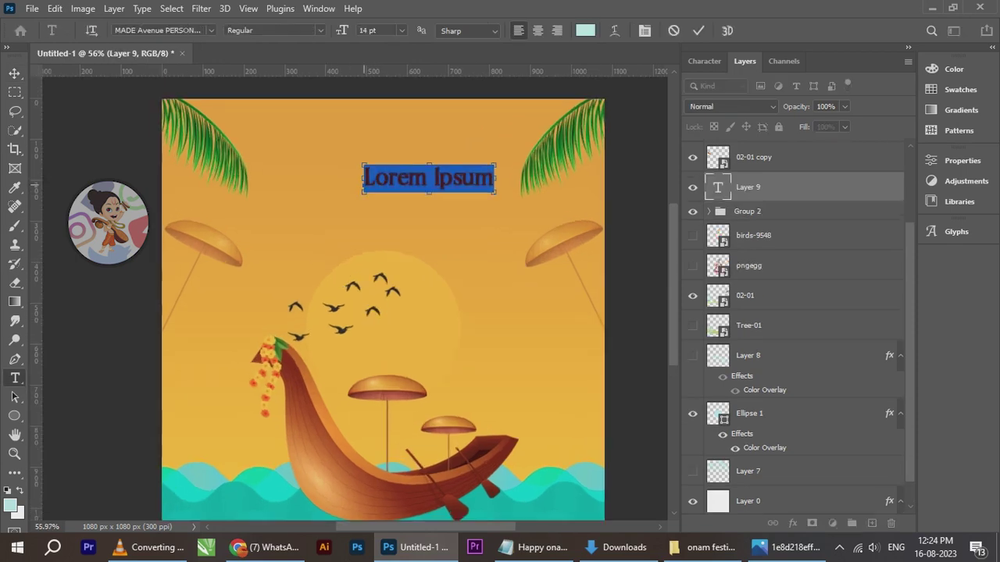
{"action": "key", "text": "ctrl+v"}
{"action": "left_click", "coordinate": [14, 73]}
{"action": "left_click_drag", "start_coordinate": [459, 177], "coordinate": [398, 175]}
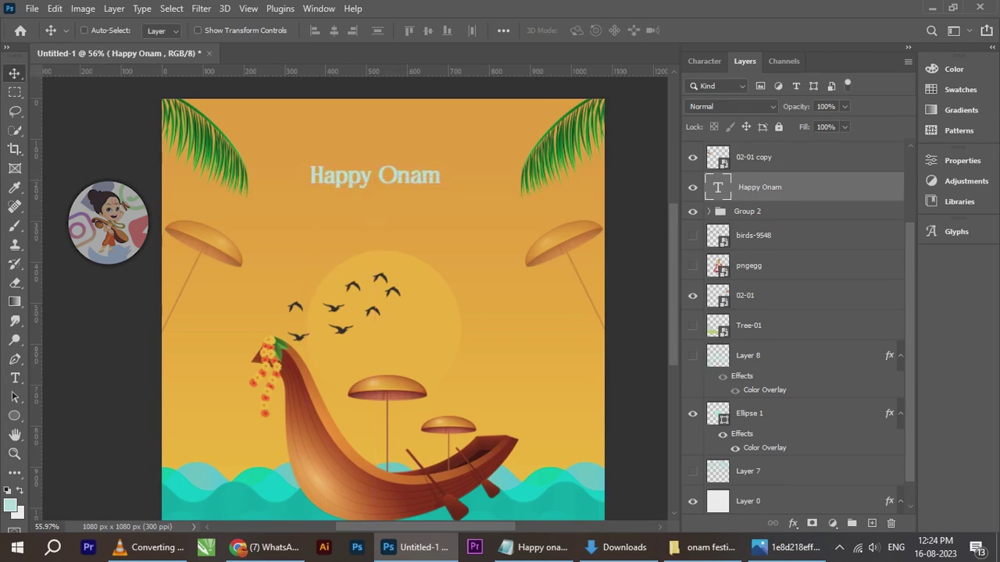
Change the "Happy Onam" text color to white
{"action": "left_click", "coordinate": [704, 61]}
{"action": "left_click", "coordinate": [891, 151]}
{"action": "left_click", "coordinate": [612, 112]}
{"action": "left_click", "coordinate": [943, 104]}
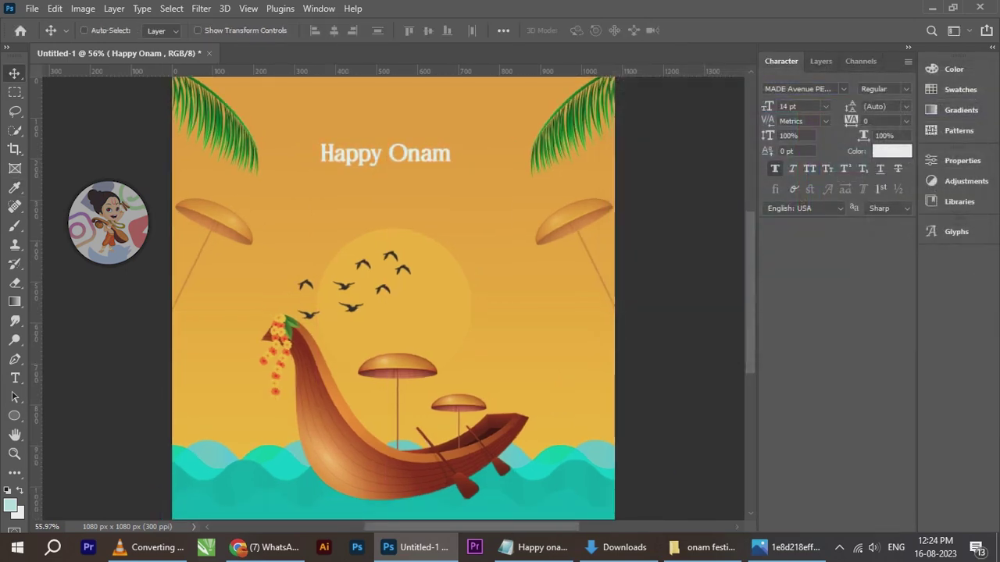
Set the tracking of the "Happy Onam" text to 20
{"action": "double_click", "coordinate": [866, 121]}
{"action": "type", "text": "3"}
{"action": "key", "text": "BackSpace"}
{"action": "type", "text": "20"}
{"action": "key", "text": "Return"}
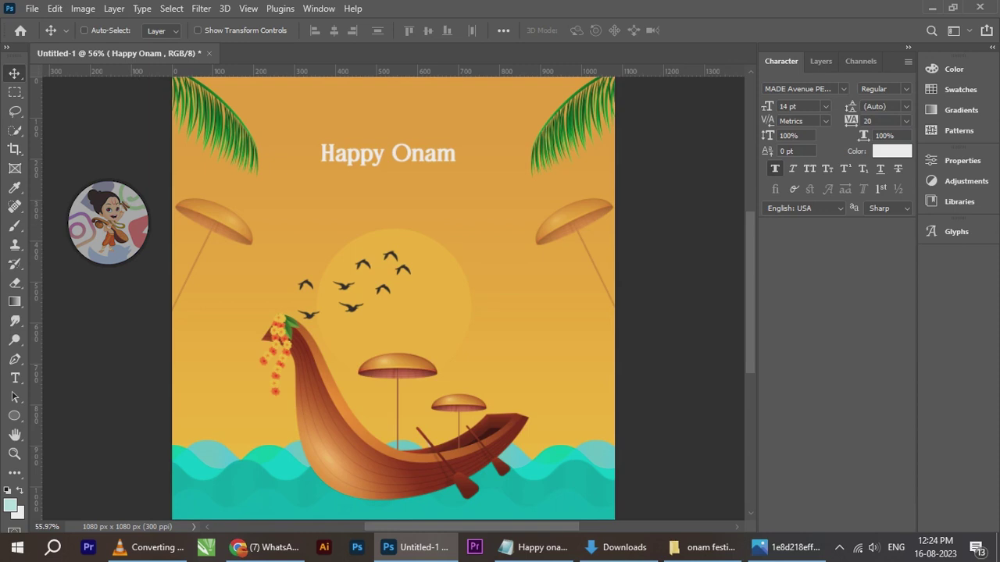
Change the "Happy Onam" text font to Monalisa Serif
{"action": "scroll", "coordinate": [407, 192], "scroll_direction": "down", "scroll_amount": 3}
{"action": "scroll", "coordinate": [402, 165], "scroll_direction": "up", "scroll_amount": 2}
{"action": "left_click_drag", "start_coordinate": [410, 165], "coordinate": [376, 205]}
{"action": "scroll", "coordinate": [390, 205], "scroll_direction": "down", "scroll_amount": 1}
{"action": "scroll", "coordinate": [393, 205], "scroll_direction": "up", "scroll_amount": 3}
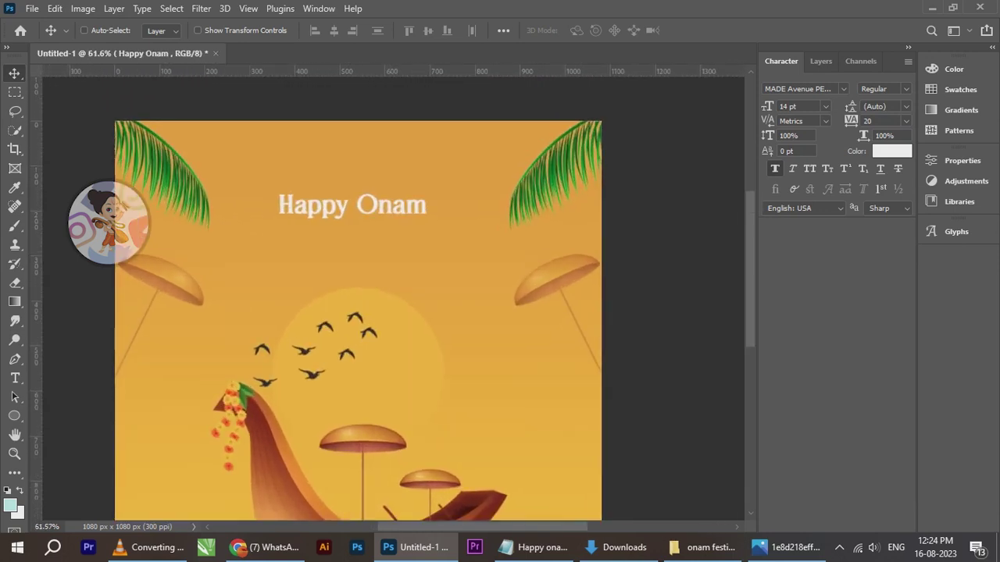
{"action": "left_click", "coordinate": [844, 89]}
{"action": "key", "text": "Down"}
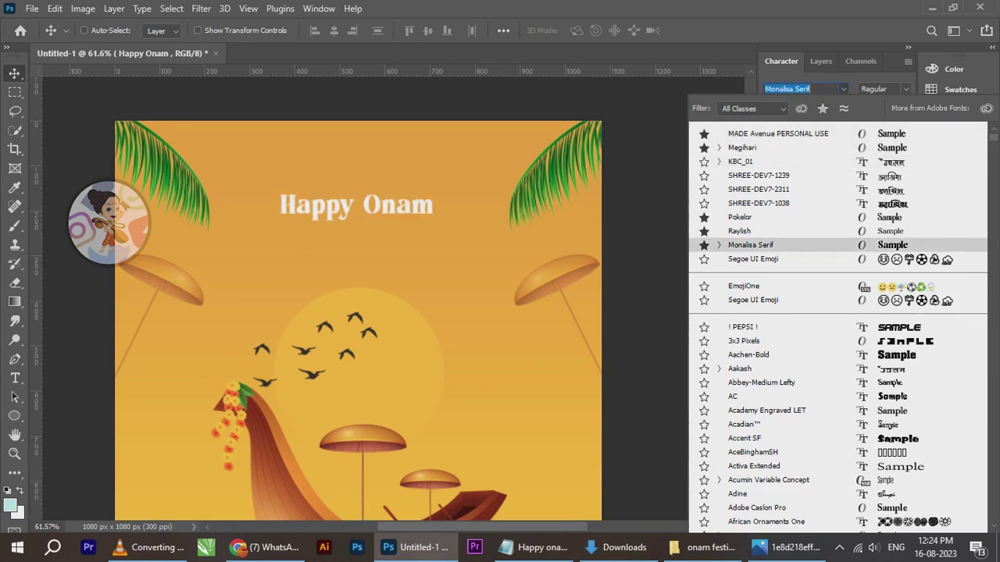
{"action": "left_click", "coordinate": [750, 245]}
Delete the word "Happy" from the text layer so it contains only "Onam"
{"action": "left_click", "coordinate": [14, 378]}
{"action": "double_click", "coordinate": [292, 205]}
{"action": "key", "text": "BackSpace"}
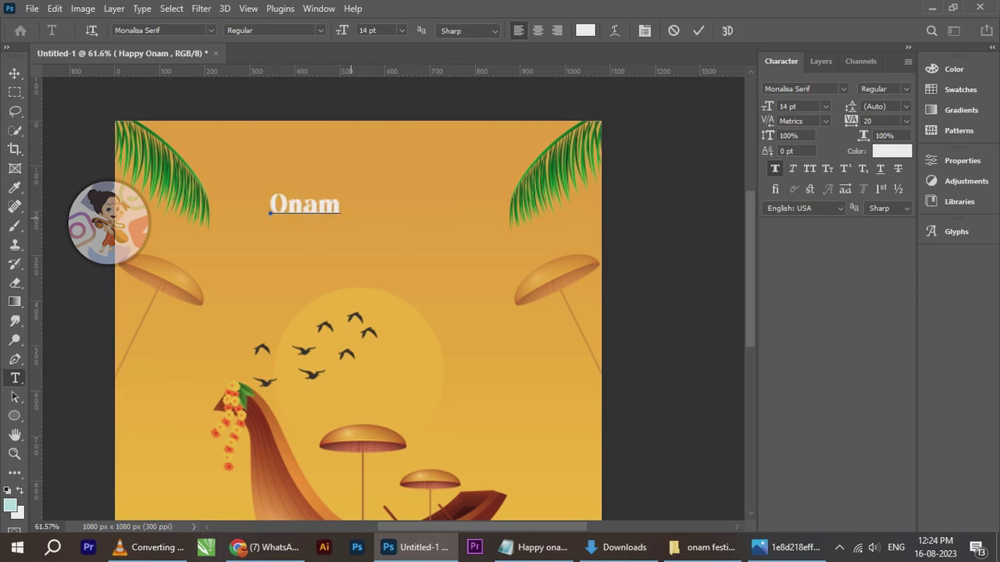
{"action": "left_click", "coordinate": [15, 73]}
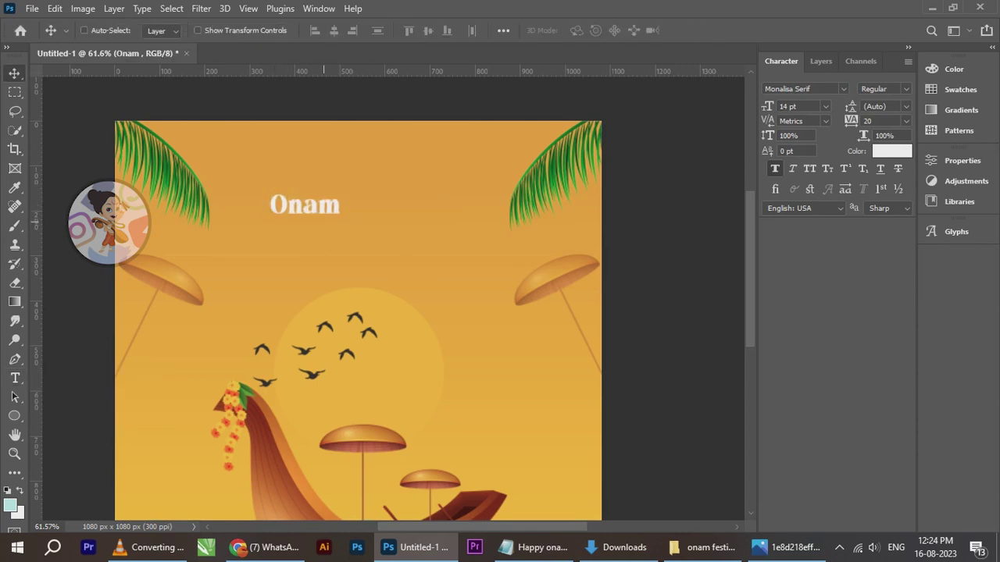
Duplicate the "Onam" text below the original and replace the copy's wording with "Happy"
{"action": "left_click_drag", "start_coordinate": [312, 204], "coordinate": [371, 256]}
{"action": "left_click", "coordinate": [15, 378]}
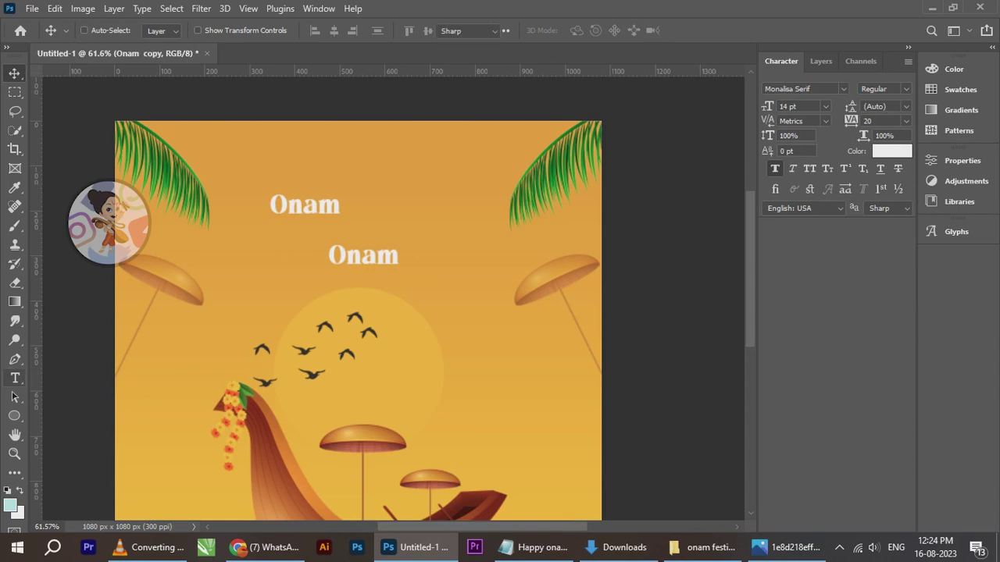
{"action": "left_click", "coordinate": [376, 257]}
{"action": "key", "text": "ctrl+a"}
{"action": "type", "text": "Happy"}
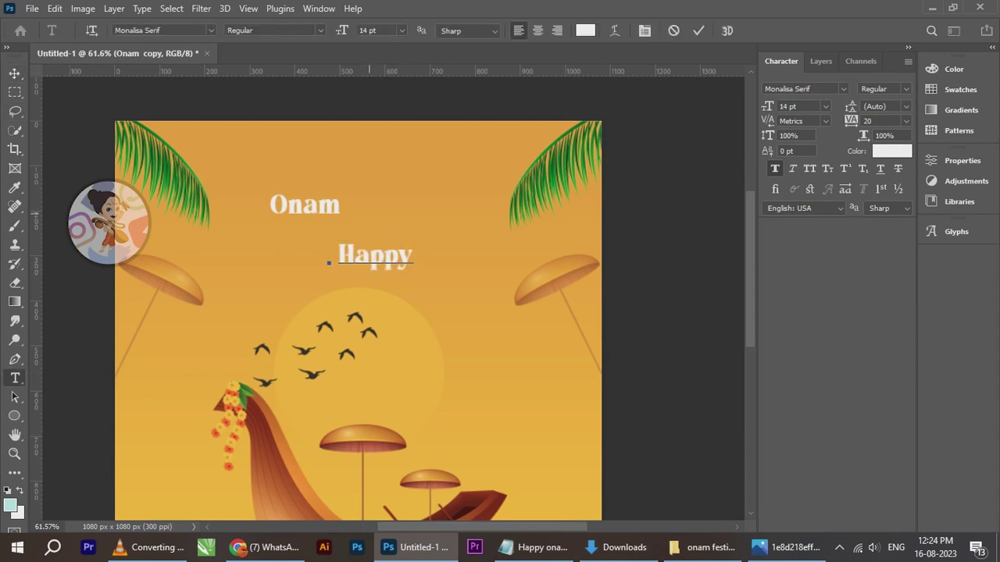
{"action": "left_click", "coordinate": [14, 73]}
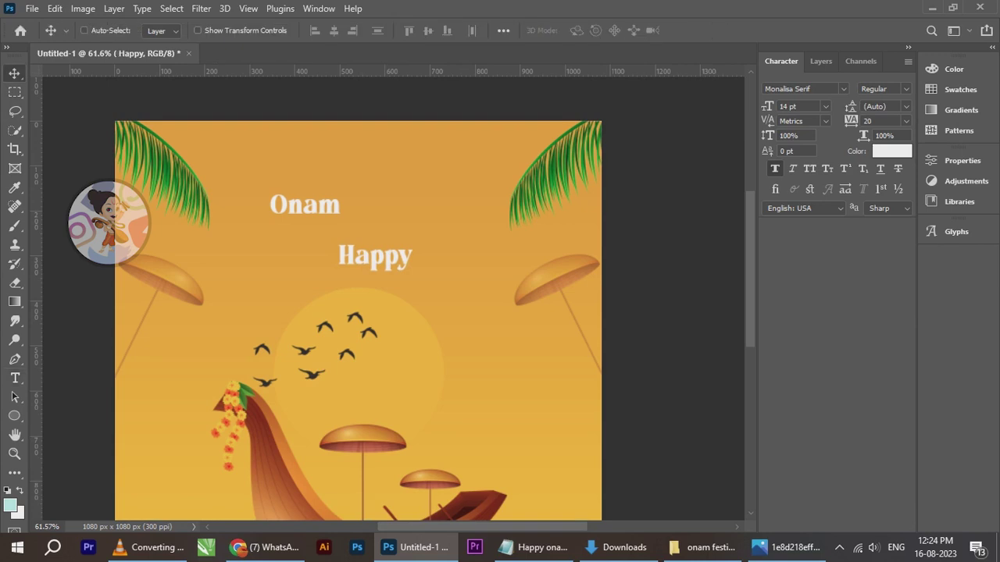
Preview the recently used fonts on the "Happy" text
{"action": "left_click", "coordinate": [844, 89]}
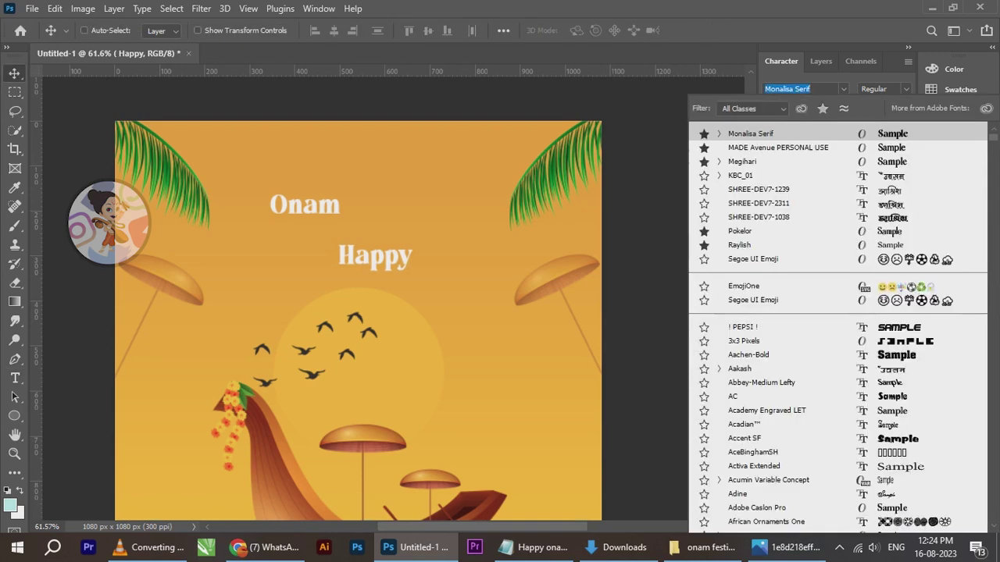
{"action": "key", "text": "Down"}
{"action": "key", "text": "Down"}
{"action": "key", "text": "Down"}
{"action": "key", "text": "Down"}
{"action": "key", "text": "Down"}
{"action": "key", "text": "Down"}
{"action": "key", "text": "Down"}
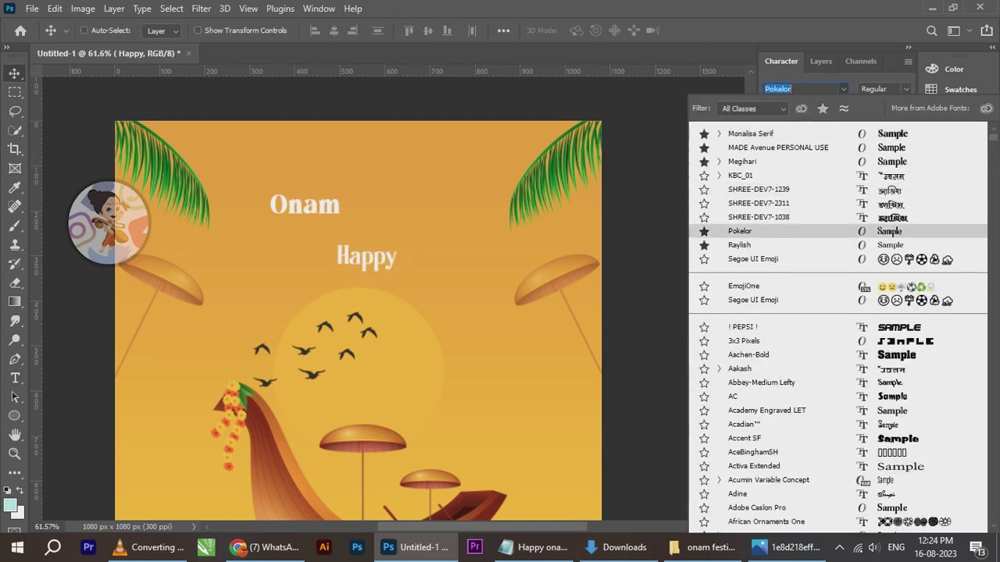
{"action": "key", "text": "Up"}
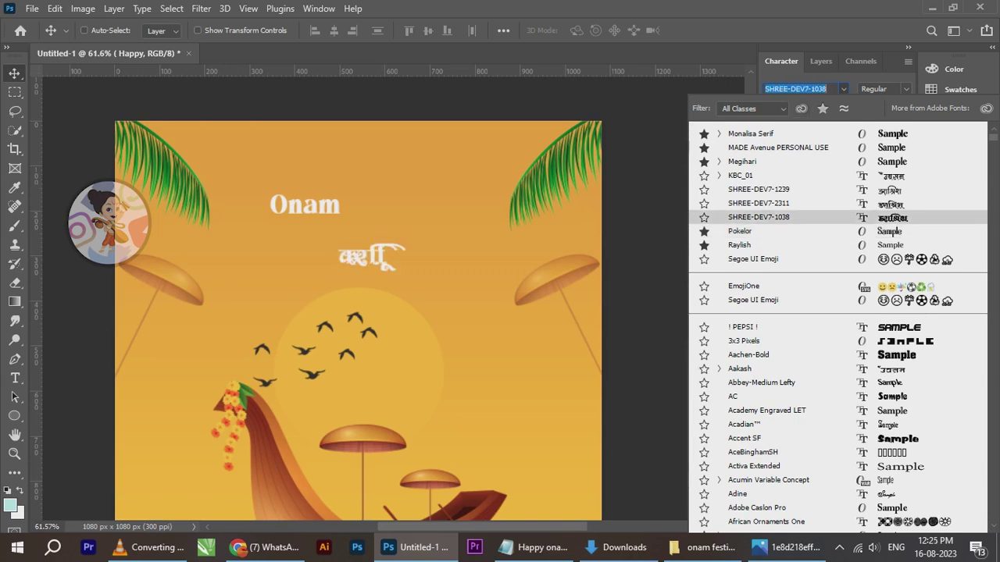
Search the fonts for "ma", preview the matches on the "Happy" text, and cancel the font change
{"action": "type", "text": "ma"}
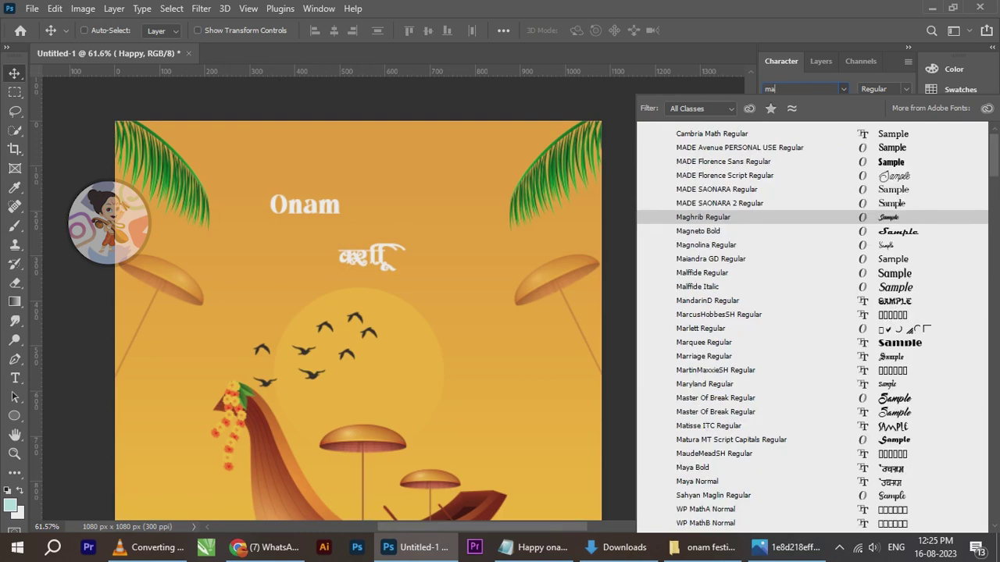
{"action": "key", "text": "Down"}
{"action": "key", "text": "Down"}
{"action": "key", "text": "Down"}
{"action": "key", "text": "Down"}
{"action": "key", "text": "Up"}
{"action": "key", "text": "Down"}
{"action": "key", "text": "Down"}
{"action": "key", "text": "Down"}
{"action": "key", "text": "Down"}
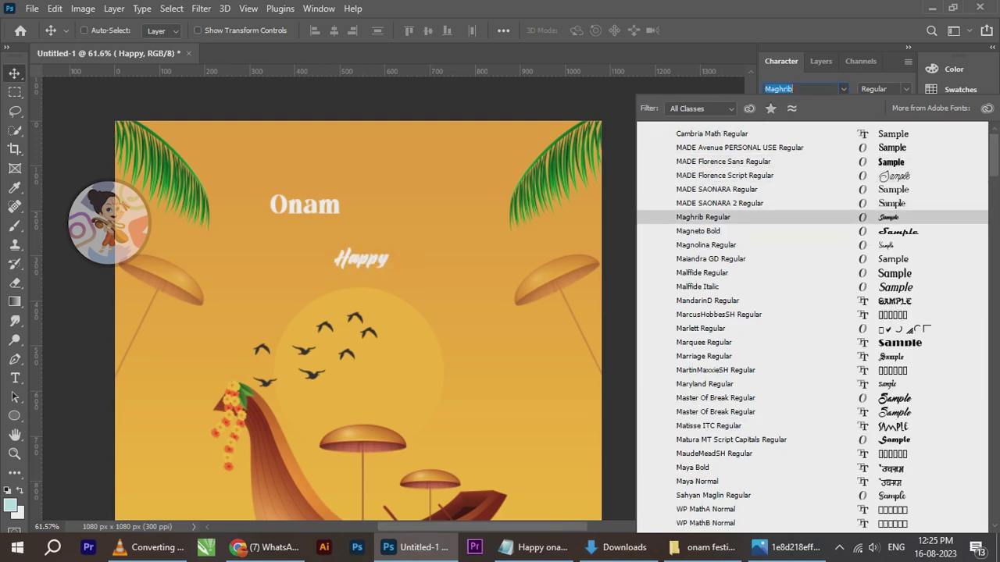
{"action": "key", "text": "Up"}
{"action": "key", "text": "Up"}
{"action": "key", "text": "Up"}
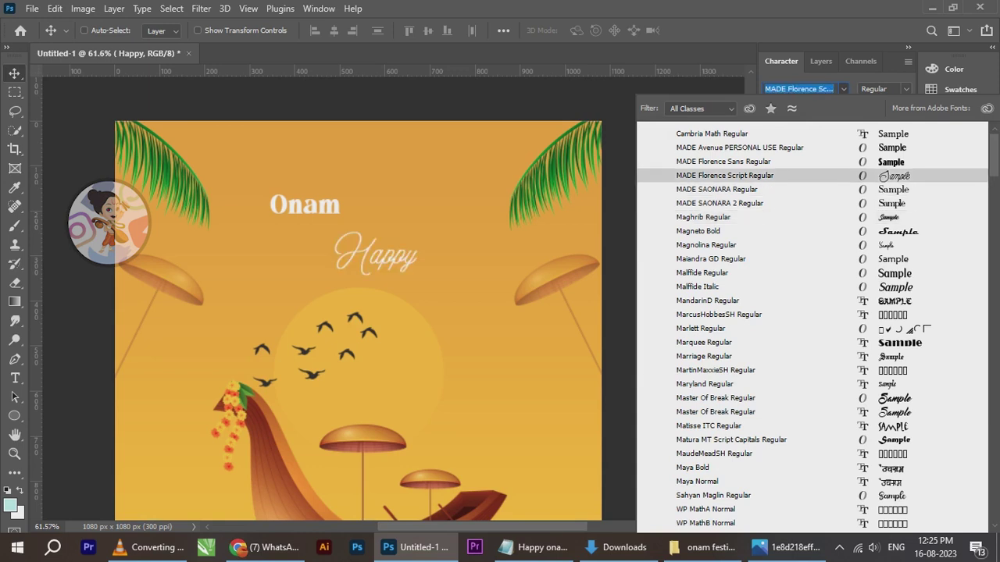
{"action": "key", "text": "Down"}
{"action": "key", "text": "Down"}
{"action": "key", "text": "Down"}
{"action": "key", "text": "Down"}
{"action": "key", "text": "Down"}
{"action": "key", "text": "Down"}
{"action": "key", "text": "Down"}
{"action": "key", "text": "Down"}
{"action": "key", "text": "Down"}
{"action": "key", "text": "Down"}
{"action": "key", "text": "Down"}
{"action": "key", "text": "Down"}
{"action": "key", "text": "Down"}
{"action": "key", "text": "Down"}
{"action": "key", "text": "Down"}
{"action": "key", "text": "Down"}
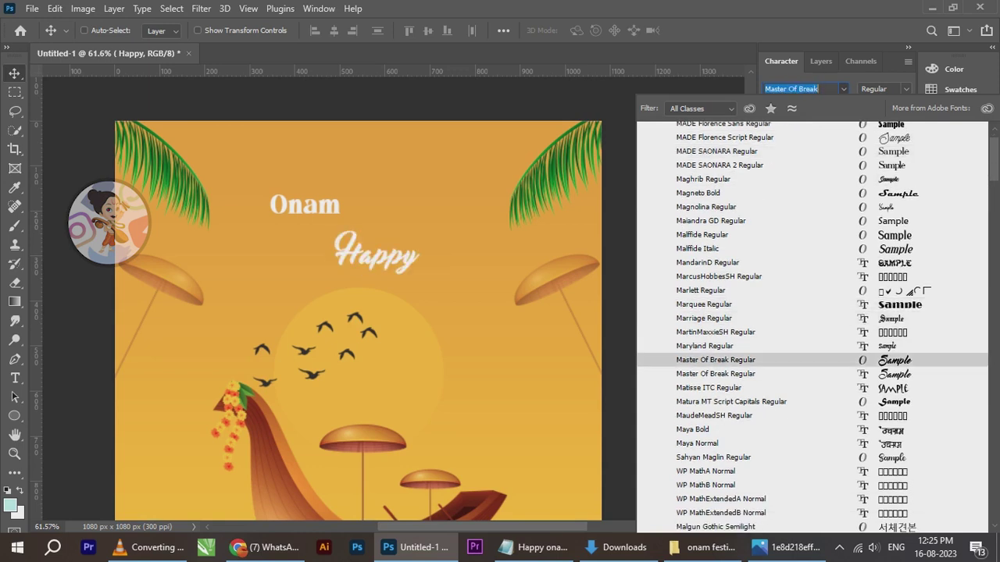
{"action": "key", "text": "Down"}
{"action": "key", "text": "Down"}
{"action": "key", "text": "Down"}
{"action": "key", "text": "Down"}
{"action": "key", "text": "Up"}
{"action": "key", "text": "Up"}
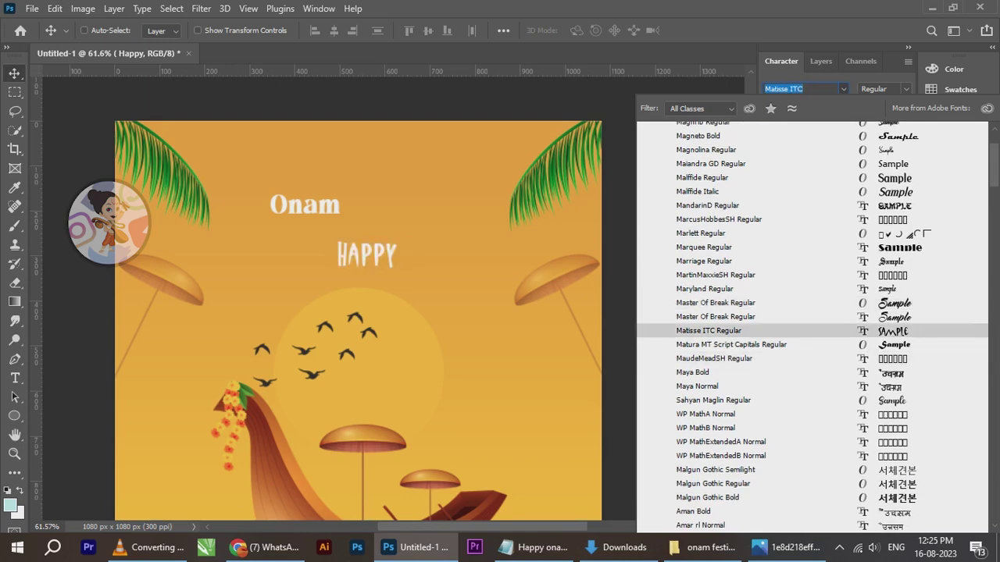
{"action": "key", "text": "Down"}
{"action": "key", "text": "Down"}
{"action": "key", "text": "Down"}
{"action": "key", "text": "Down"}
{"action": "key", "text": "Down"}
{"action": "key", "text": "Down"}
{"action": "key", "text": "Down"}
{"action": "key", "text": "Down"}
{"action": "key", "text": "Down"}
{"action": "key", "text": "Down"}
{"action": "key", "text": "Down"}
{"action": "key", "text": "Down"}
{"action": "key", "text": "Down"}
{"action": "key", "text": "Down"}
{"action": "key", "text": "Down"}
{"action": "key", "text": "Down"}
{"action": "key", "text": "Down"}
{"action": "key", "text": "Down"}
{"action": "key", "text": "Down"}
{"action": "key", "text": "Down"}
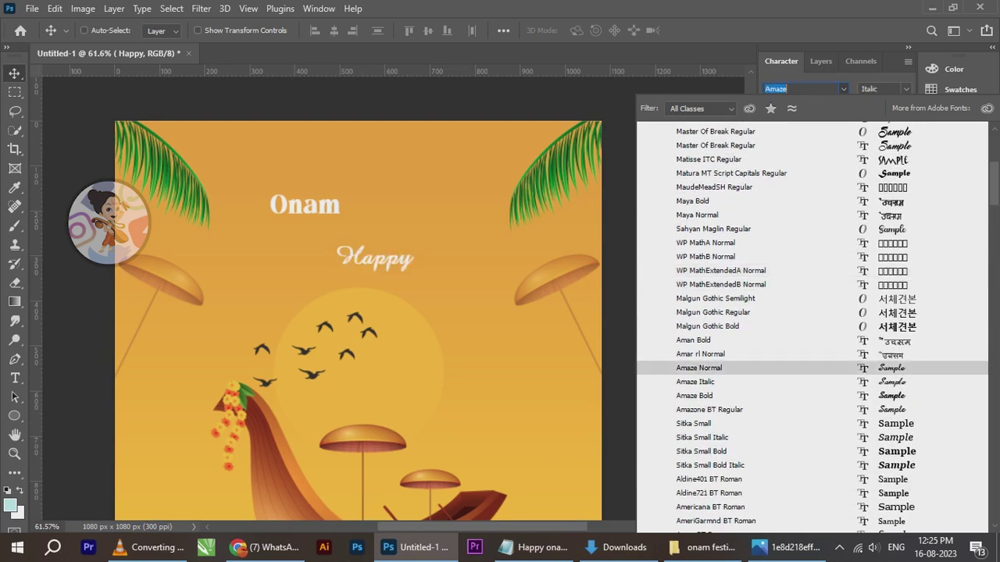
{"action": "scroll", "coordinate": [812, 328], "scroll_direction": "down", "scroll_amount": 15}
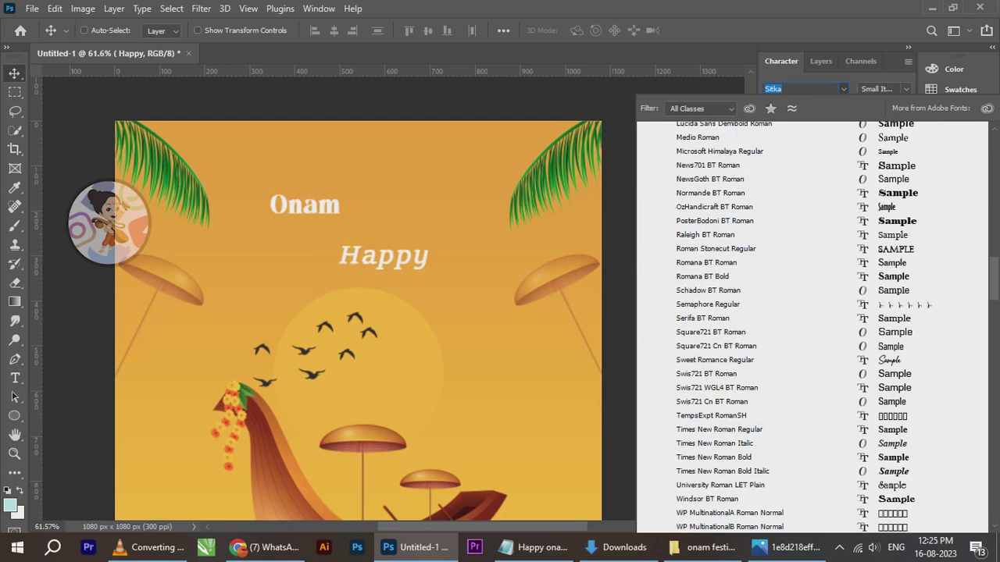
{"action": "scroll", "coordinate": [891, 485], "scroll_direction": "up", "scroll_amount": 15}
{"action": "scroll", "coordinate": [812, 328], "scroll_direction": "up", "scroll_amount": 5}
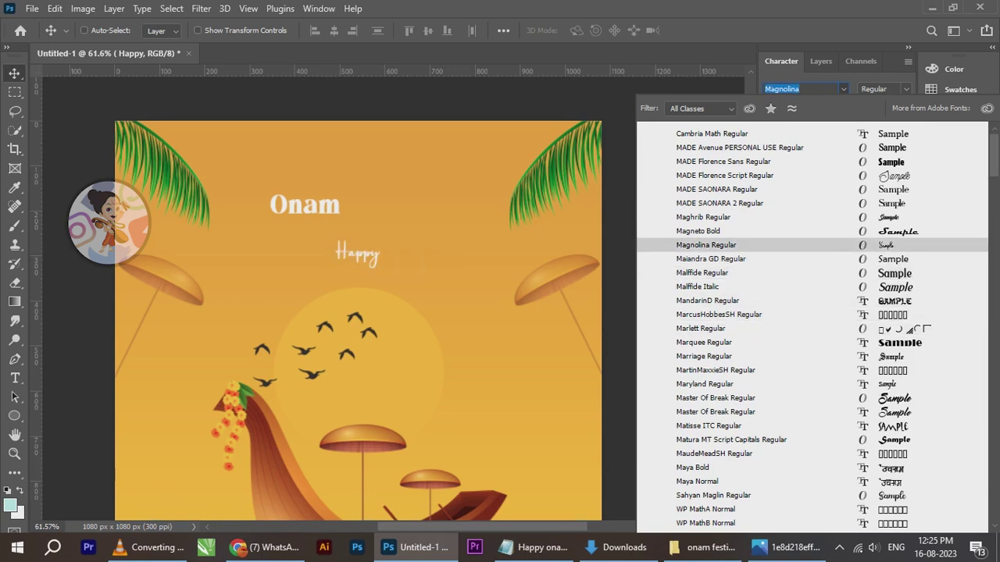
{"action": "scroll", "coordinate": [812, 379], "scroll_direction": "down", "scroll_amount": 2}
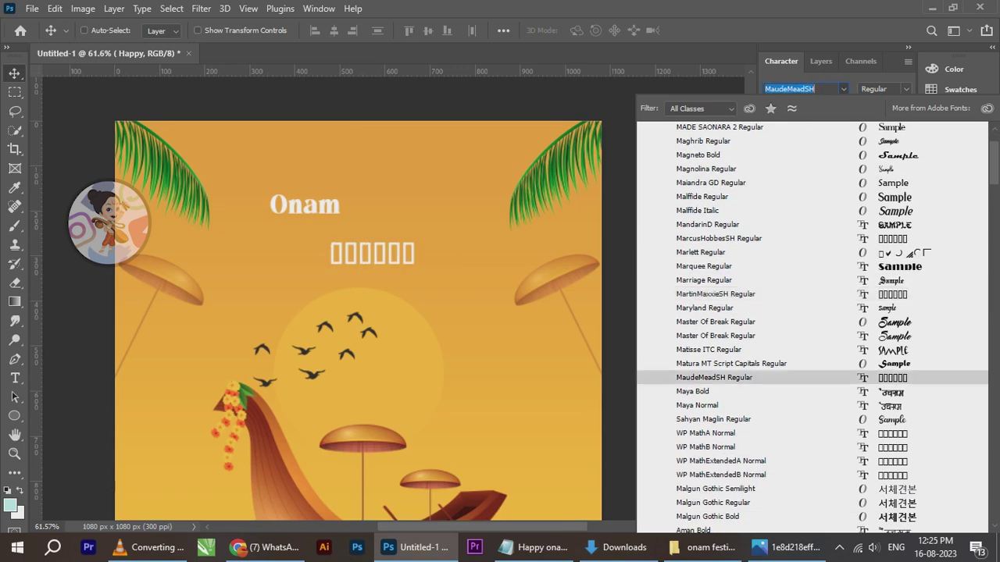
{"action": "scroll", "coordinate": [812, 381], "scroll_direction": "up", "scroll_amount": 2}
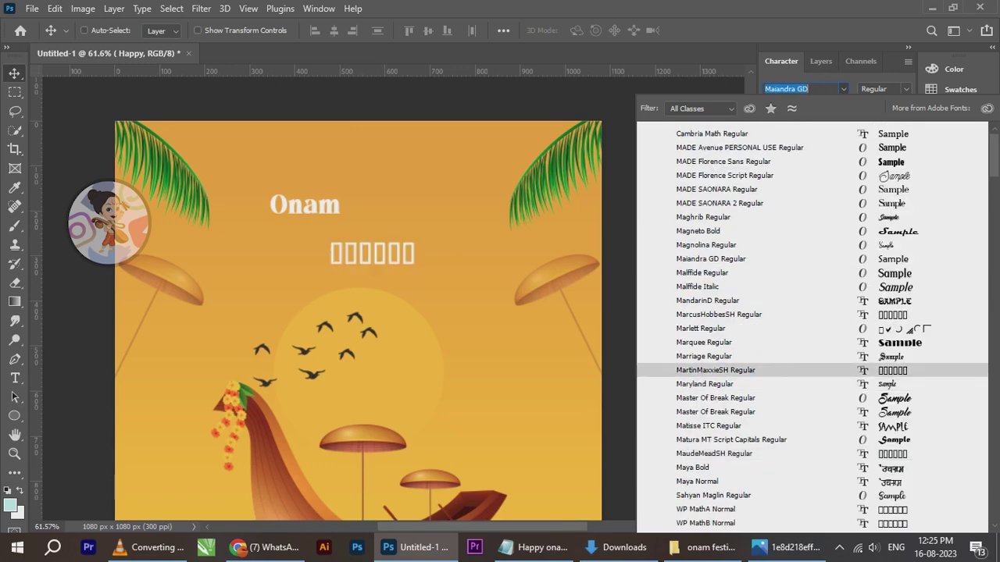
{"action": "key", "text": "Escape"}
Browse the full font list and set the "Happy" text to Hello Mornin
{"action": "left_click", "coordinate": [844, 89]}
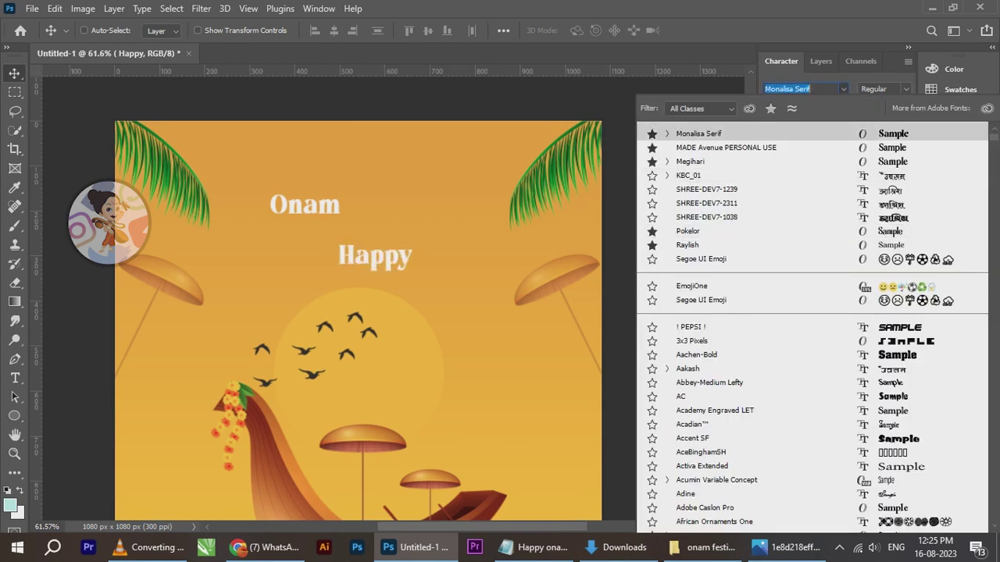
{"action": "scroll", "coordinate": [812, 328], "scroll_direction": "down", "scroll_amount": 20}
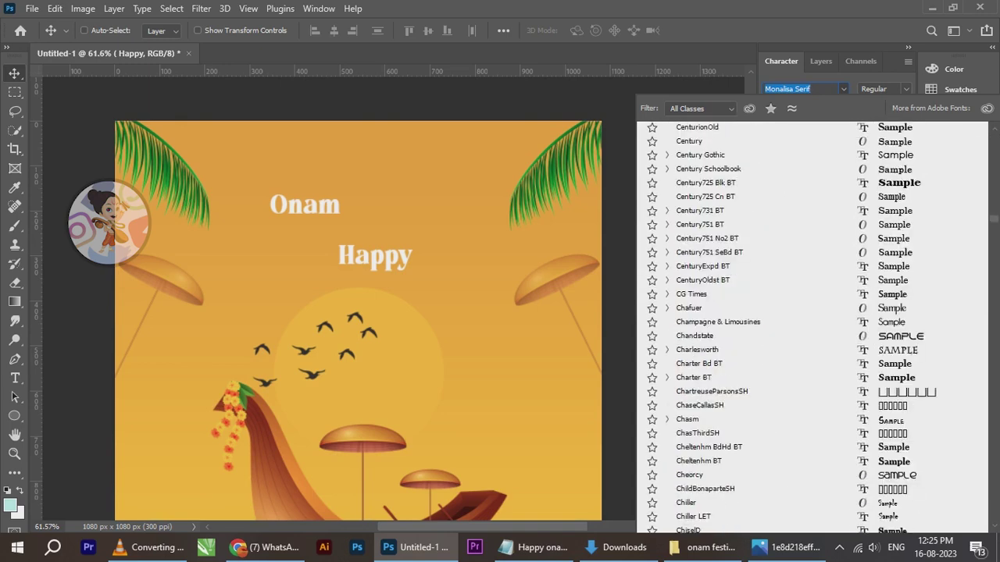
{"action": "scroll", "coordinate": [812, 328], "scroll_direction": "down", "scroll_amount": 20}
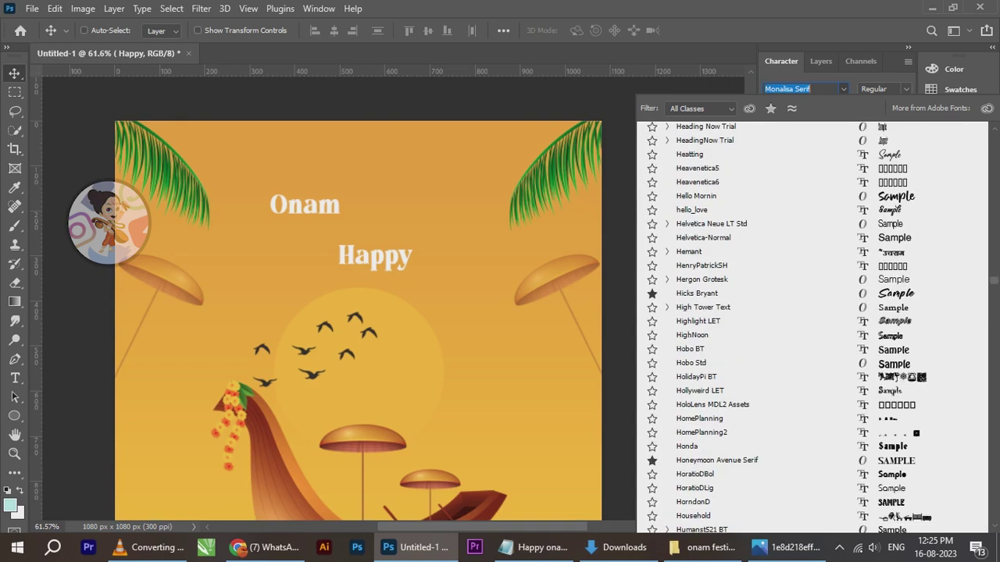
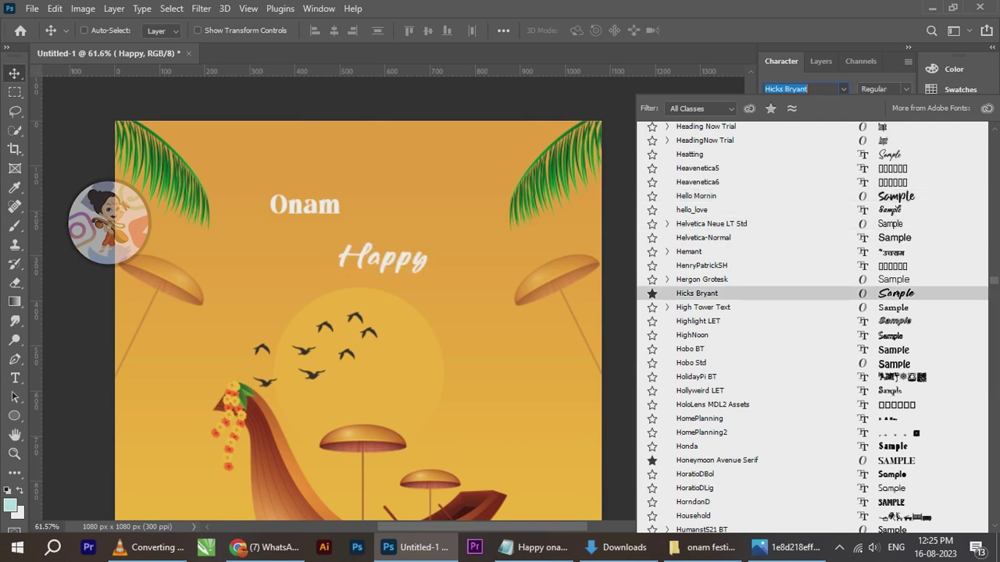
{"action": "left_click", "coordinate": [696, 196]}
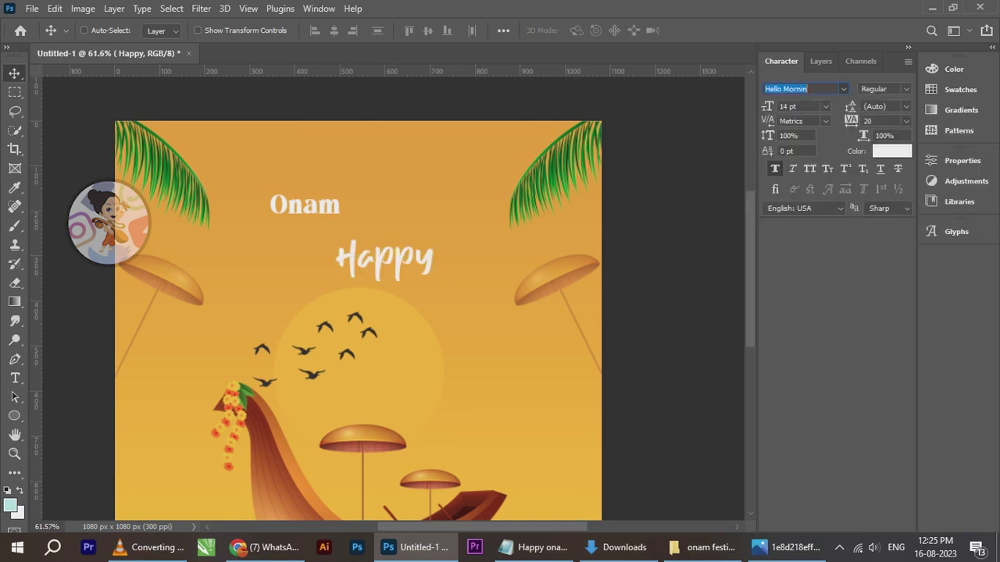
Move the "Happy" text directly above the word "Onam", between the coconut leaves
{"action": "left_click_drag", "start_coordinate": [383, 253], "coordinate": [326, 177]}
{"action": "scroll", "coordinate": [327, 177], "scroll_direction": "up", "scroll_amount": 2}
{"action": "right_click", "coordinate": [295, 210]}
{"action": "left_click", "coordinate": [305, 218]}
{"action": "left_click_drag", "start_coordinate": [304, 216], "coordinate": [321, 218]}
{"action": "left_click_drag", "start_coordinate": [344, 205], "coordinate": [285, 185]}
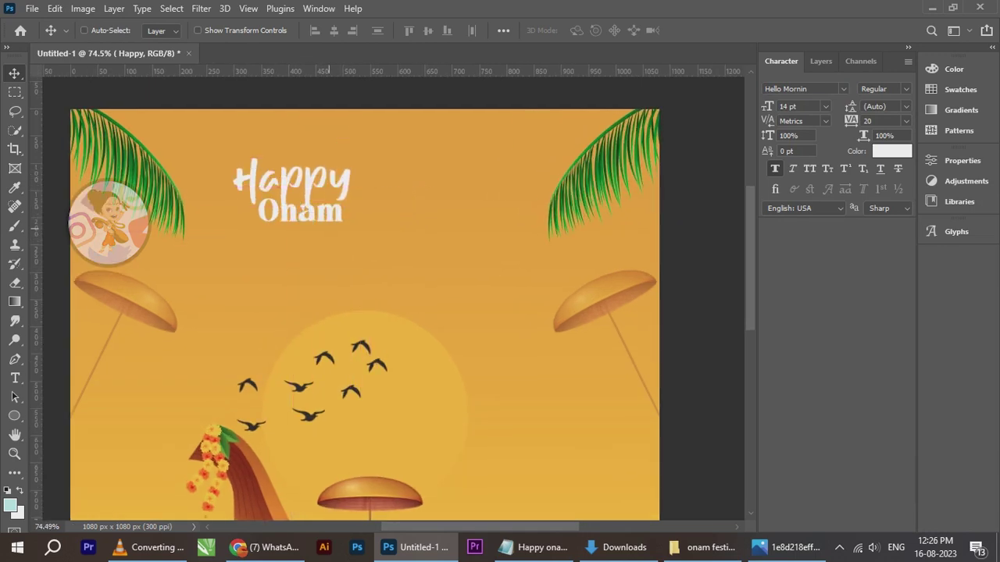
Select the "Onam" text, move it slightly lower and change its font to Hello Mornin
{"action": "right_click", "coordinate": [320, 221]}
{"action": "left_click", "coordinate": [336, 228]}
{"action": "left_click_drag", "start_coordinate": [336, 228], "coordinate": [364, 252]}
{"action": "left_click", "coordinate": [844, 89]}
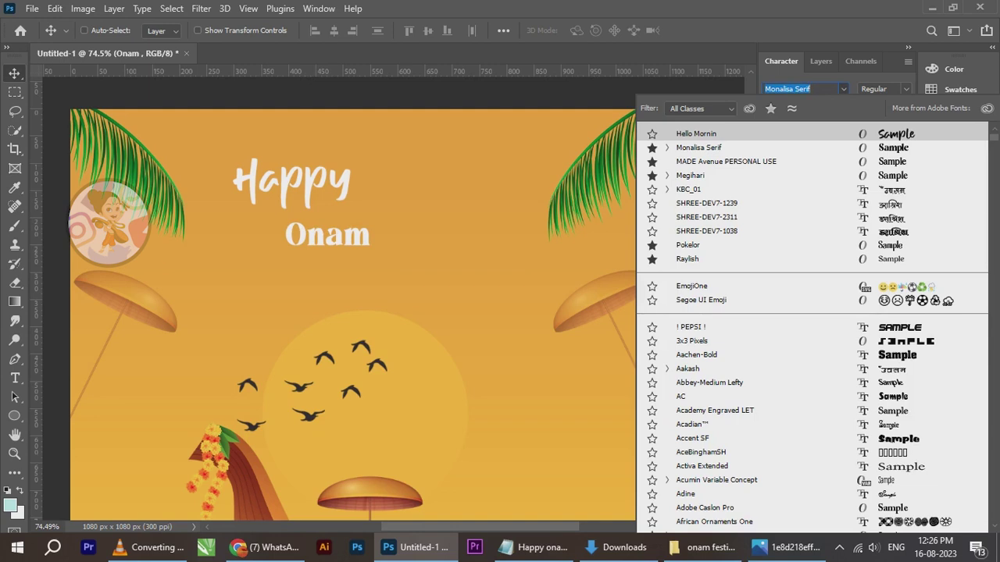
{"action": "left_click", "coordinate": [695, 134]}
{"action": "left_click_drag", "start_coordinate": [357, 233], "coordinate": [376, 232]}
{"action": "scroll", "coordinate": [353, 232], "scroll_direction": "down", "scroll_amount": 1}
{"action": "scroll", "coordinate": [349, 235], "scroll_direction": "up", "scroll_amount": 2}
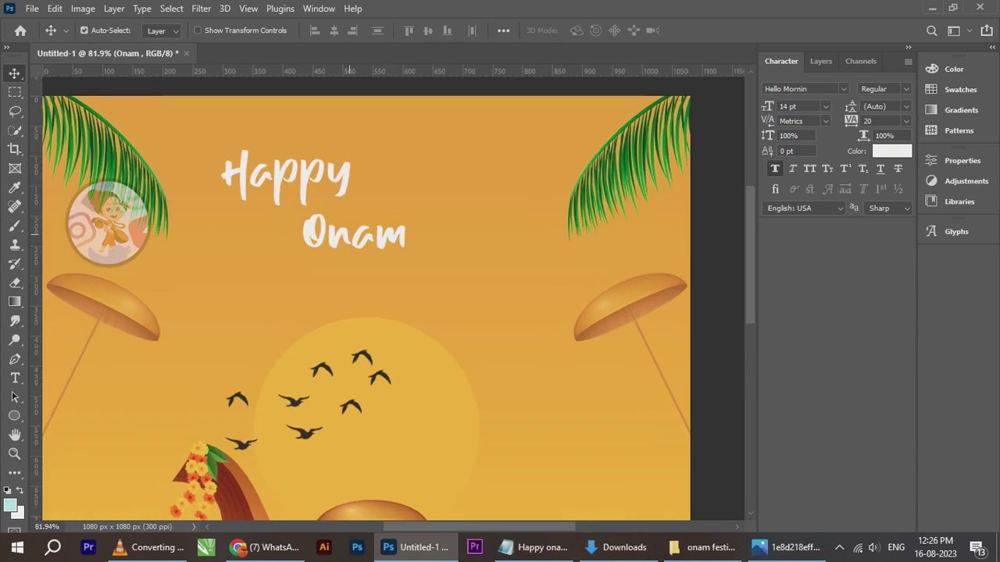
Enlarge the "Onam" text and reposition it beneath "Happy"
{"action": "key", "text": "ctrl+t"}
{"action": "left_click_drag", "start_coordinate": [418, 249], "coordinate": [488, 271]}
{"action": "key", "text": "Return"}
{"action": "left_click_drag", "start_coordinate": [381, 242], "coordinate": [351, 236]}
Select the "Happy" text, scale it down to about 9.83 pt and place it centered just above "Onam"
{"action": "right_click", "coordinate": [297, 178]}
{"action": "left_click", "coordinate": [306, 184]}
{"action": "left_click_drag", "start_coordinate": [302, 182], "coordinate": [325, 182]}
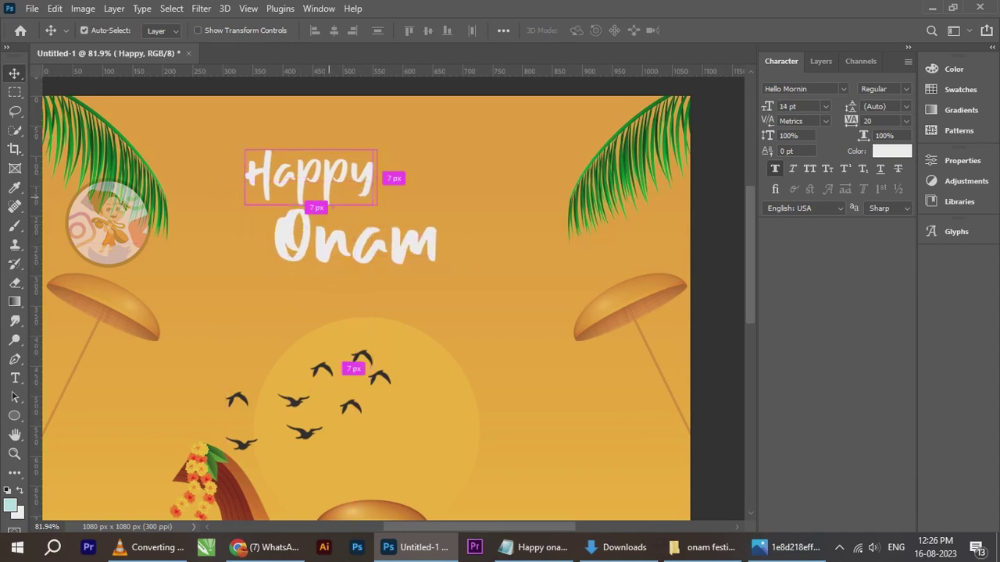
{"action": "key", "text": "ctrl+t"}
{"action": "left_click_drag", "start_coordinate": [375, 150], "coordinate": [334, 167]}
{"action": "left_click", "coordinate": [725, 30]}
{"action": "left_click_drag", "start_coordinate": [283, 187], "coordinate": [362, 207]}
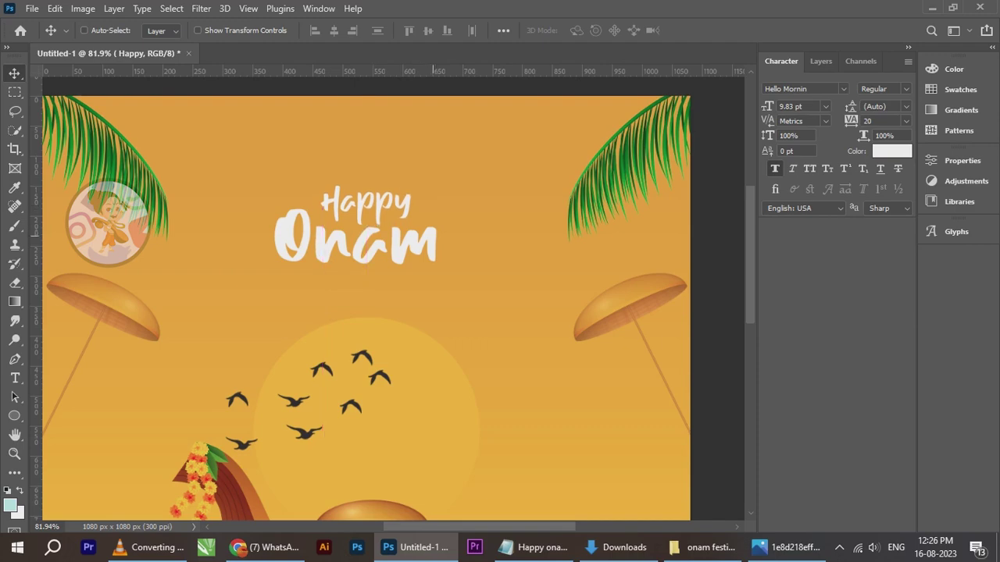
Try dark, orange and brown colours sampled from the artwork on the "Happy" text, and settle on white (ffffff)
{"action": "scroll", "coordinate": [427, 234], "scroll_direction": "down", "scroll_amount": 4}
{"action": "scroll", "coordinate": [428, 234], "scroll_direction": "up", "scroll_amount": 4}
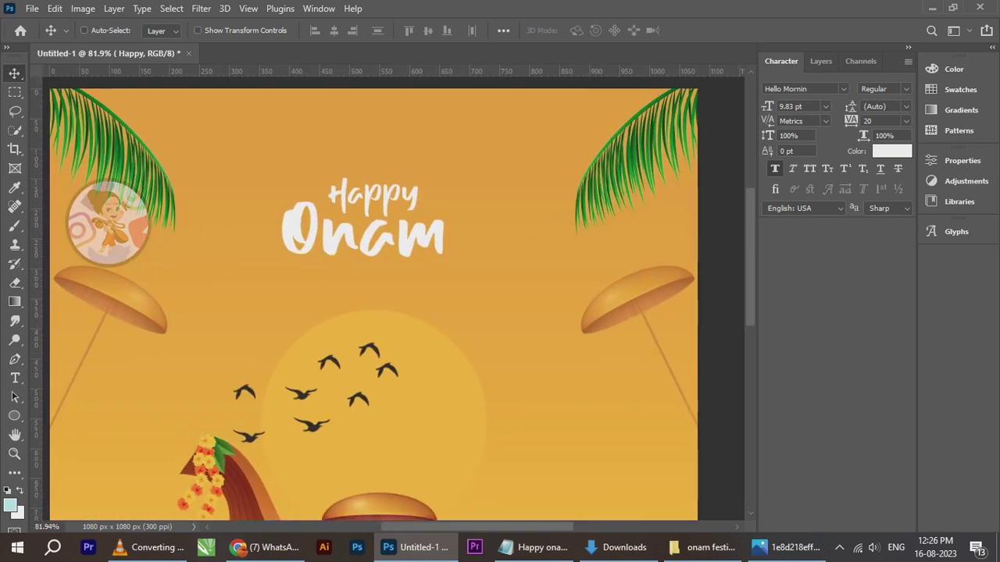
{"action": "left_click", "coordinate": [891, 151]}
{"action": "left_click", "coordinate": [388, 371]}
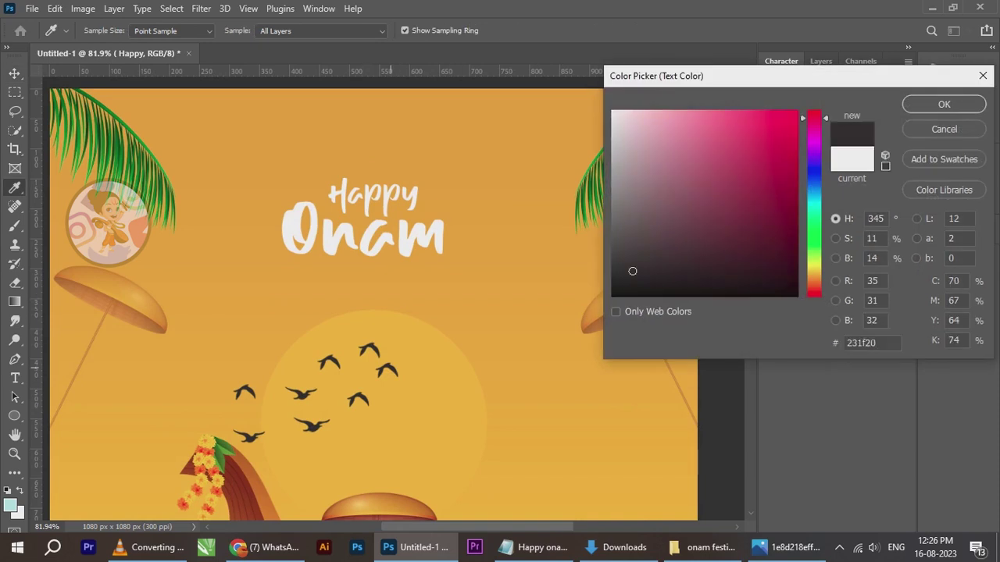
{"action": "left_click", "coordinate": [760, 236]}
{"action": "mouse_move", "coordinate": [761, 235]}
{"action": "left_mouse_down"}
{"action": "mouse_move", "coordinate": [781, 242]}
{"action": "mouse_move", "coordinate": [788, 281]}
{"action": "left_mouse_up"}
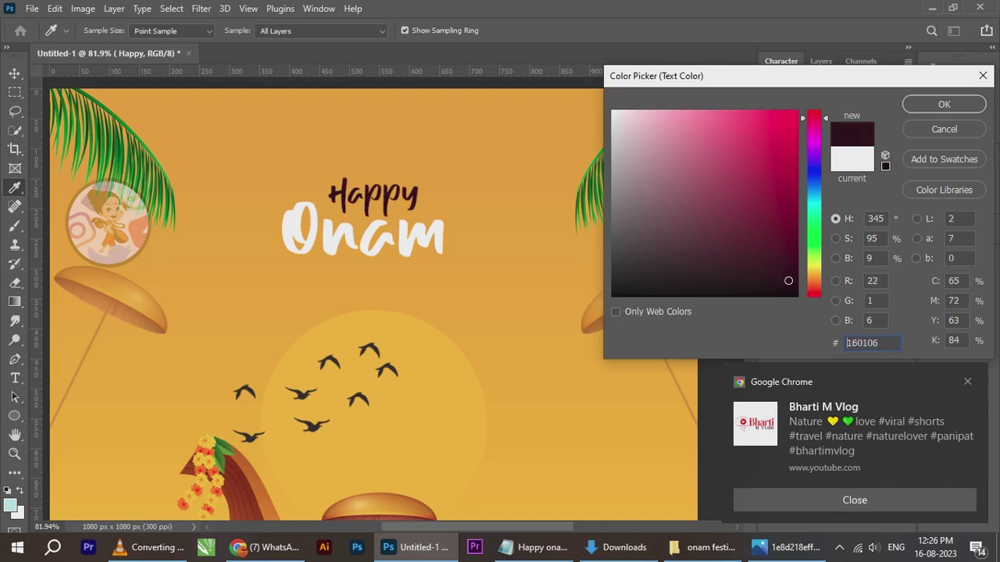
{"action": "left_click", "coordinate": [388, 370]}
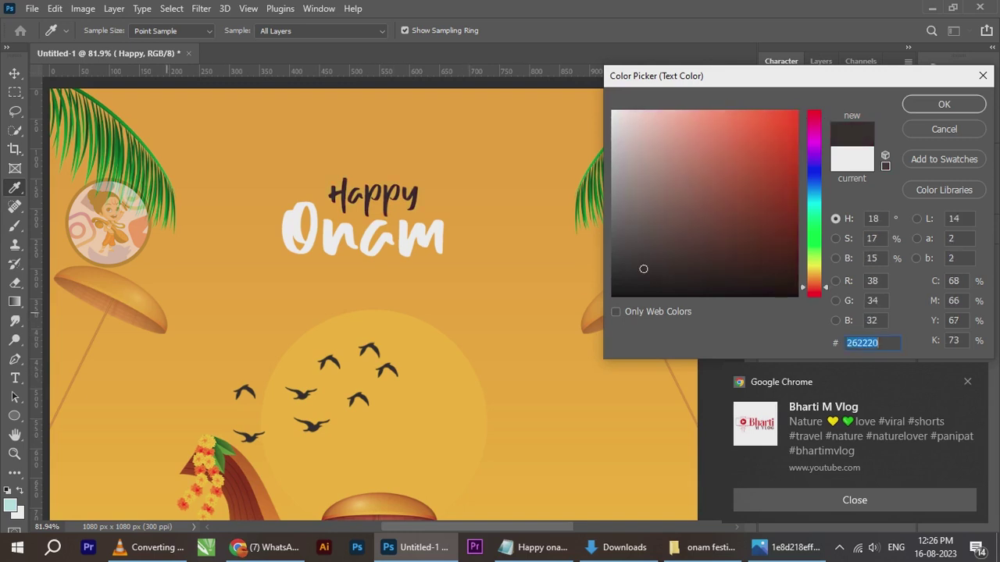
{"action": "left_click", "coordinate": [145, 306]}
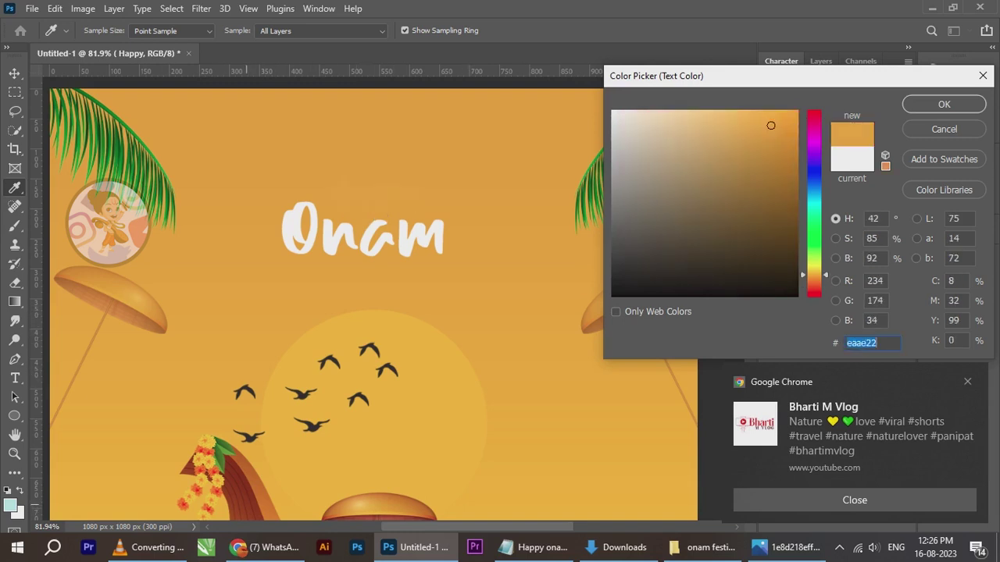
{"action": "left_click", "coordinate": [246, 504]}
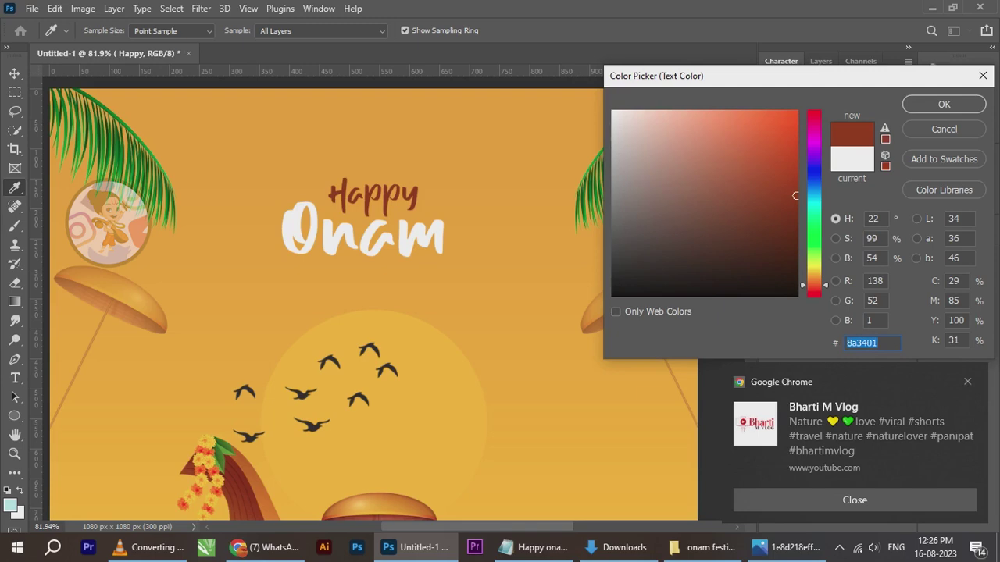
{"action": "type", "text": "ffffff"}
{"action": "left_click", "coordinate": [944, 104]}
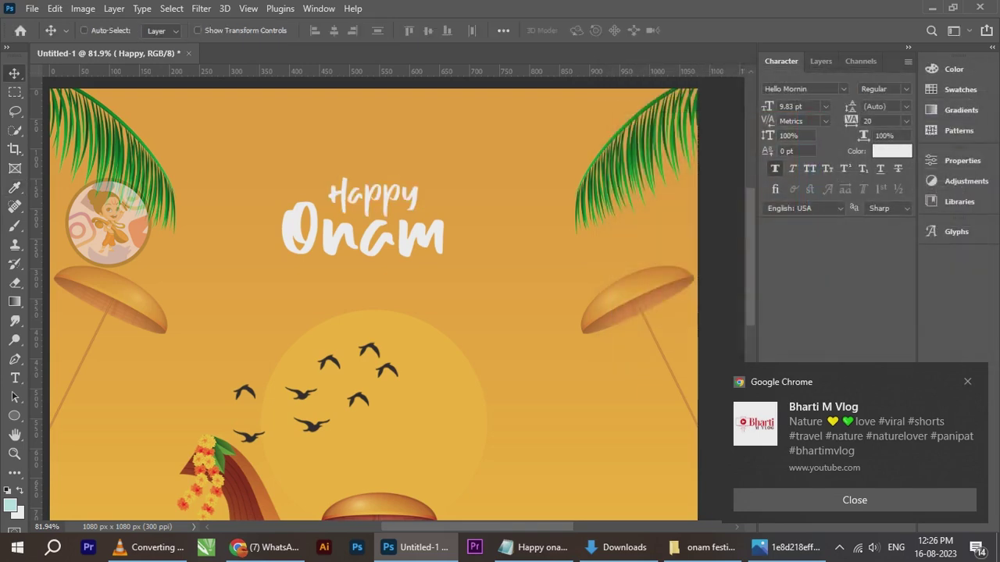
Set the "Onam" text colour to the reddish brown sampled from the boat (8d3601)
{"action": "left_click", "coordinate": [821, 61]}
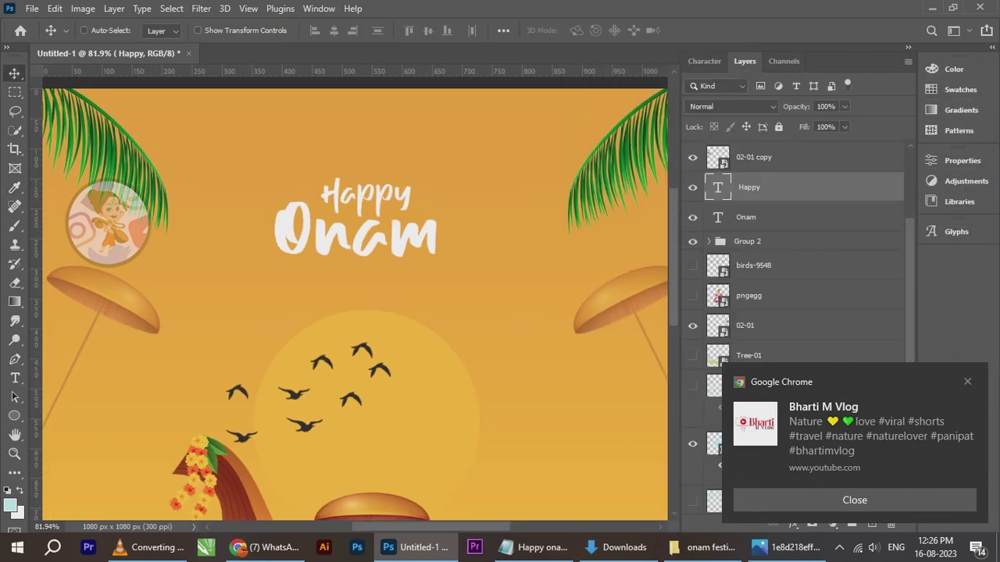
{"action": "left_click", "coordinate": [781, 217]}
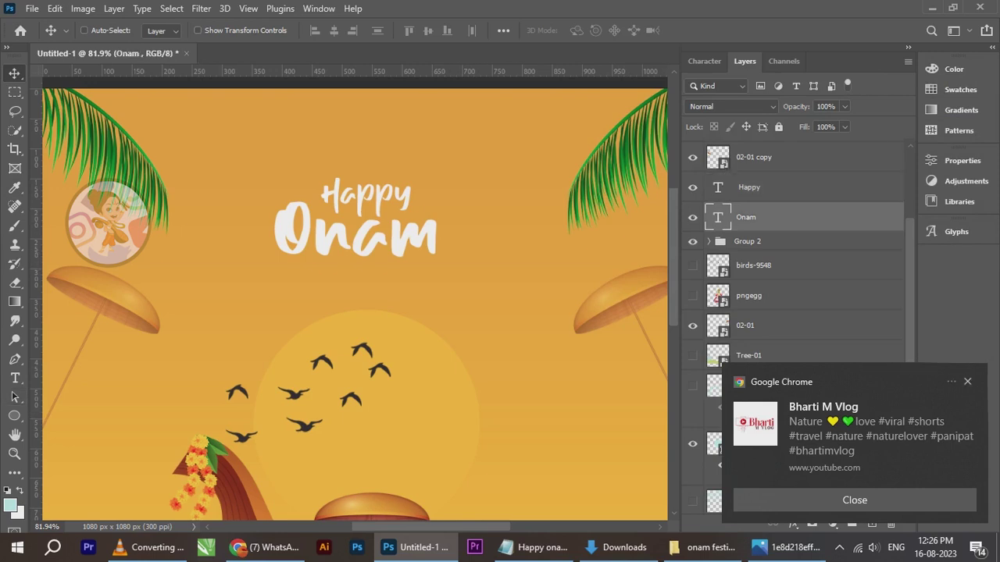
{"action": "left_click", "coordinate": [703, 61]}
{"action": "left_click", "coordinate": [891, 150]}
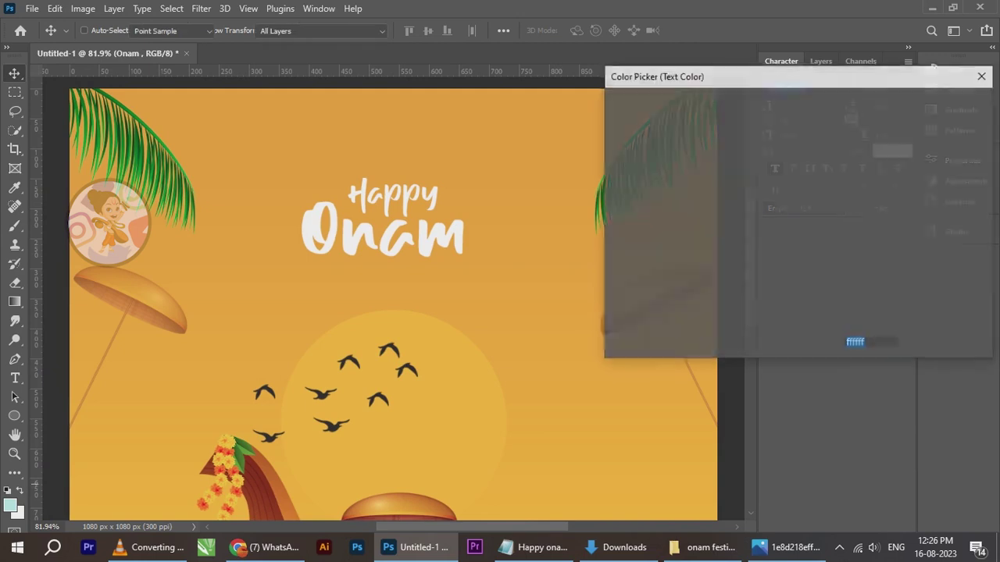
{"action": "type", "text": "812a01"}
{"action": "left_click", "coordinate": [253, 497]}
{"action": "key", "text": "Return"}
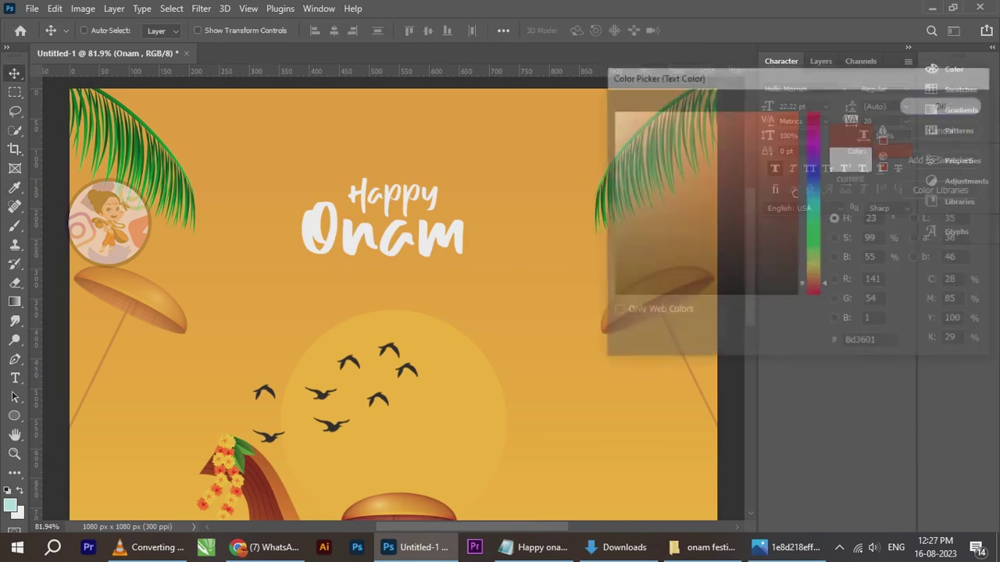
Select the "Happy" and "Onam" text layers together and group them
{"action": "scroll", "coordinate": [424, 289], "scroll_direction": "down", "scroll_amount": 4}
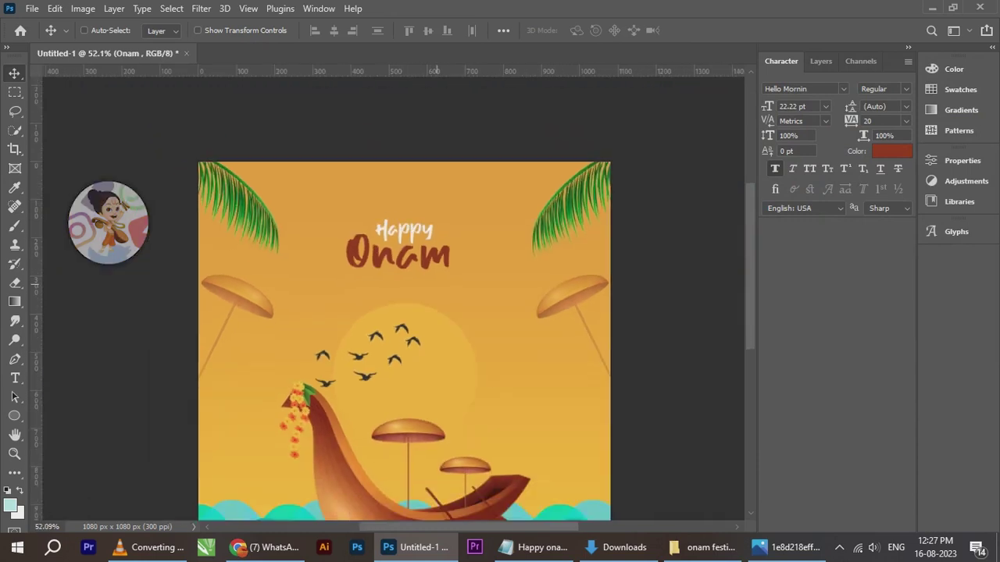
{"action": "left_click", "coordinate": [821, 61]}
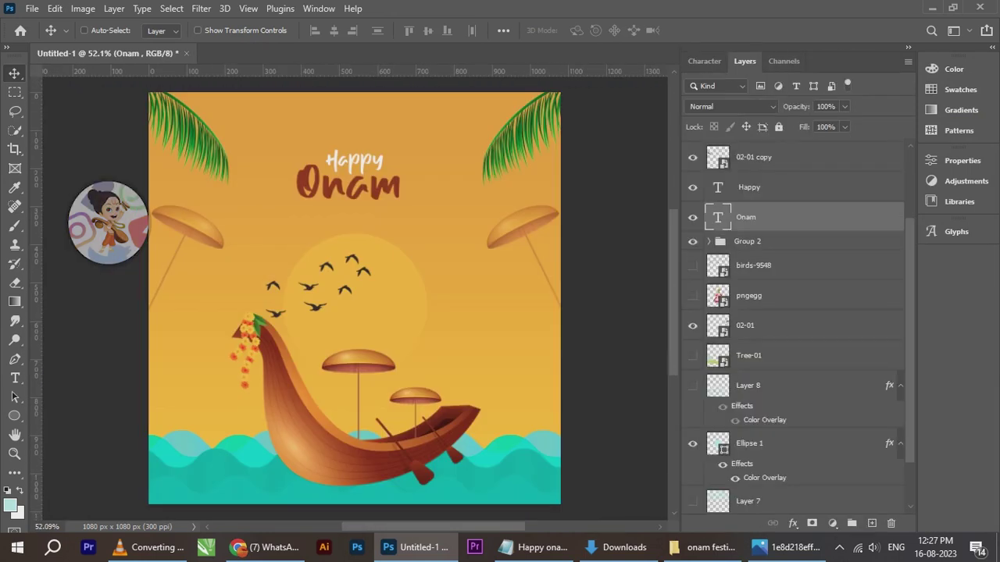
{"action": "left_click", "coordinate": [781, 187], "text": "shift"}
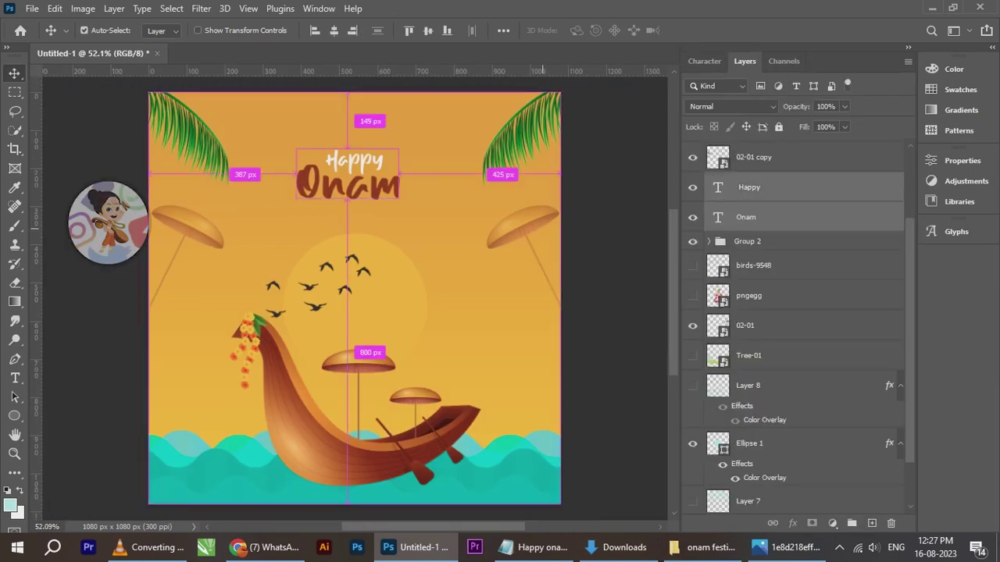
{"action": "key", "text": "ctrl+g"}
{"action": "scroll", "coordinate": [341, 170], "scroll_direction": "up", "scroll_amount": 1}
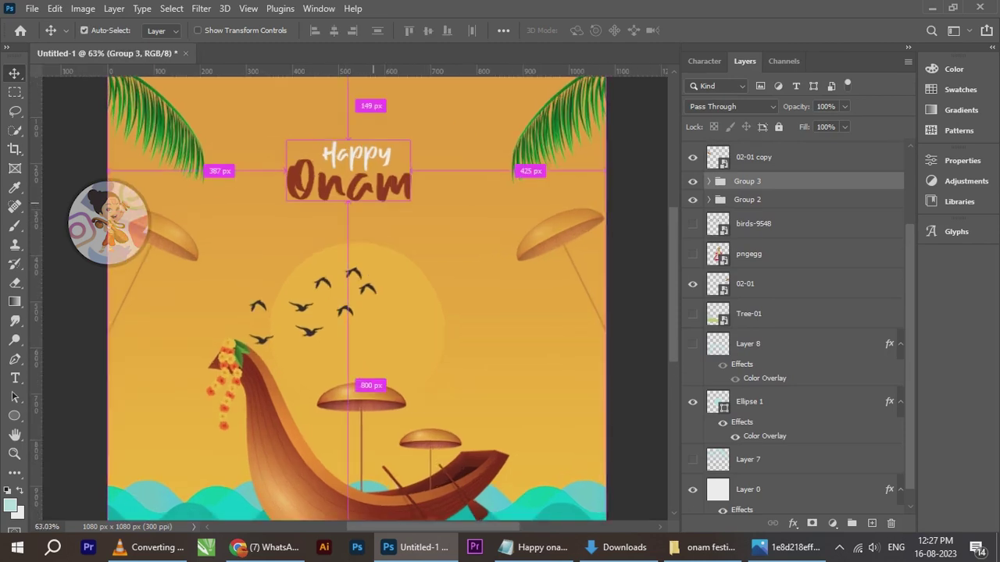
Enlarge the "Happy Onam" group twice, the second time to about 116%, and move it slightly up between the coconut leaves
{"action": "key", "text": "ctrl+t"}
{"action": "left_click_drag", "start_coordinate": [408, 199], "coordinate": [357, 192]}
{"action": "key", "text": "Return"}
{"action": "scroll", "coordinate": [386, 195], "scroll_direction": "down", "scroll_amount": 2}
{"action": "scroll", "coordinate": [352, 181], "scroll_direction": "up", "scroll_amount": 1}
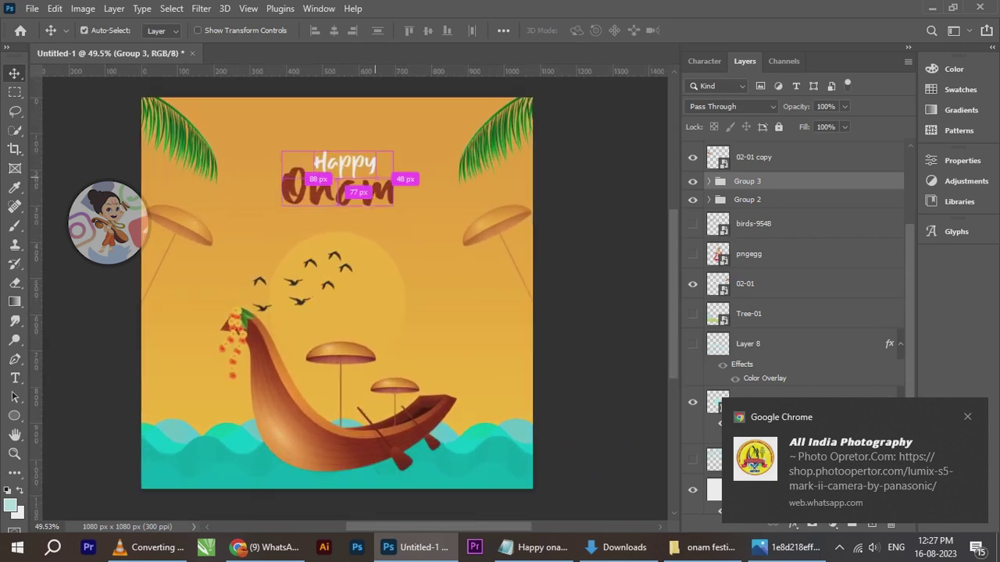
{"action": "key", "text": "ctrl+t"}
{"action": "left_click_drag", "start_coordinate": [282, 151], "coordinate": [267, 140]}
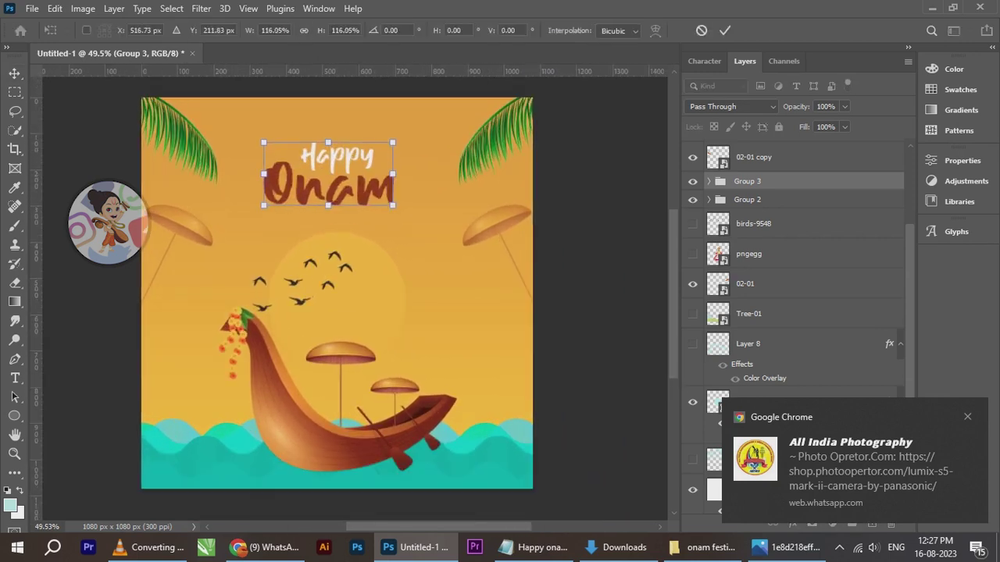
{"action": "key", "text": "Return"}
{"action": "left_click_drag", "start_coordinate": [333, 161], "coordinate": [329, 148]}
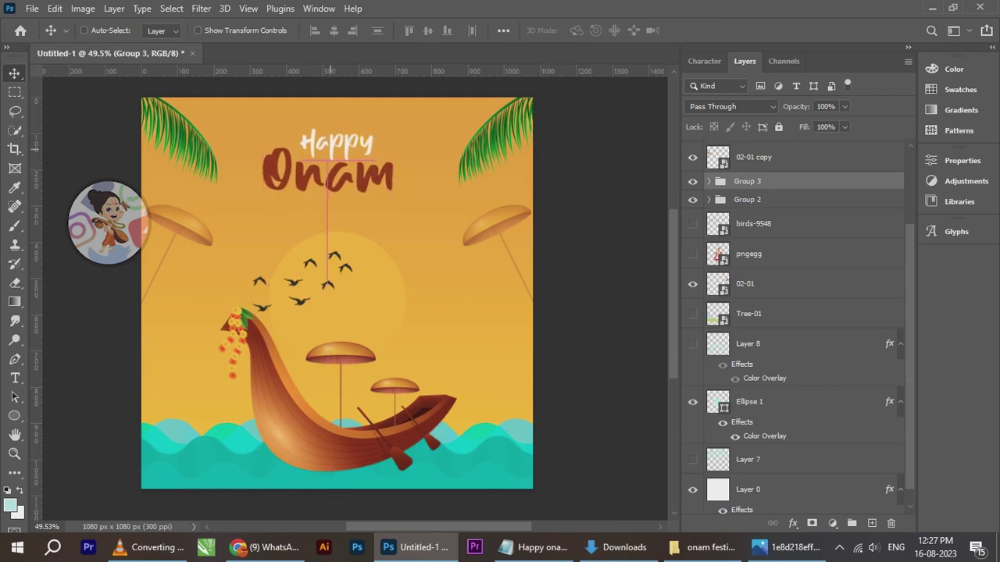
Enlarge the "Happy Onam" group to about 108% and centre it horizontally on the Layer 0 background
{"action": "scroll", "coordinate": [375, 174], "scroll_direction": "up", "scroll_amount": 2}
{"action": "scroll", "coordinate": [375, 174], "scroll_direction": "down", "scroll_amount": 3}
{"action": "key", "text": "ctrl+t"}
{"action": "left_click_drag", "start_coordinate": [398, 190], "coordinate": [406, 195]}
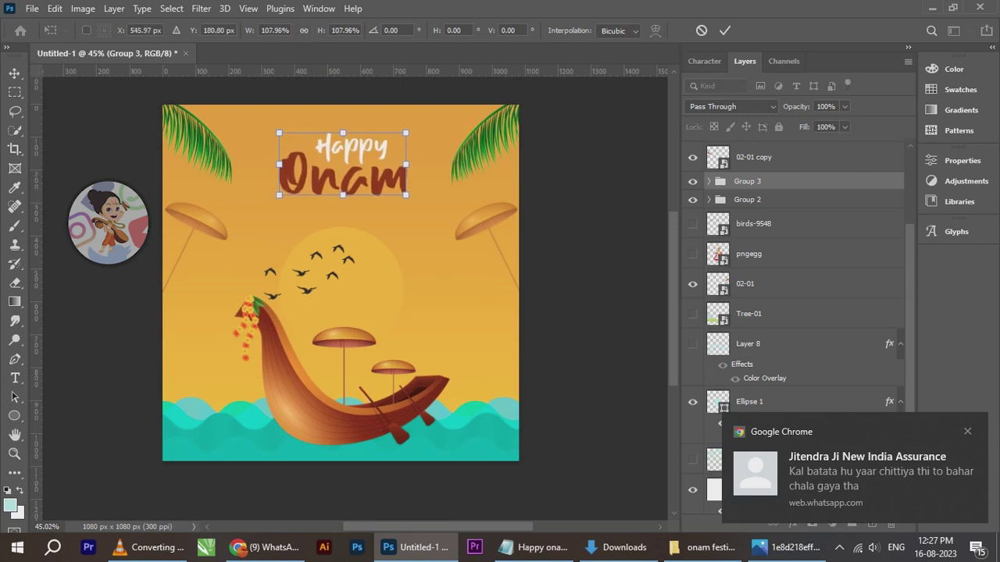
{"action": "key", "text": "Return"}
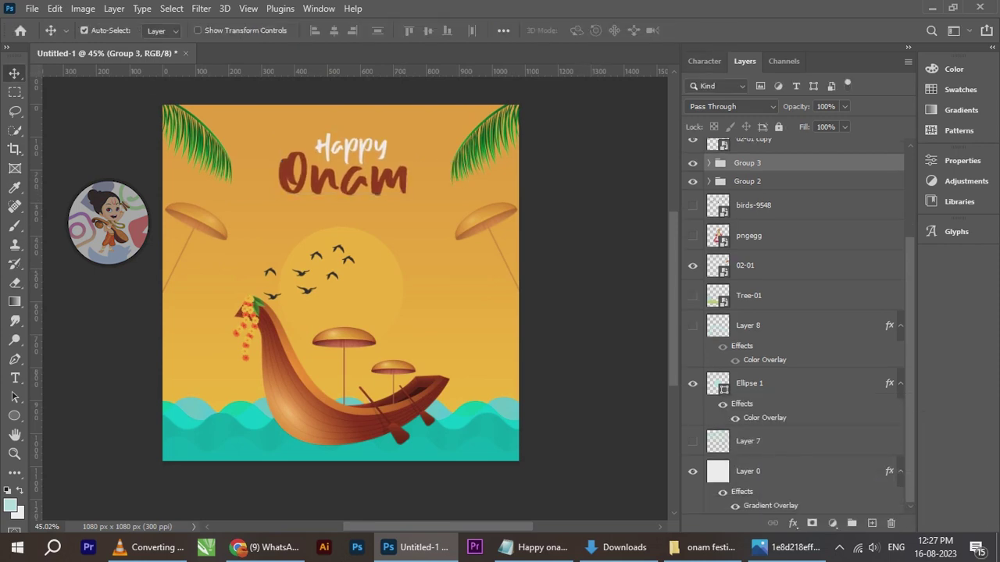
{"action": "left_click", "coordinate": [781, 472], "text": "ctrl"}
{"action": "left_click", "coordinate": [333, 30]}
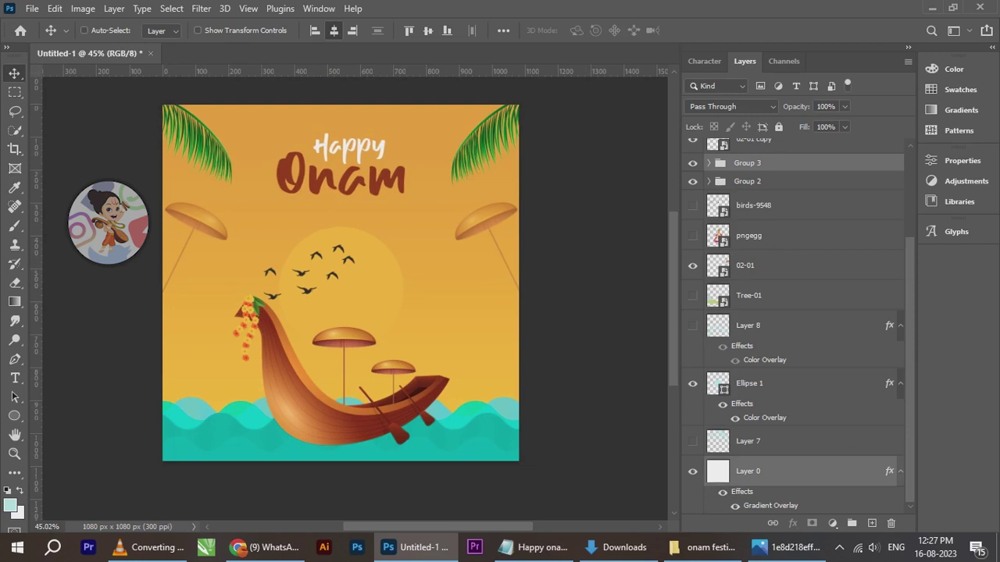
Select the "Happy" text inside the group and scale it down to about 84%
{"action": "scroll", "coordinate": [350, 178], "scroll_direction": "up", "scroll_amount": 5}
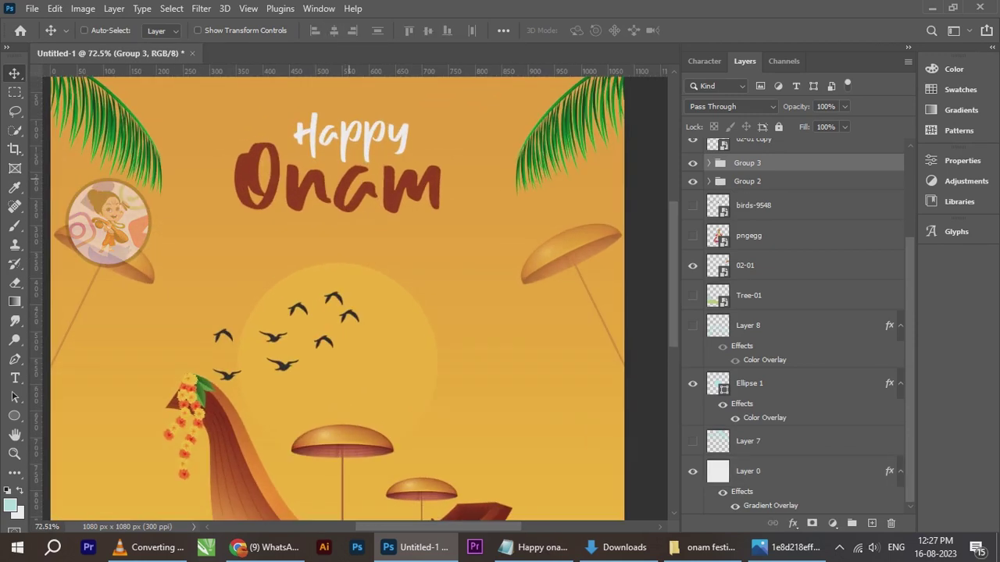
{"action": "right_click", "coordinate": [351, 178]}
{"action": "left_click", "coordinate": [385, 200]}
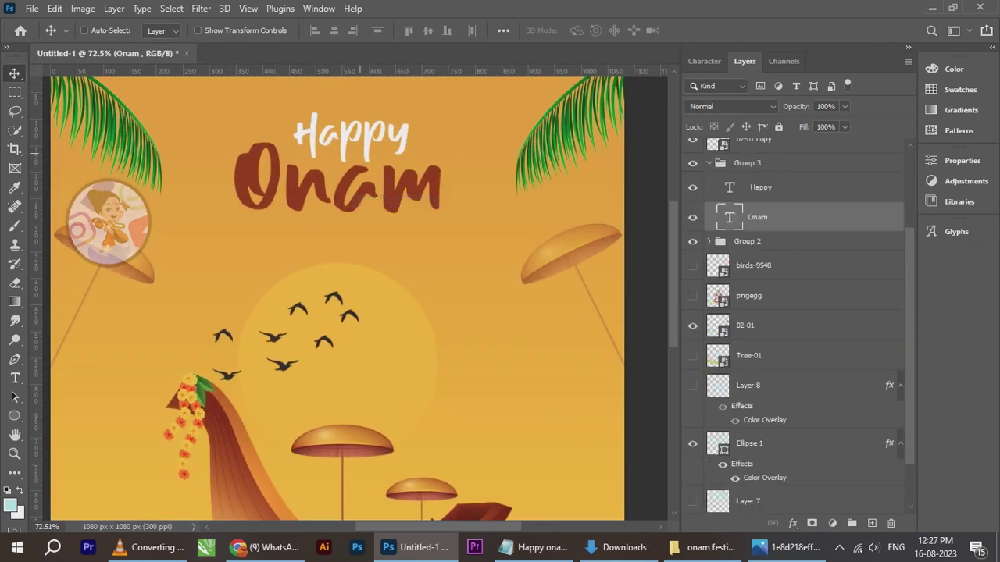
{"action": "right_click", "coordinate": [351, 134]}
{"action": "left_click", "coordinate": [388, 153]}
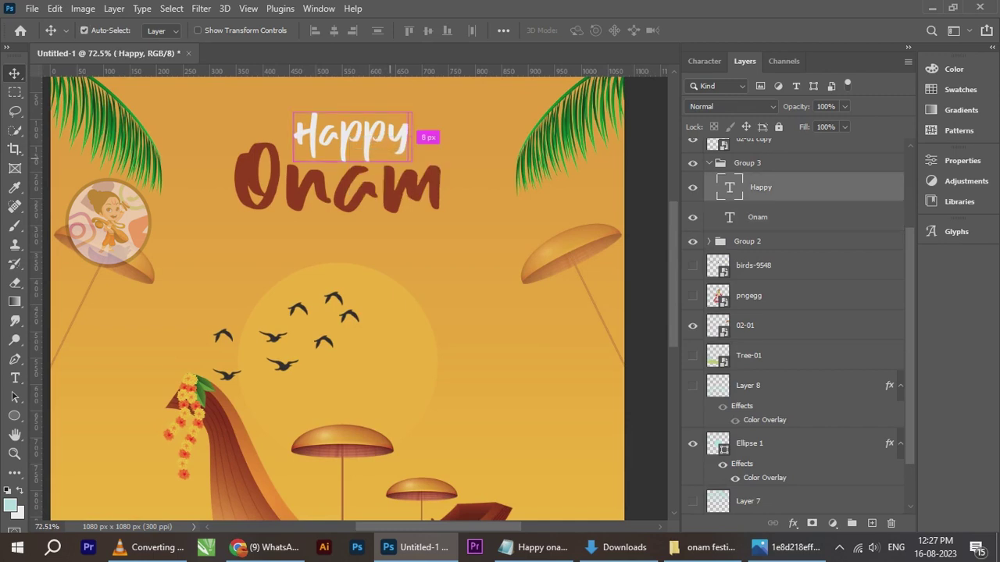
{"action": "key", "text": "ctrl+t"}
{"action": "left_click_drag", "start_coordinate": [412, 112], "coordinate": [391, 121]}
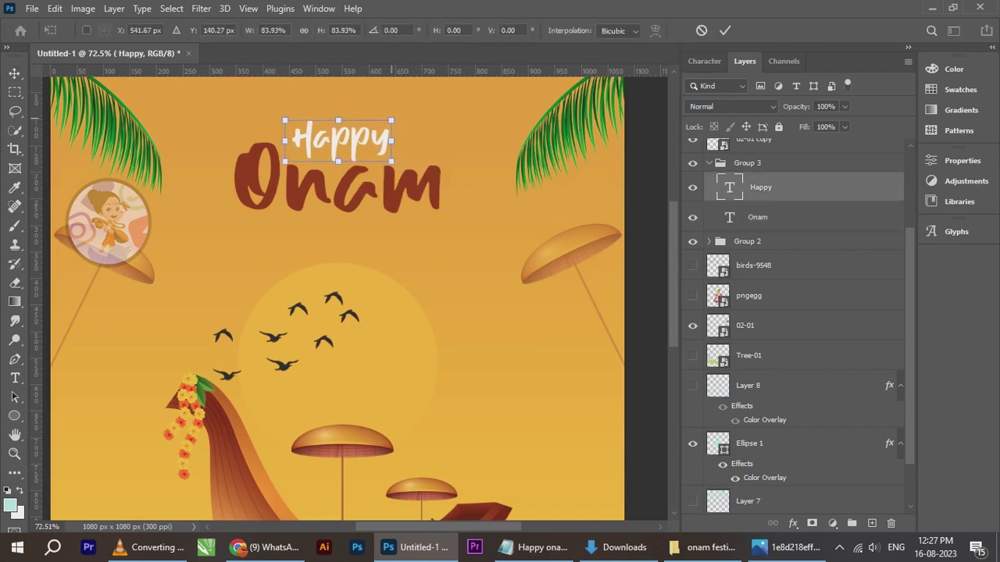
{"action": "key", "text": "Return"}
Nudge the "Happy" text about 16 px left and 6 px down so it sits closer to "Onam"
{"action": "key", "text": "Left"}
{"action": "key", "text": "Left"}
{"action": "key", "text": "Left"}
{"action": "key", "text": "Left"}
{"action": "key", "text": "Left"}
{"action": "key", "text": "Left"}
{"action": "key", "text": "Left"}
{"action": "key", "text": "Left"}
{"action": "key", "text": "Left"}
{"action": "key", "text": "Left"}
{"action": "key", "text": "Left"}
{"action": "key", "text": "Left"}
{"action": "key", "text": "Left"}
{"action": "key", "text": "Left"}
{"action": "key", "text": "Left"}
{"action": "key", "text": "Left"}
{"action": "key", "text": "Left"}
{"action": "key", "text": "Left"}
{"action": "key", "text": "Left"}
{"action": "key", "text": "Left"}
{"action": "key", "text": "Left"}
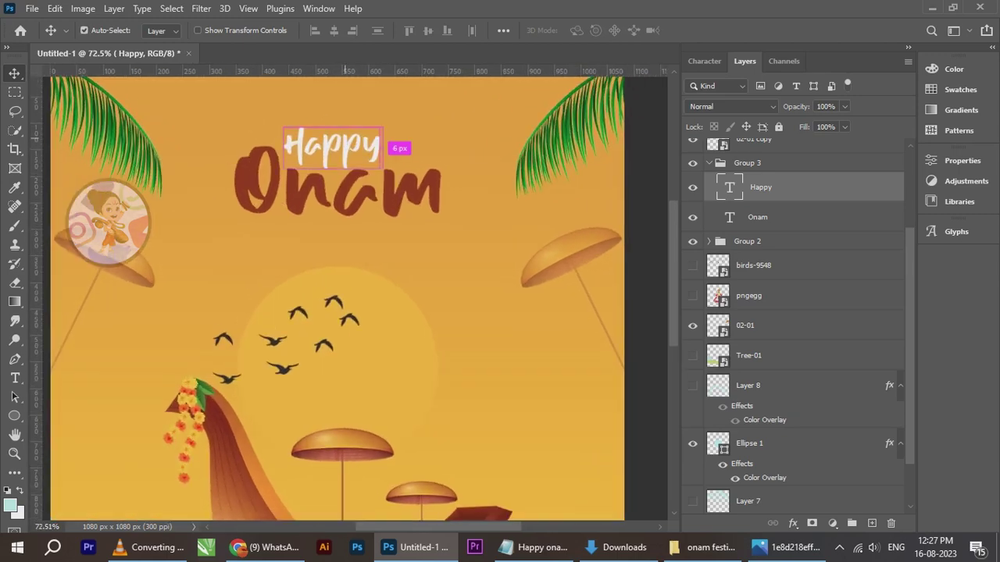
Enlarge the "Happy" text slightly and nudge it further left above "Onam"
{"action": "key", "text": "ctrl+t"}
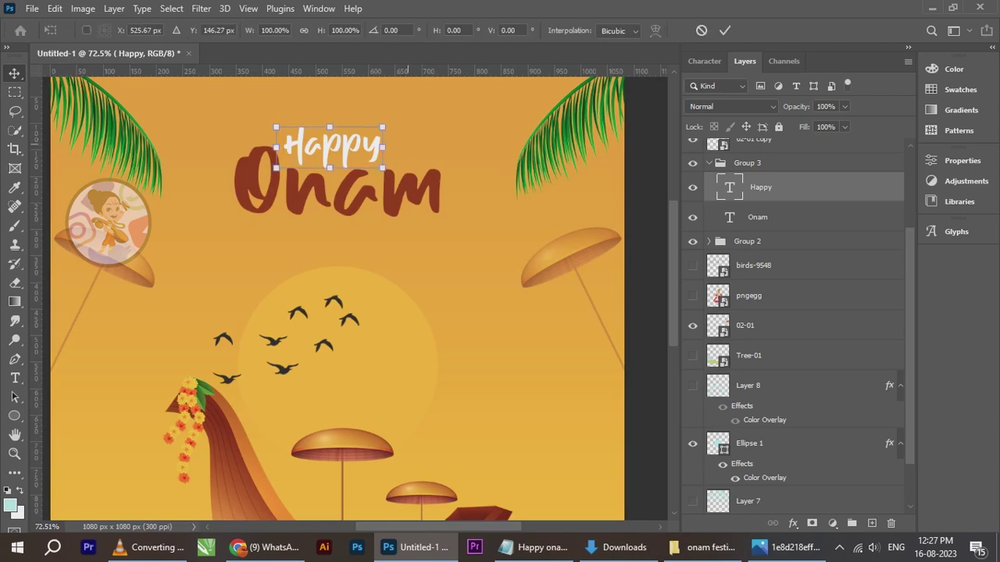
{"action": "left_click_drag", "start_coordinate": [381, 121], "coordinate": [389, 118]}
{"action": "key", "text": "Return"}
{"action": "key", "text": "Left"}
{"action": "key", "text": "Left"}
{"action": "key", "text": "Left"}
{"action": "key", "text": "Left"}
{"action": "key", "text": "Left"}
{"action": "key", "text": "Left"}
{"action": "key", "text": "Left"}
{"action": "key", "text": "Left"}
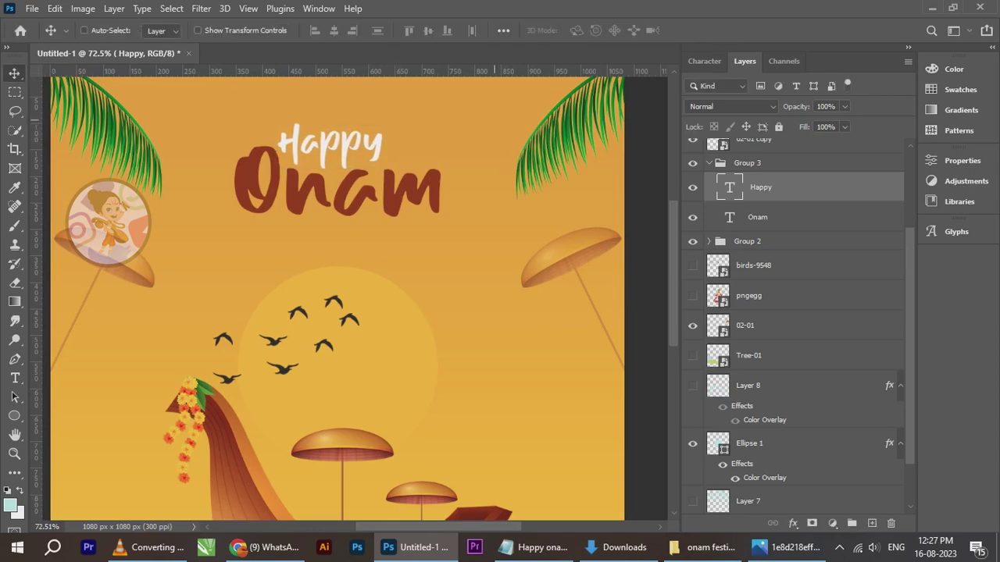
Collapse the lettering group, try centring it horizontally on the Layer 0 background, and undo that alignment
{"action": "scroll", "coordinate": [412, 159], "scroll_direction": "down", "scroll_amount": 5}
{"action": "left_click", "coordinate": [709, 163]}
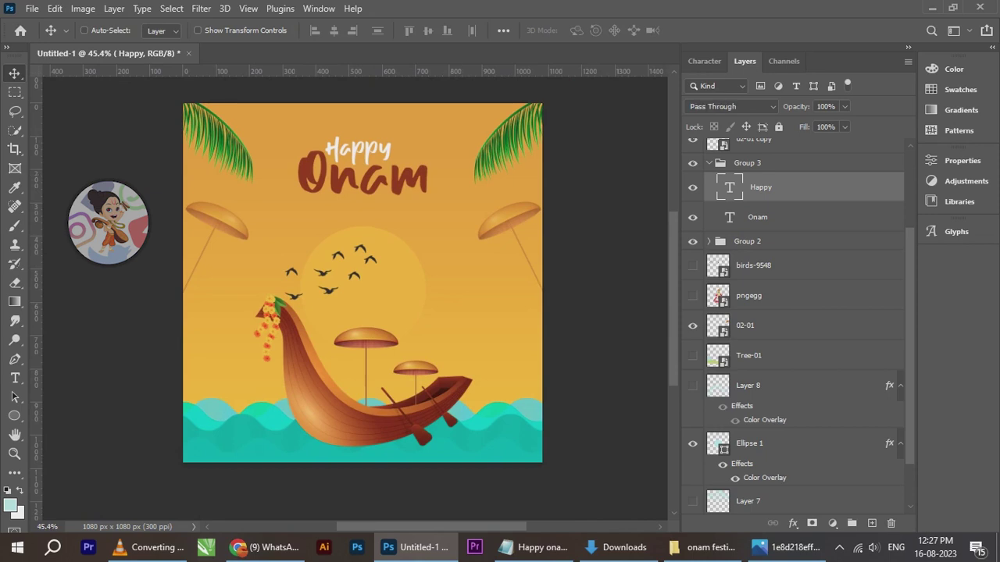
{"action": "scroll", "coordinate": [387, 179], "scroll_direction": "up", "scroll_amount": 1}
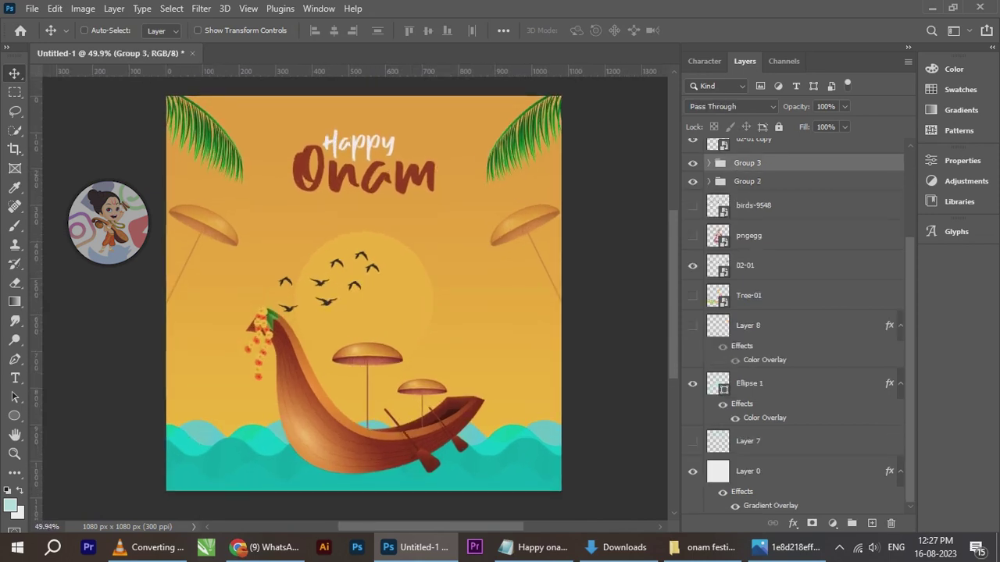
{"action": "left_click", "coordinate": [781, 472], "text": "ctrl"}
{"action": "left_click", "coordinate": [333, 31]}
{"action": "key", "text": "ctrl+z"}
{"action": "scroll", "coordinate": [328, 238], "scroll_direction": "up", "scroll_amount": 2}
{"action": "scroll", "coordinate": [327, 278], "scroll_direction": "down", "scroll_amount": 3}
{"action": "scroll", "coordinate": [368, 354], "scroll_direction": "up", "scroll_amount": 1}
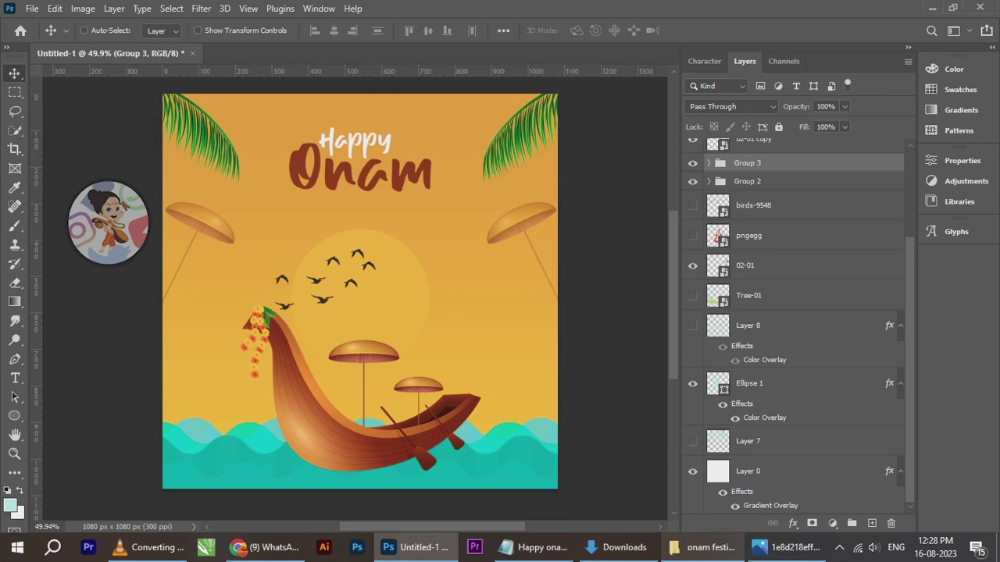
Switch to the Happy onam Notepad file and copy the line "May the spirit of onam fill your life and heart with optimism"
{"action": "left_click", "coordinate": [537, 547]}
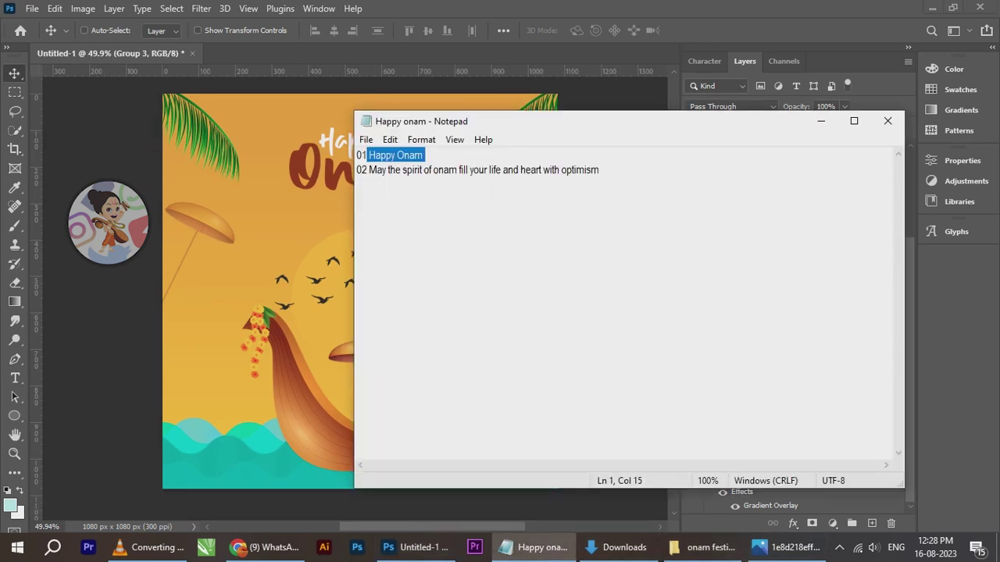
{"action": "mouse_move", "coordinate": [369, 170]}
{"action": "left_mouse_down"}
{"action": "mouse_move", "coordinate": [563, 170]}
{"action": "mouse_move", "coordinate": [359, 184]}
{"action": "left_mouse_up"}
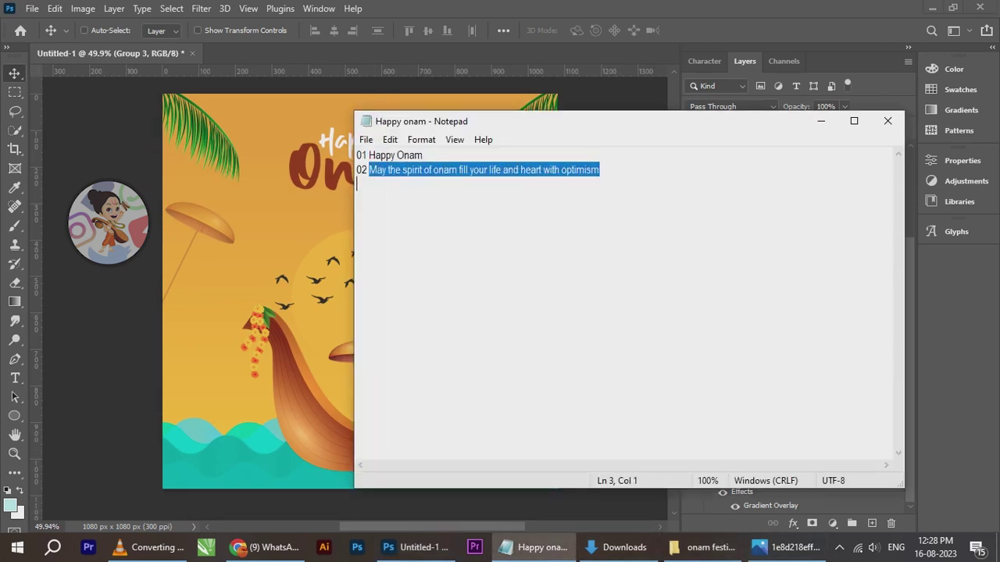
{"action": "left_click", "coordinate": [820, 122]}
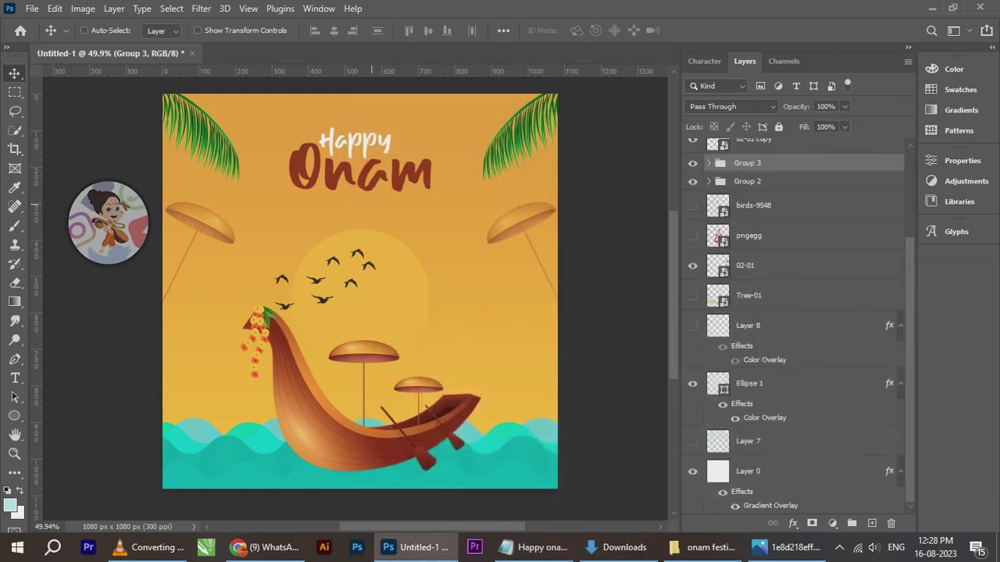
Back in Photoshop, ready the Type tool with the MADE Avenue PERSONAL USE font
{"action": "key", "text": "t"}
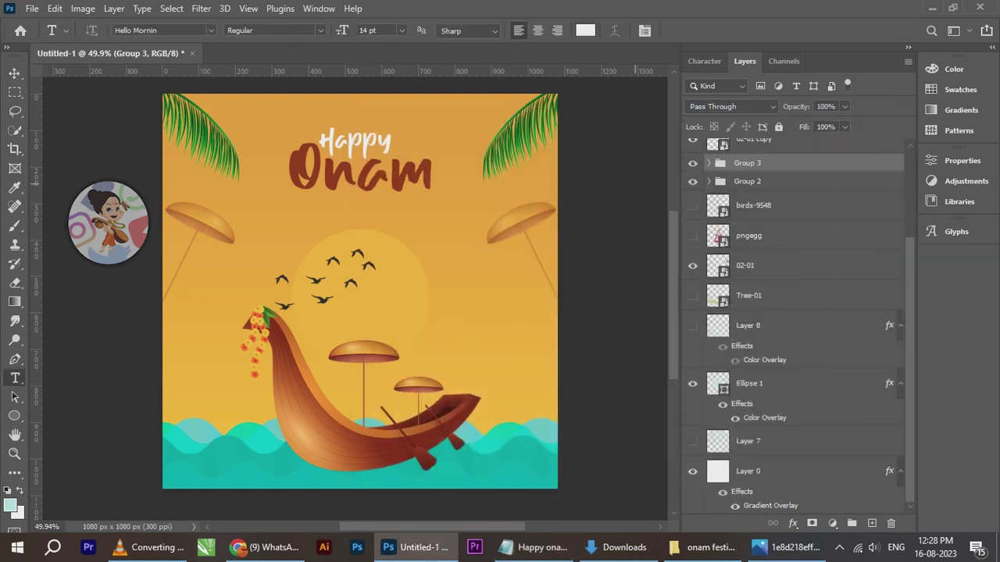
{"action": "left_click", "coordinate": [704, 61]}
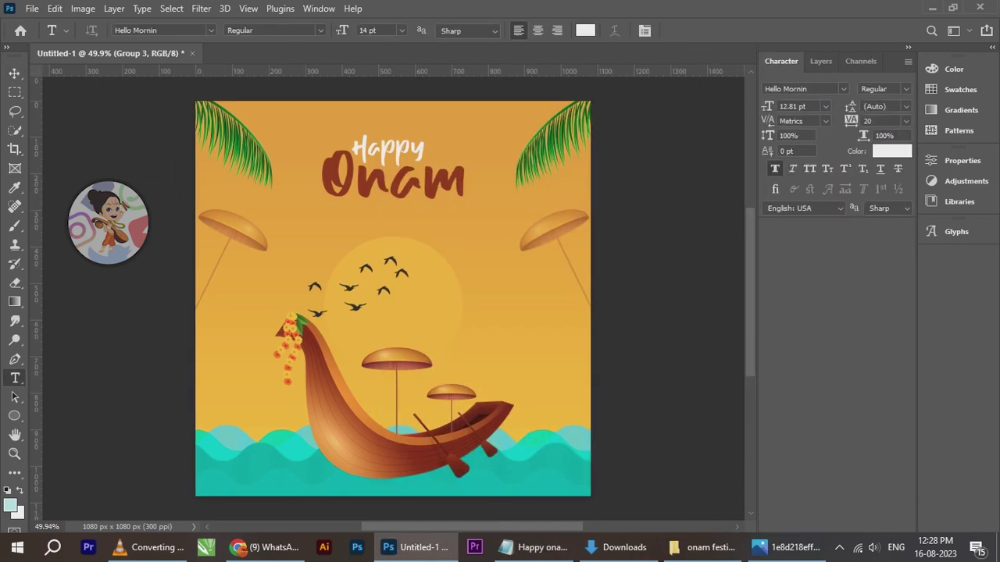
{"action": "left_click", "coordinate": [844, 89]}
{"action": "left_click", "coordinate": [781, 162]}
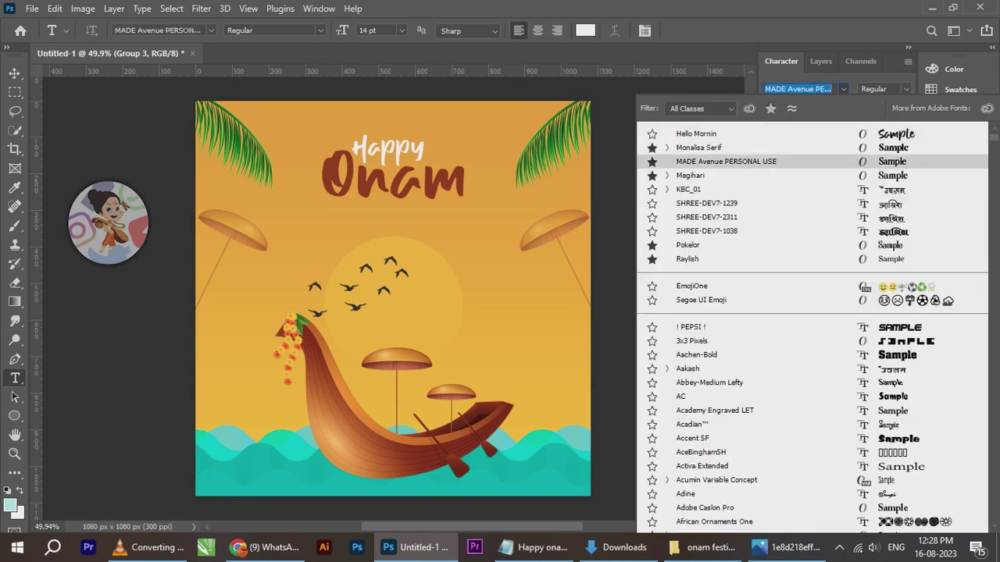
{"action": "key", "text": "Return"}
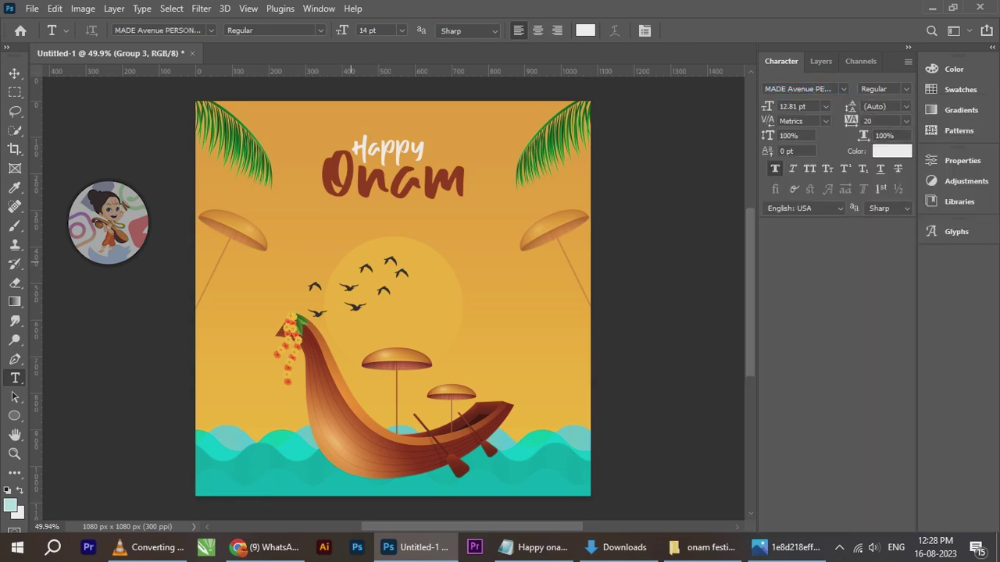
Start a text layer between "Onam" and the sun and paste the copied greeting line into it
{"action": "left_click", "coordinate": [341, 236]}
{"action": "scroll", "coordinate": [385, 230], "scroll_direction": "up", "scroll_amount": 1}
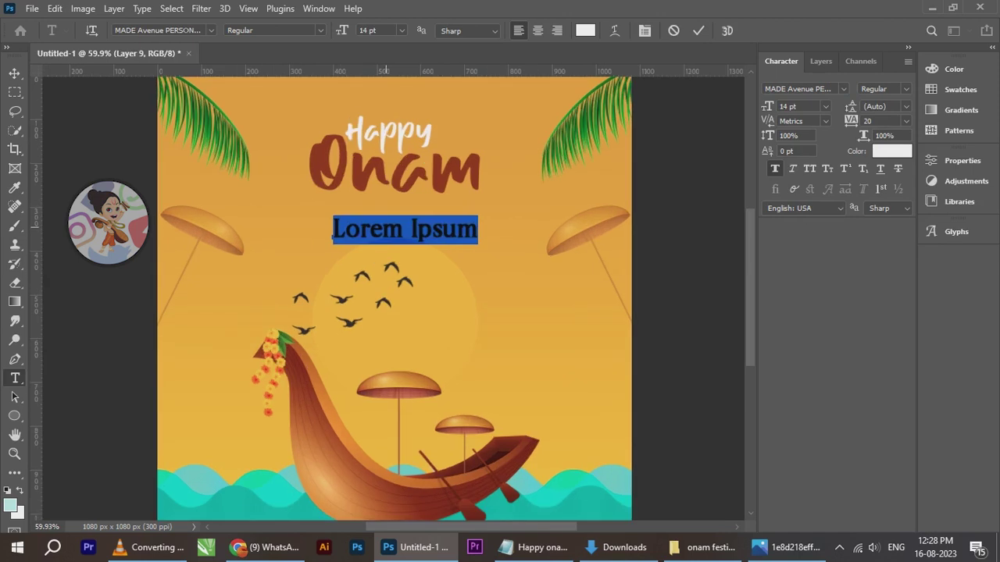
{"action": "key", "text": "ctrl+v"}
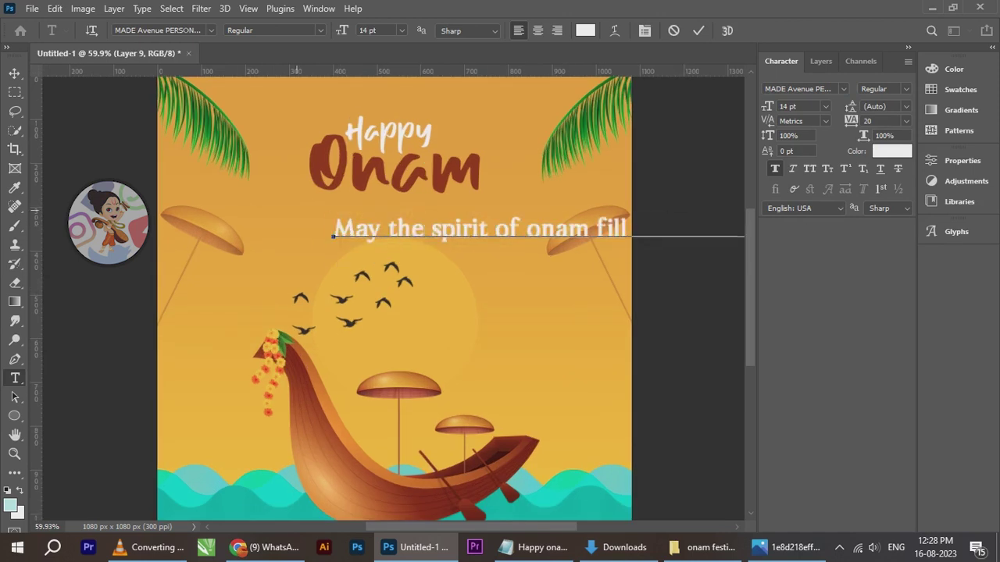
{"action": "left_click", "coordinate": [14, 72]}
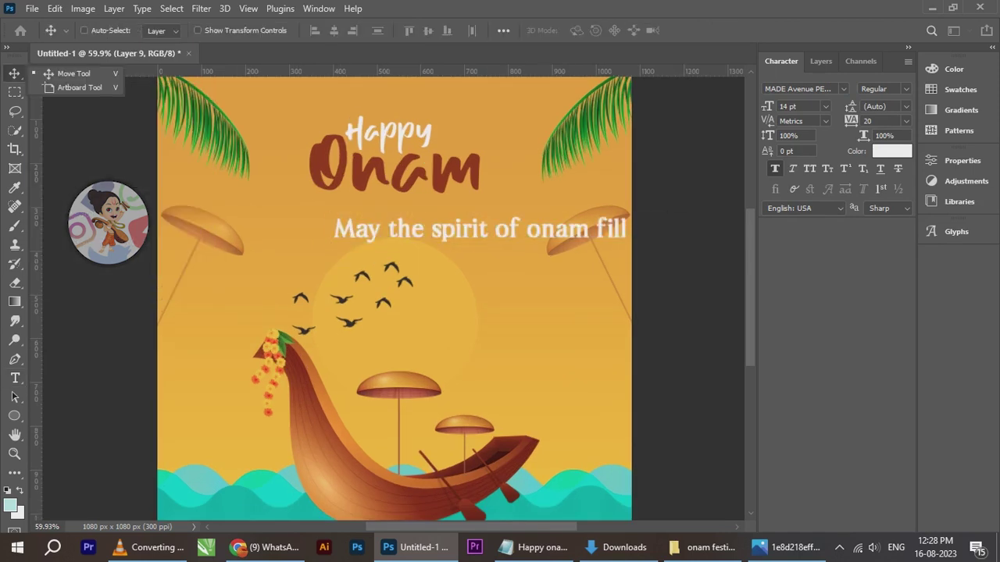
Try different font sizes on the greeting line, ending at 13 pt
{"action": "key", "text": "t"}
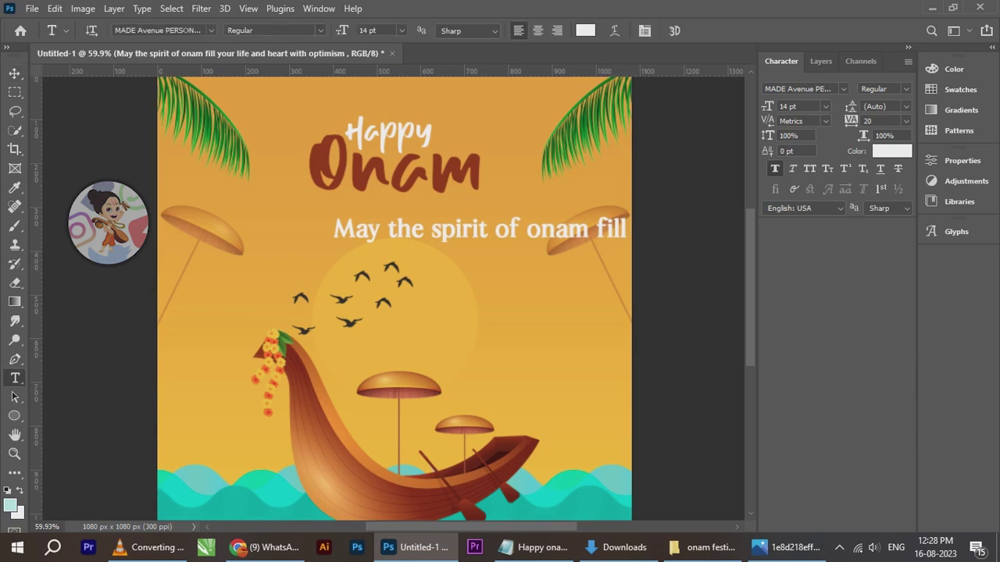
{"action": "key", "text": "Down"}
{"action": "key", "text": "Down"}
{"action": "key", "text": "Down"}
{"action": "key", "text": "Down"}
{"action": "key", "text": "Down"}
{"action": "key", "text": "Down"}
{"action": "key", "text": "Down"}
{"action": "key", "text": "Down"}
{"action": "key", "text": "Down"}
{"action": "key", "text": "Up"}
{"action": "key", "text": "Up"}
{"action": "key", "text": "Up"}
{"action": "key", "text": "Up"}
{"action": "key", "text": "Up"}
{"action": "key", "text": "Up"}
{"action": "key", "text": "Up"}
{"action": "key", "text": "Up"}
{"action": "key", "text": "Up"}
{"action": "key", "text": "Up"}
{"action": "key", "text": "Up"}
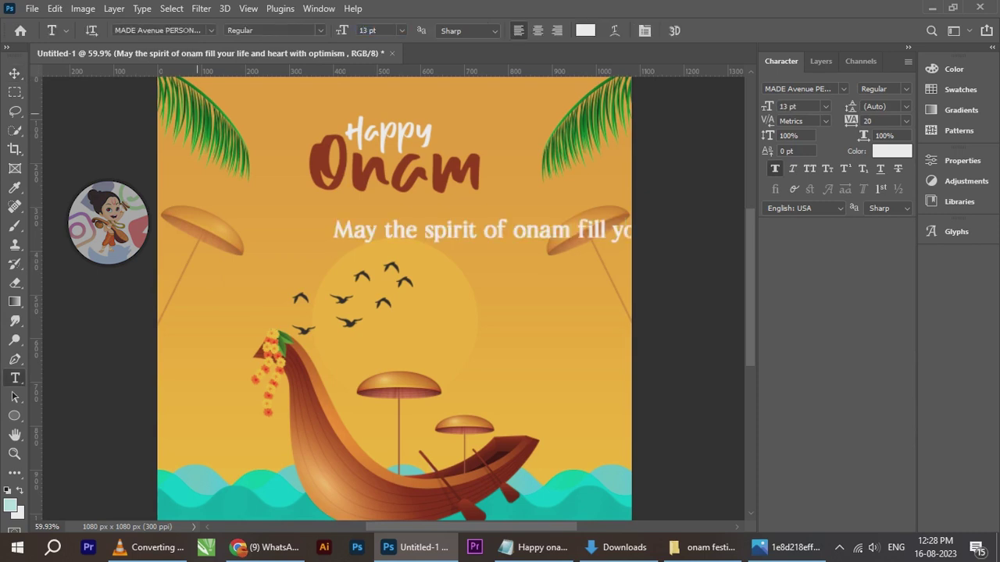
Move the greeting line left beneath the "Onam" lettering and set its font size to 9 pt
{"action": "left_click", "coordinate": [14, 73]}
{"action": "left_click_drag", "start_coordinate": [522, 237], "coordinate": [410, 234]}
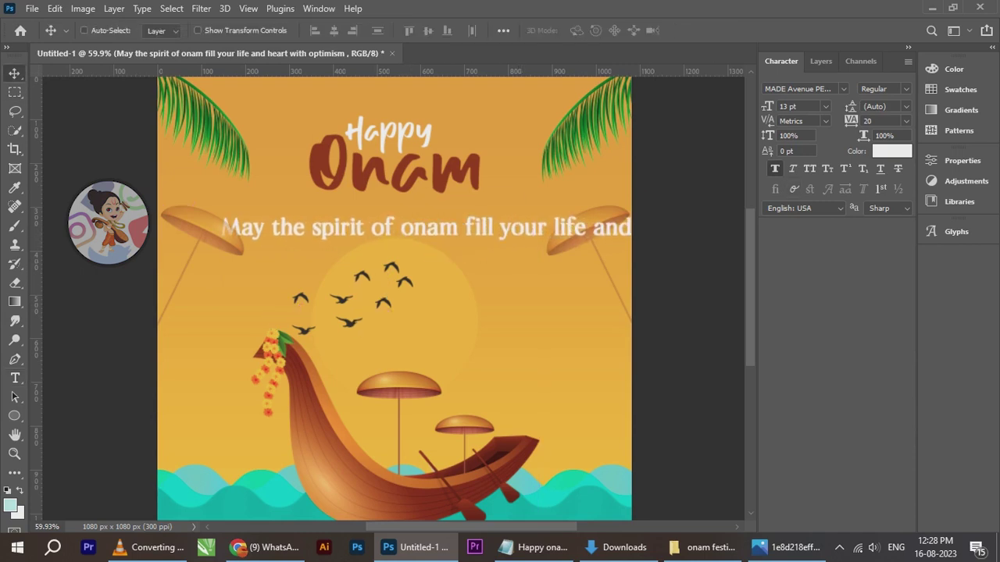
{"action": "left_click", "coordinate": [825, 106]}
{"action": "left_click", "coordinate": [806, 161]}
{"action": "scroll", "coordinate": [445, 237], "scroll_direction": "up", "scroll_amount": 2}
{"action": "left_click_drag", "start_coordinate": [528, 228], "coordinate": [526, 196]}
{"action": "key", "text": "ctrl"}
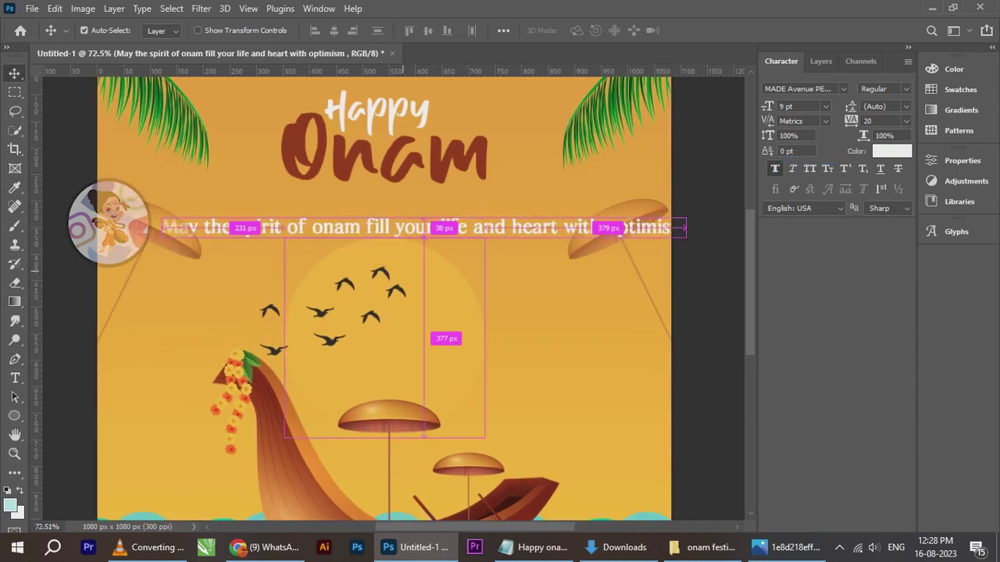
Scale the greeting line down to about 84% so that it fits within the canvas width
{"action": "key", "text": "ctrl+t"}
{"action": "left_click_drag", "start_coordinate": [685, 217], "coordinate": [602, 223]}
{"action": "left_click", "coordinate": [724, 30]}
Move Group 3 to the top of the layer stack and place the greeting text layer directly beneath it
{"action": "left_click", "coordinate": [820, 61]}
{"action": "scroll", "coordinate": [793, 313], "scroll_direction": "up", "scroll_amount": 4}
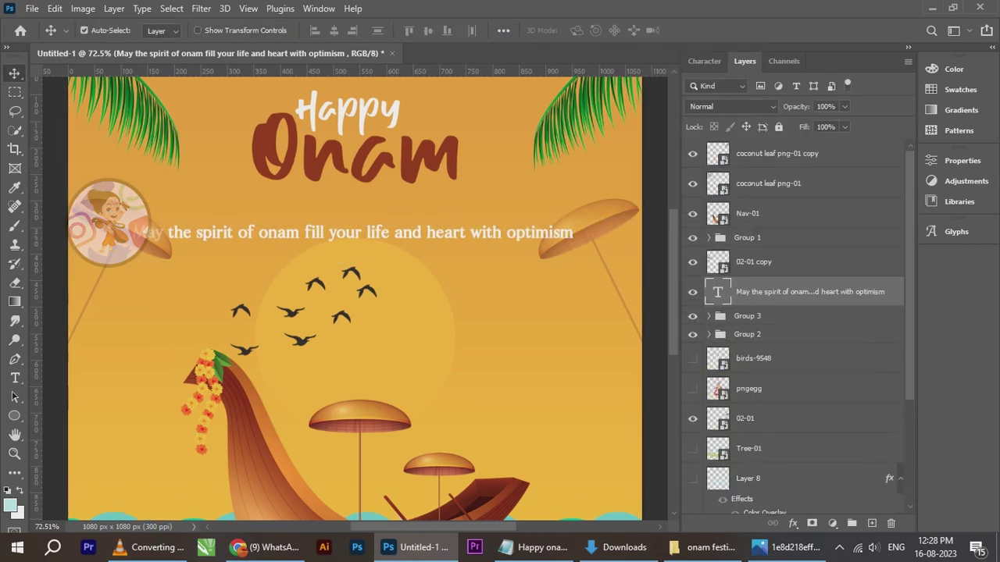
{"action": "left_click", "coordinate": [747, 316]}
{"action": "left_click", "coordinate": [693, 316]}
{"action": "left_click", "coordinate": [693, 317]}
{"action": "left_click_drag", "start_coordinate": [747, 316], "coordinate": [747, 144]}
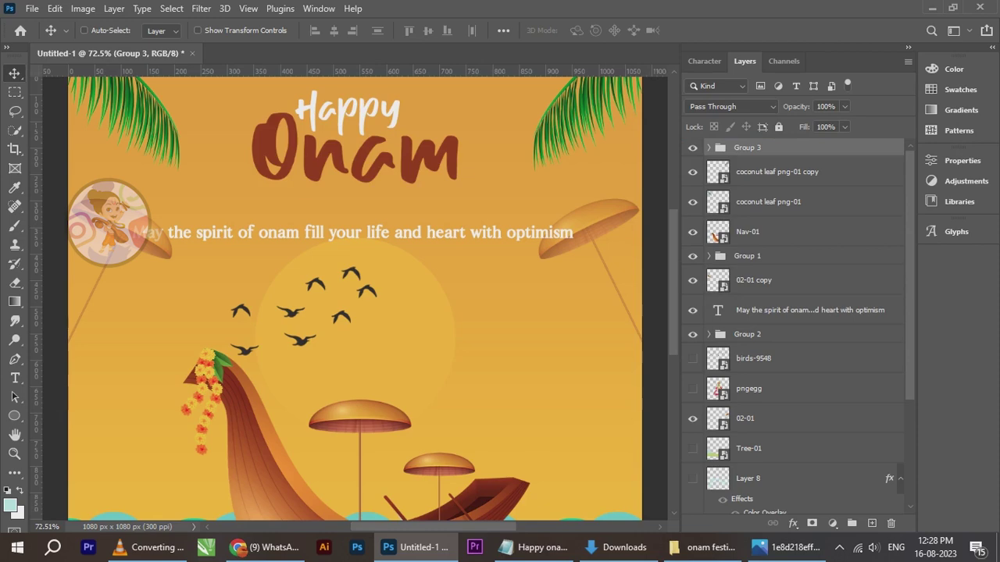
{"action": "left_click_drag", "start_coordinate": [780, 310], "coordinate": [781, 161]}
Break the greeting into two lines after "your" and move the text block back under "Onam"
{"action": "scroll", "coordinate": [418, 225], "scroll_direction": "down", "scroll_amount": 3}
{"action": "scroll", "coordinate": [418, 224], "scroll_direction": "up", "scroll_amount": 2}
{"action": "scroll", "coordinate": [400, 270], "scroll_direction": "down", "scroll_amount": 1}
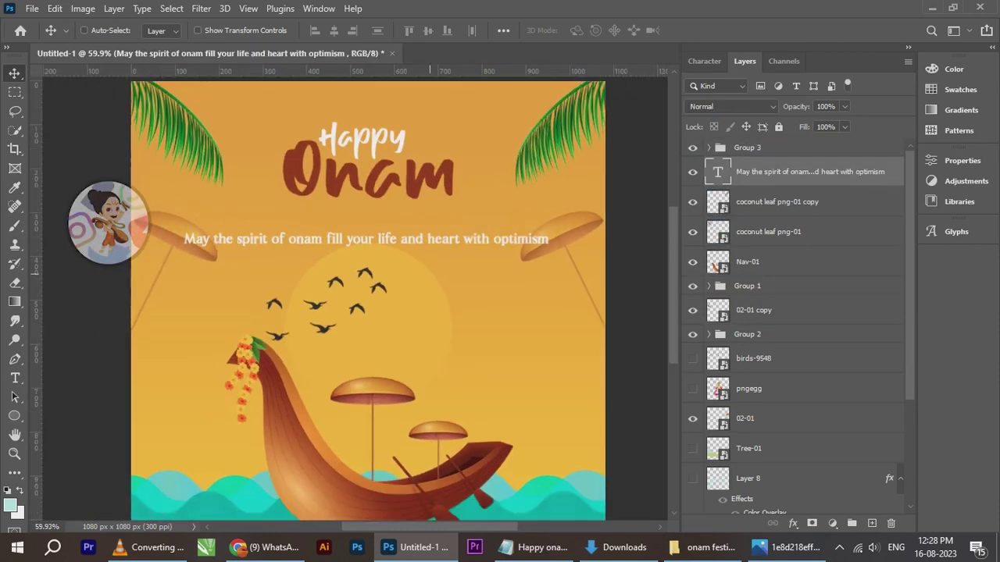
{"action": "scroll", "coordinate": [421, 269], "scroll_direction": "down", "scroll_amount": 2}
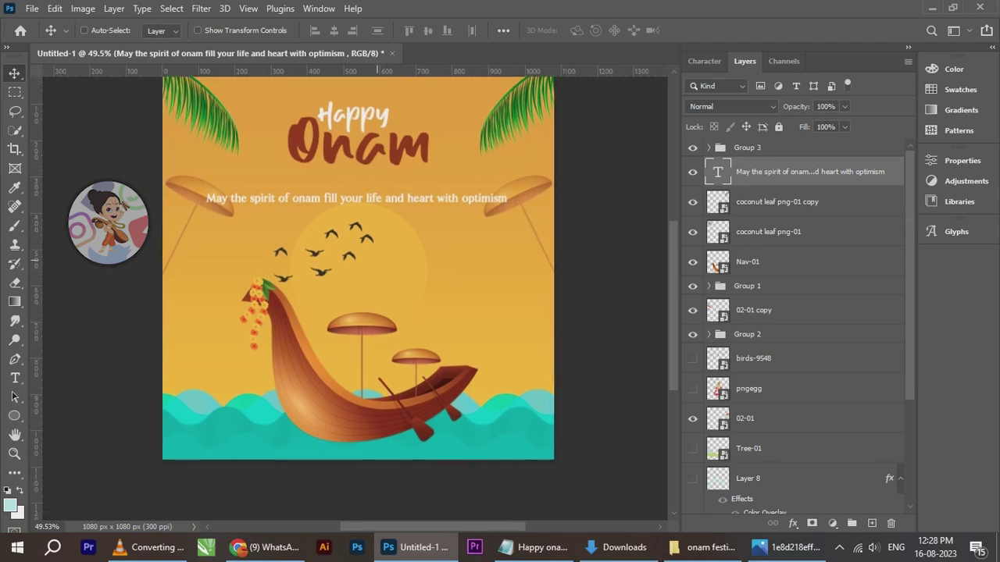
{"action": "scroll", "coordinate": [355, 266], "scroll_direction": "up", "scroll_amount": 2}
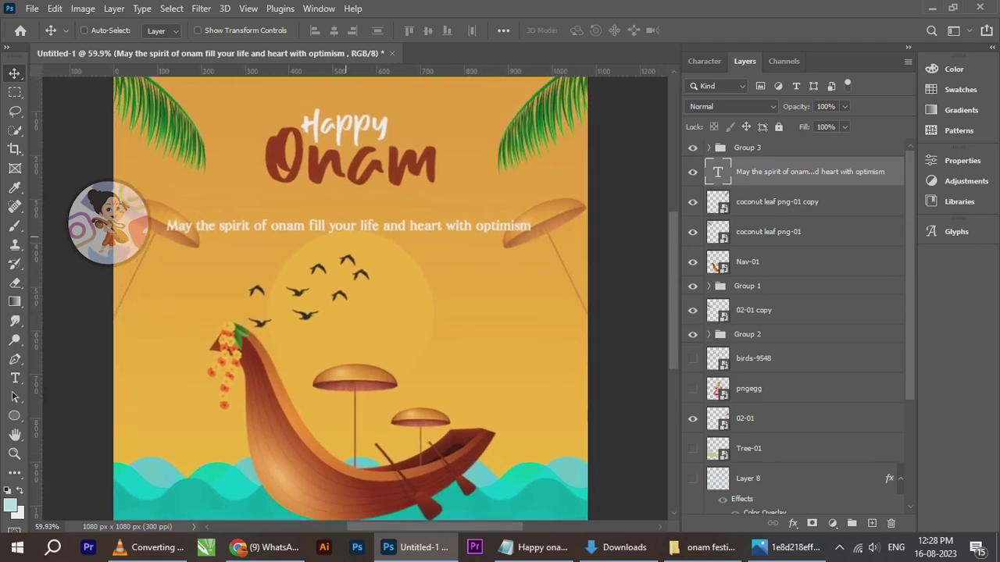
{"action": "key", "text": "t"}
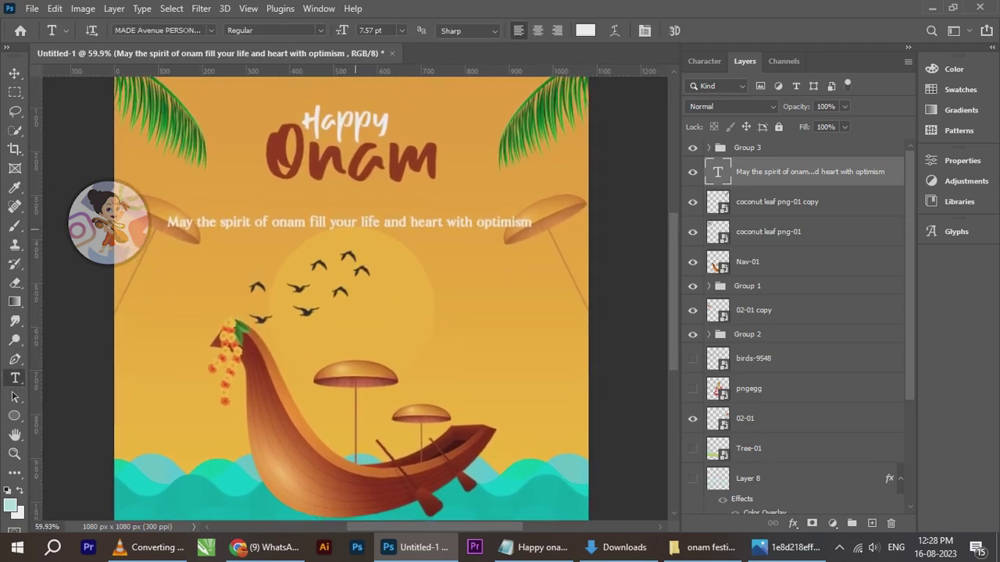
{"action": "scroll", "coordinate": [347, 222], "scroll_direction": "up", "scroll_amount": 4}
{"action": "scroll", "coordinate": [359, 221], "scroll_direction": "up", "scroll_amount": 1}
{"action": "left_click", "coordinate": [368, 221]}
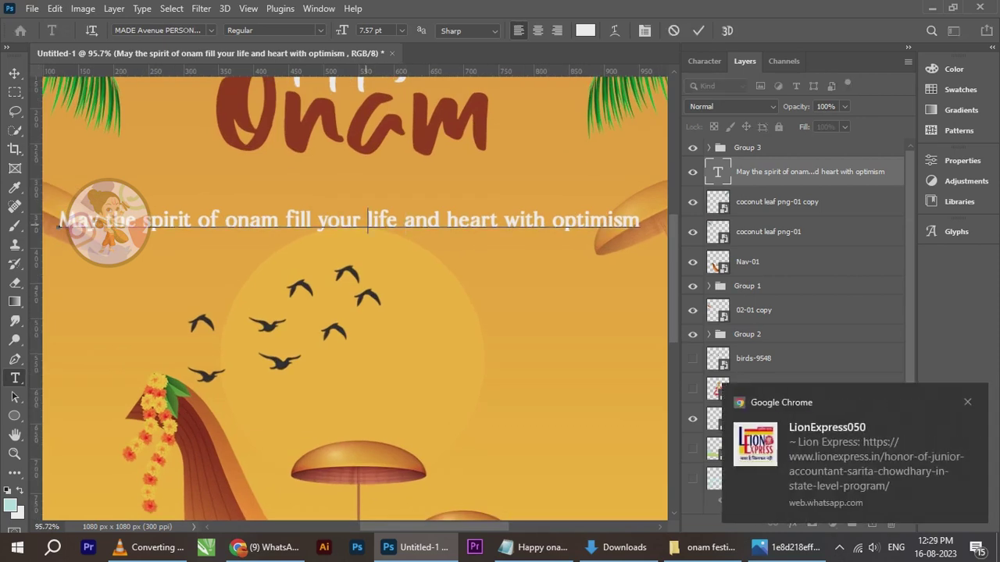
{"action": "key", "text": "Return"}
{"action": "left_click", "coordinate": [15, 72]}
{"action": "left_click_drag", "start_coordinate": [263, 200], "coordinate": [378, 173]}
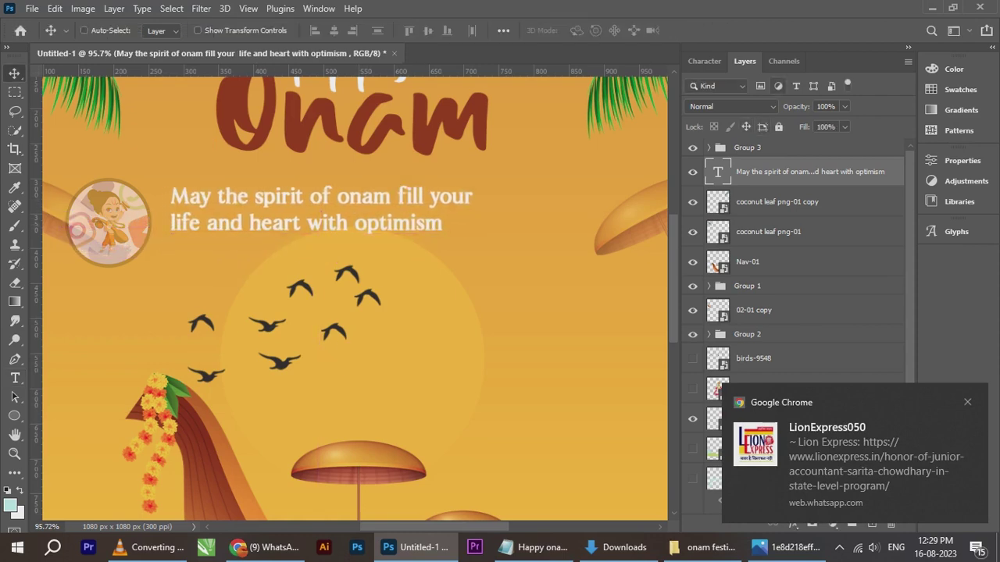
Centre-align the two greeting lines and move the block back beneath the "Onam" lettering
{"action": "left_click", "coordinate": [15, 378]}
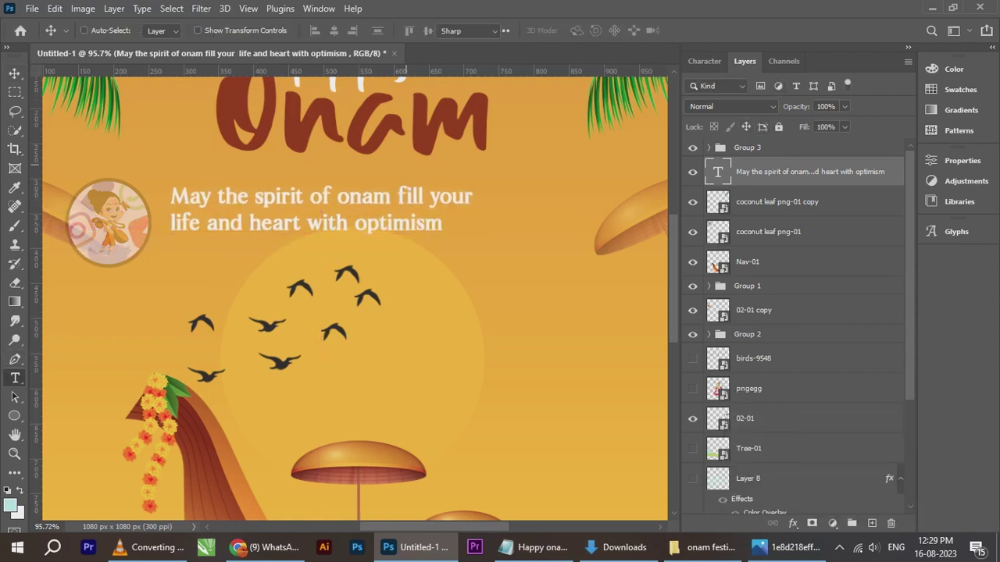
{"action": "left_click", "coordinate": [537, 30]}
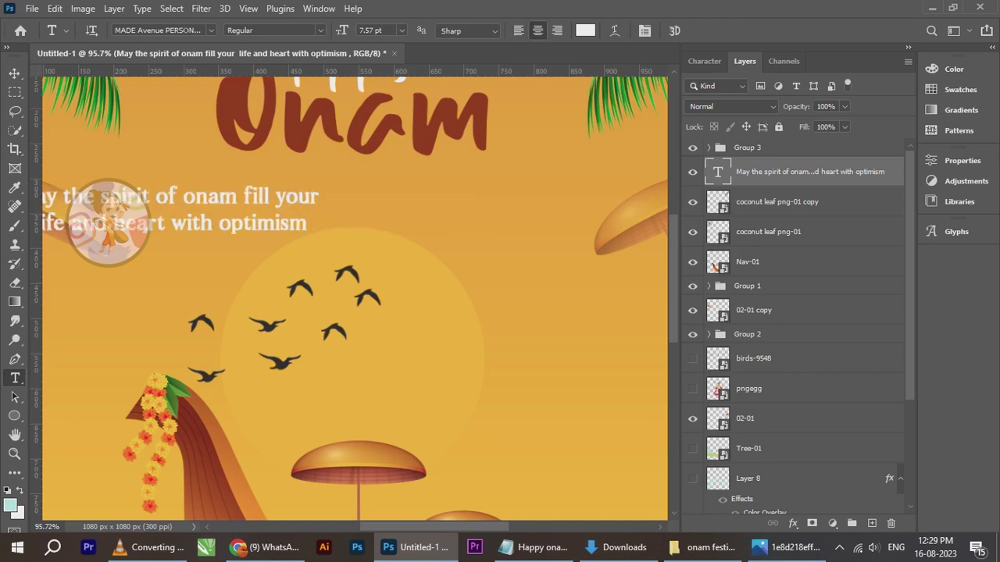
{"action": "key", "text": "v"}
{"action": "left_click_drag", "start_coordinate": [260, 198], "coordinate": [436, 194]}
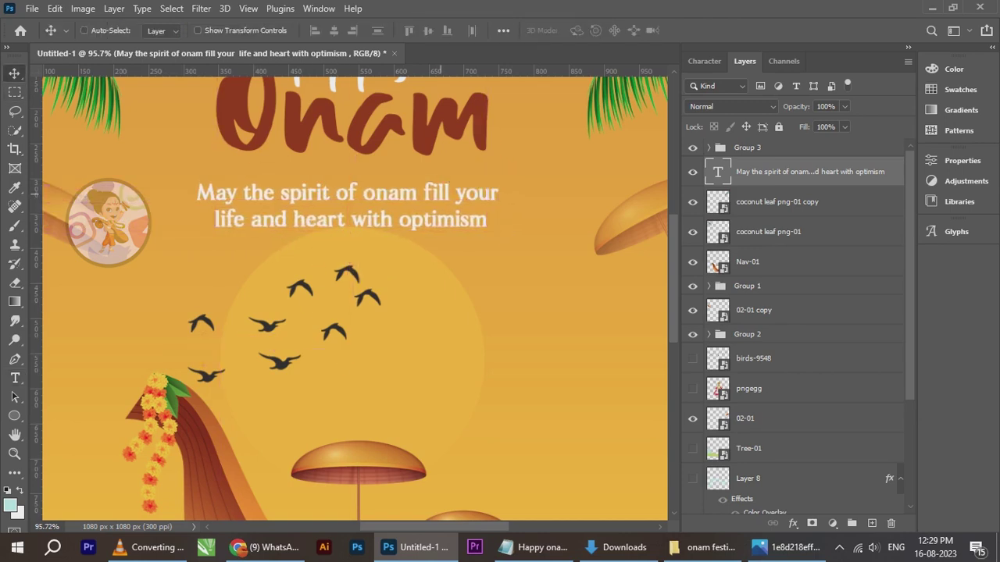
Nudge the greeting block up about 14 px, closer to the "Onam" lettering
{"action": "key", "text": "Up"}
{"action": "key", "text": "Up"}
{"action": "key", "text": "Up"}
{"action": "key", "text": "Up"}
{"action": "key", "text": "Up"}
{"action": "key", "text": "Up"}
{"action": "key", "text": "Up"}
{"action": "key", "text": "Up"}
{"action": "key", "text": "Up"}
{"action": "key", "text": "Up"}
{"action": "key", "text": "Up"}
{"action": "key", "text": "Up"}
{"action": "key", "text": "Up"}
{"action": "key", "text": "Up"}
{"action": "key", "text": "Up"}
{"action": "key", "text": "Up"}
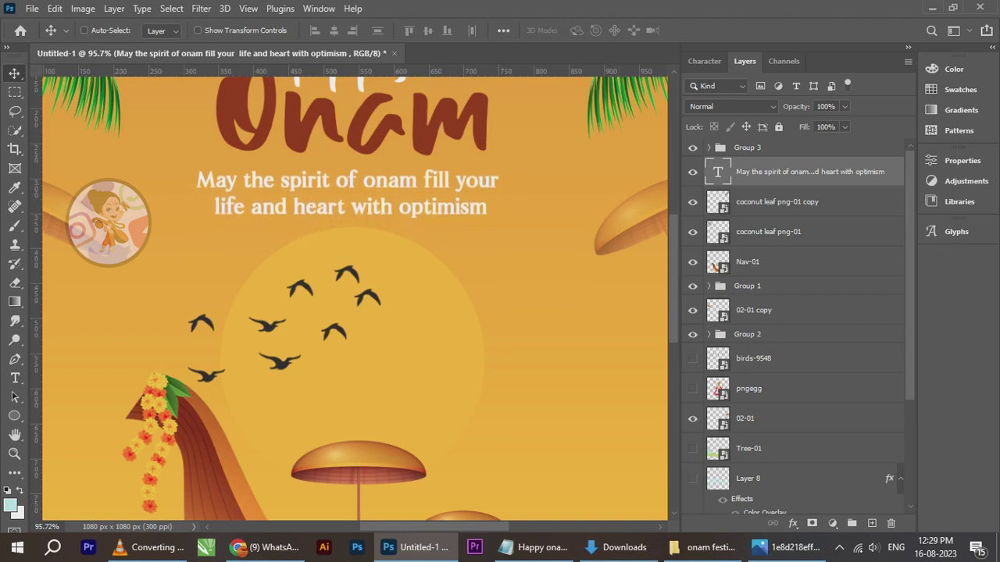
Try a tracking of 0 on the greeting text and on the "Onam" text
{"action": "left_click", "coordinate": [704, 61]}
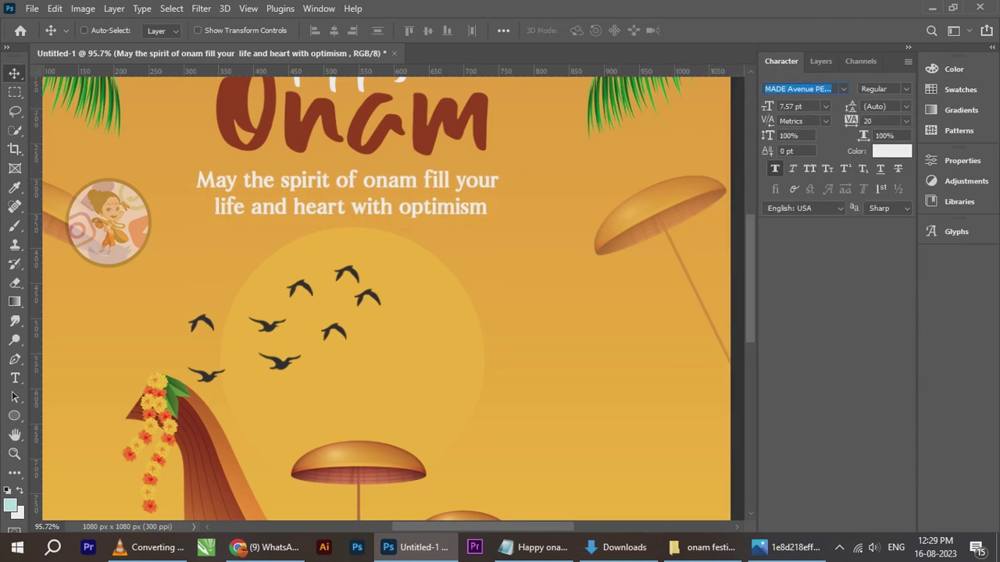
{"action": "left_click", "coordinate": [905, 120]}
{"action": "left_click", "coordinate": [880, 204]}
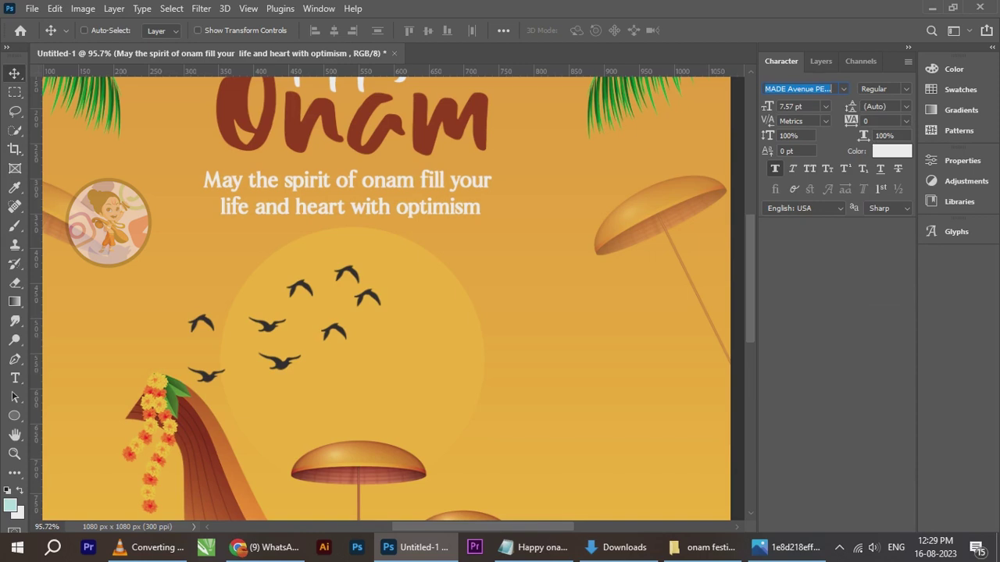
{"action": "right_click", "coordinate": [424, 140]}
{"action": "left_click", "coordinate": [459, 159]}
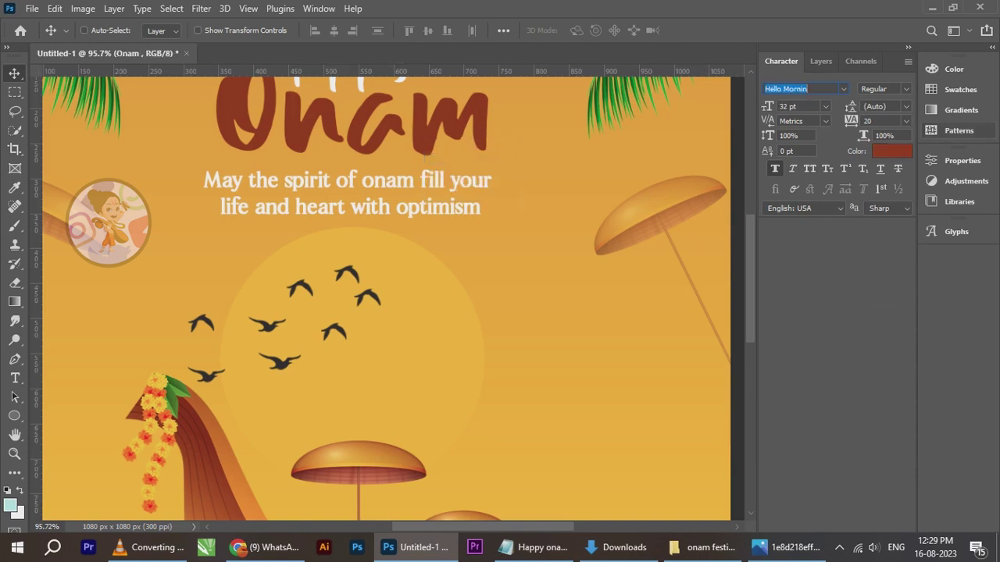
{"action": "left_click", "coordinate": [905, 121]}
{"action": "left_click", "coordinate": [890, 208]}
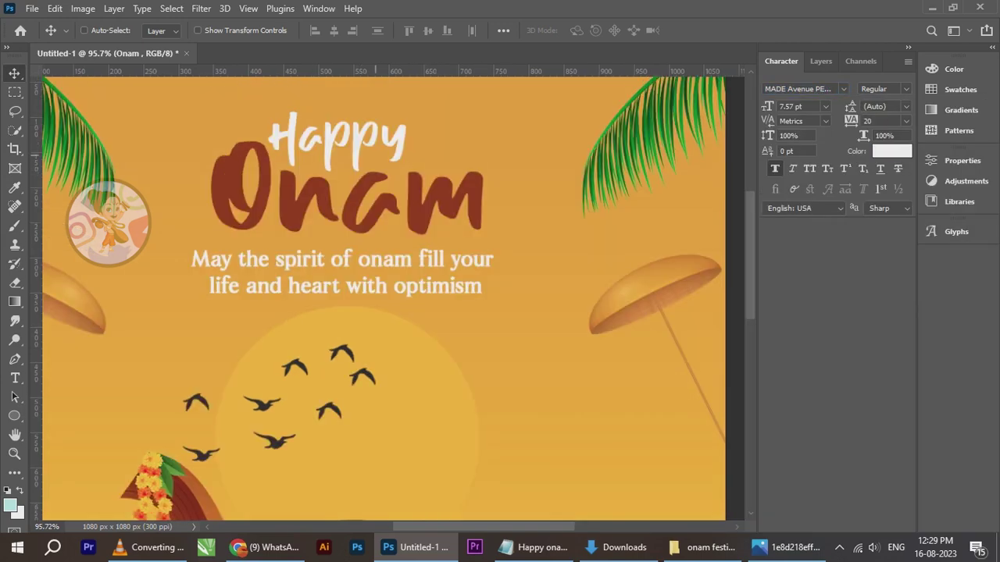
Select the "Happy" text and set its tracking to 0
{"action": "scroll", "coordinate": [358, 154], "scroll_direction": "up", "scroll_amount": 2}
{"action": "right_click", "coordinate": [353, 139]}
{"action": "left_click", "coordinate": [373, 159]}
{"action": "left_click", "coordinate": [905, 121]}
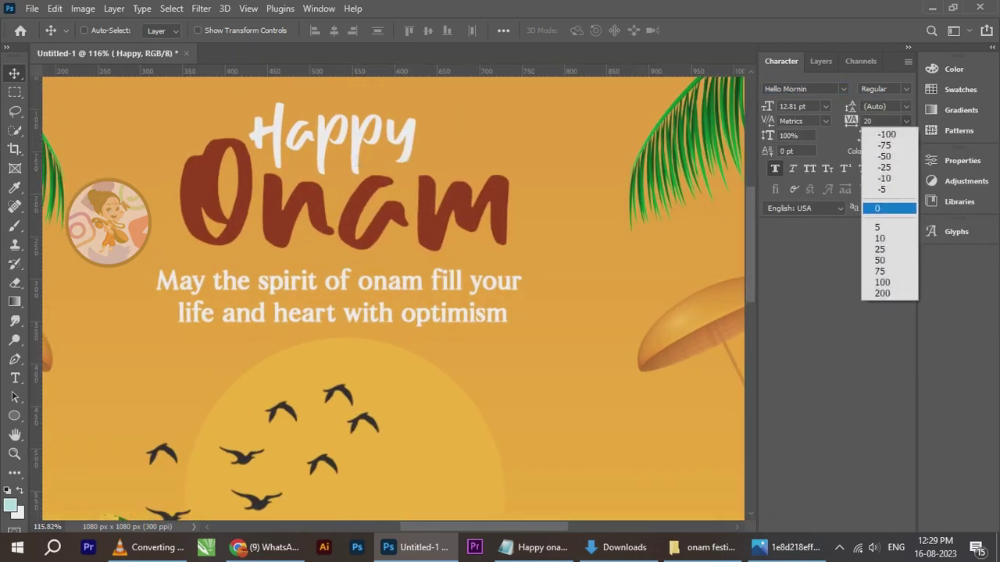
{"action": "left_click", "coordinate": [889, 208]}
Select the greeting text, set its font size to 6 pt and nudge it up closer to "Onam"
{"action": "scroll", "coordinate": [335, 249], "scroll_direction": "down", "scroll_amount": 2}
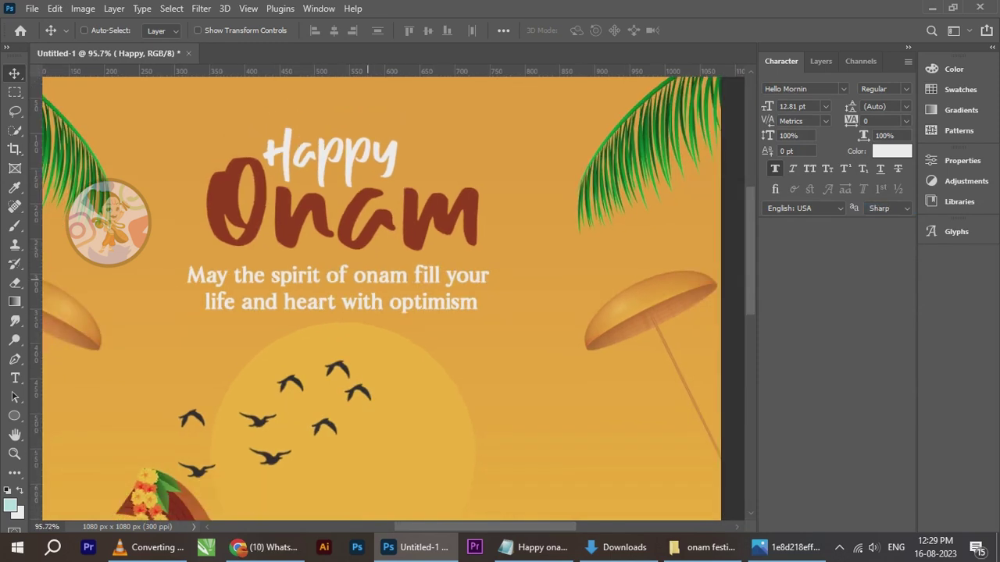
{"action": "right_click", "coordinate": [368, 280]}
{"action": "left_click", "coordinate": [375, 285]}
{"action": "key", "text": "Up"}
{"action": "key", "text": "Up"}
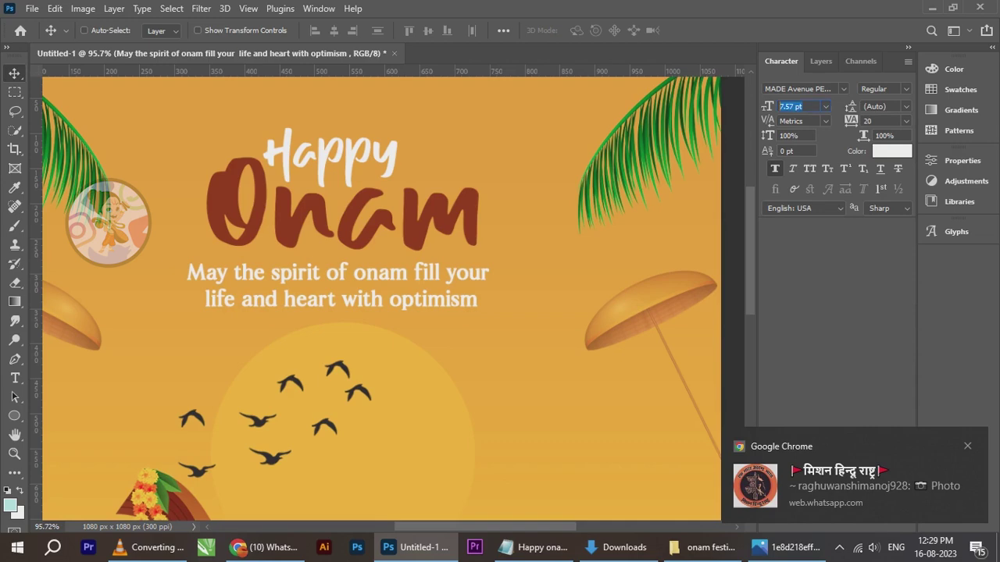
{"action": "key", "text": "Return"}
{"action": "key", "text": "Up"}
{"action": "key", "text": "Up"}
{"action": "key", "text": "Up"}
Nudge the greeting text down slightly to leave a small gap beneath the "Onam" lettering
{"action": "scroll", "coordinate": [336, 296], "scroll_direction": "down", "scroll_amount": 2}
{"action": "scroll", "coordinate": [334, 302], "scroll_direction": "down", "scroll_amount": 1}
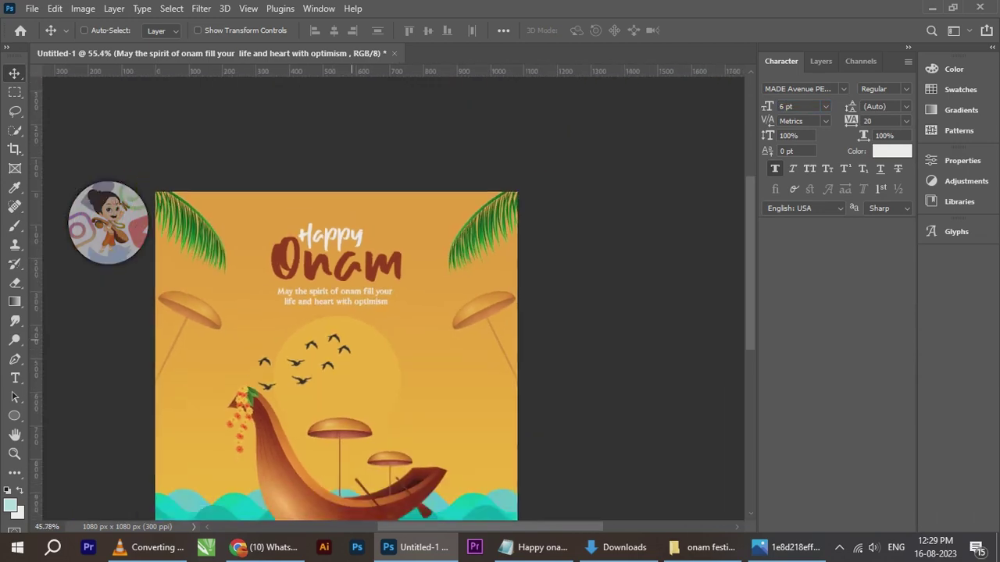
{"action": "left_click_drag", "start_coordinate": [331, 348], "coordinate": [321, 258]}
{"action": "key", "text": "Down"}
{"action": "key", "text": "Down"}
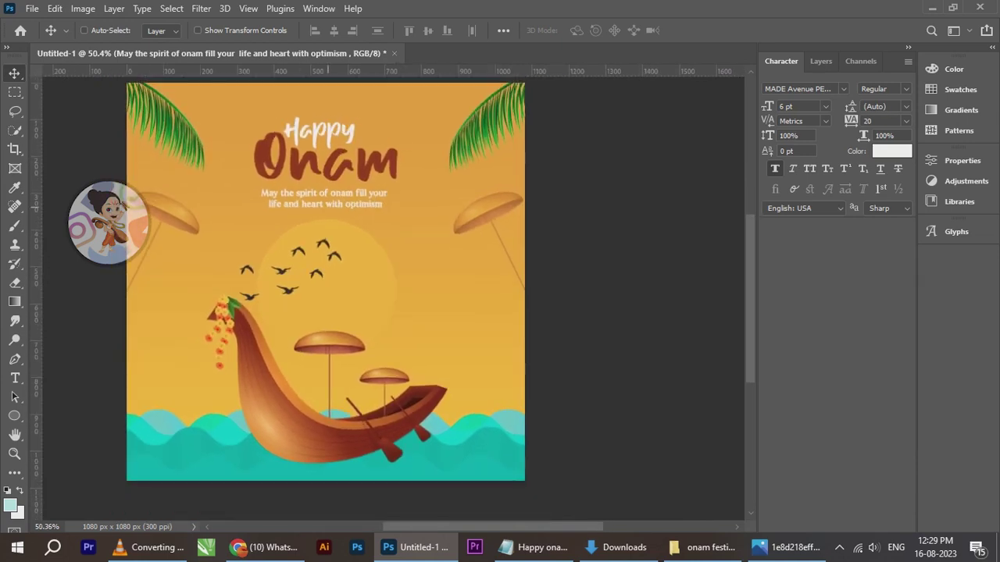
Nudge the greeting text down to leave a wider gap beneath the "Onam" lettering
{"action": "scroll", "coordinate": [328, 206], "scroll_direction": "down", "scroll_amount": 3}
{"action": "key", "text": "Down"}
{"action": "key", "text": "Down"}
{"action": "key", "text": "Down"}
{"action": "key", "text": "Down"}
{"action": "key", "text": "Down"}
{"action": "key", "text": "Down"}
{"action": "key", "text": "Down"}
{"action": "key", "text": "Down"}
{"action": "key", "text": "Down"}
{"action": "key", "text": "Down"}
{"action": "key", "text": "Down"}
{"action": "key", "text": "Down"}
{"action": "key", "text": "Down"}
{"action": "key", "text": "Down"}
{"action": "key", "text": "Down"}
{"action": "key", "text": "Down"}
{"action": "key", "text": "Down"}
{"action": "key", "text": "Down"}
{"action": "key", "text": "Down"}
{"action": "key", "text": "Down"}
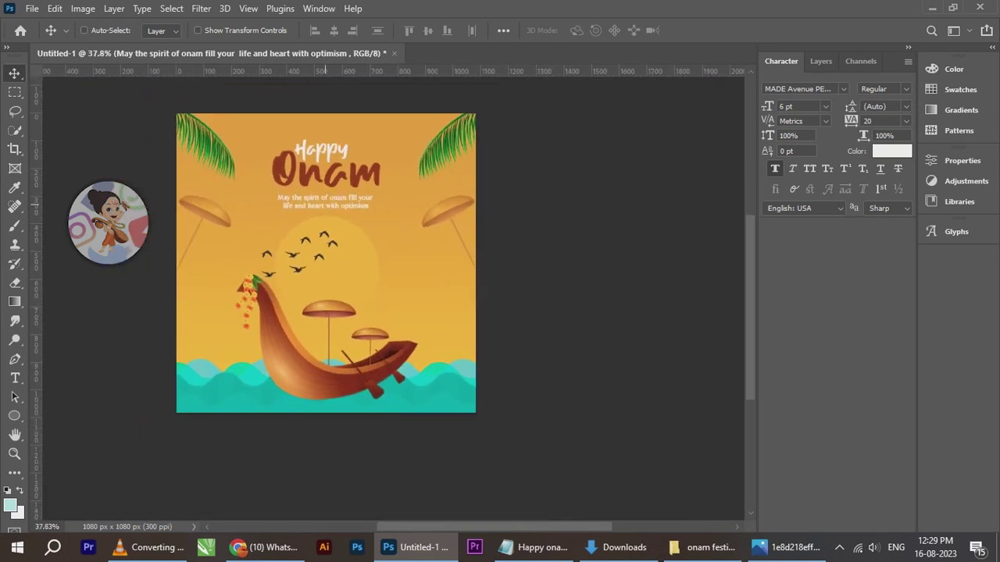
{"action": "key", "text": "Down"}
{"action": "key", "text": "Down"}
{"action": "key", "text": "Down"}
{"action": "key", "text": "Down"}
{"action": "key", "text": "Down"}
{"action": "key", "text": "Down"}
{"action": "key", "text": "Down"}
{"action": "key", "text": "Down"}
{"action": "key", "text": "Down"}
{"action": "key", "text": "Down"}
{"action": "key", "text": "Down"}
{"action": "key", "text": "Down"}
{"action": "key", "text": "Down"}
{"action": "key", "text": "Down"}
{"action": "key", "text": "Down"}
{"action": "key", "text": "Down"}
{"action": "key", "text": "Down"}
{"action": "key", "text": "Down"}
{"action": "key", "text": "Down"}
{"action": "key", "text": "Down"}
{"action": "scroll", "coordinate": [315, 241], "scroll_direction": "up", "scroll_amount": 3}
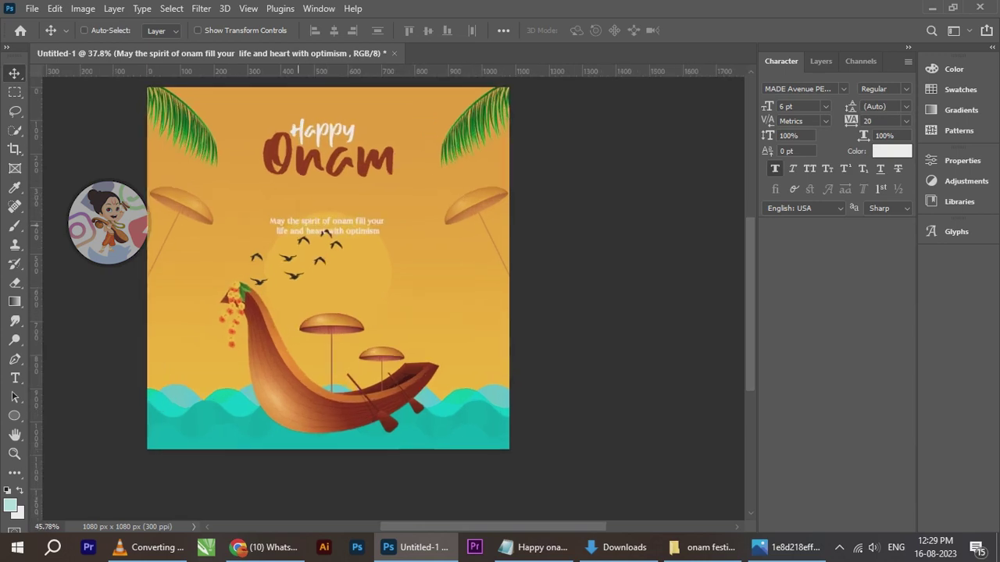
{"action": "left_click_drag", "start_coordinate": [345, 231], "coordinate": [354, 314]}
{"action": "left_click_drag", "start_coordinate": [364, 279], "coordinate": [349, 162]}
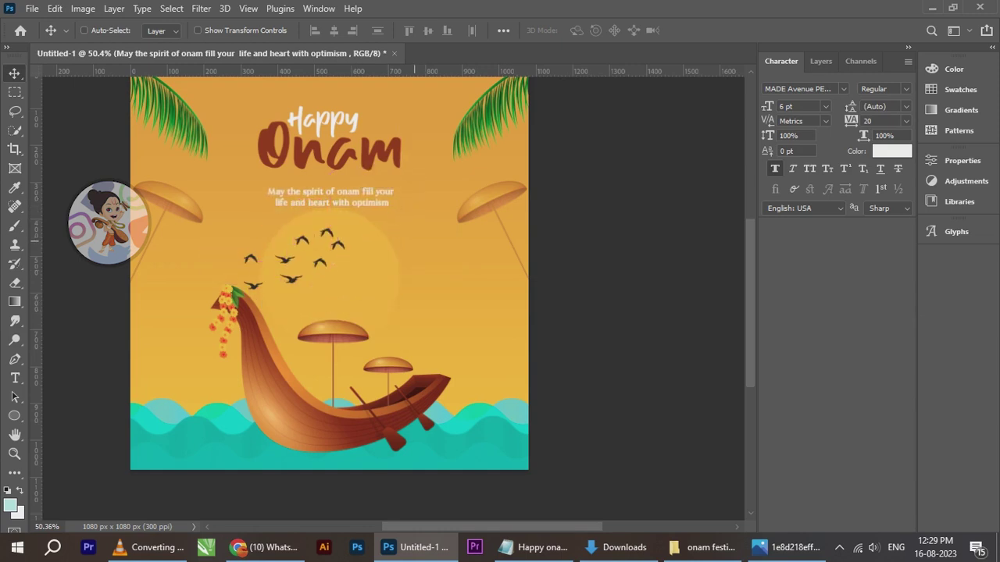
{"action": "key", "text": "ctrl+plus"}
{"action": "scroll", "coordinate": [340, 312], "scroll_direction": "up", "scroll_amount": 3}
{"action": "left_click_drag", "start_coordinate": [356, 275], "coordinate": [356, 273]}
{"action": "scroll", "coordinate": [333, 262], "scroll_direction": "down", "scroll_amount": 3}
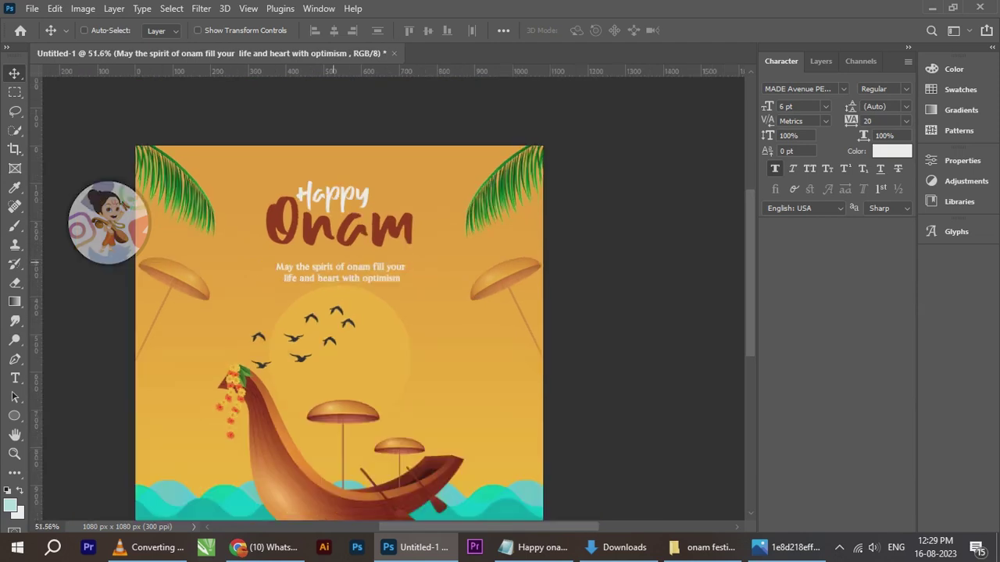
Select the "Happy Onam" lettering group and scale it up until it reaches close to the greeting text
{"action": "right_click", "coordinate": [322, 195]}
{"action": "left_click", "coordinate": [355, 203]}
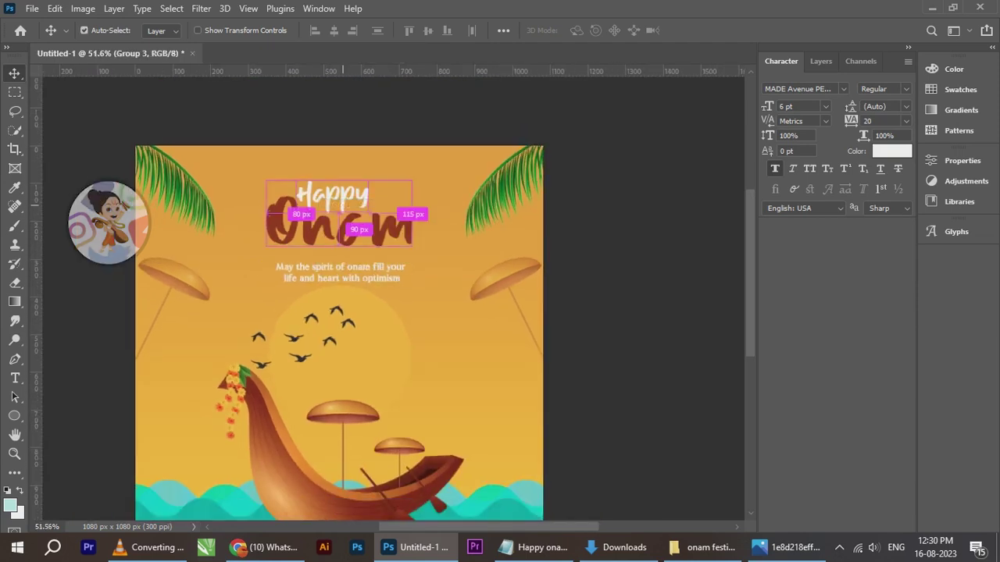
{"action": "key", "text": "ctrl+t"}
{"action": "left_click_drag", "start_coordinate": [412, 246], "coordinate": [435, 256]}
{"action": "key", "text": "Return"}
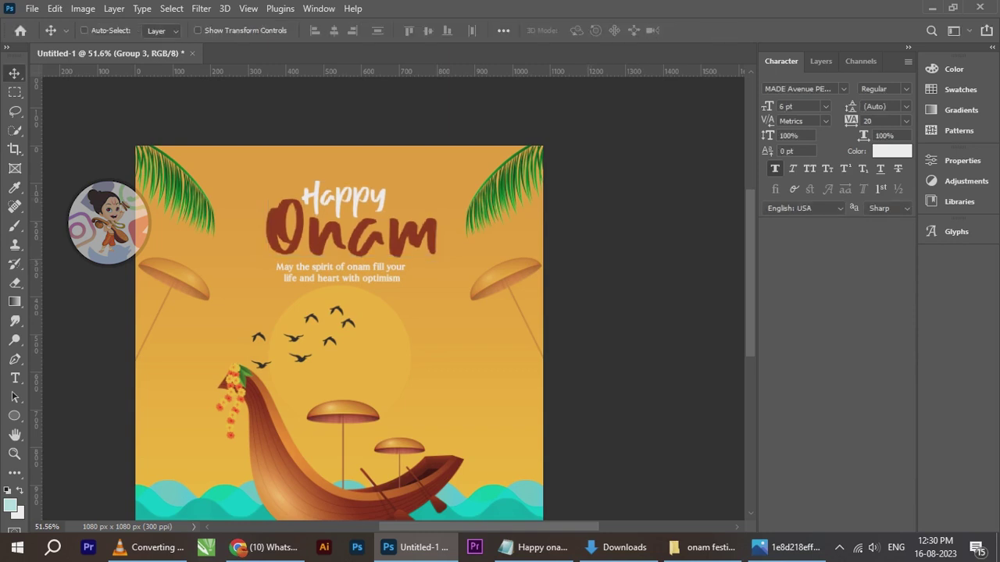
Centre the "Happy Onam" lettering group horizontally on the background layer, Layer 0
{"action": "left_click", "coordinate": [860, 61]}
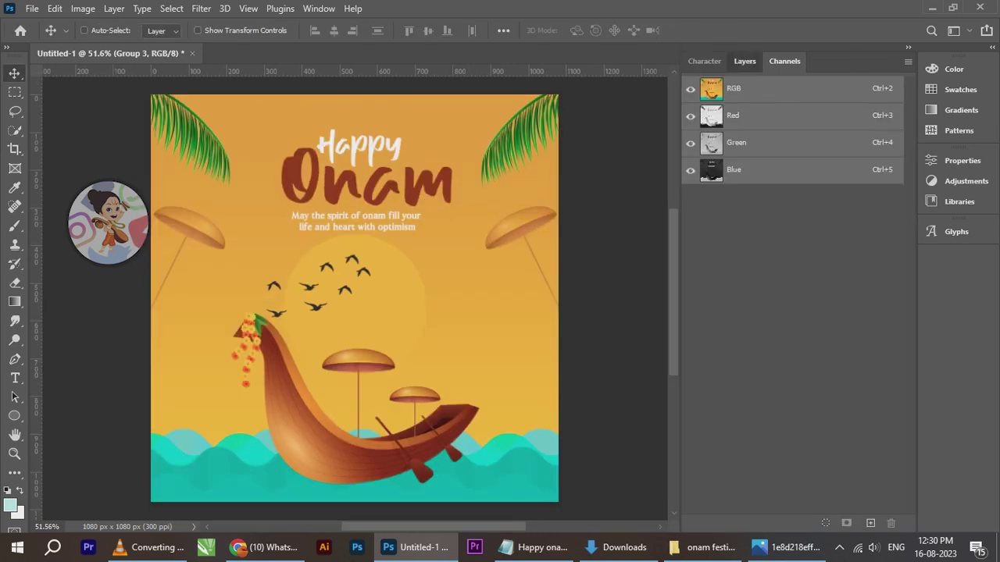
{"action": "left_click", "coordinate": [745, 61]}
{"action": "scroll", "coordinate": [795, 328], "scroll_direction": "down", "scroll_amount": 10}
{"action": "scroll", "coordinate": [792, 326], "scroll_direction": "up", "scroll_amount": 6}
{"action": "scroll", "coordinate": [793, 326], "scroll_direction": "down", "scroll_amount": 6}
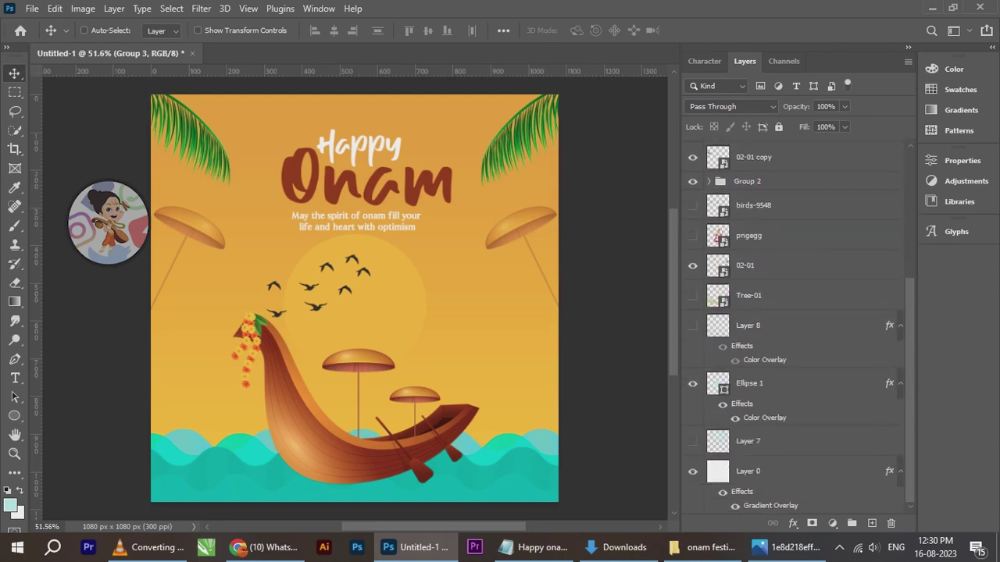
{"action": "left_click", "coordinate": [795, 472], "text": "ctrl"}
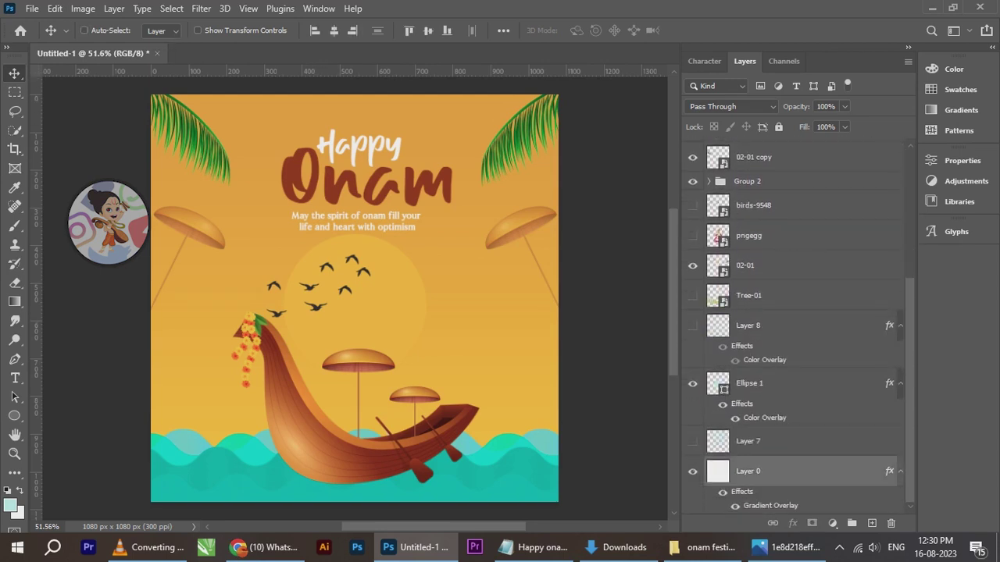
{"action": "left_click", "coordinate": [333, 31]}
Centre the greeting text horizontally on the background layer, Layer 0
{"action": "right_click", "coordinate": [354, 217]}
{"action": "left_click", "coordinate": [379, 225]}
{"action": "scroll", "coordinate": [305, 206], "scroll_direction": "up", "scroll_amount": 1}
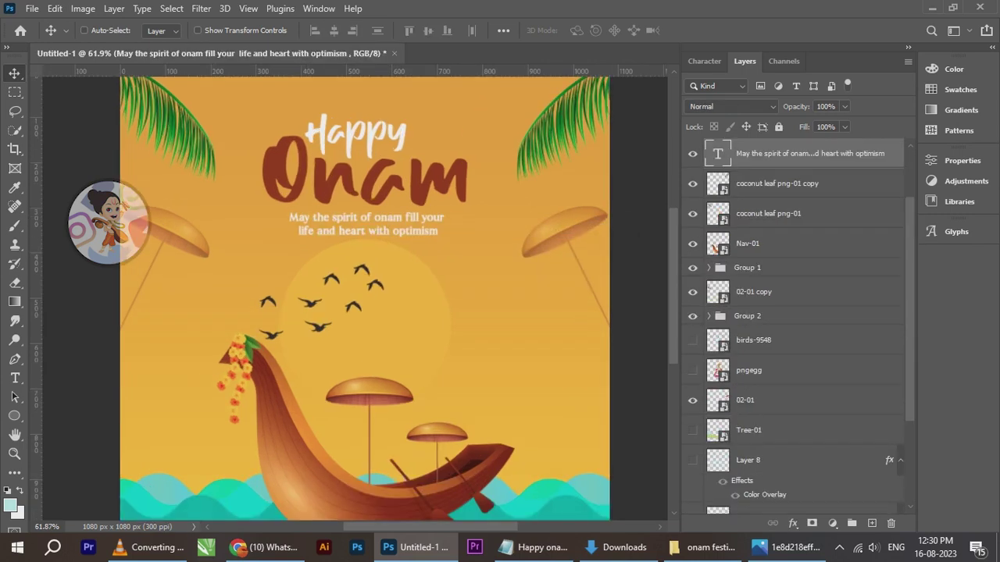
{"action": "scroll", "coordinate": [792, 328], "scroll_direction": "down", "scroll_amount": 4}
{"action": "left_click", "coordinate": [793, 472], "text": "ctrl"}
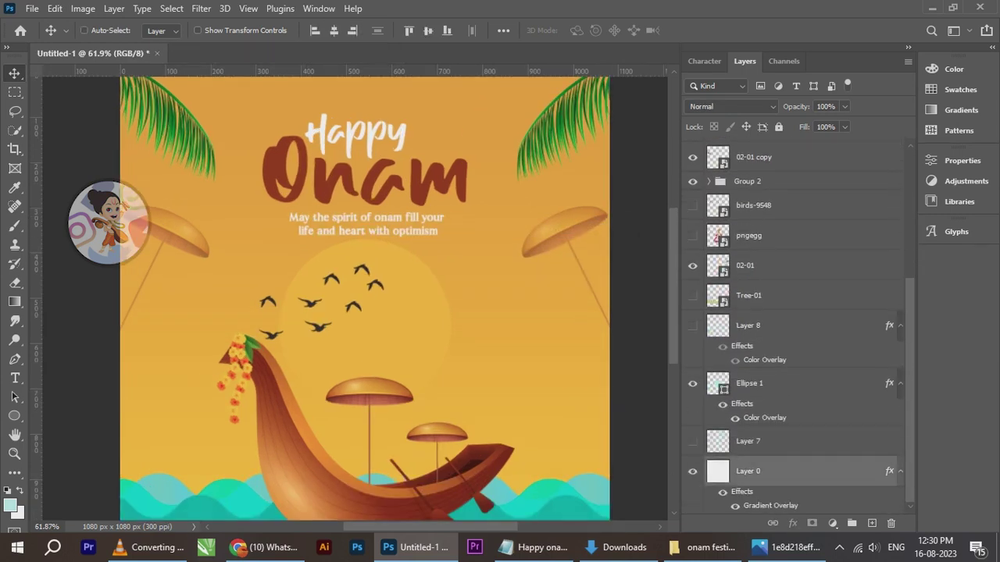
{"action": "left_click", "coordinate": [334, 31]}
Collapse the "Happy Onam" lettering group in the layer stack and select the greeting text layer
{"action": "scroll", "coordinate": [793, 328], "scroll_direction": "up", "scroll_amount": 7}
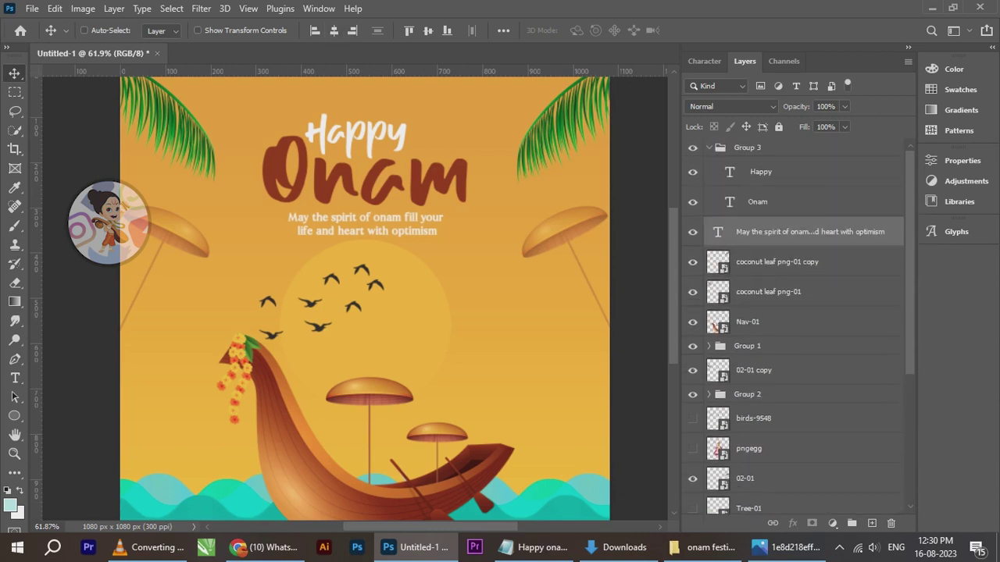
{"action": "left_click", "coordinate": [747, 148]}
{"action": "left_click", "coordinate": [709, 148]}
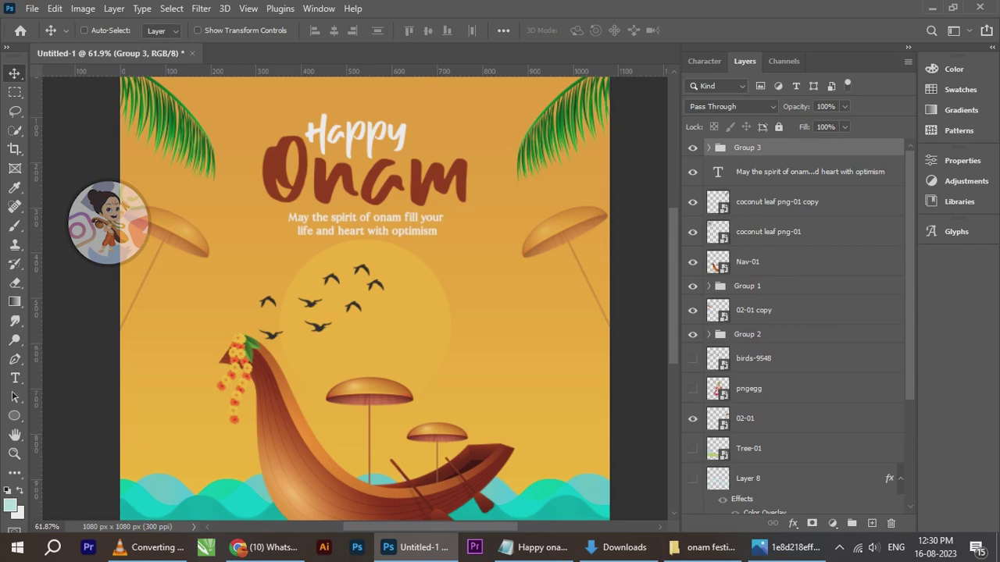
{"action": "left_click", "coordinate": [809, 172]}
{"action": "scroll", "coordinate": [358, 222], "scroll_direction": "up", "scroll_amount": 3}
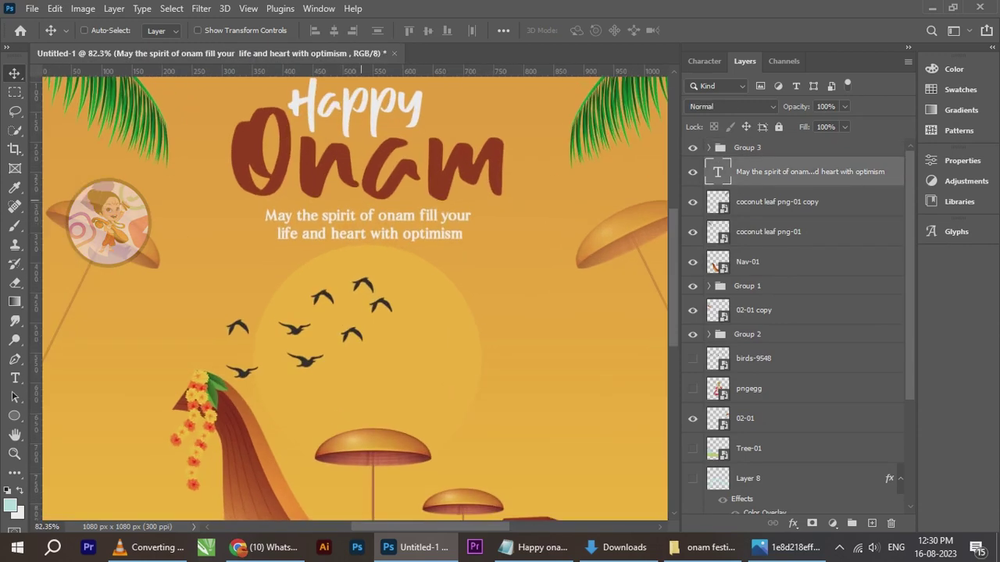
{"action": "scroll", "coordinate": [360, 222], "scroll_direction": "down", "scroll_amount": 2}
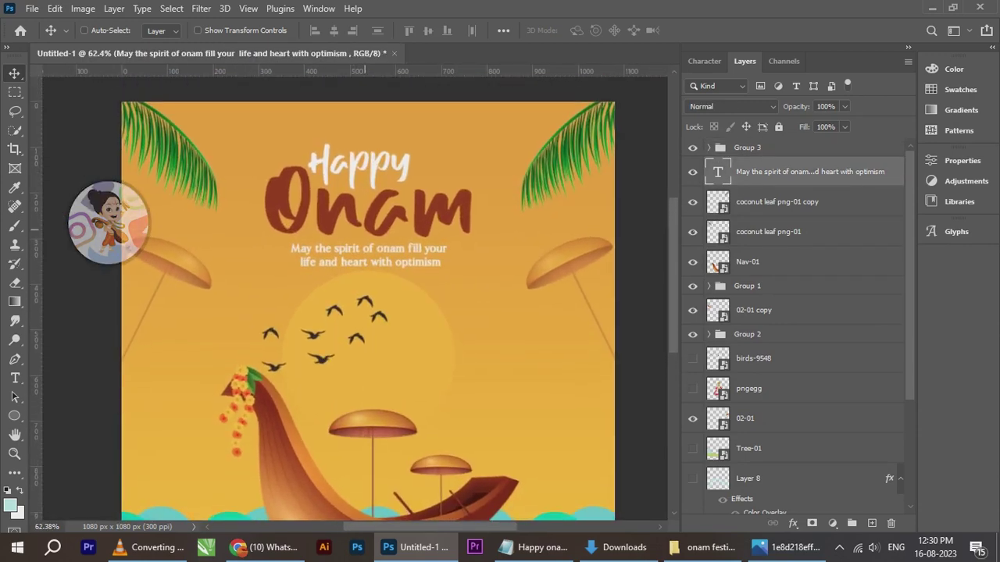
{"action": "scroll", "coordinate": [363, 244], "scroll_direction": "down", "scroll_amount": 2}
{"action": "scroll", "coordinate": [335, 244], "scroll_direction": "up", "scroll_amount": 2}
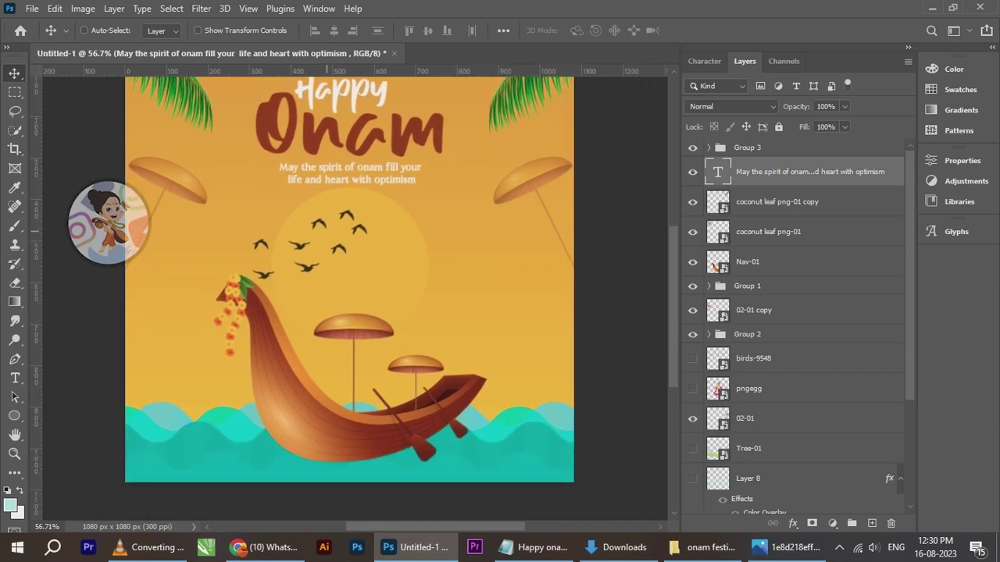
Move the birds group and the sun circle slightly down, away from the greeting text
{"action": "right_click", "coordinate": [314, 221]}
{"action": "left_click", "coordinate": [336, 227]}
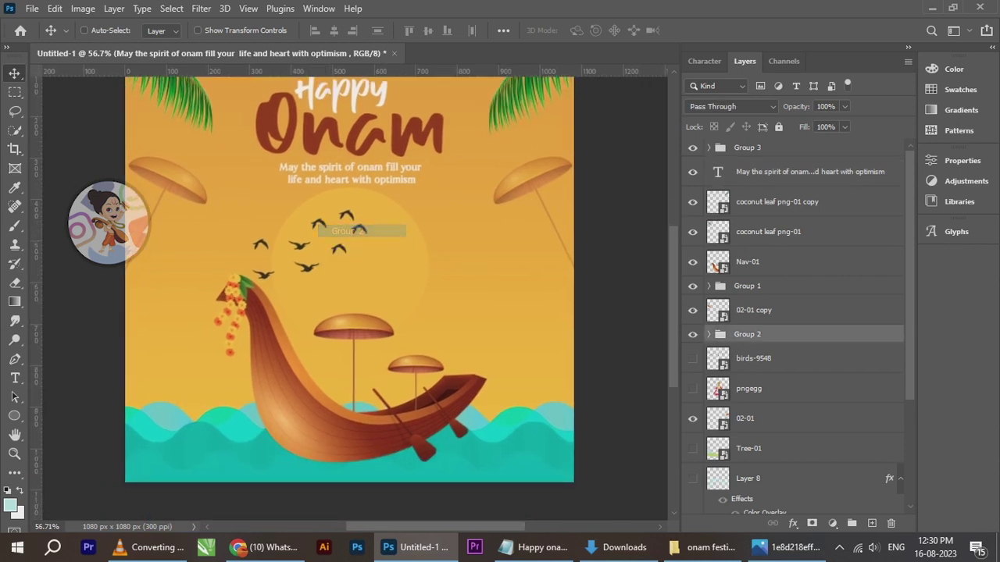
{"action": "right_click", "coordinate": [334, 208]}
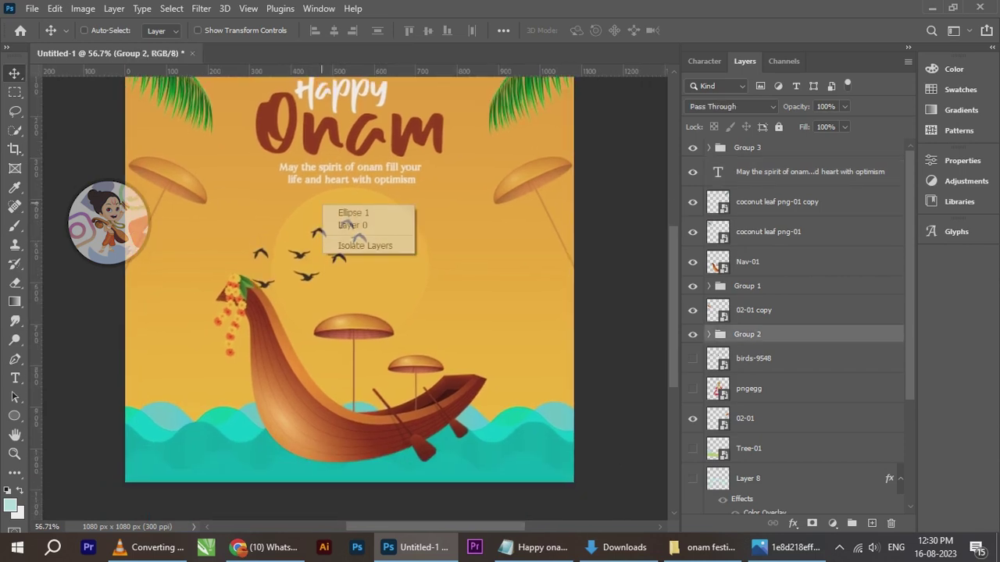
{"action": "left_click", "coordinate": [367, 209]}
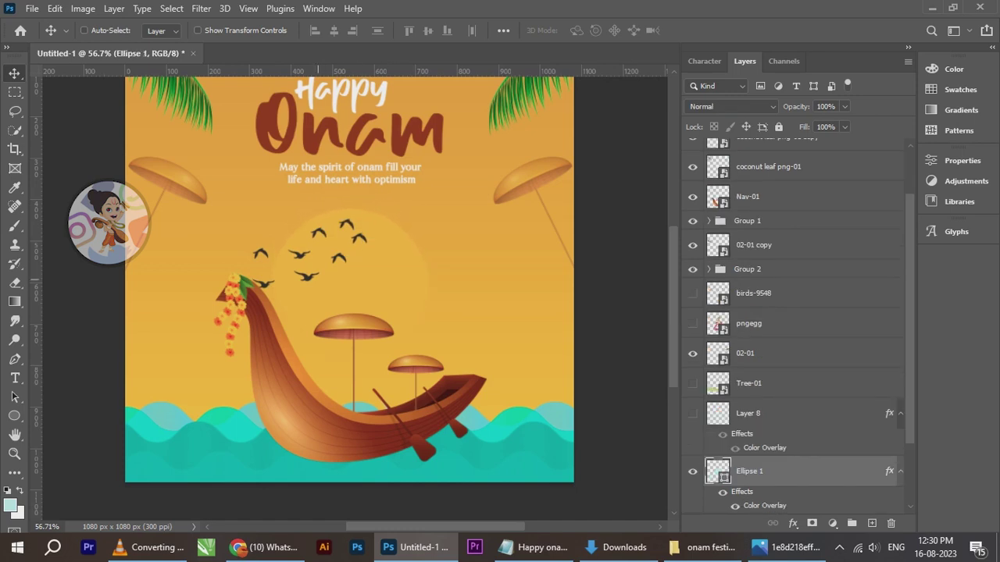
Scale the snake boat with its umbrellas down to 30.12% and keep it over the waves
{"action": "scroll", "coordinate": [303, 286], "scroll_direction": "up", "scroll_amount": 1}
{"action": "right_click", "coordinate": [283, 383]}
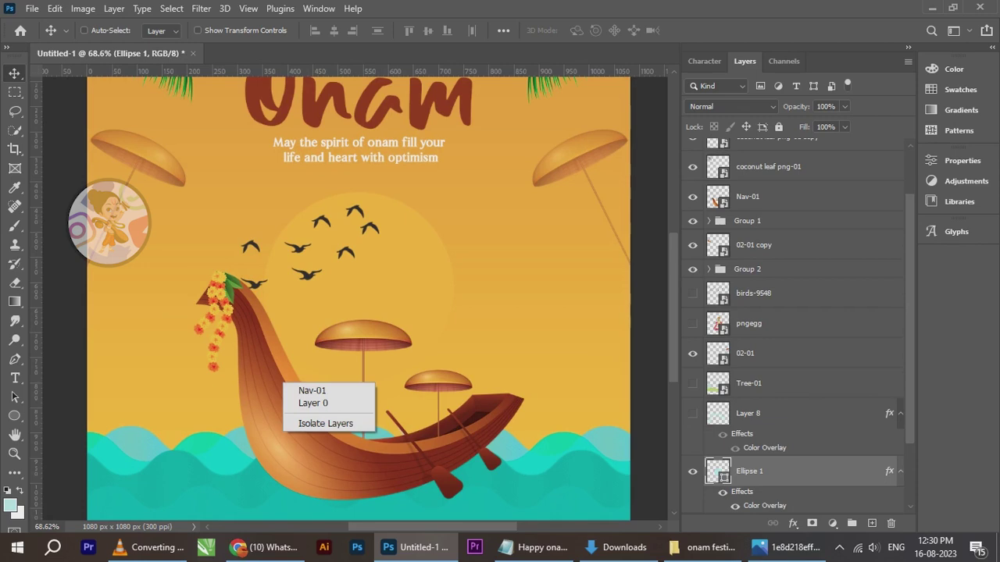
{"action": "left_click", "coordinate": [309, 390]}
{"action": "scroll", "coordinate": [317, 391], "scroll_direction": "down", "scroll_amount": 2}
{"action": "scroll", "coordinate": [307, 348], "scroll_direction": "up", "scroll_amount": 1}
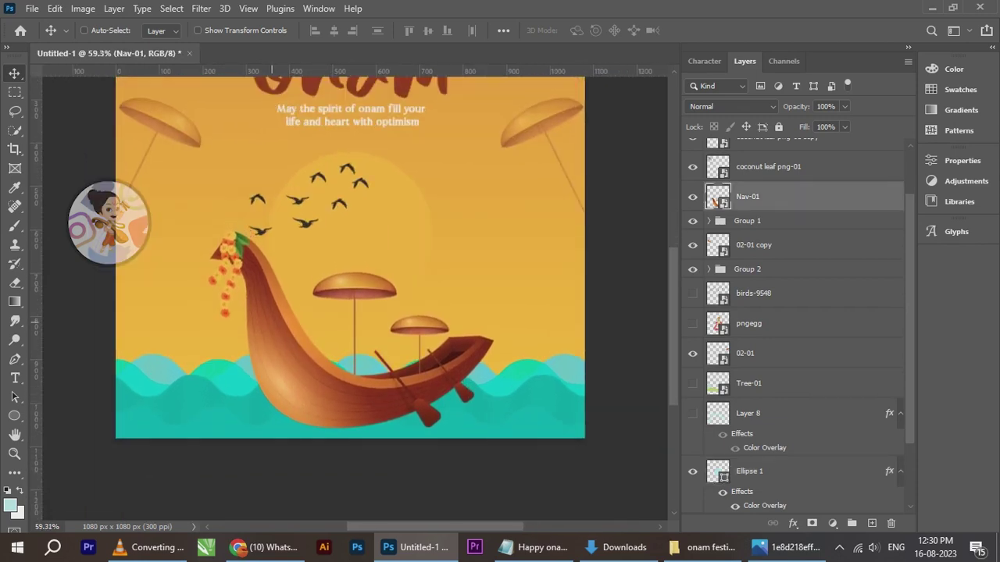
{"action": "key", "text": "ctrl+t"}
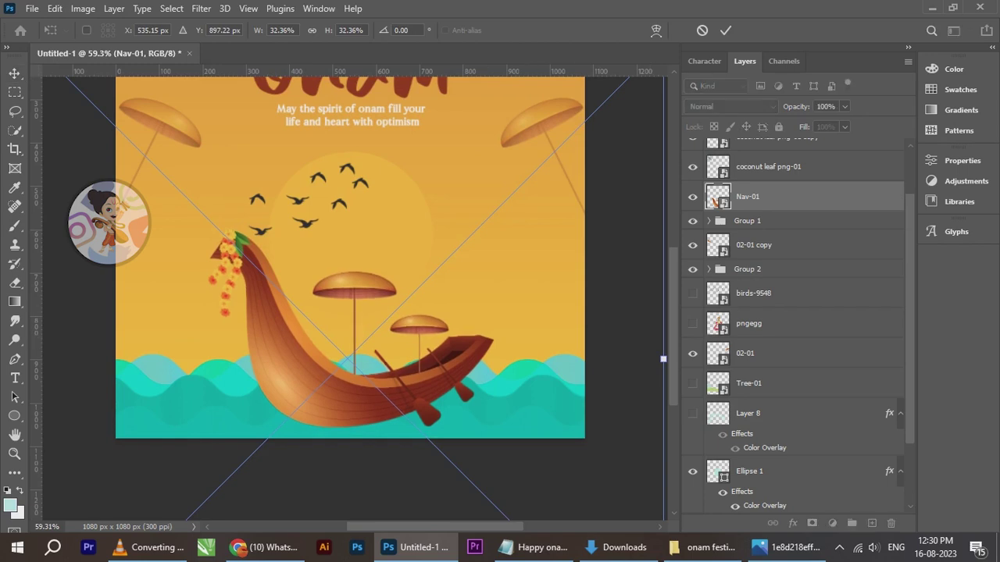
{"action": "left_click_drag", "start_coordinate": [663, 360], "coordinate": [618, 357]}
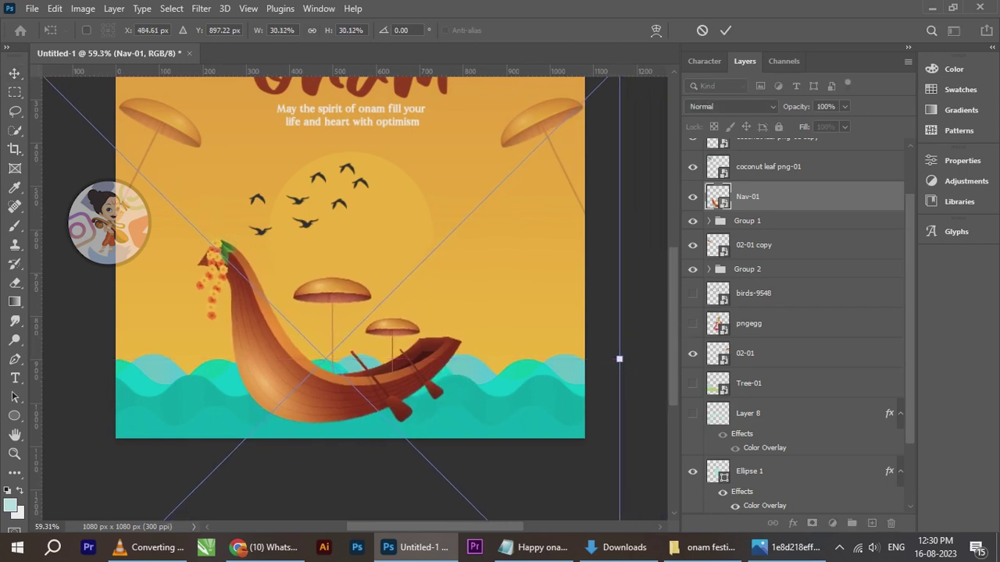
{"action": "left_click", "coordinate": [725, 29]}
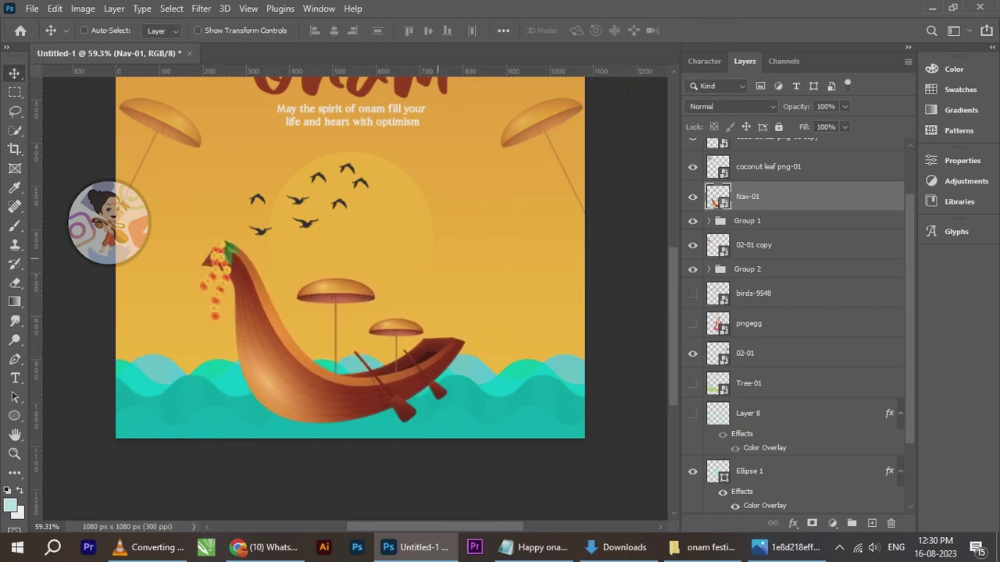
Select the wave group beneath the boat and nudge it down slightly
{"action": "right_click", "coordinate": [516, 372]}
{"action": "left_click", "coordinate": [543, 380]}
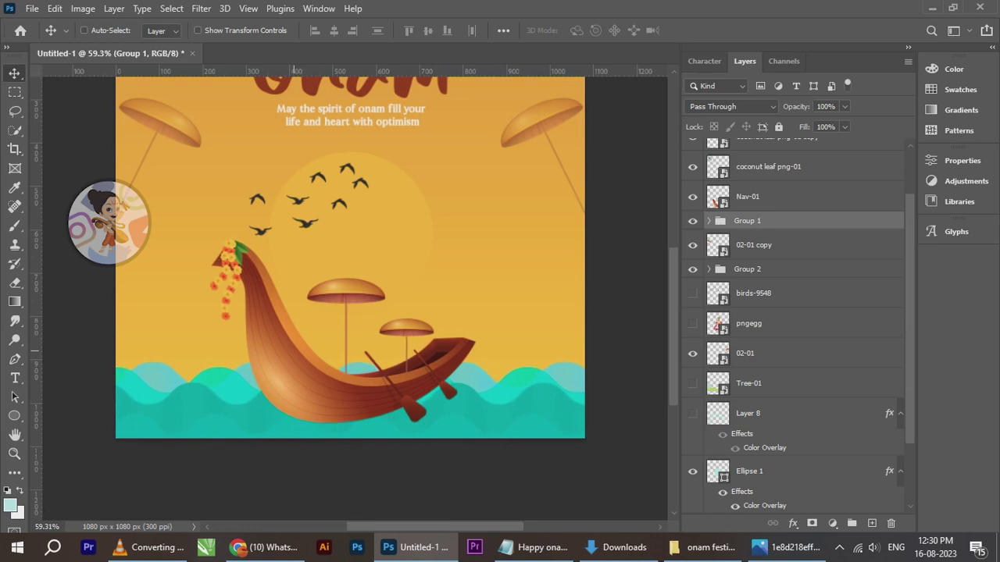
Select the snake boat together with Layer 0 and centre it horizontally on the canvas
{"action": "right_click", "coordinate": [276, 336]}
{"action": "left_click", "coordinate": [300, 341]}
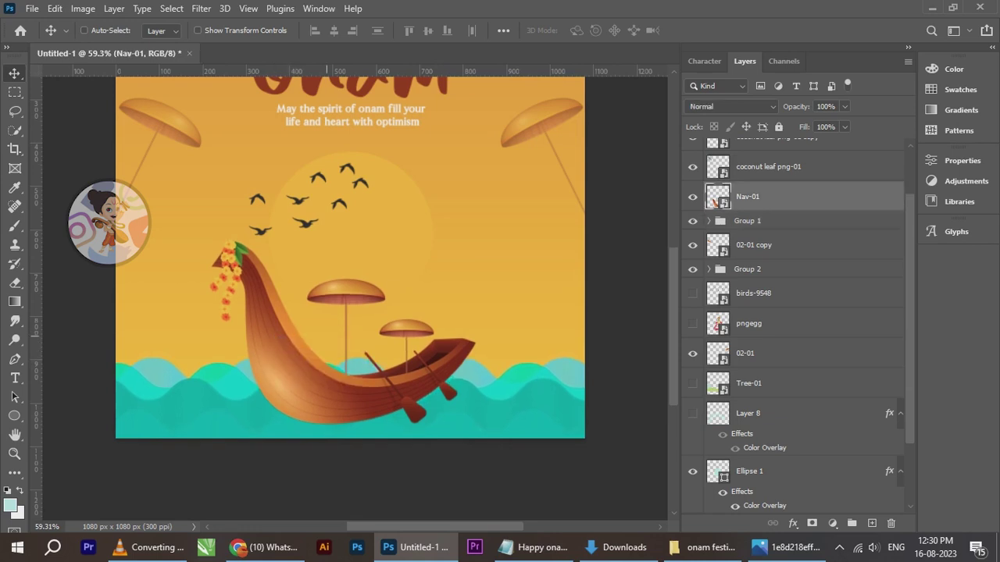
{"action": "scroll", "coordinate": [422, 303], "scroll_direction": "down", "scroll_amount": 3}
{"action": "scroll", "coordinate": [793, 324], "scroll_direction": "down", "scroll_amount": 3}
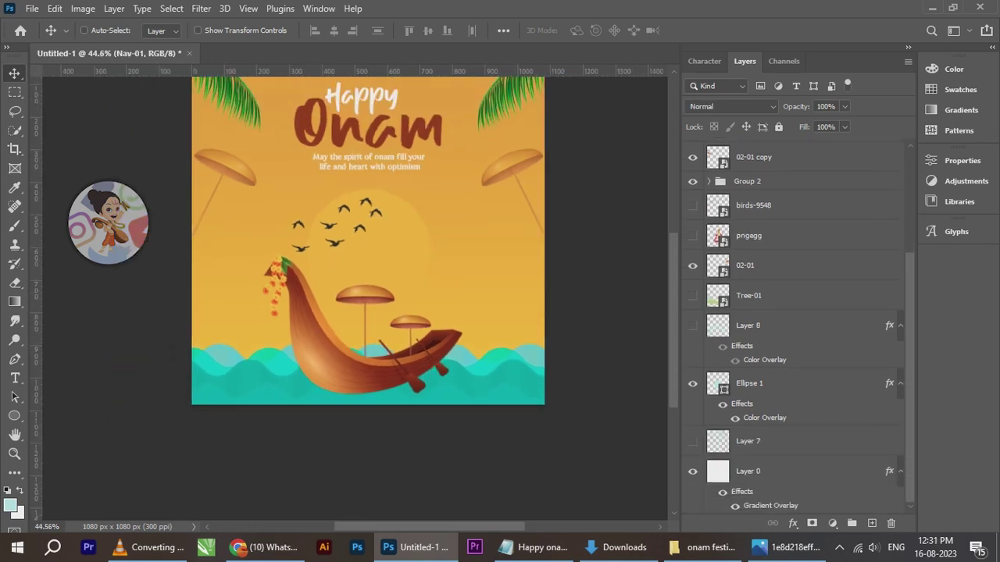
{"action": "left_click", "coordinate": [793, 472], "text": "ctrl"}
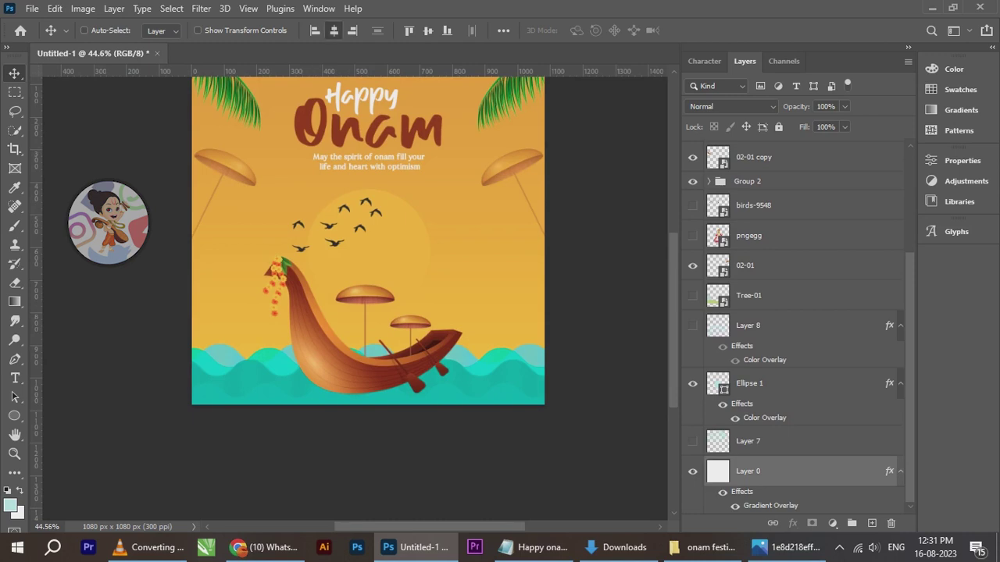
Select the sun circle behind the birds
{"action": "scroll", "coordinate": [336, 197], "scroll_direction": "up", "scroll_amount": 1}
{"action": "right_click", "coordinate": [347, 212]}
{"action": "left_click", "coordinate": [377, 219]}
{"action": "right_click", "coordinate": [347, 212]}
{"action": "left_click", "coordinate": [378, 219]}
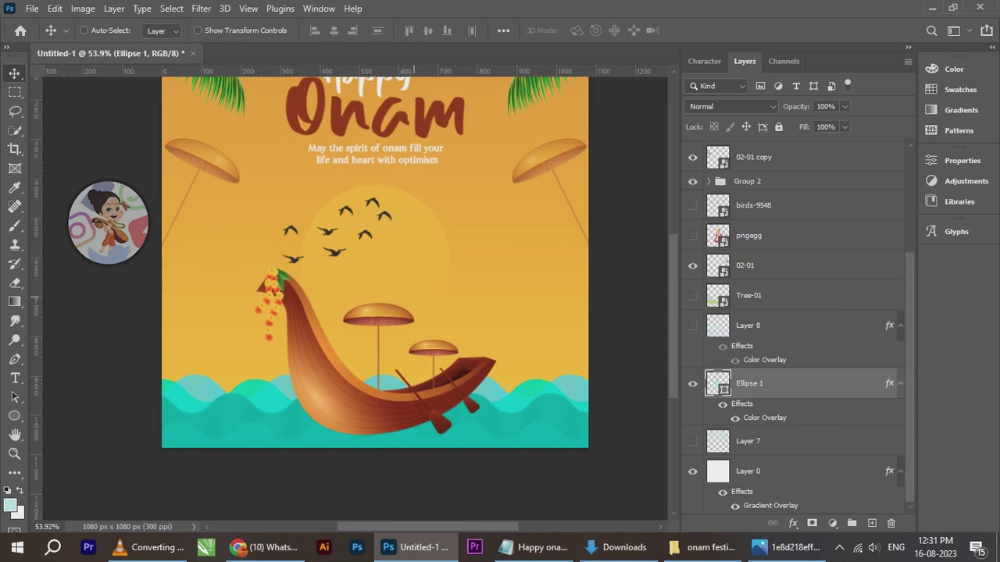
{"action": "scroll", "coordinate": [395, 186], "scroll_direction": "down", "scroll_amount": 1}
{"action": "left_click_drag", "start_coordinate": [395, 186], "coordinate": [386, 304]}
Nudge the "Happy Onam" lettering group up and bring the greeting text up close beneath it
{"action": "right_click", "coordinate": [367, 210]}
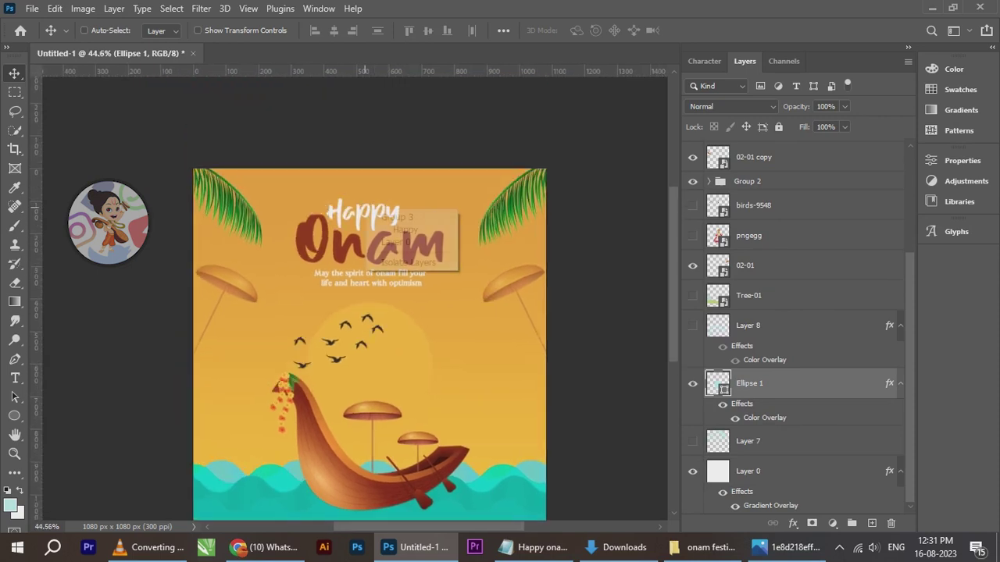
{"action": "left_click", "coordinate": [397, 217]}
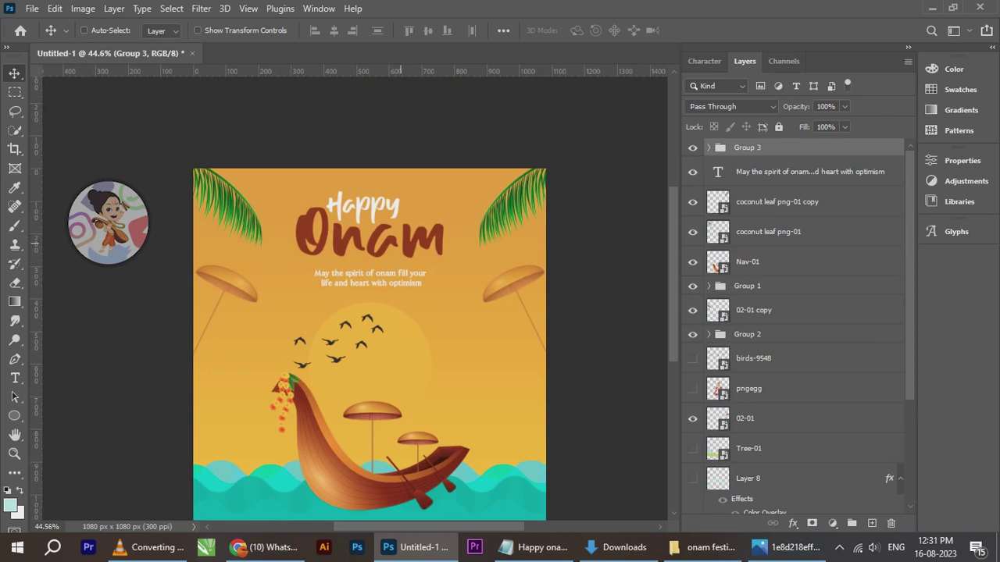
{"action": "right_click", "coordinate": [363, 274]}
{"action": "left_click", "coordinate": [397, 285]}
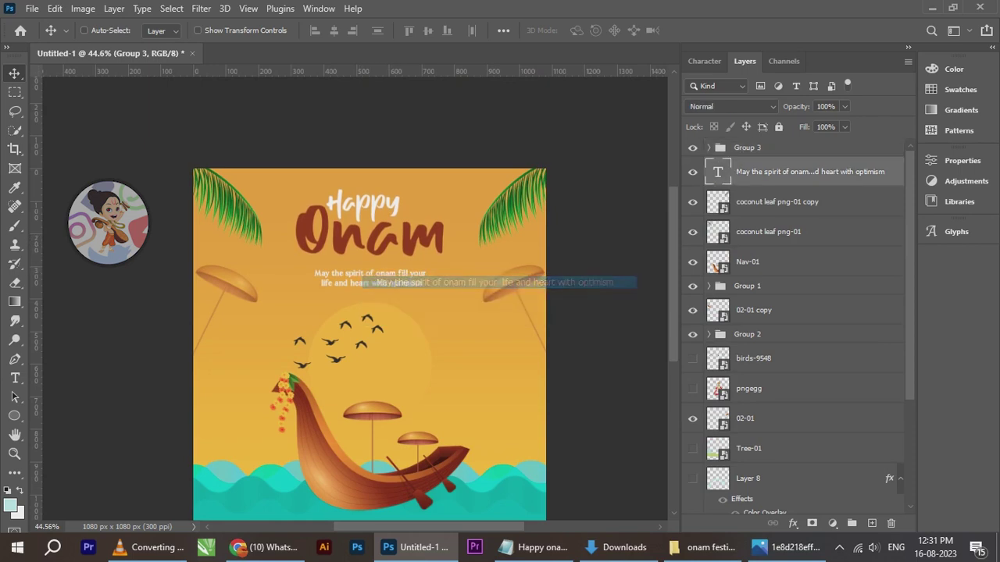
{"action": "left_click_drag", "start_coordinate": [397, 286], "coordinate": [397, 275]}
{"action": "key", "text": "shift+Down"}
Select the "Happy Onam" lettering group and the greeting in turn, nudging the greeting slightly down, and end with the lettering group selected
{"action": "right_click", "coordinate": [372, 206]}
{"action": "left_click", "coordinate": [403, 214]}
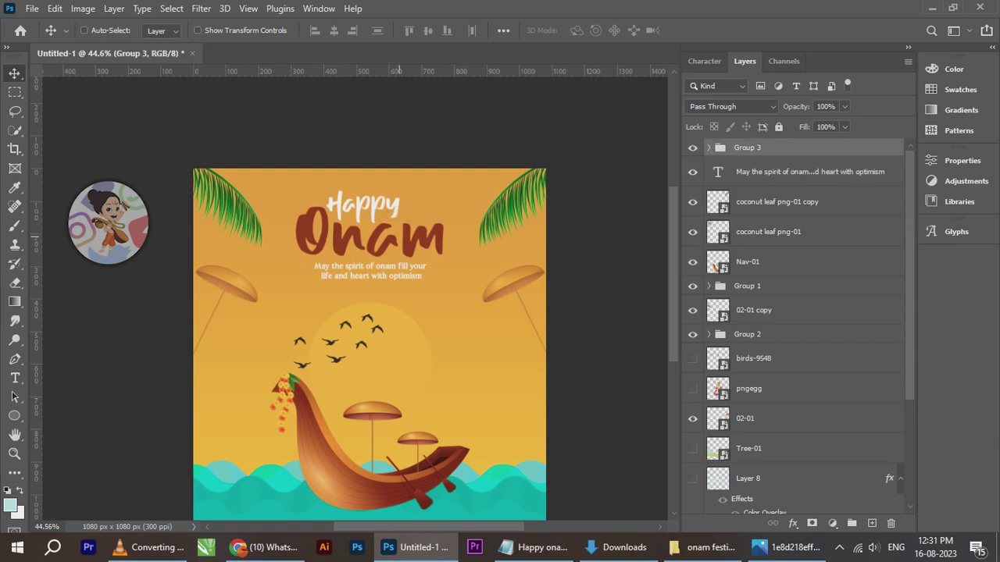
{"action": "right_click", "coordinate": [388, 274]}
{"action": "left_click", "coordinate": [396, 278]}
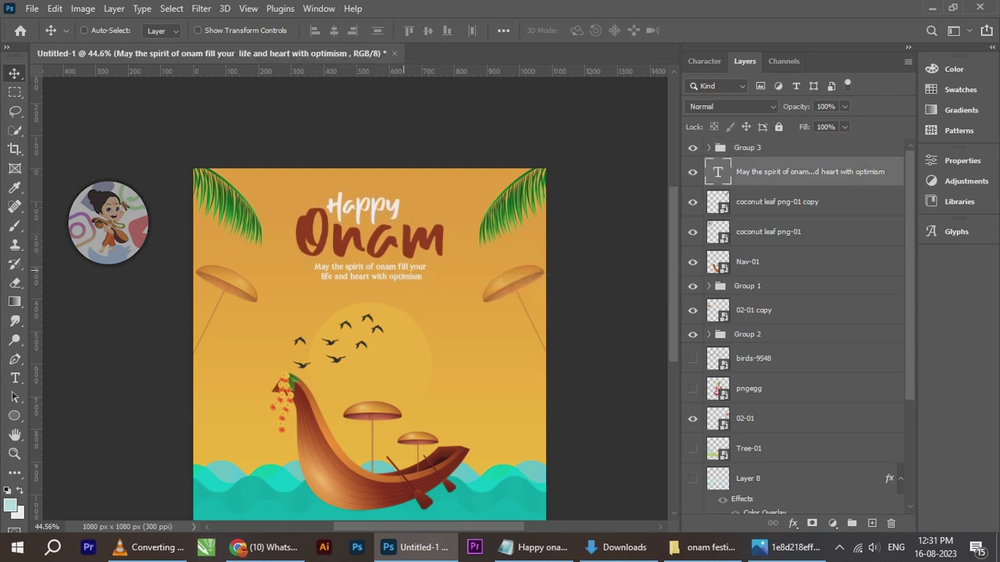
{"action": "right_click", "coordinate": [358, 247]}
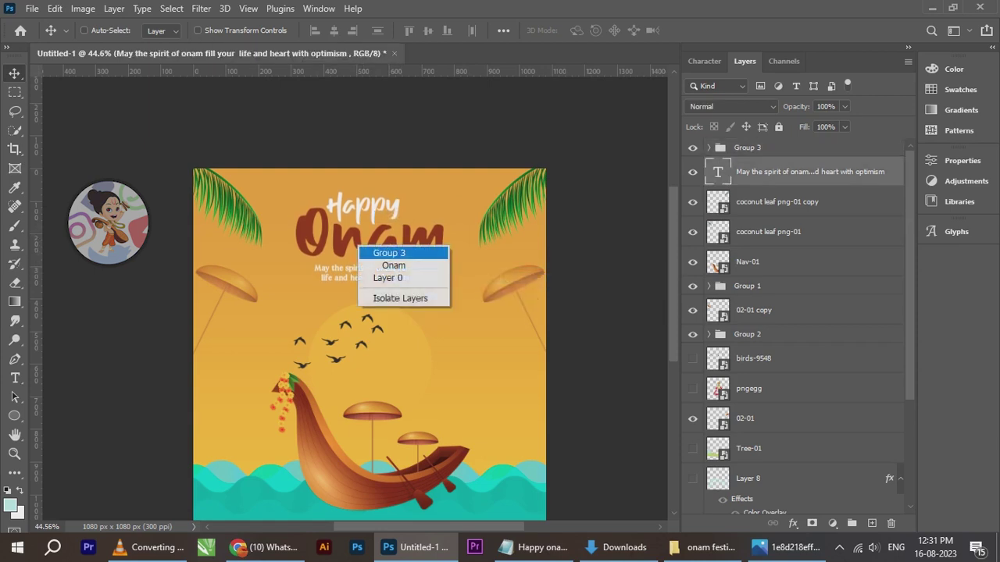
{"action": "left_click", "coordinate": [368, 252]}
{"action": "scroll", "coordinate": [398, 267], "scroll_direction": "down", "scroll_amount": 3}
{"action": "scroll", "coordinate": [354, 340], "scroll_direction": "up", "scroll_amount": 4}
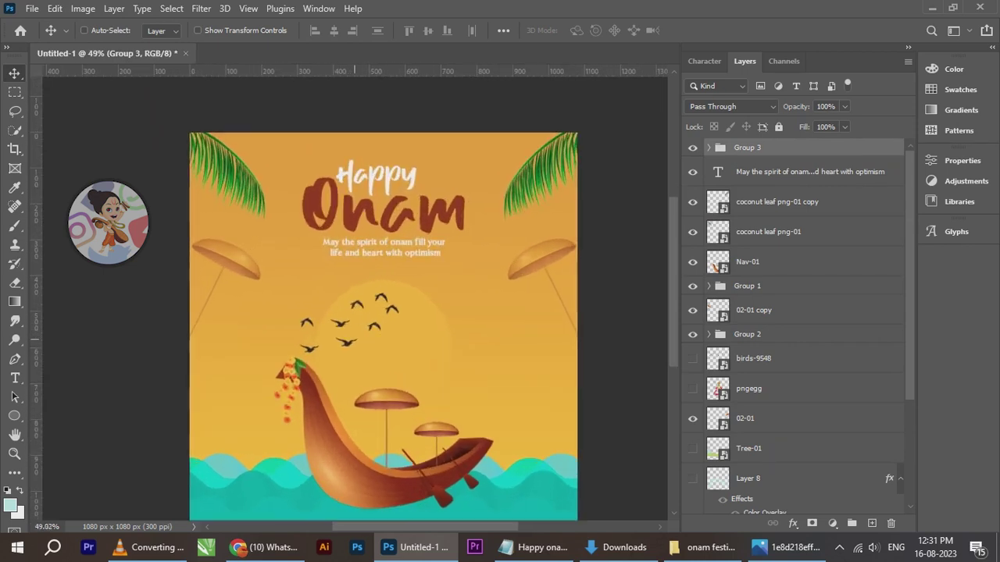
Scale the birds group to about 97%, rotate it about 12.6° clockwise, and move it over the middle of the sun
{"action": "right_click", "coordinate": [358, 309]}
{"action": "right_click", "coordinate": [329, 306]}
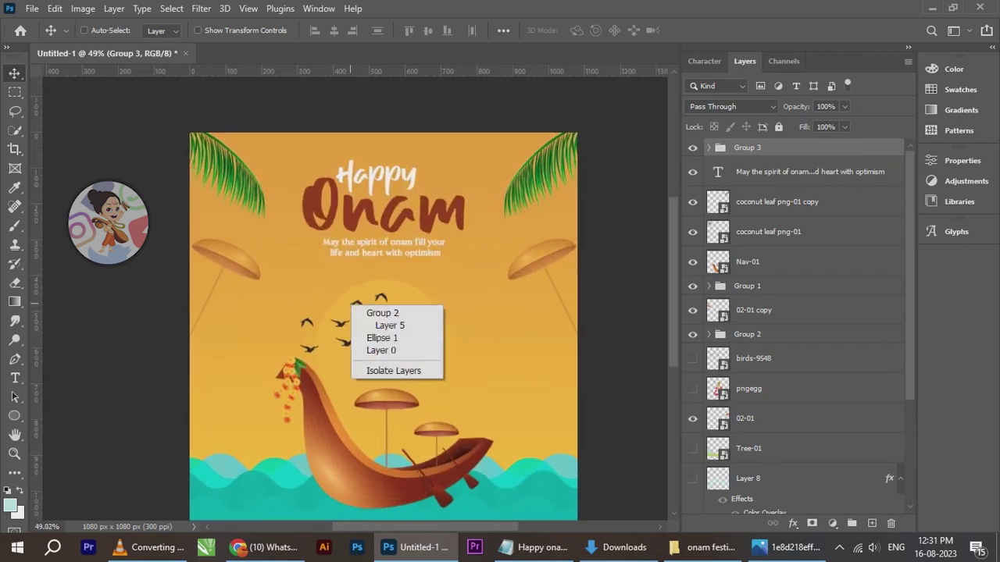
{"action": "left_click", "coordinate": [343, 315]}
{"action": "scroll", "coordinate": [354, 344], "scroll_direction": "up", "scroll_amount": 1}
{"action": "scroll", "coordinate": [362, 329], "scroll_direction": "down", "scroll_amount": 1}
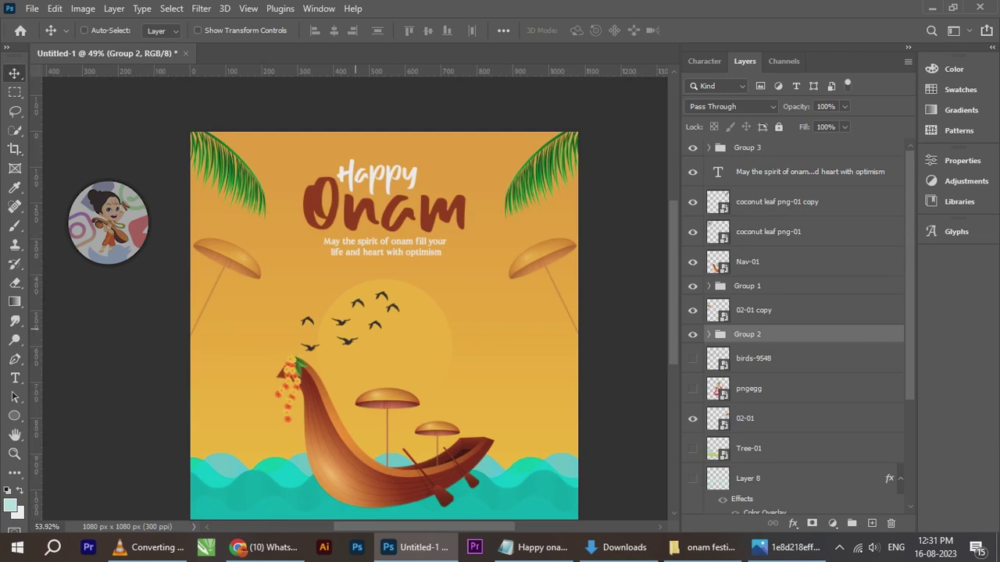
{"action": "scroll", "coordinate": [362, 339], "scroll_direction": "up", "scroll_amount": 3}
{"action": "left_click_drag", "start_coordinate": [360, 340], "coordinate": [287, 244]}
{"action": "key", "text": "ctrl+t"}
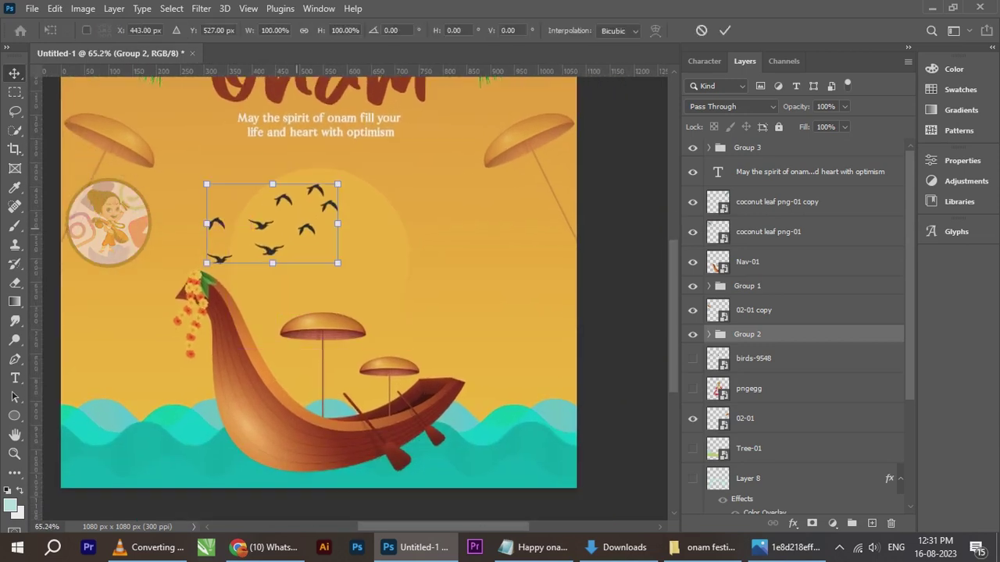
{"action": "left_click_drag", "start_coordinate": [338, 224], "coordinate": [361, 230]}
{"action": "left_click_drag", "start_coordinate": [277, 180], "coordinate": [333, 191]}
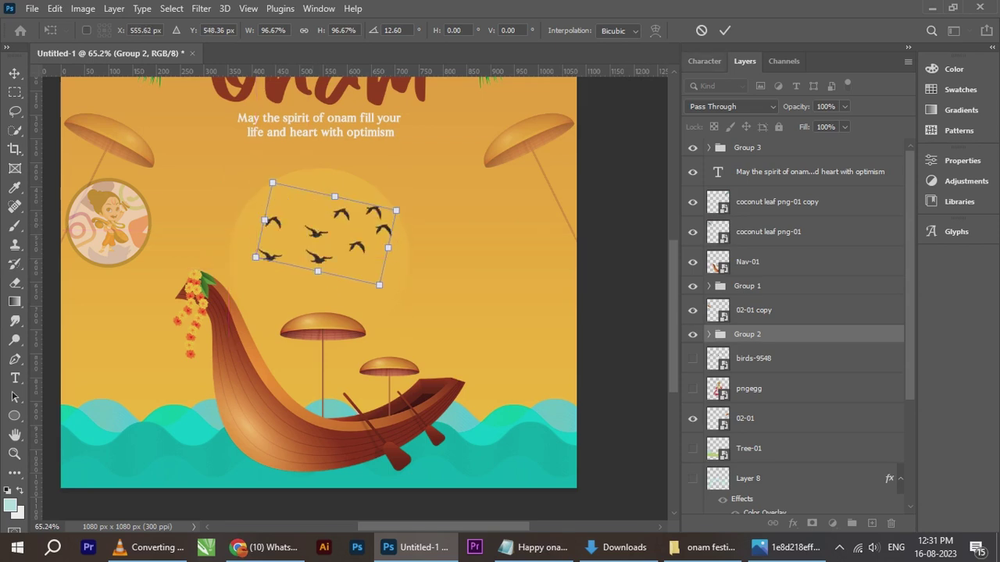
{"action": "key", "text": "Return"}
Nudge the birds group down slightly to centre it on the sun circle
{"action": "scroll", "coordinate": [293, 224], "scroll_direction": "down", "scroll_amount": 3}
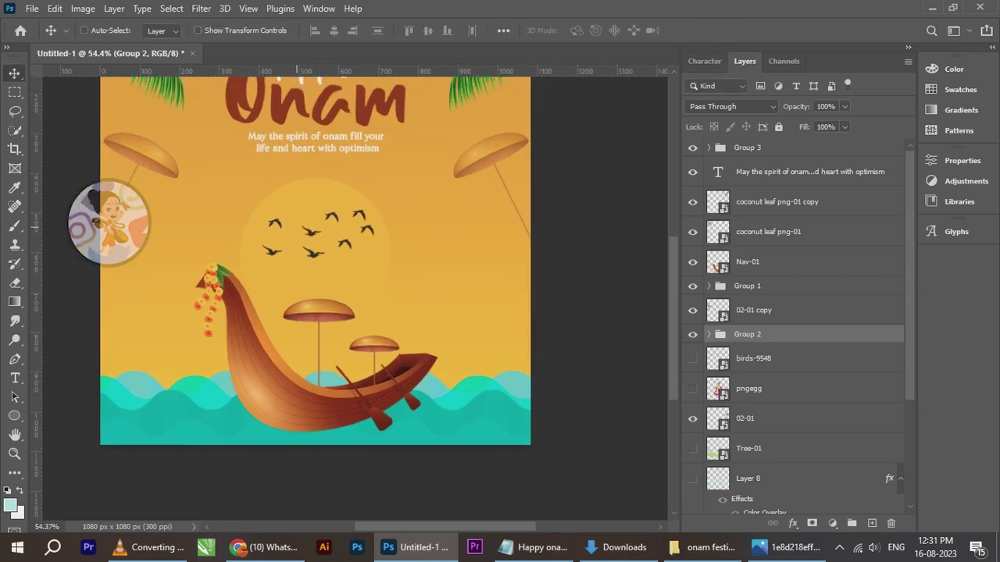
{"action": "scroll", "coordinate": [293, 223], "scroll_direction": "up", "scroll_amount": 2}
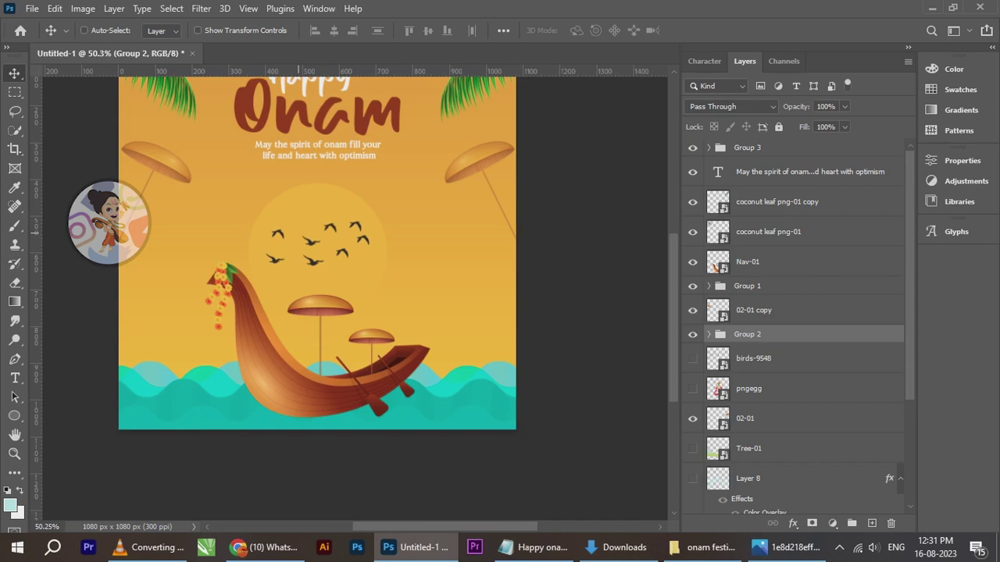
{"action": "scroll", "coordinate": [298, 226], "scroll_direction": "down", "scroll_amount": 2}
{"action": "scroll", "coordinate": [337, 157], "scroll_direction": "up", "scroll_amount": 3}
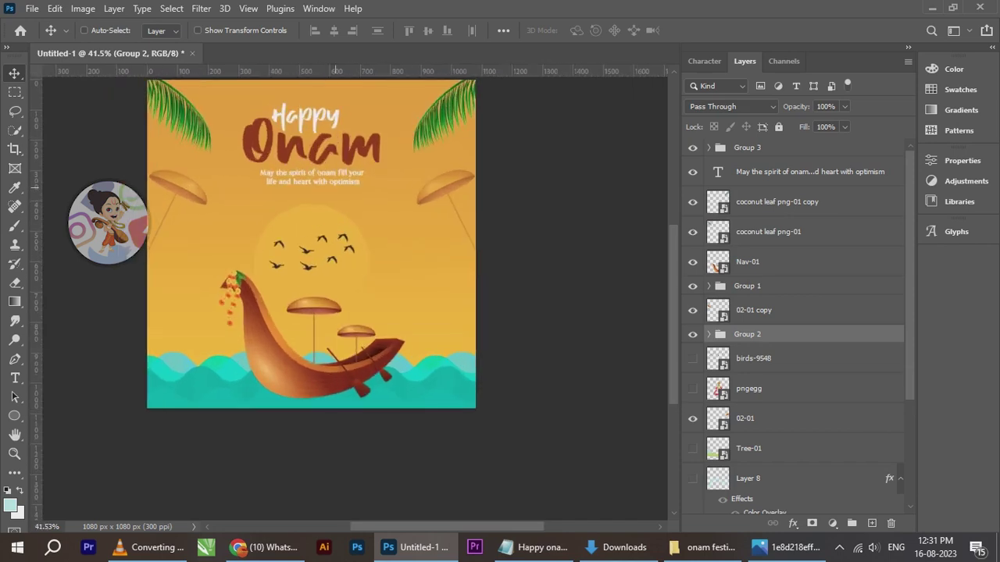
{"action": "mouse_move", "coordinate": [314, 229]}
{"action": "left_mouse_down"}
{"action": "mouse_move", "coordinate": [293, 276]}
{"action": "mouse_move", "coordinate": [303, 239]}
{"action": "mouse_move", "coordinate": [318, 238]}
{"action": "left_mouse_up"}
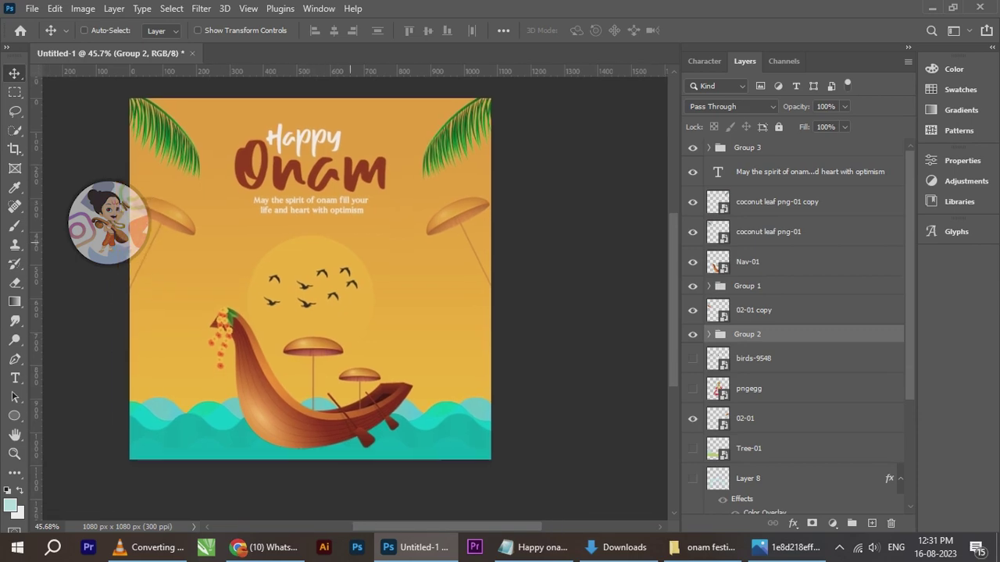